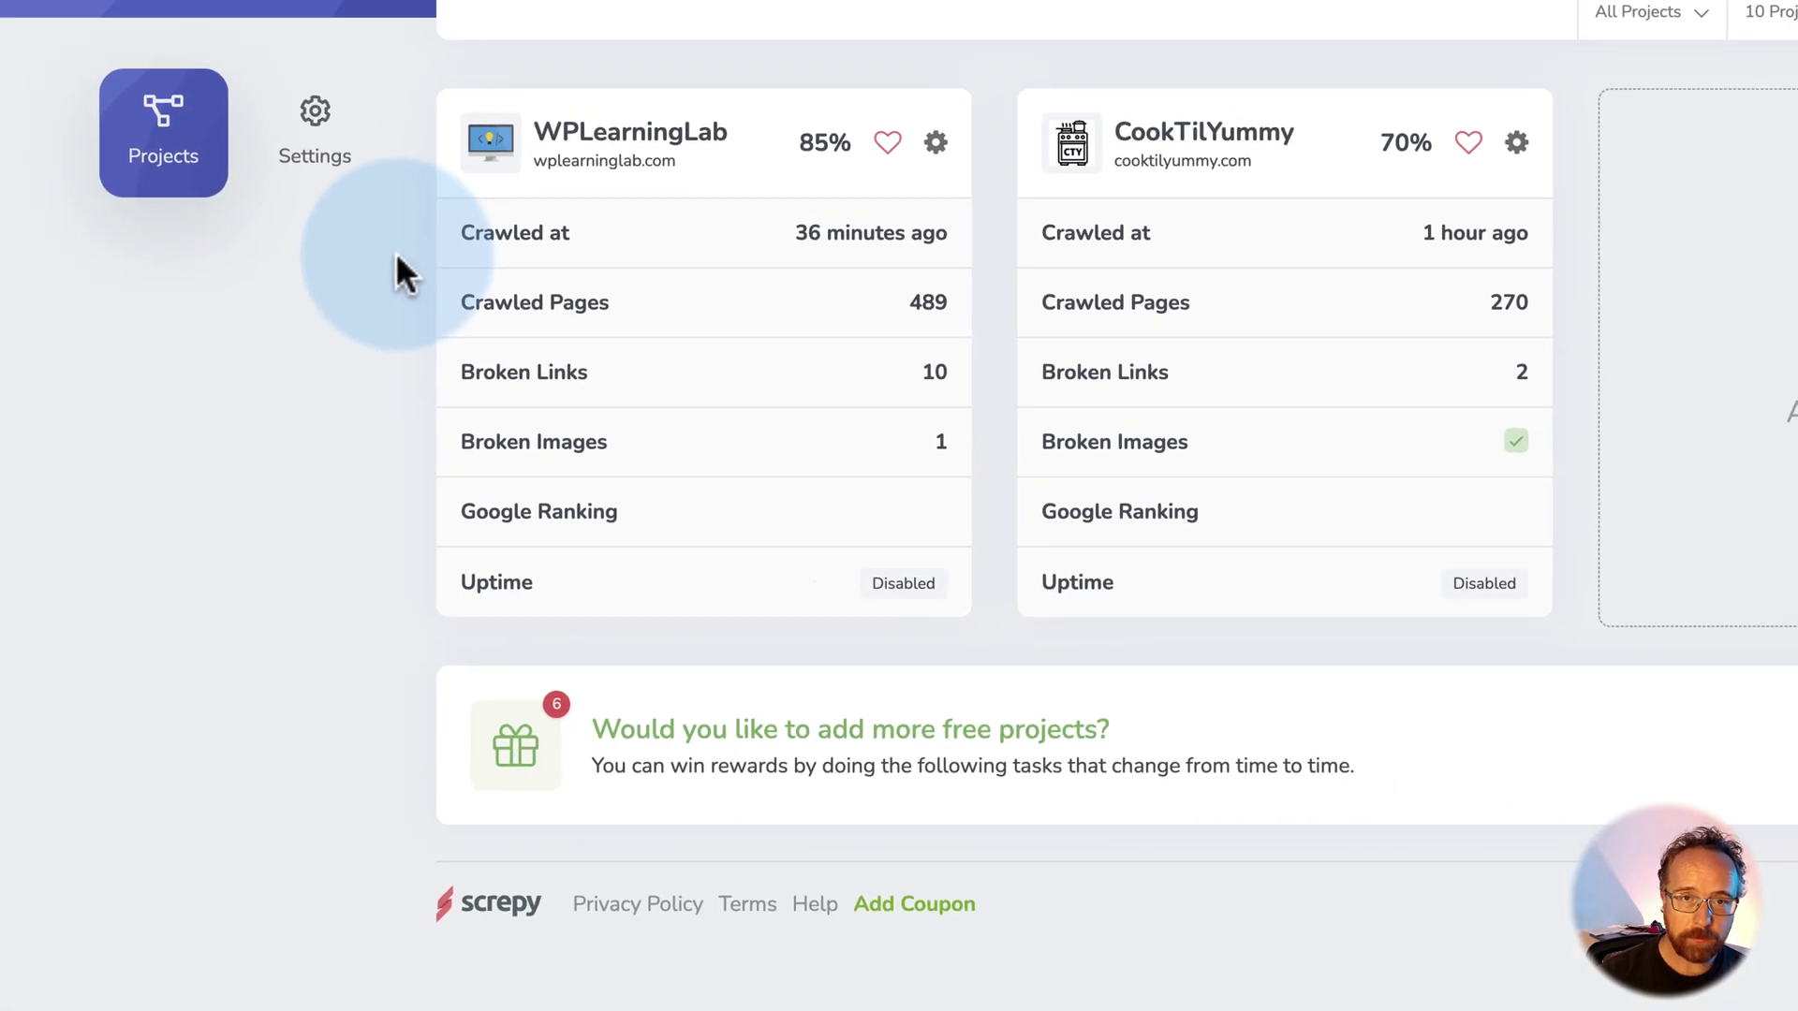
Start adding a new project and name it RvingWithFamily.
left_click(436, 28)
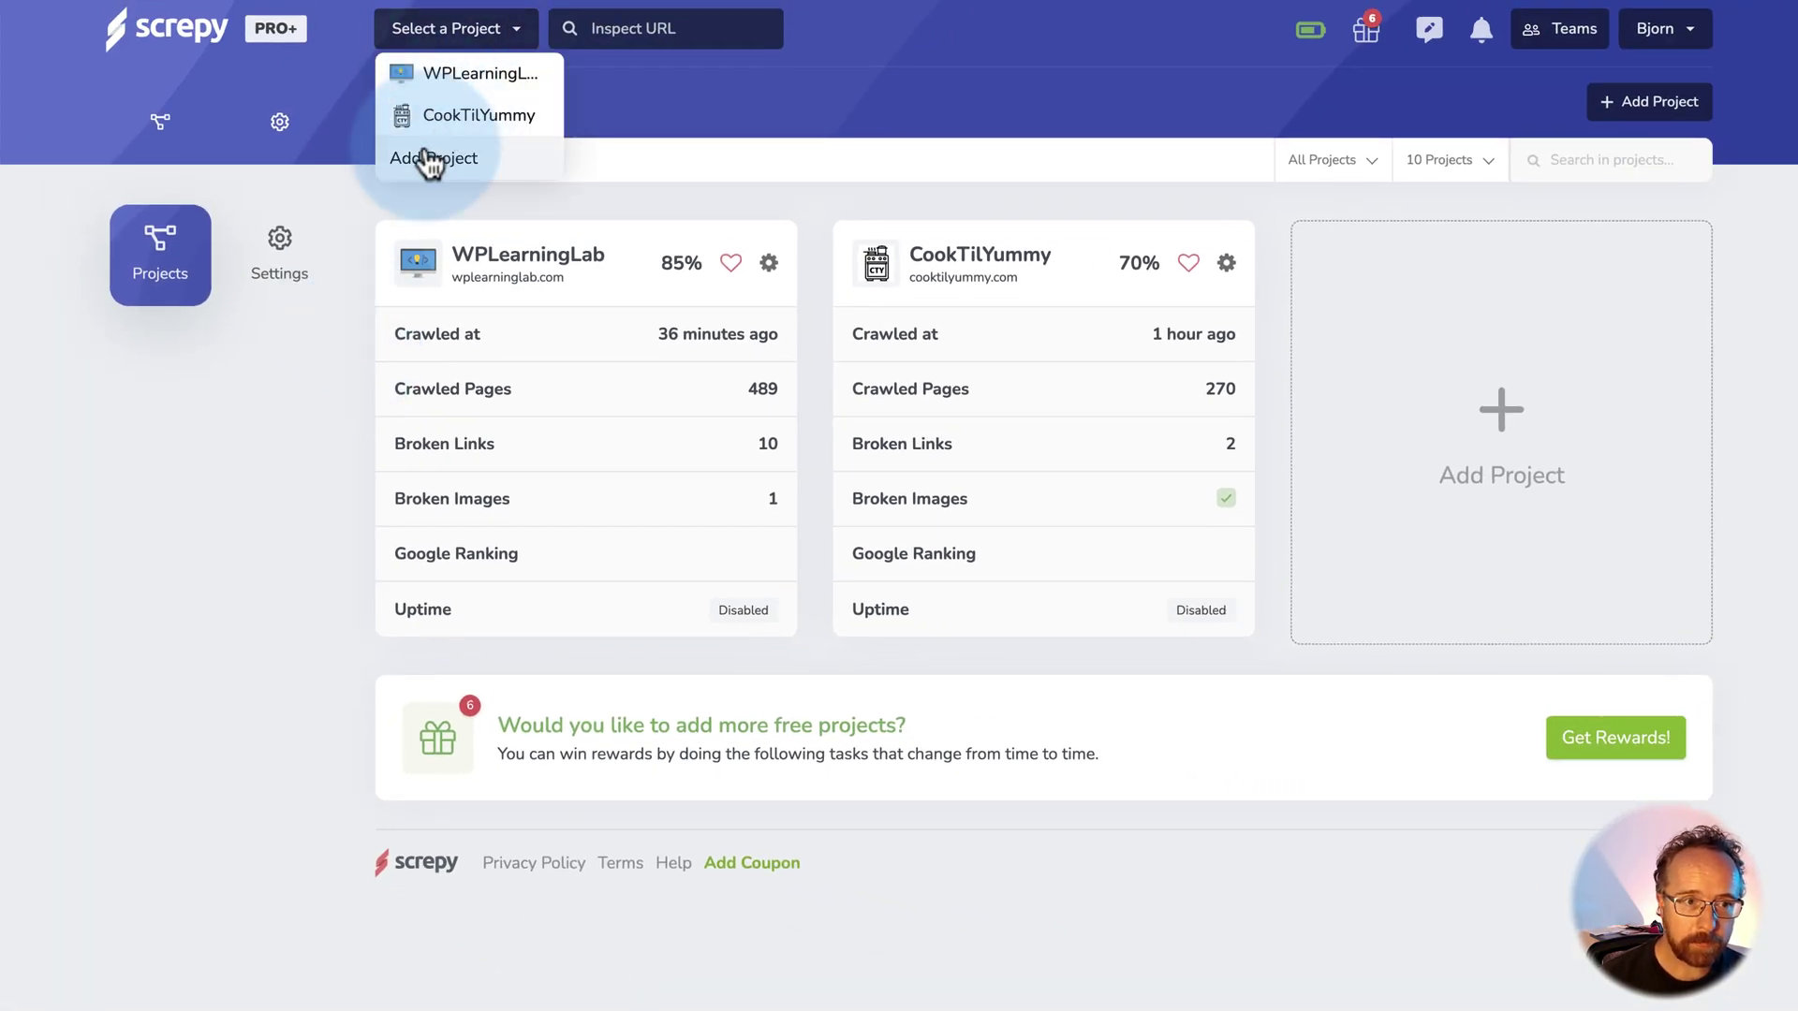
left_click(429, 157)
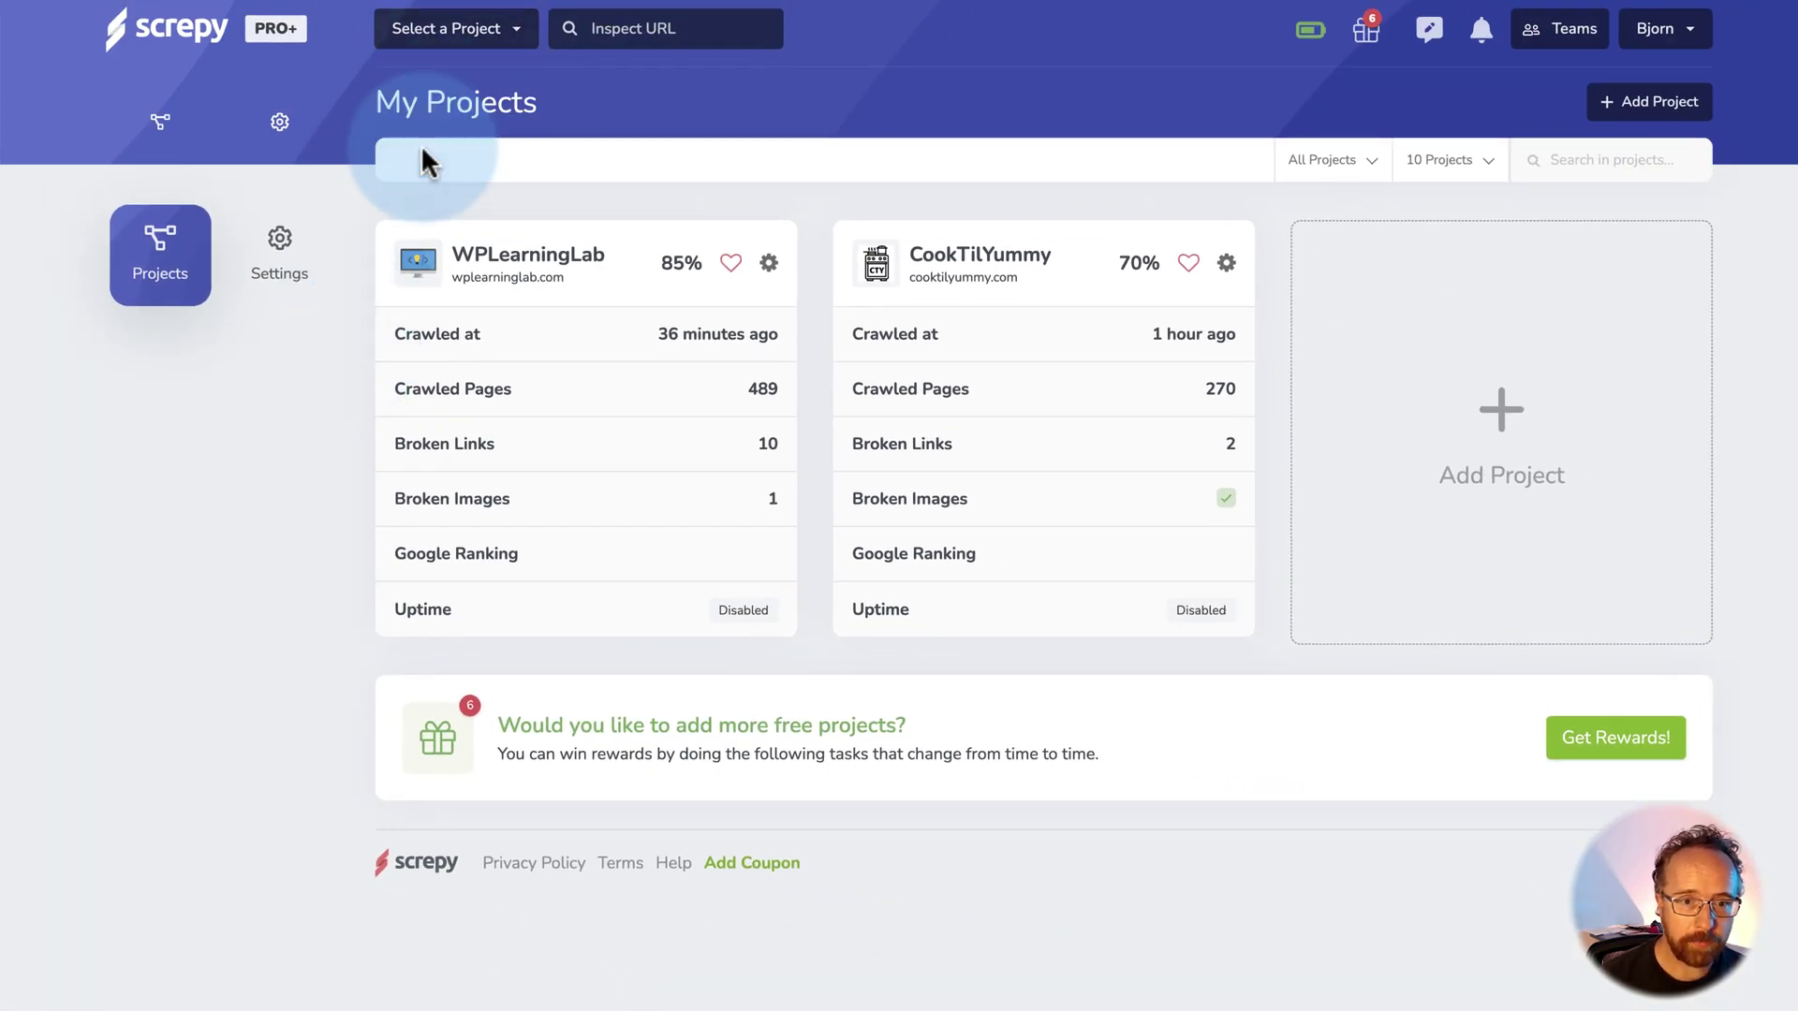
left_click(1136, 446)
type("RvingWithFamily")
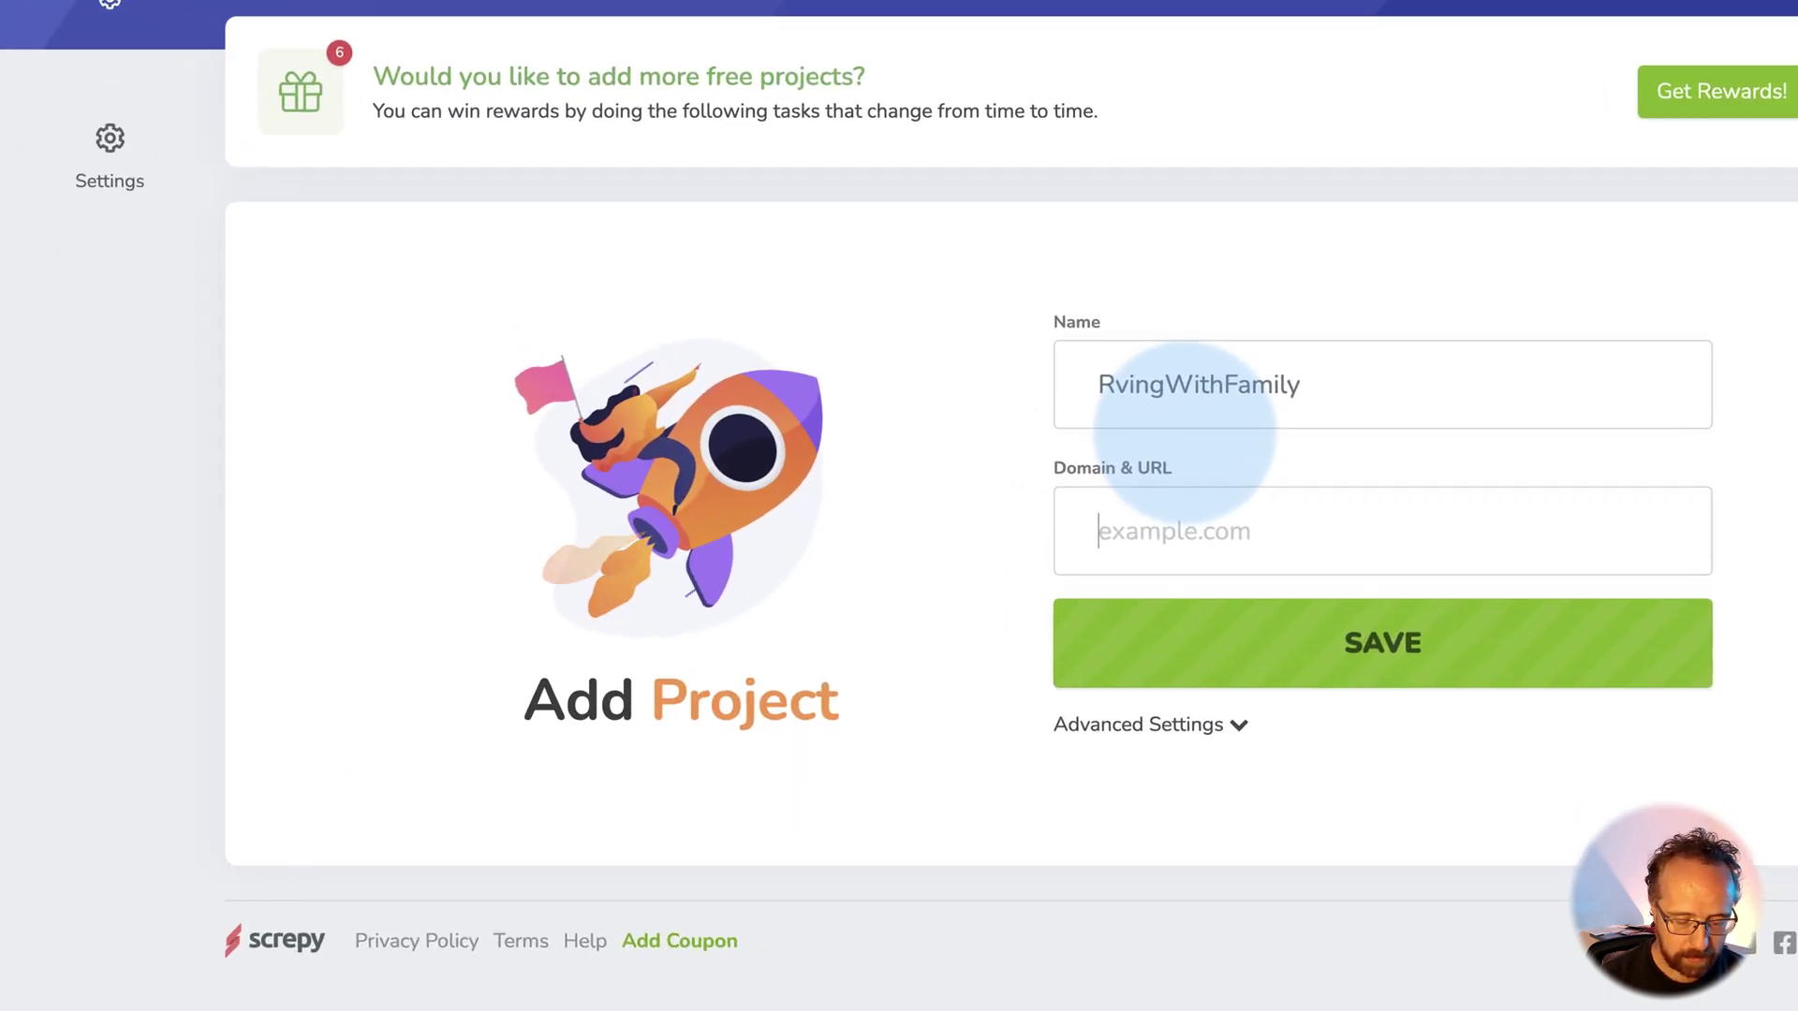
key("Tab")
type("Https://rivin")
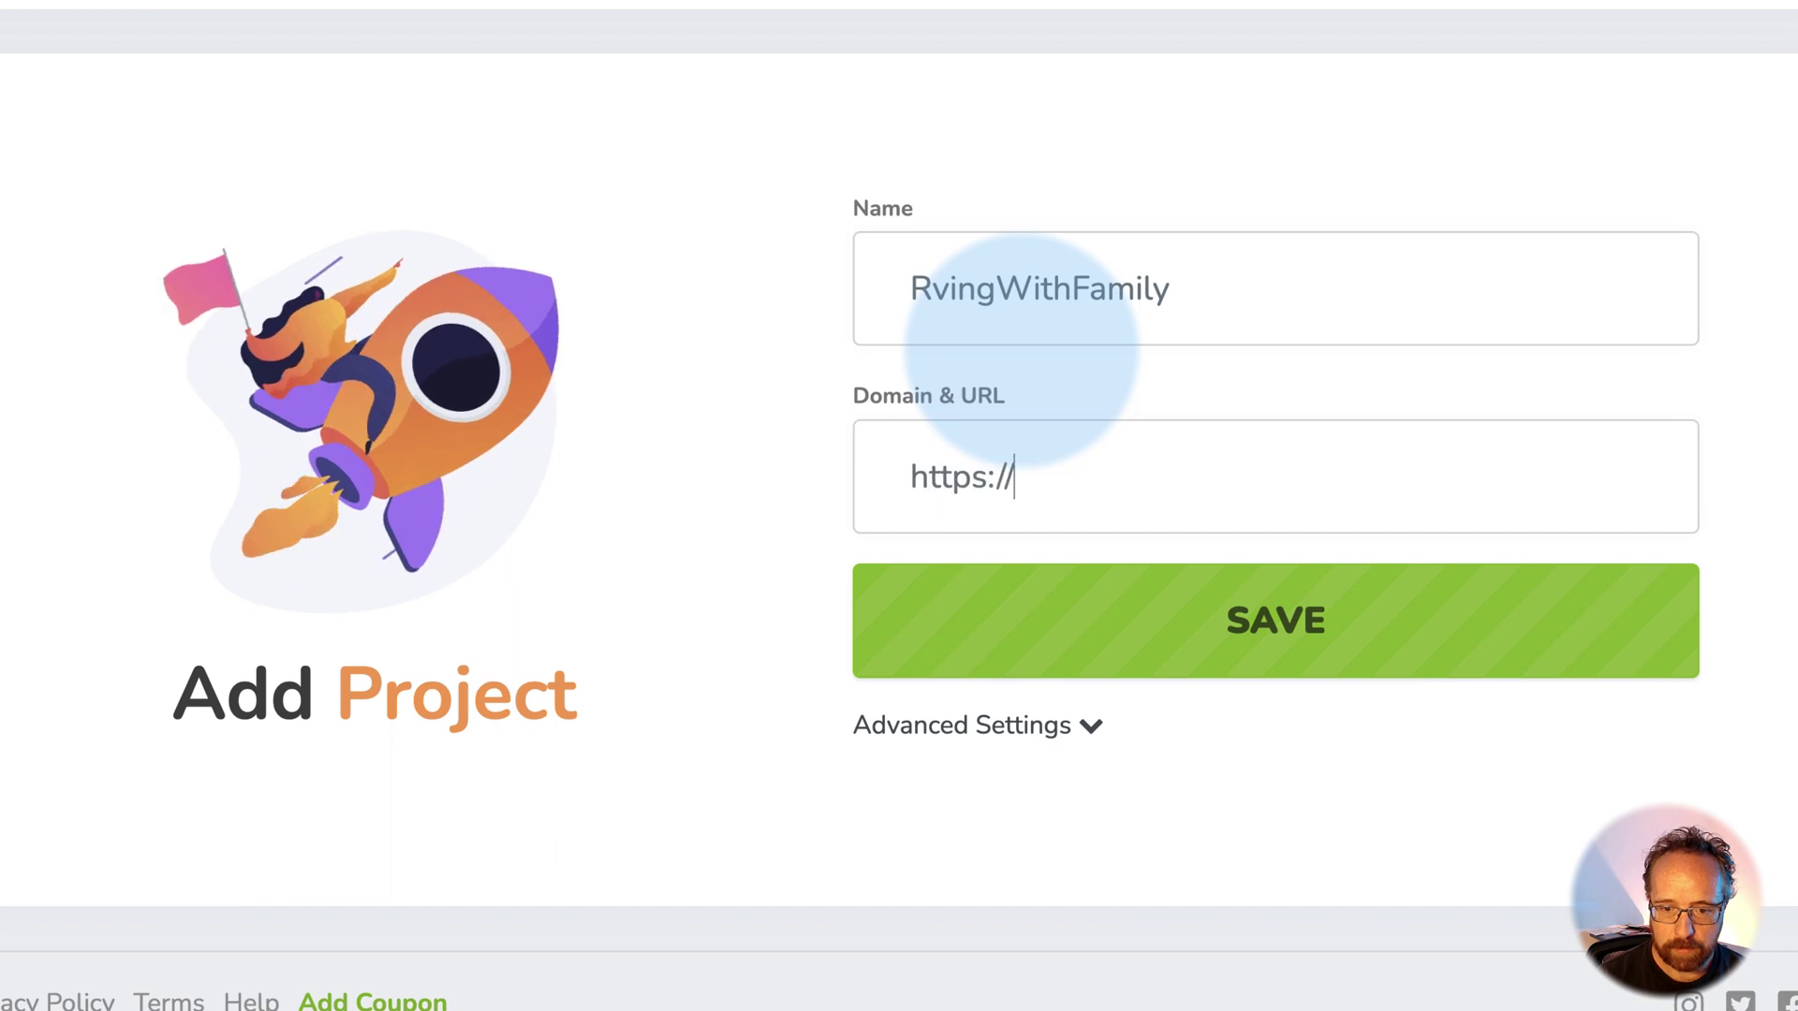
key("BackSpace")
key("BackSpace")
key("BackSpace")
key("BackSpace")
key("BackSpace")
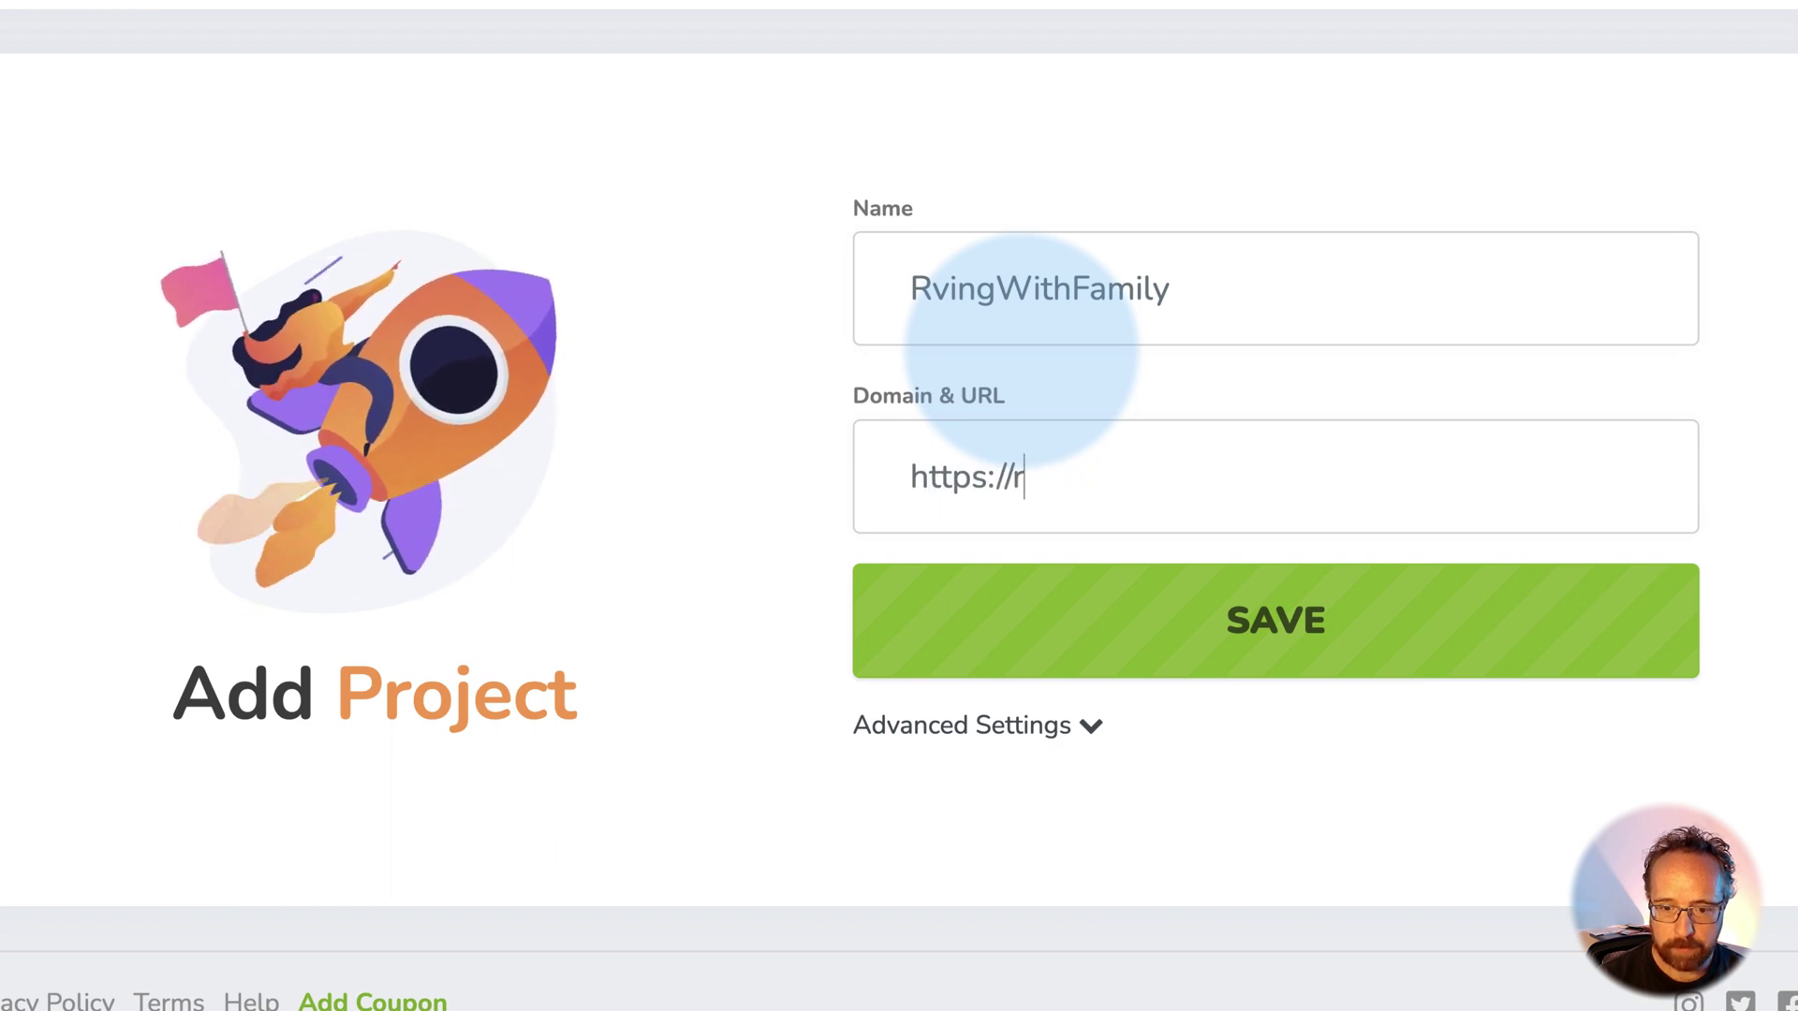
type("rvingwig")
key("BackSpace")
type("thfamily.com")
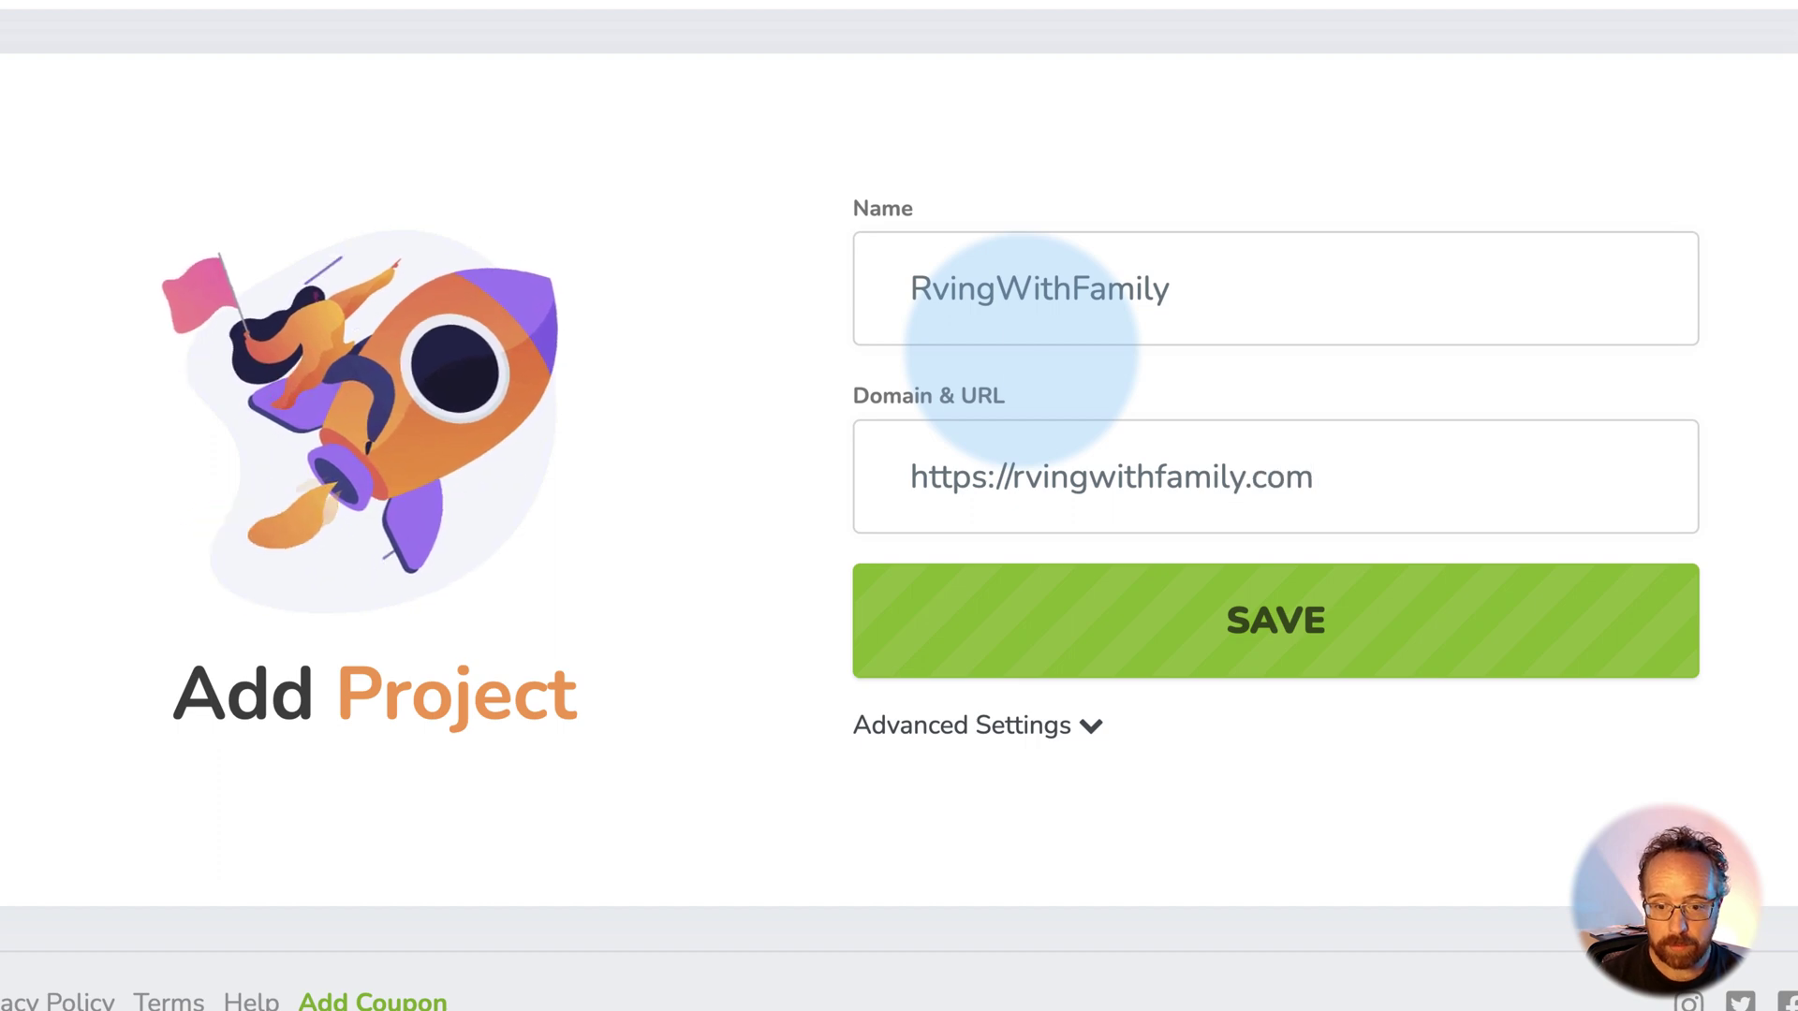
In the project's advanced settings, set Crawler Update Frequency to Every week and Max Page Limit to 1000.
left_click(1079, 729)
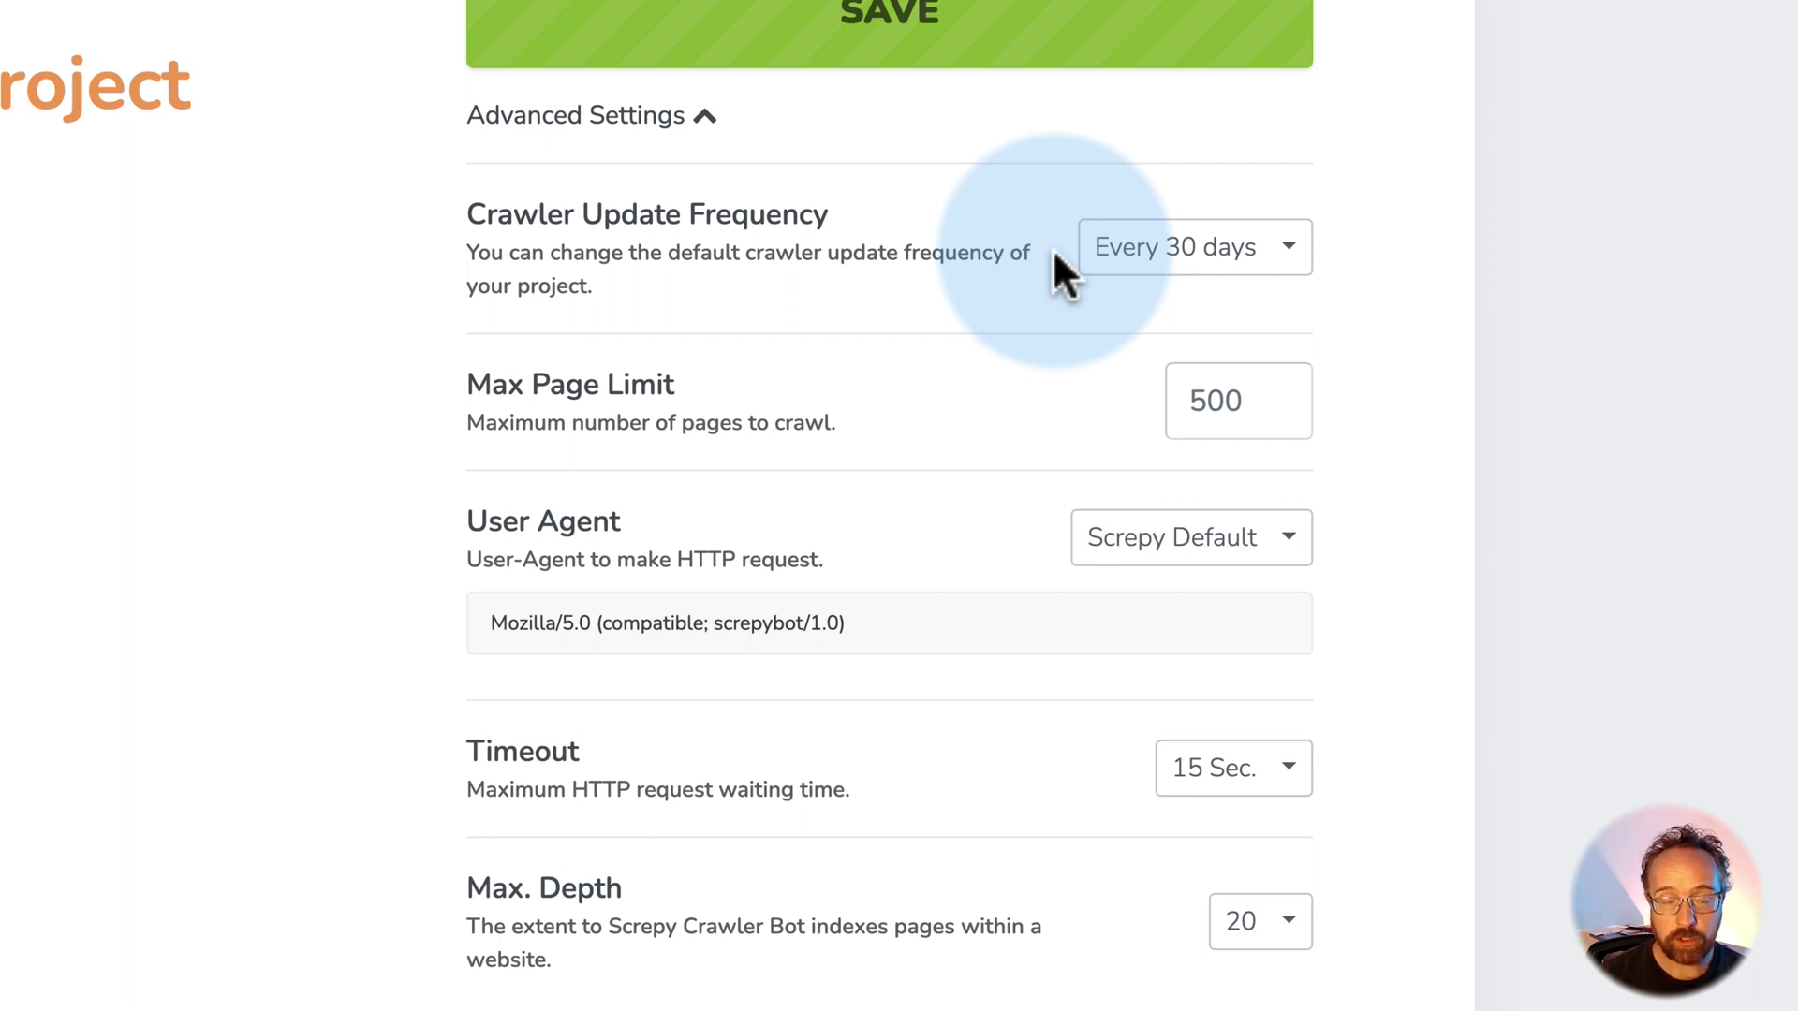
left_click(1112, 255)
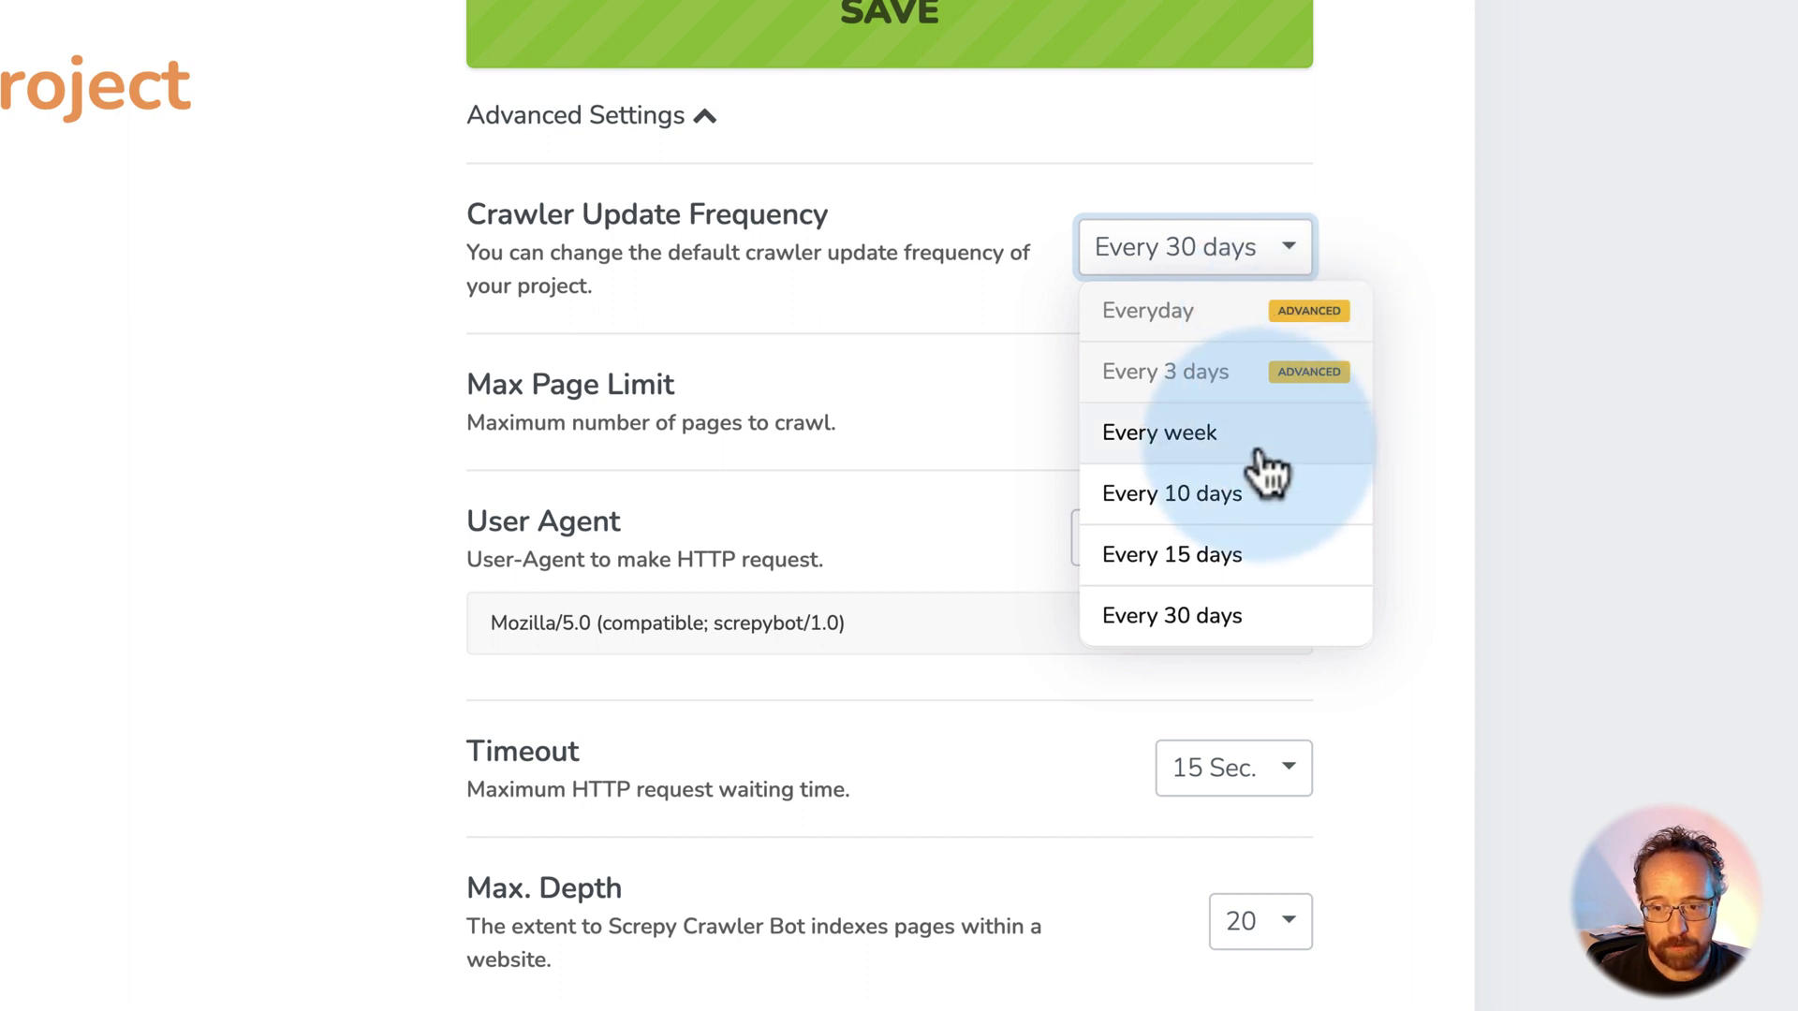
left_click(1159, 441)
left_click(1190, 272)
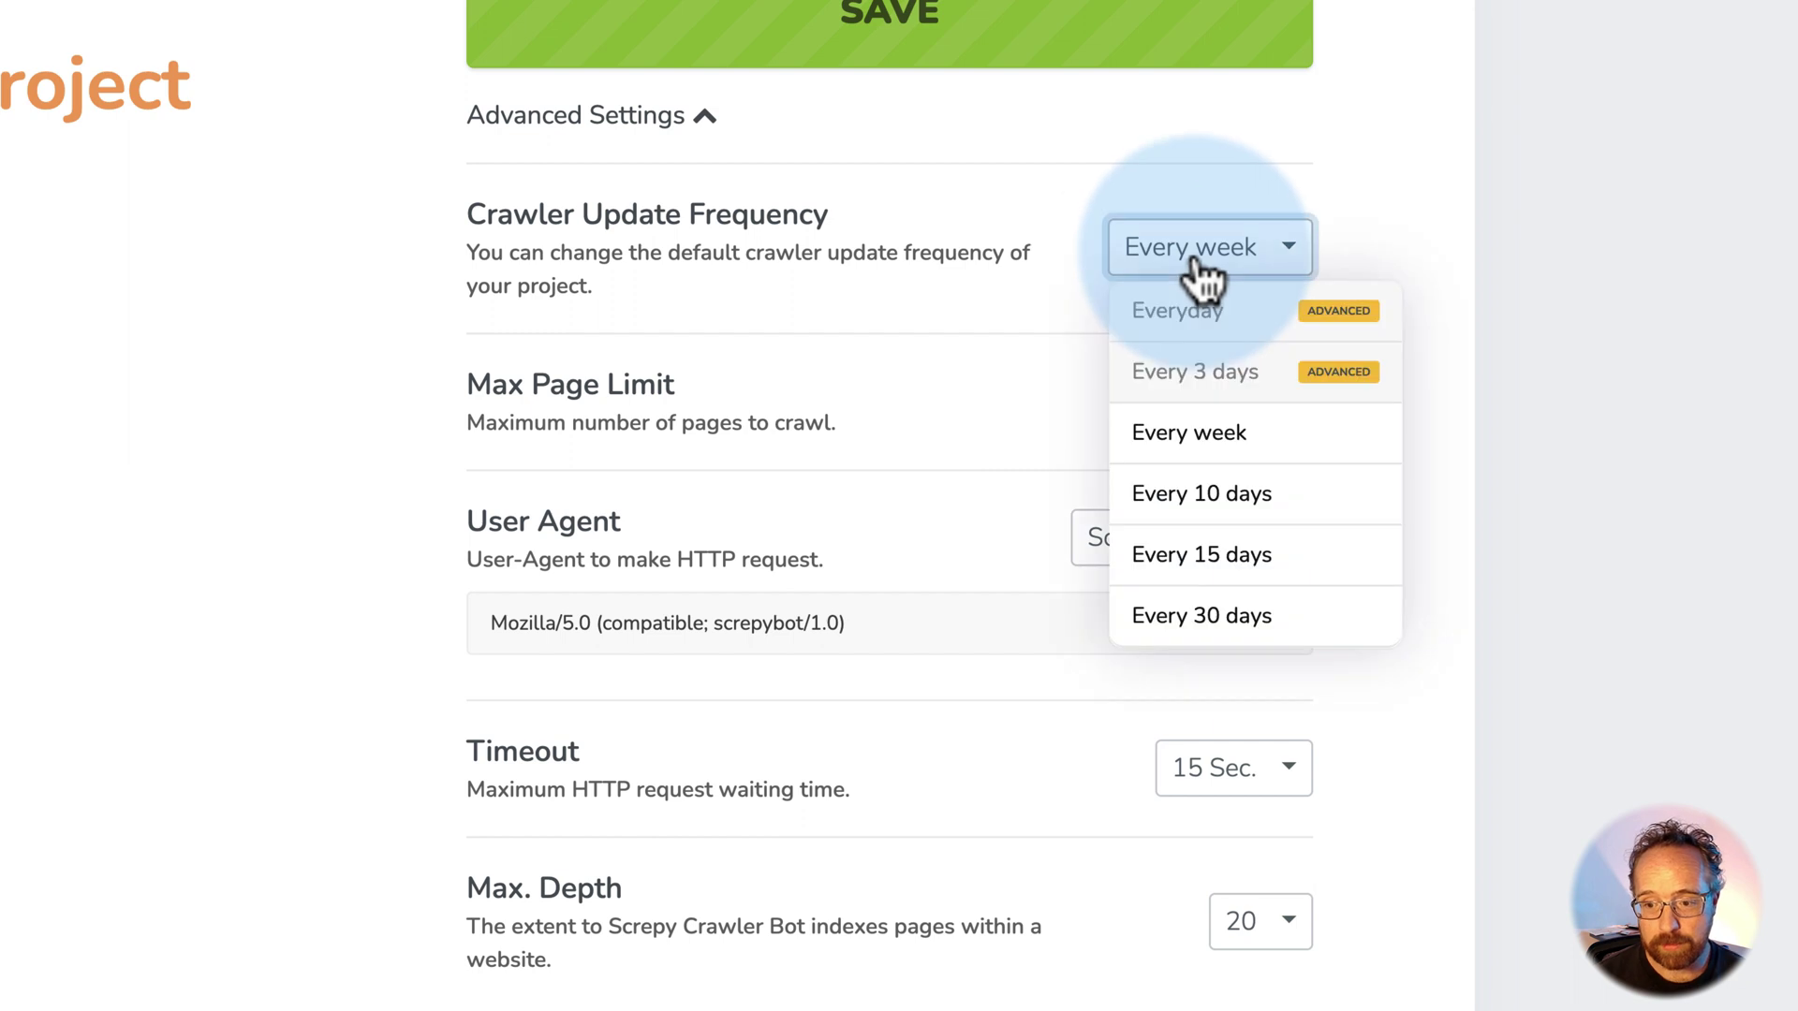
left_click(1013, 384)
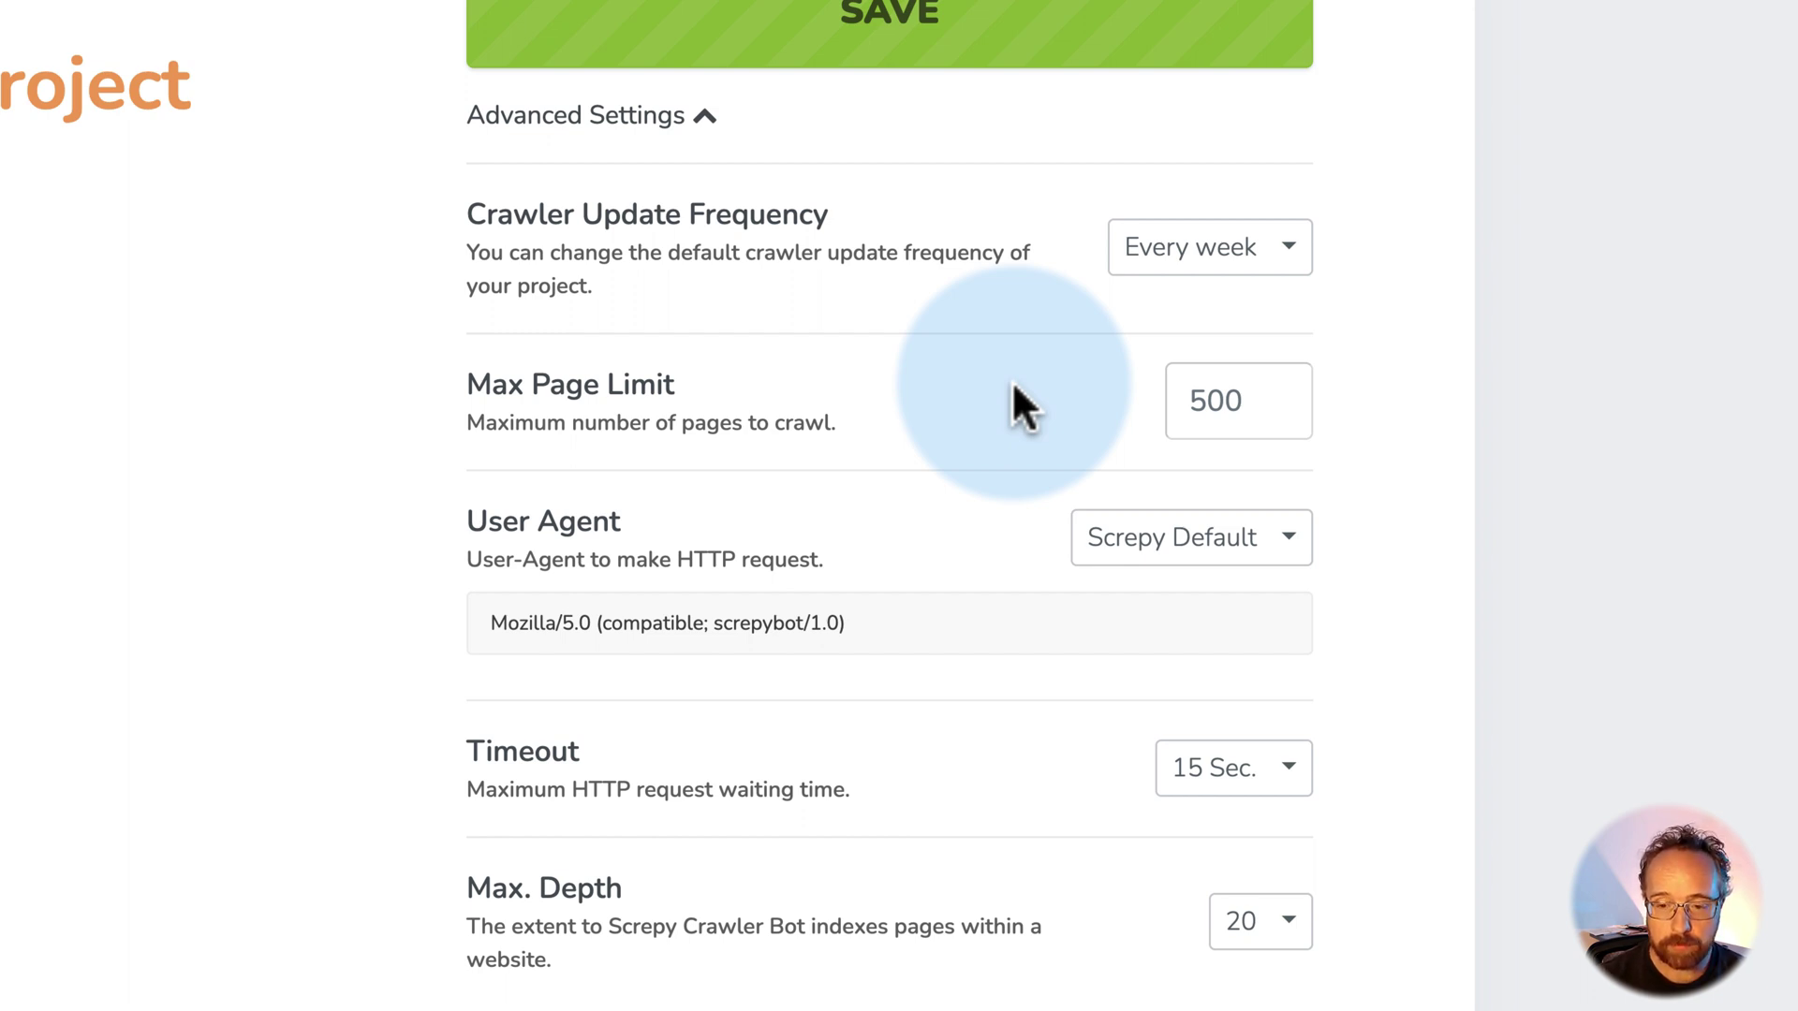
scroll(1056, 434, "down", 2)
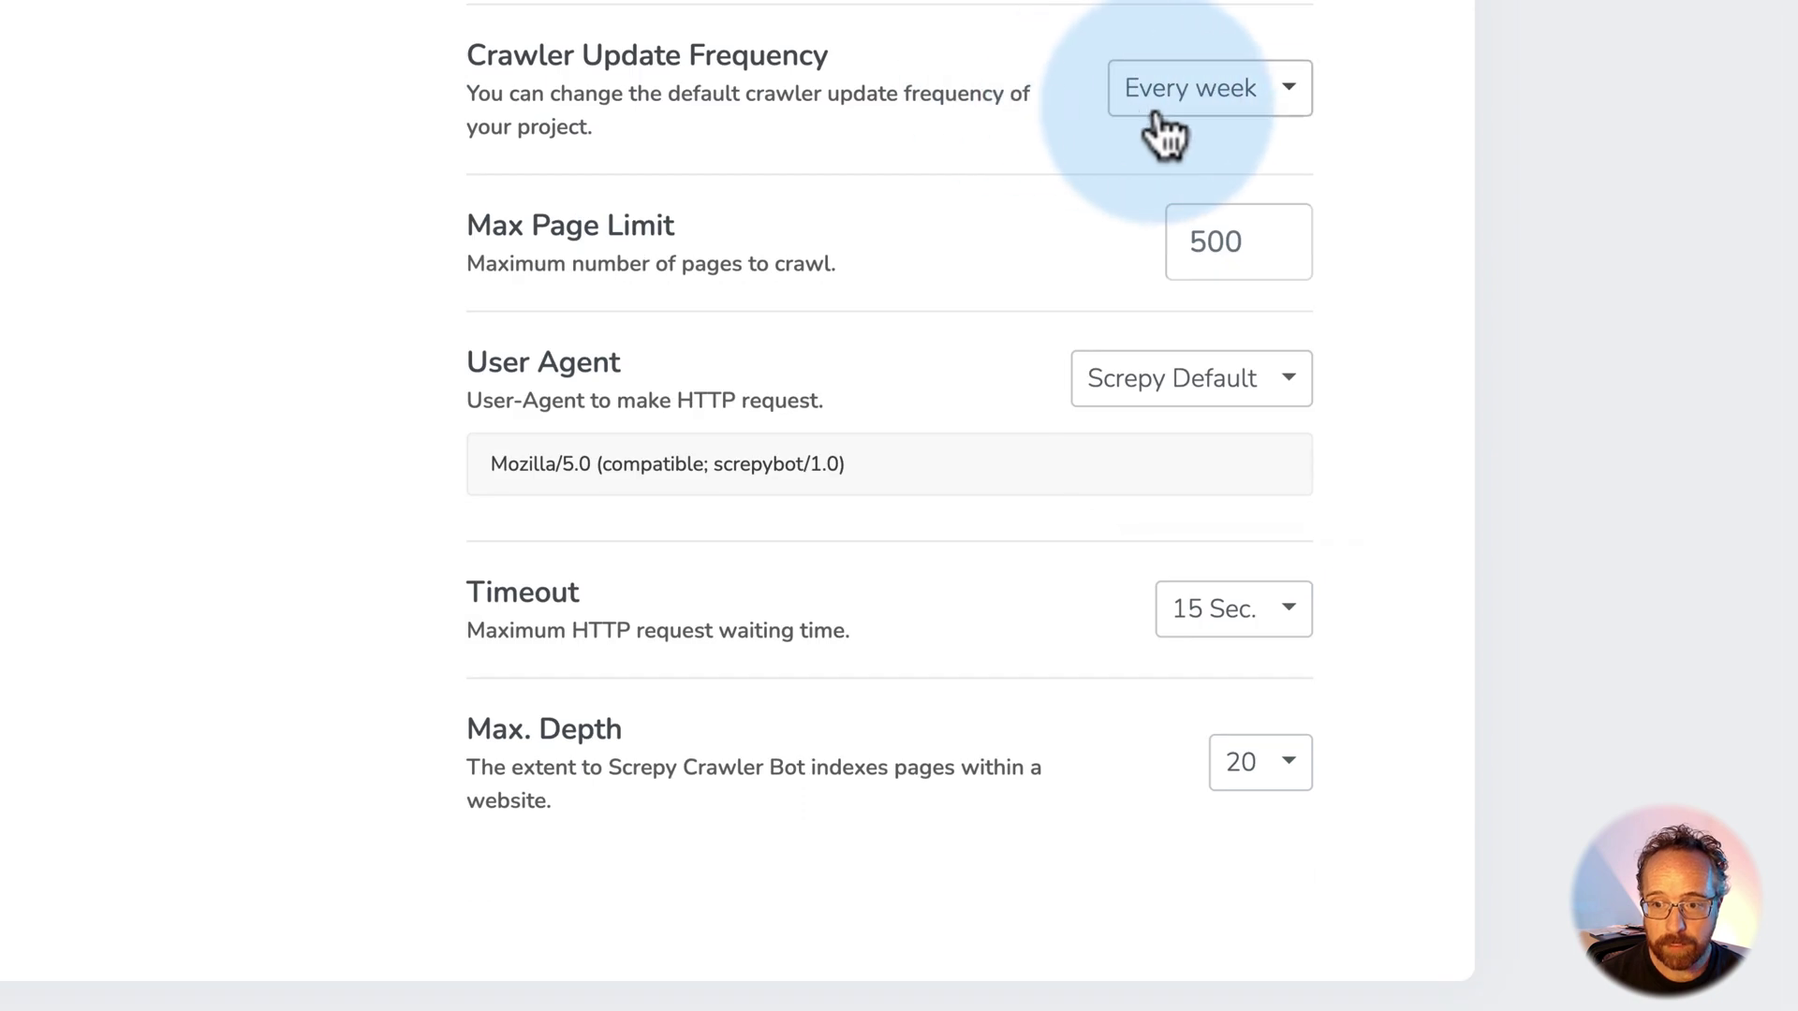
left_click(1160, 113)
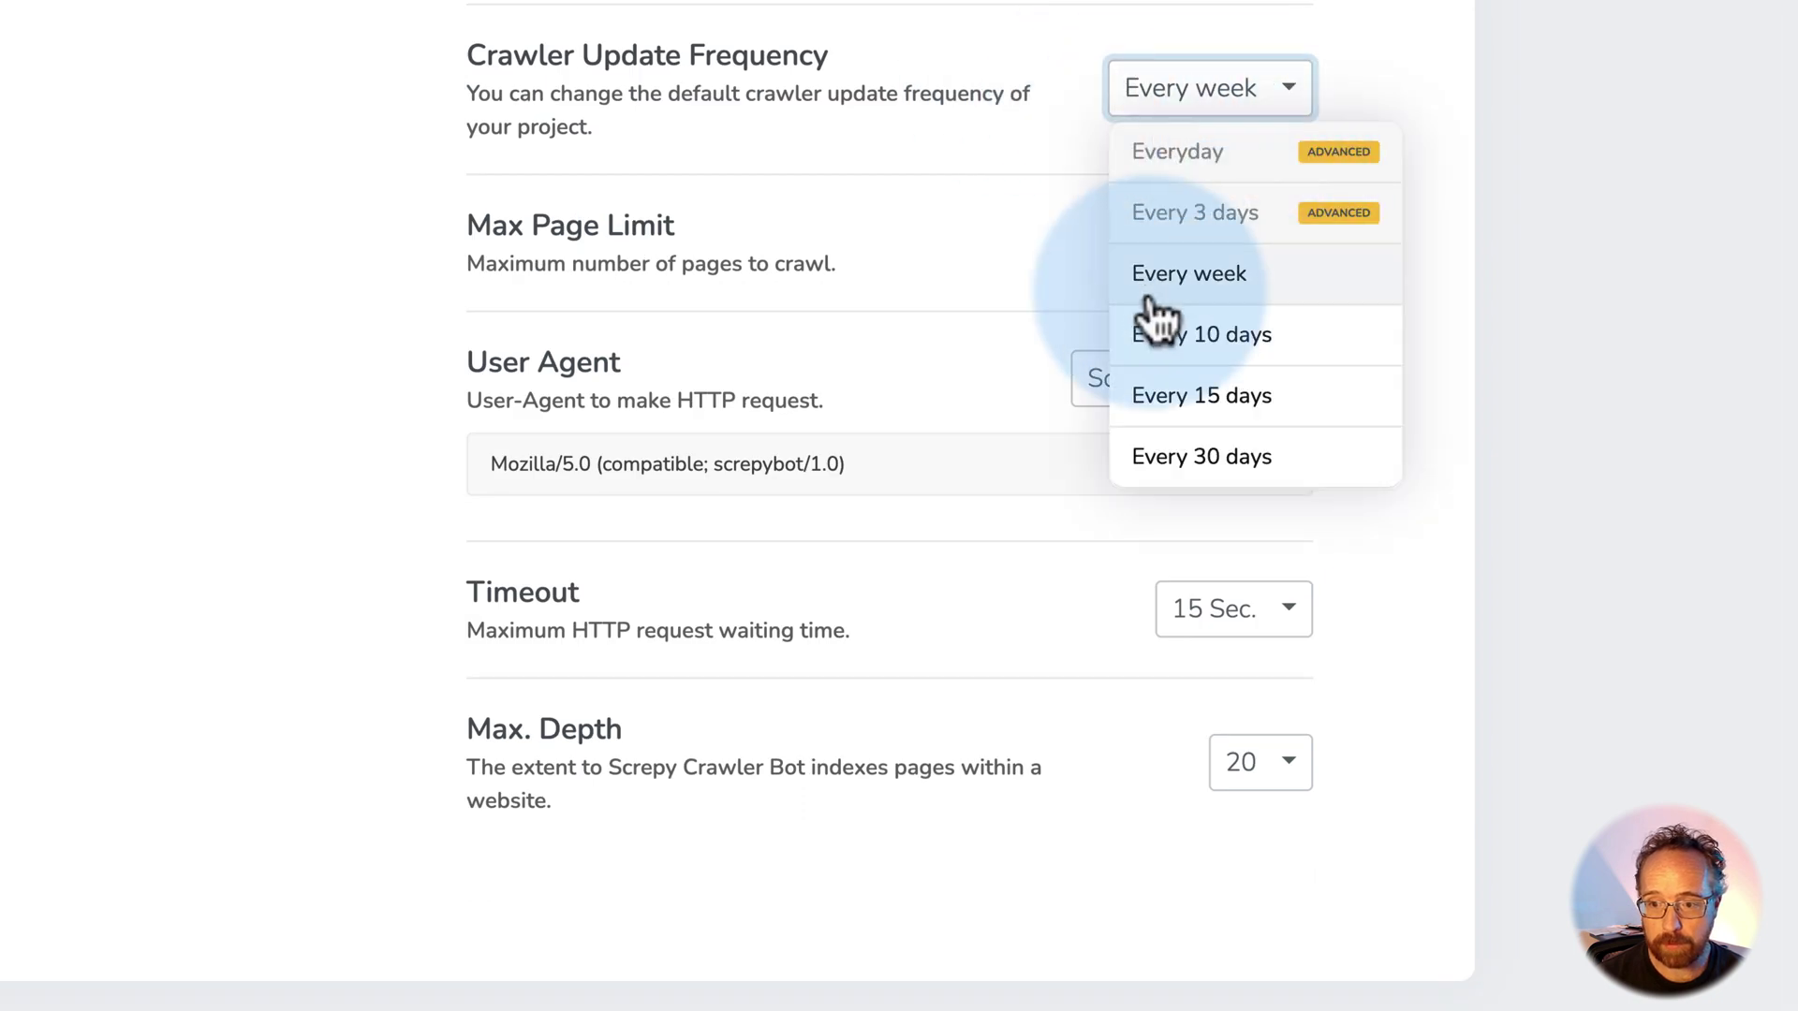
left_click(1042, 242)
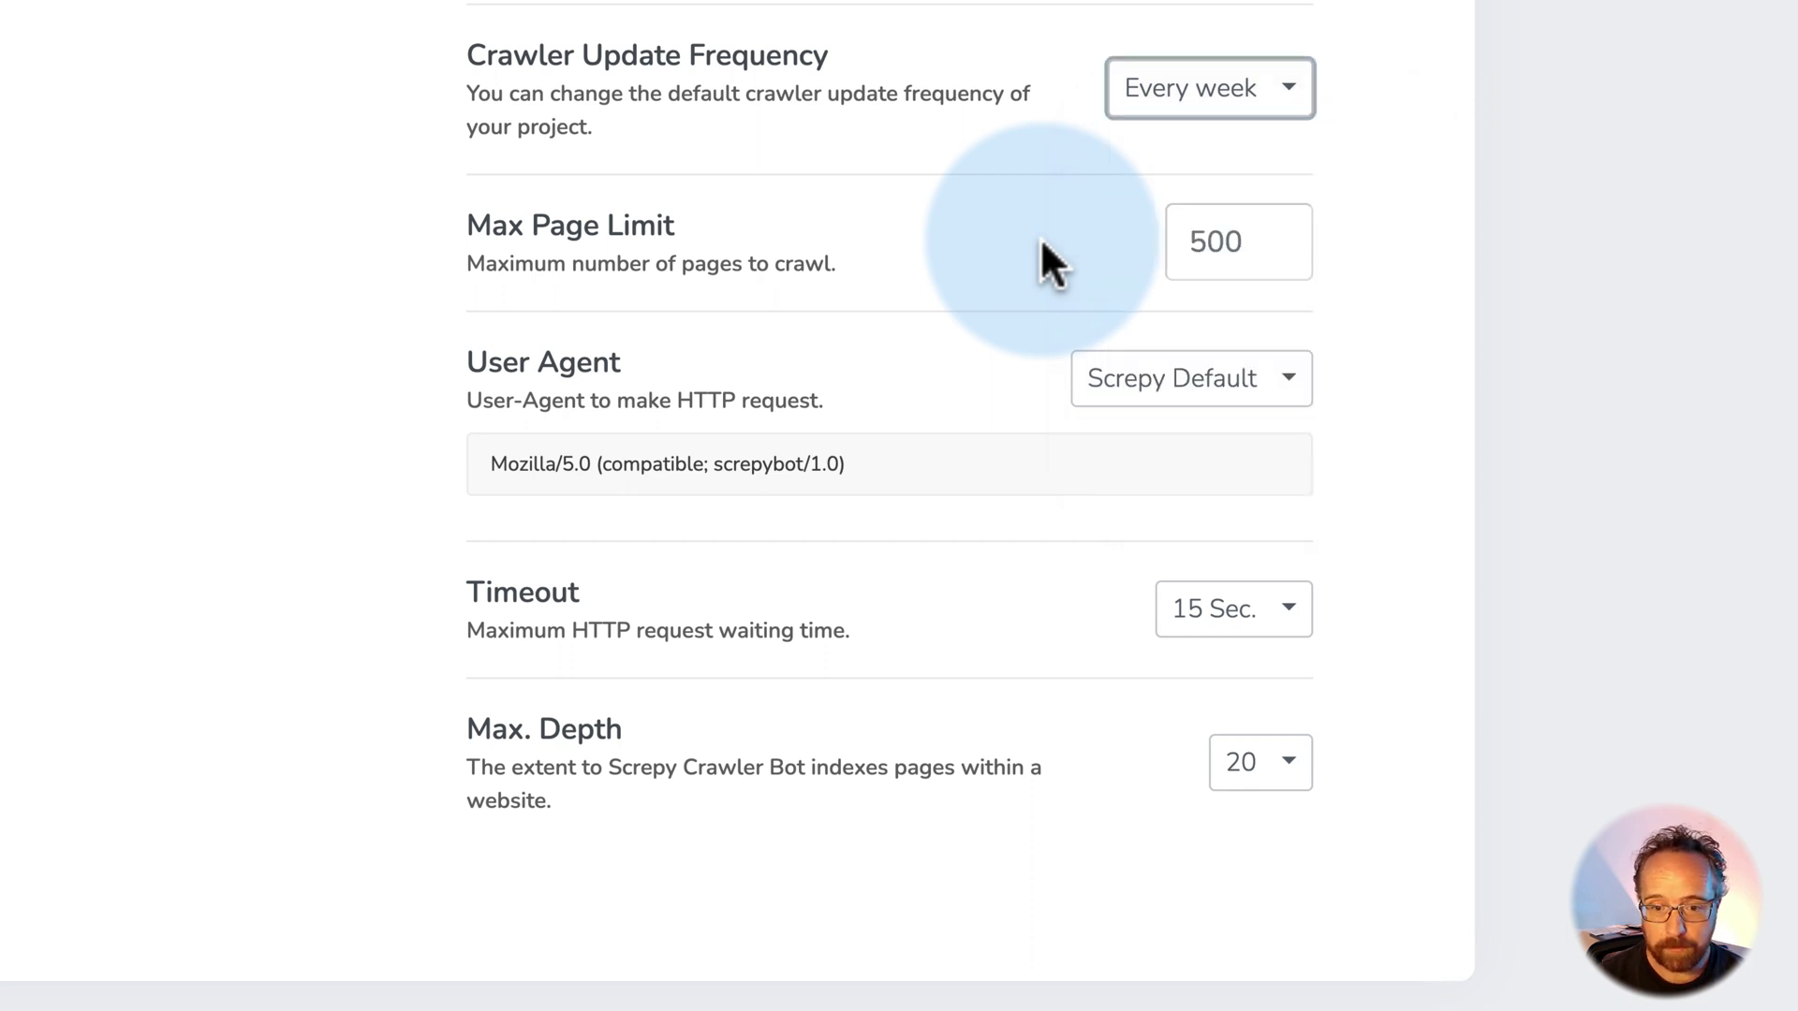
double_click(1238, 244)
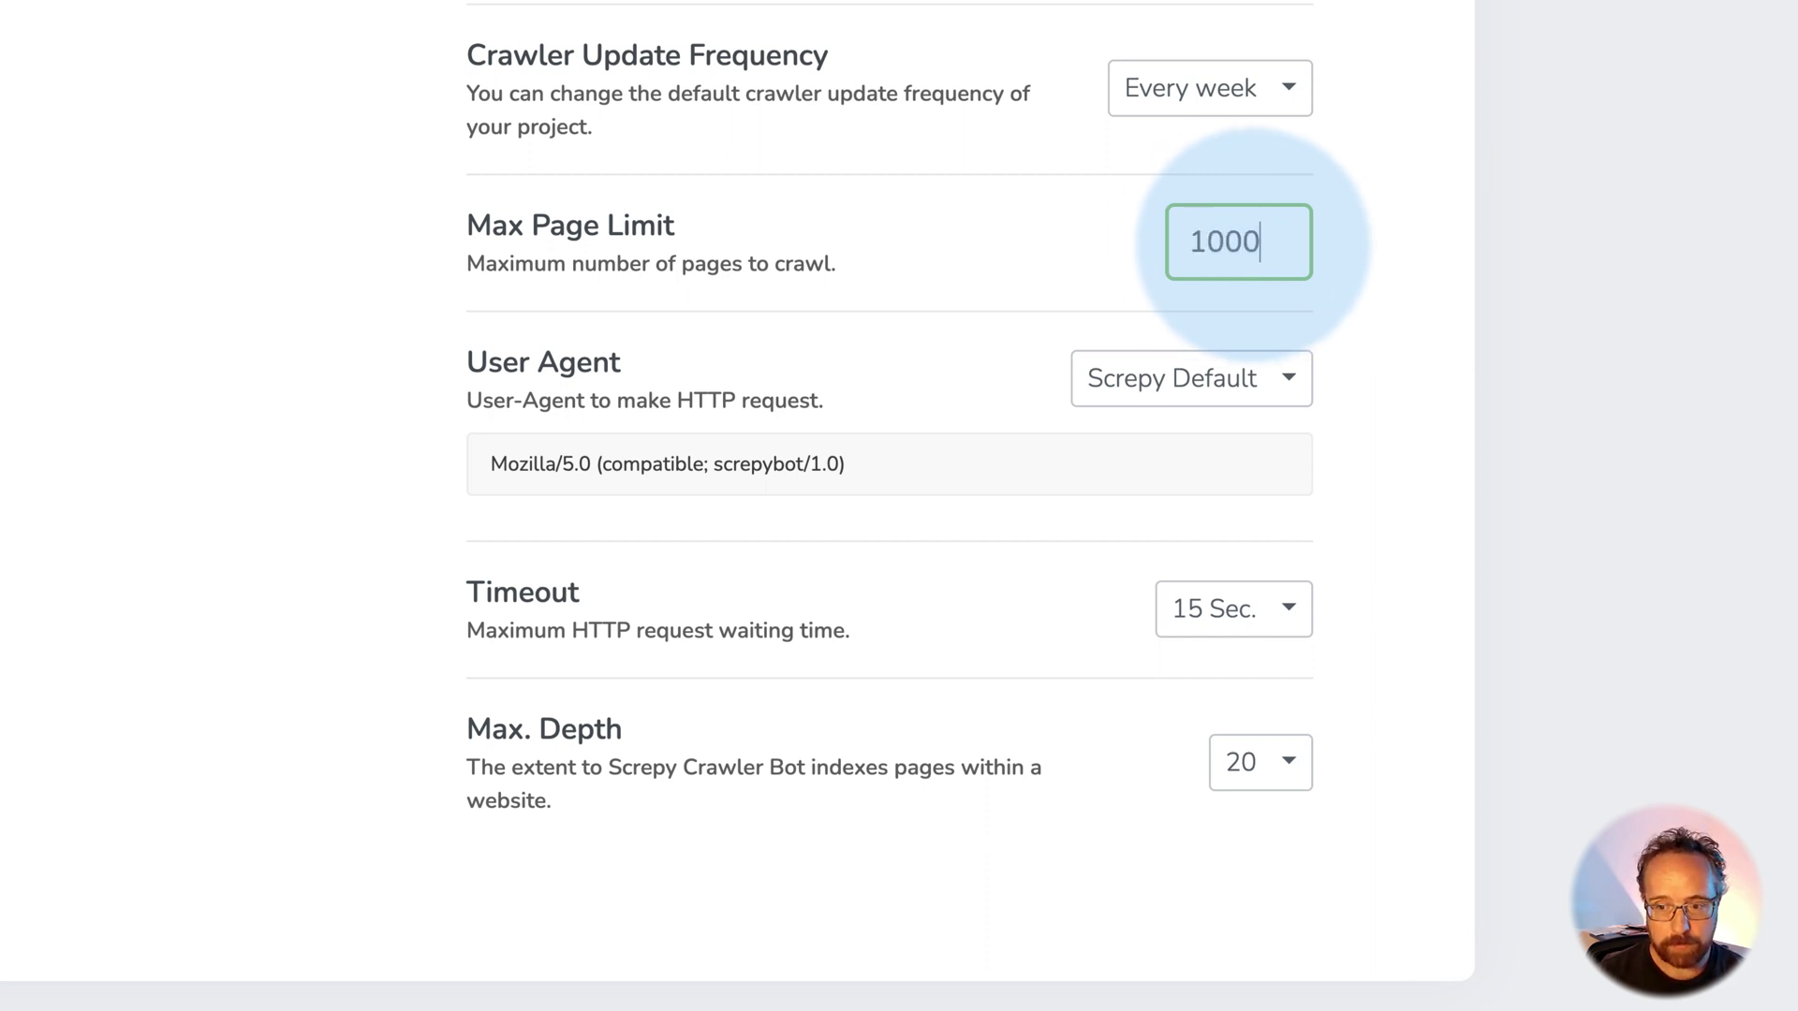
left_click(1128, 288)
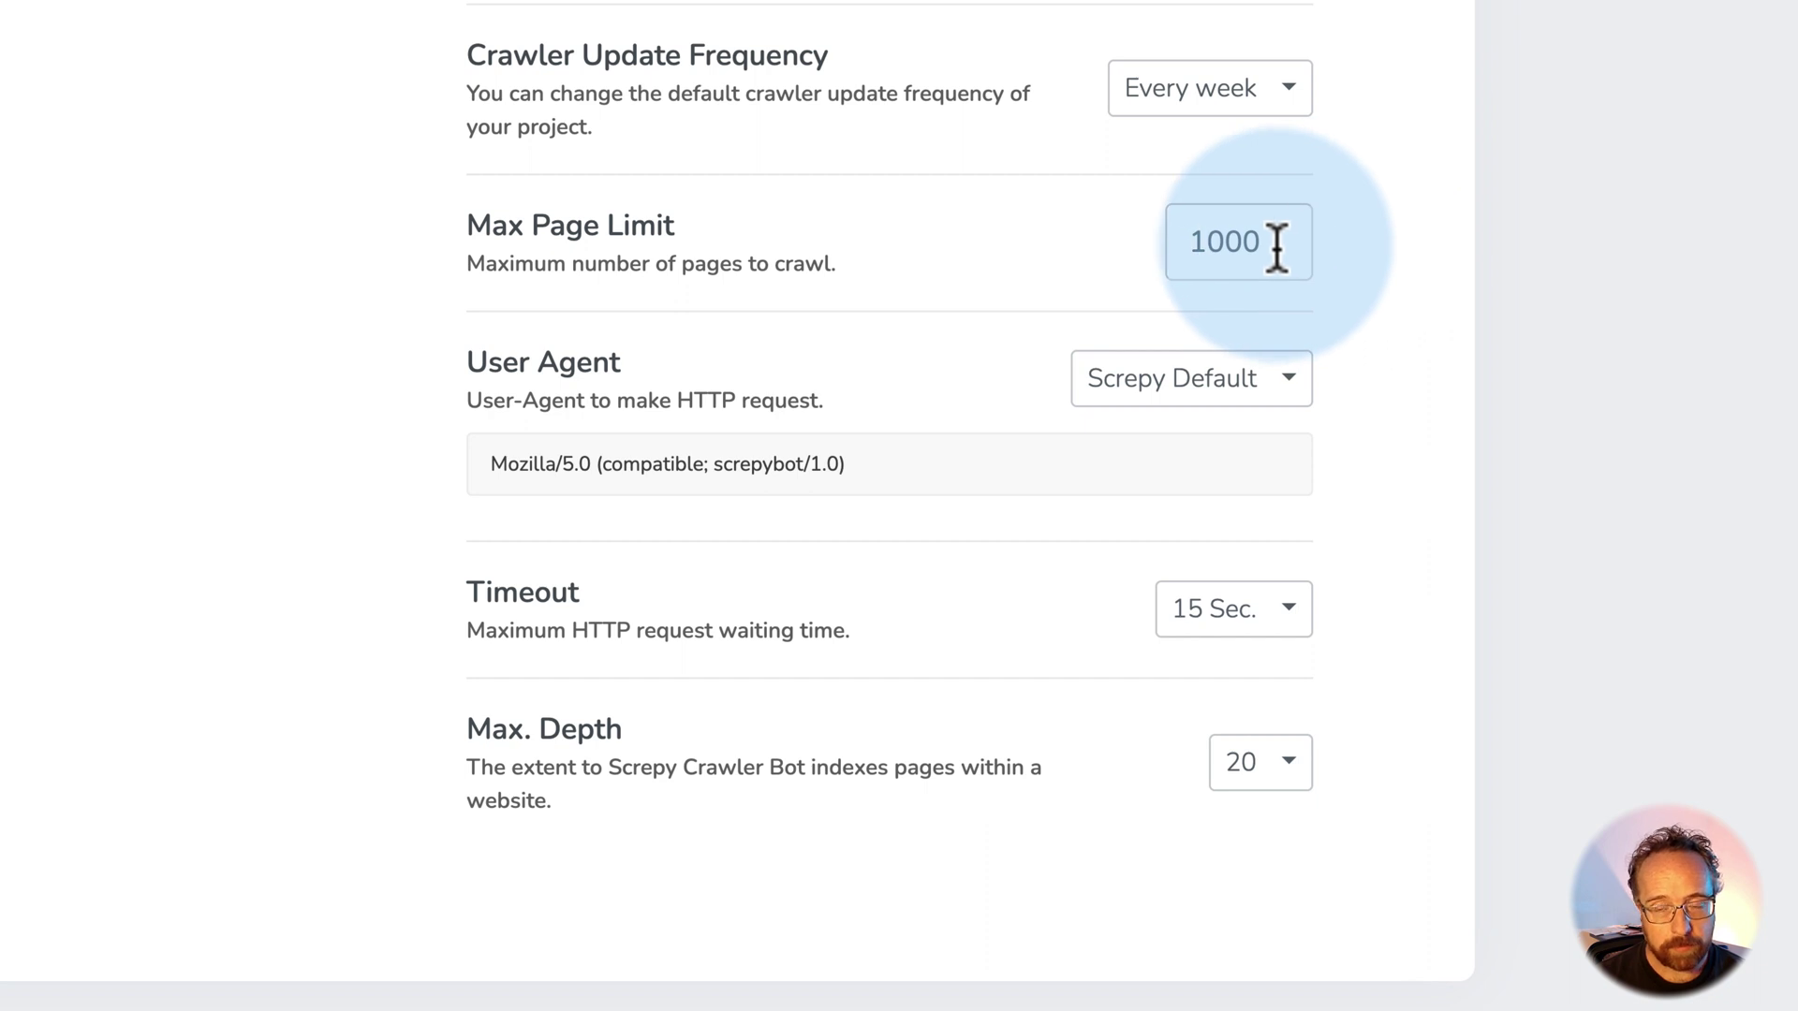
Review the User Agent, Timeout and Max. Depth options, and save the new RvingWithFamily project.
scroll(1152, 262, "down", 1)
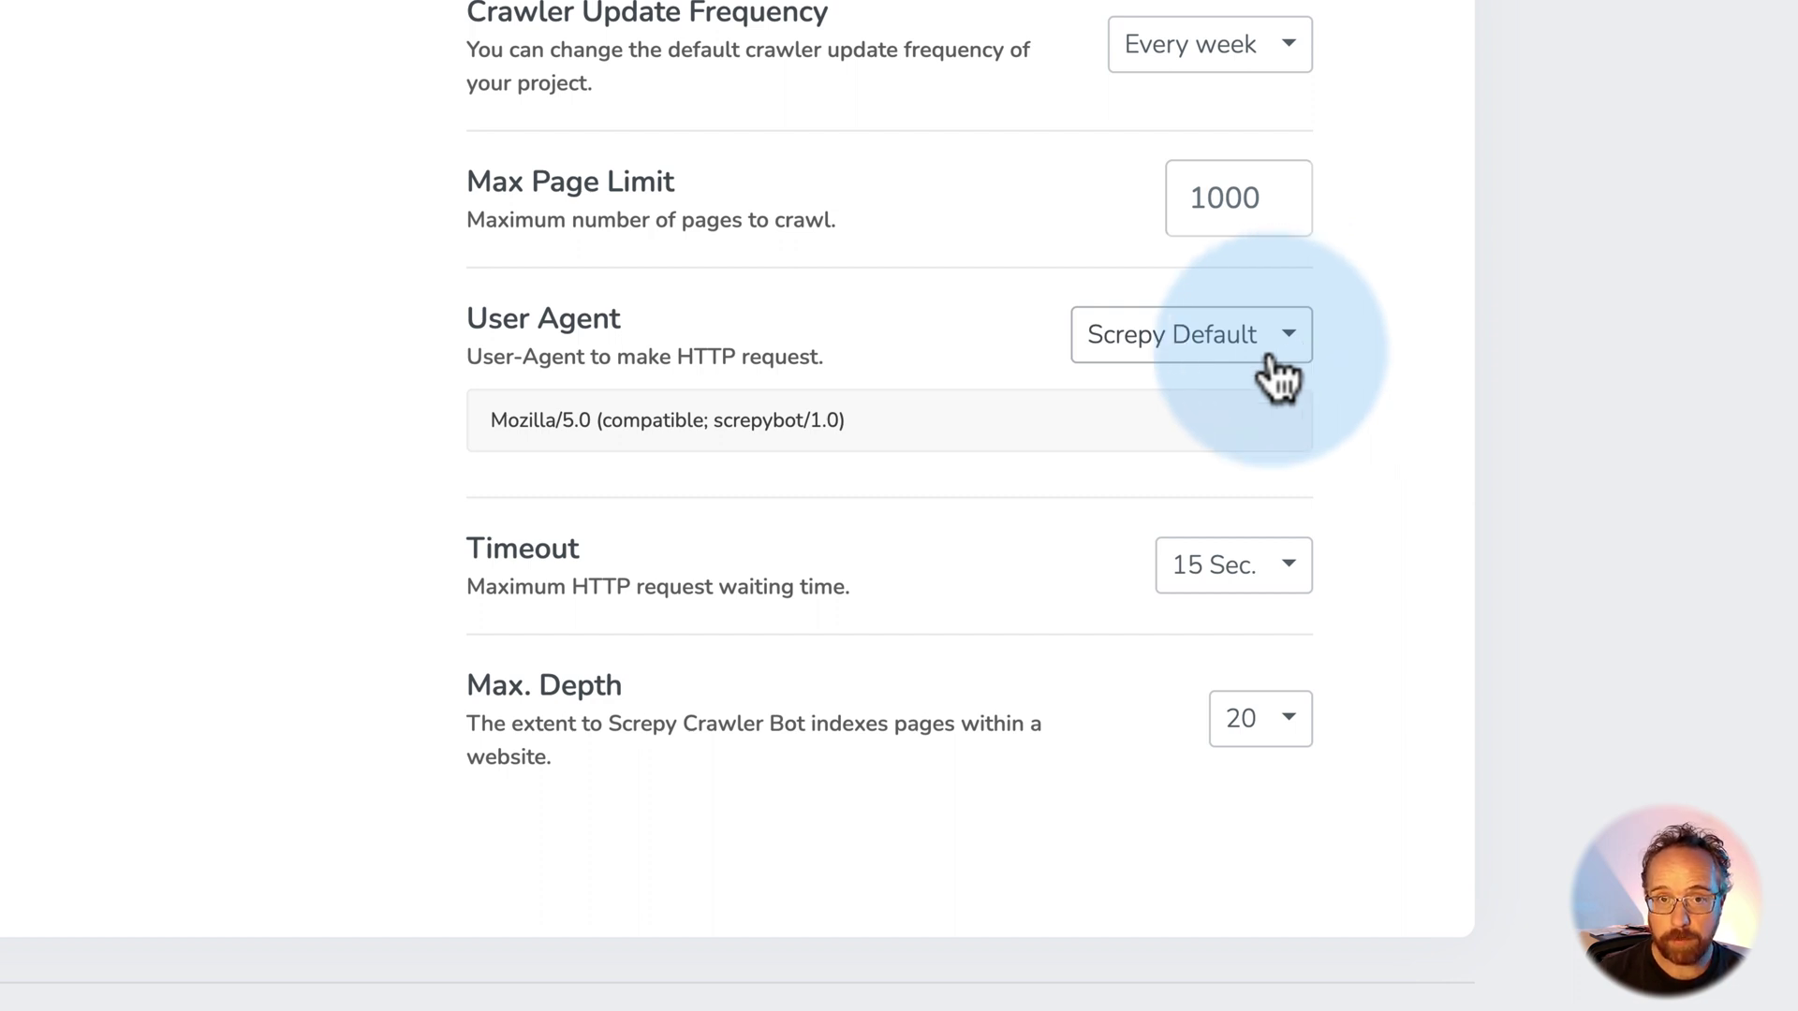
left_click(1277, 374)
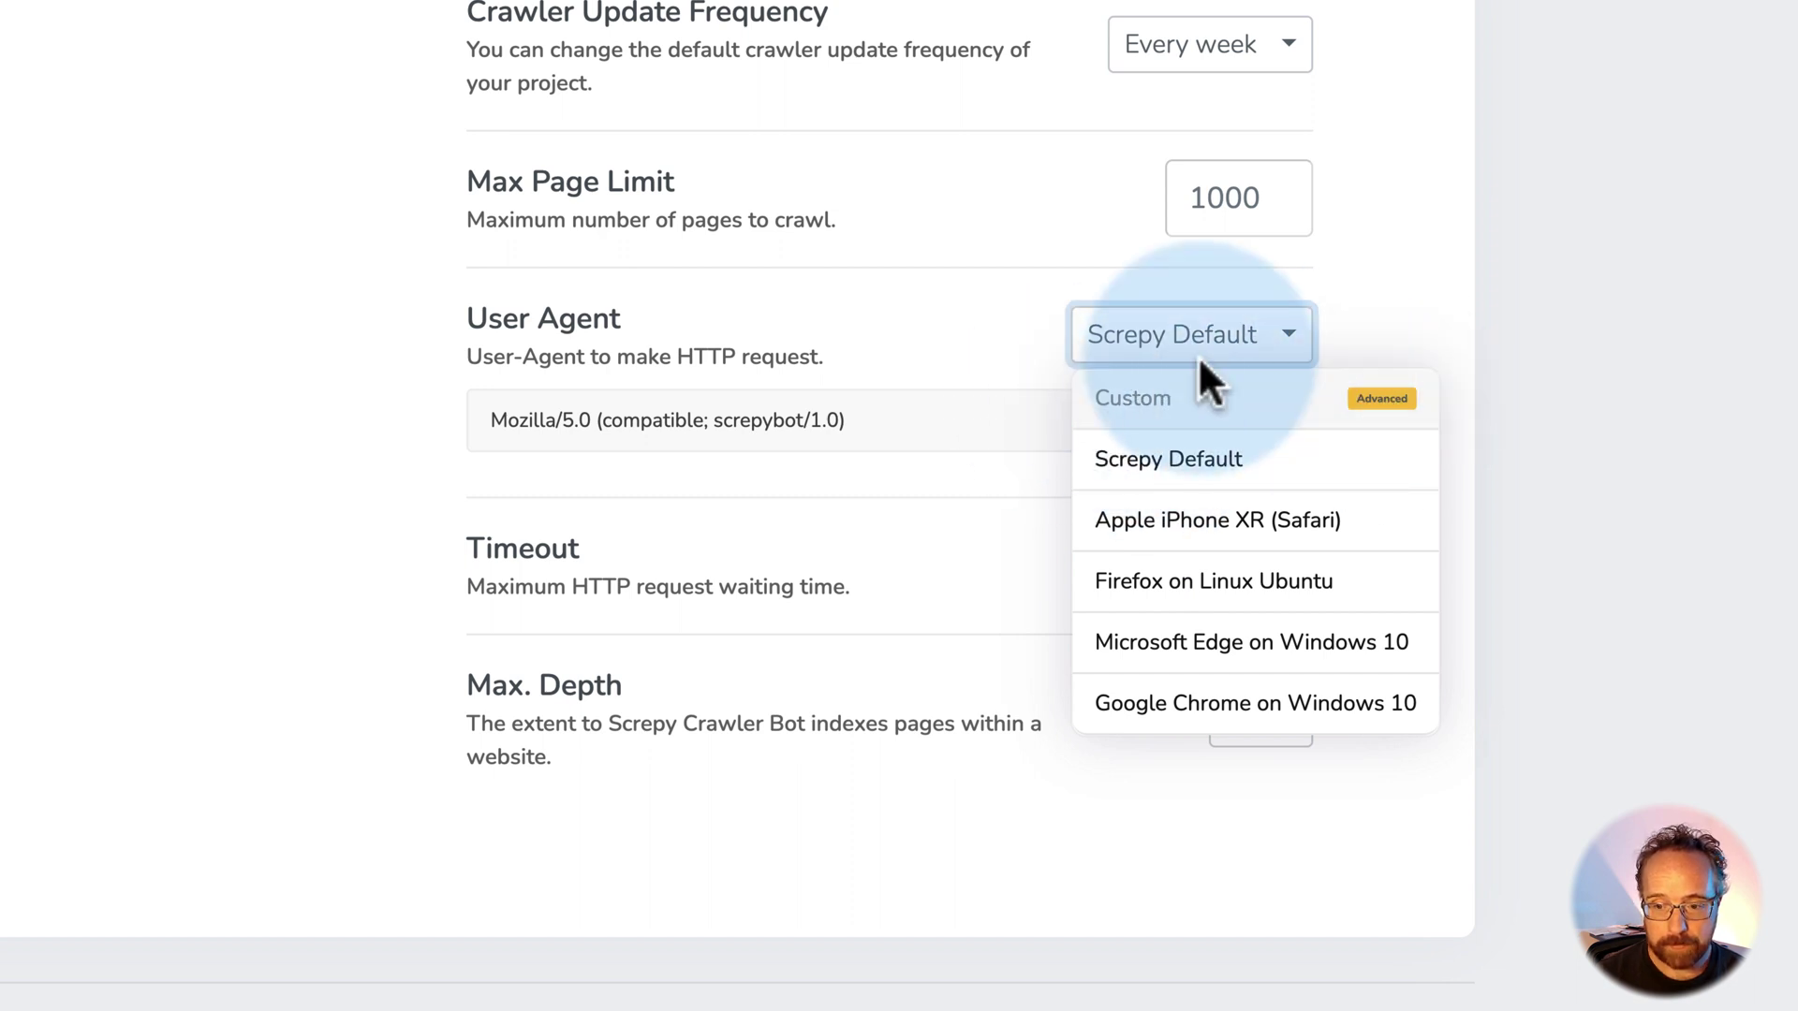
left_click(1233, 565)
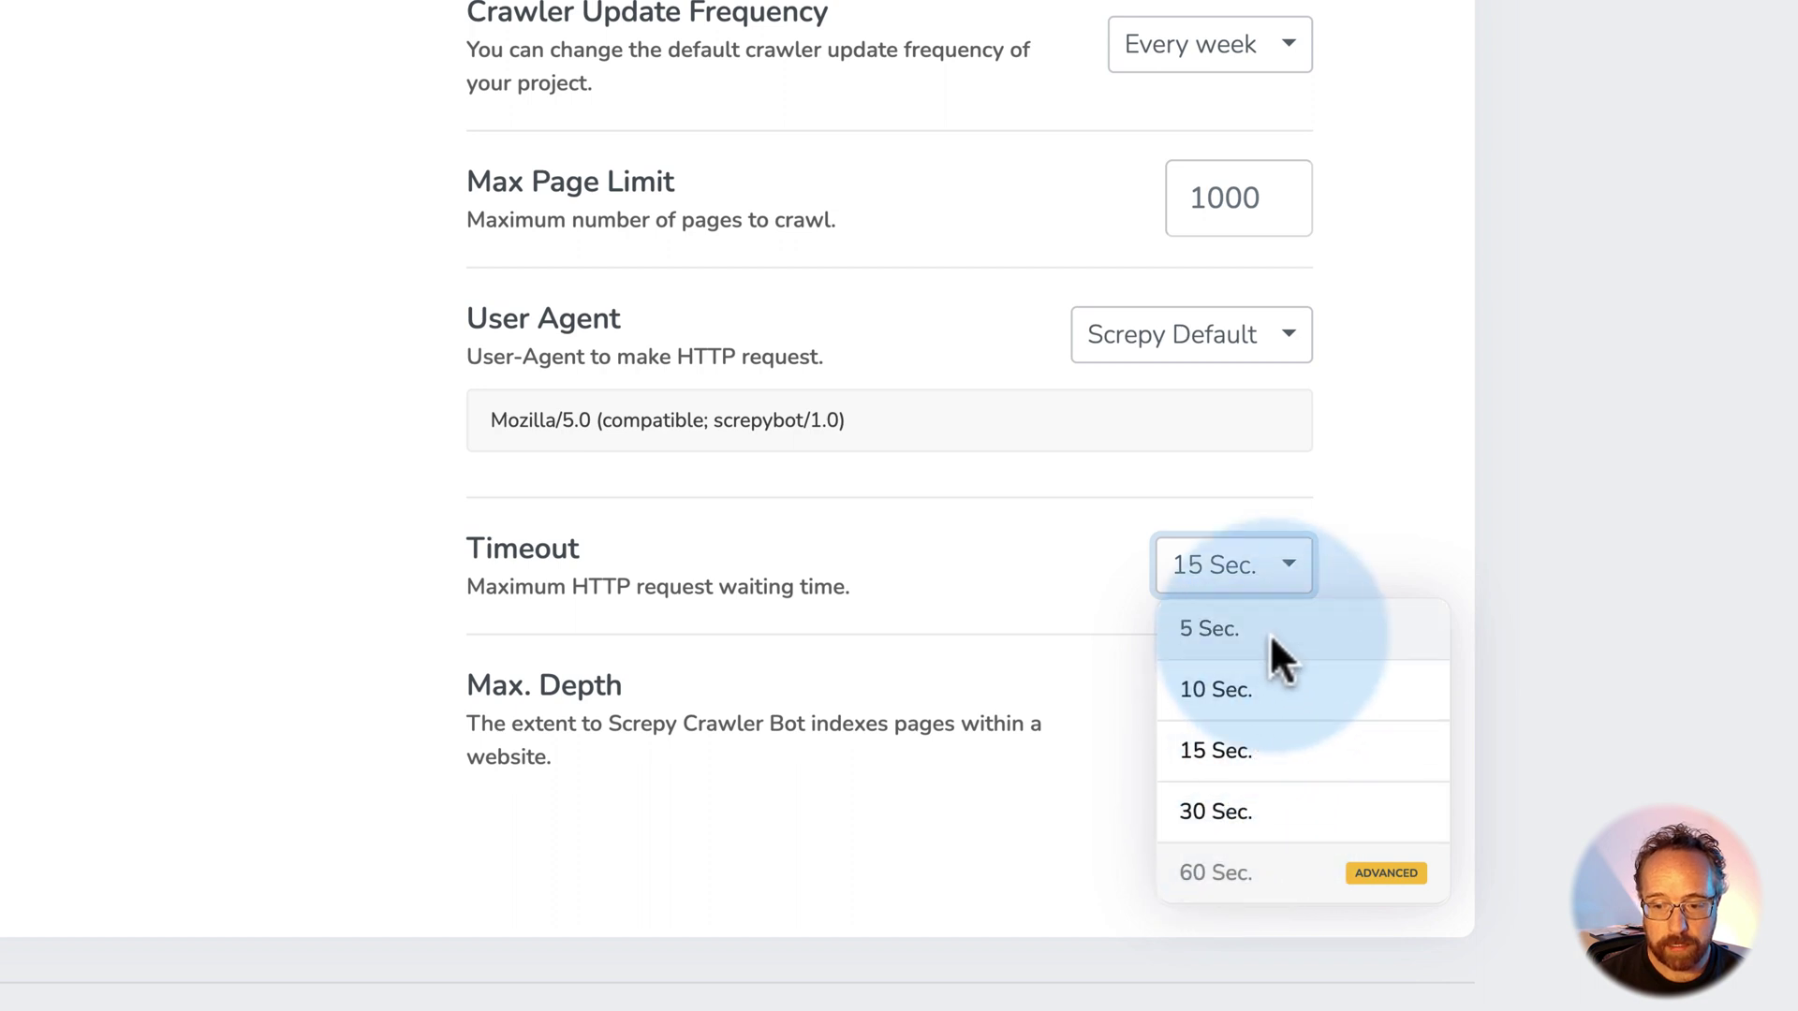
left_click(1051, 843)
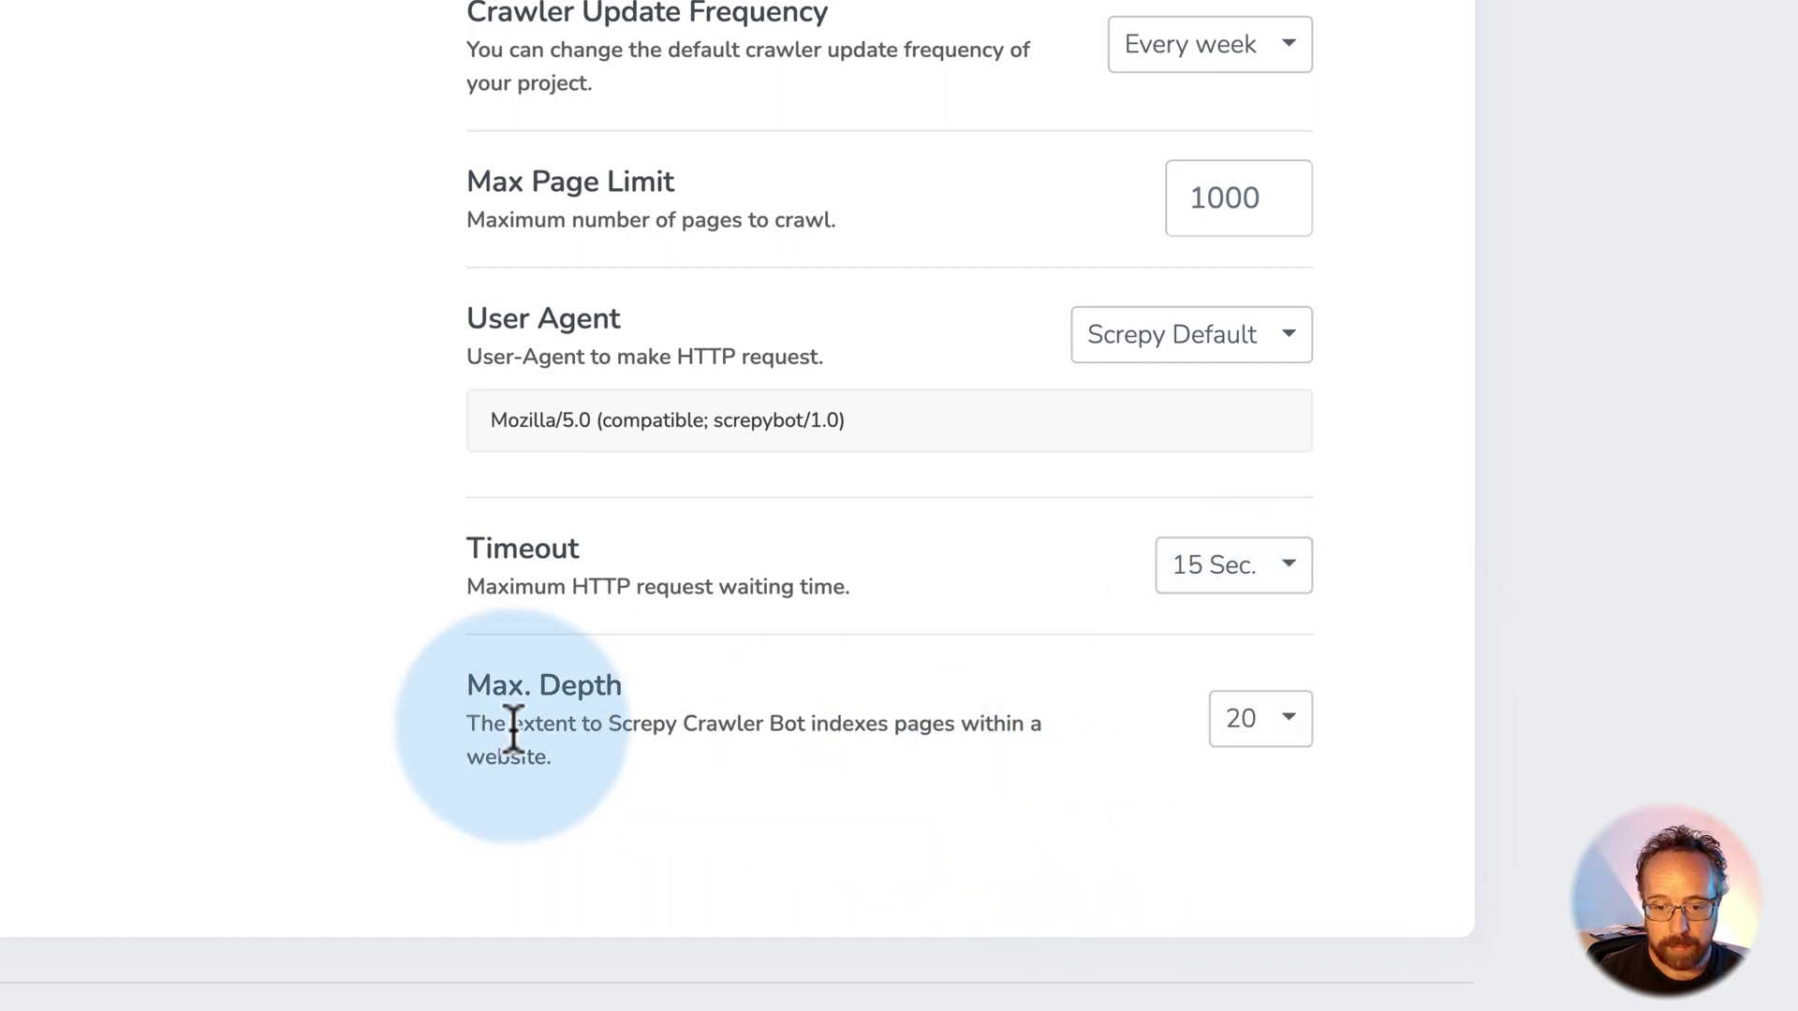
left_click(1285, 737)
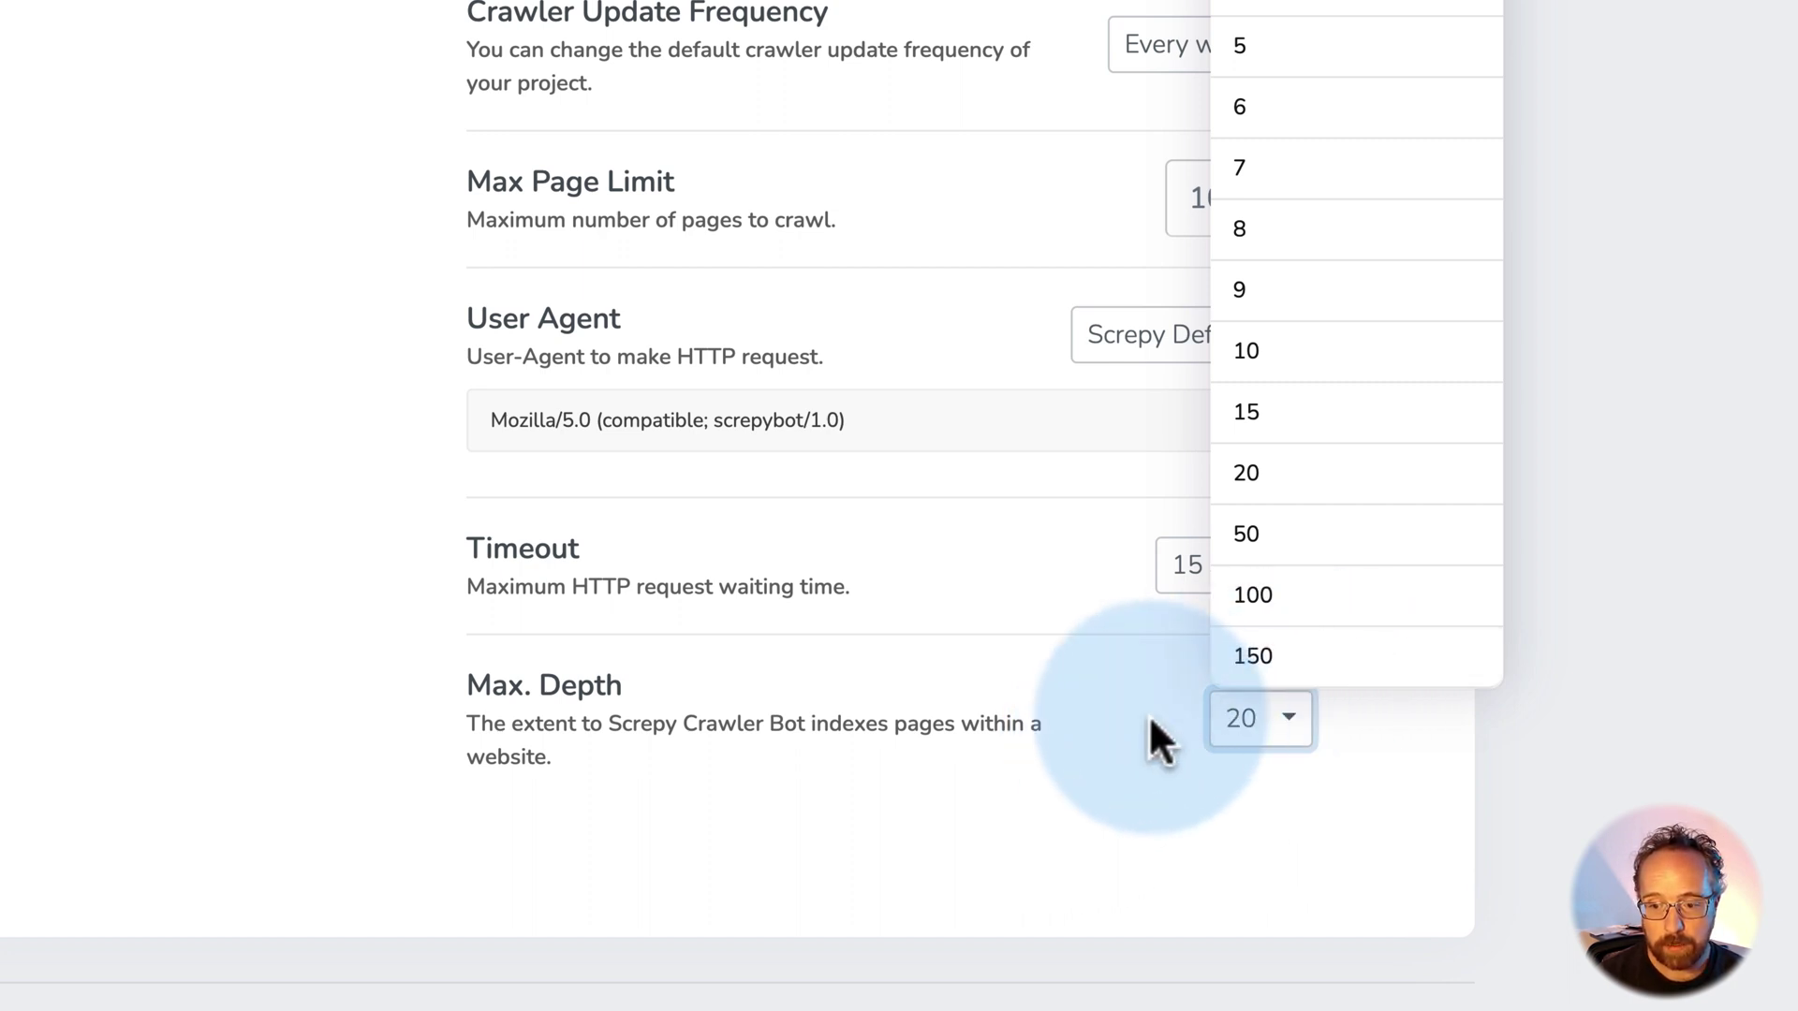
left_click(1246, 721)
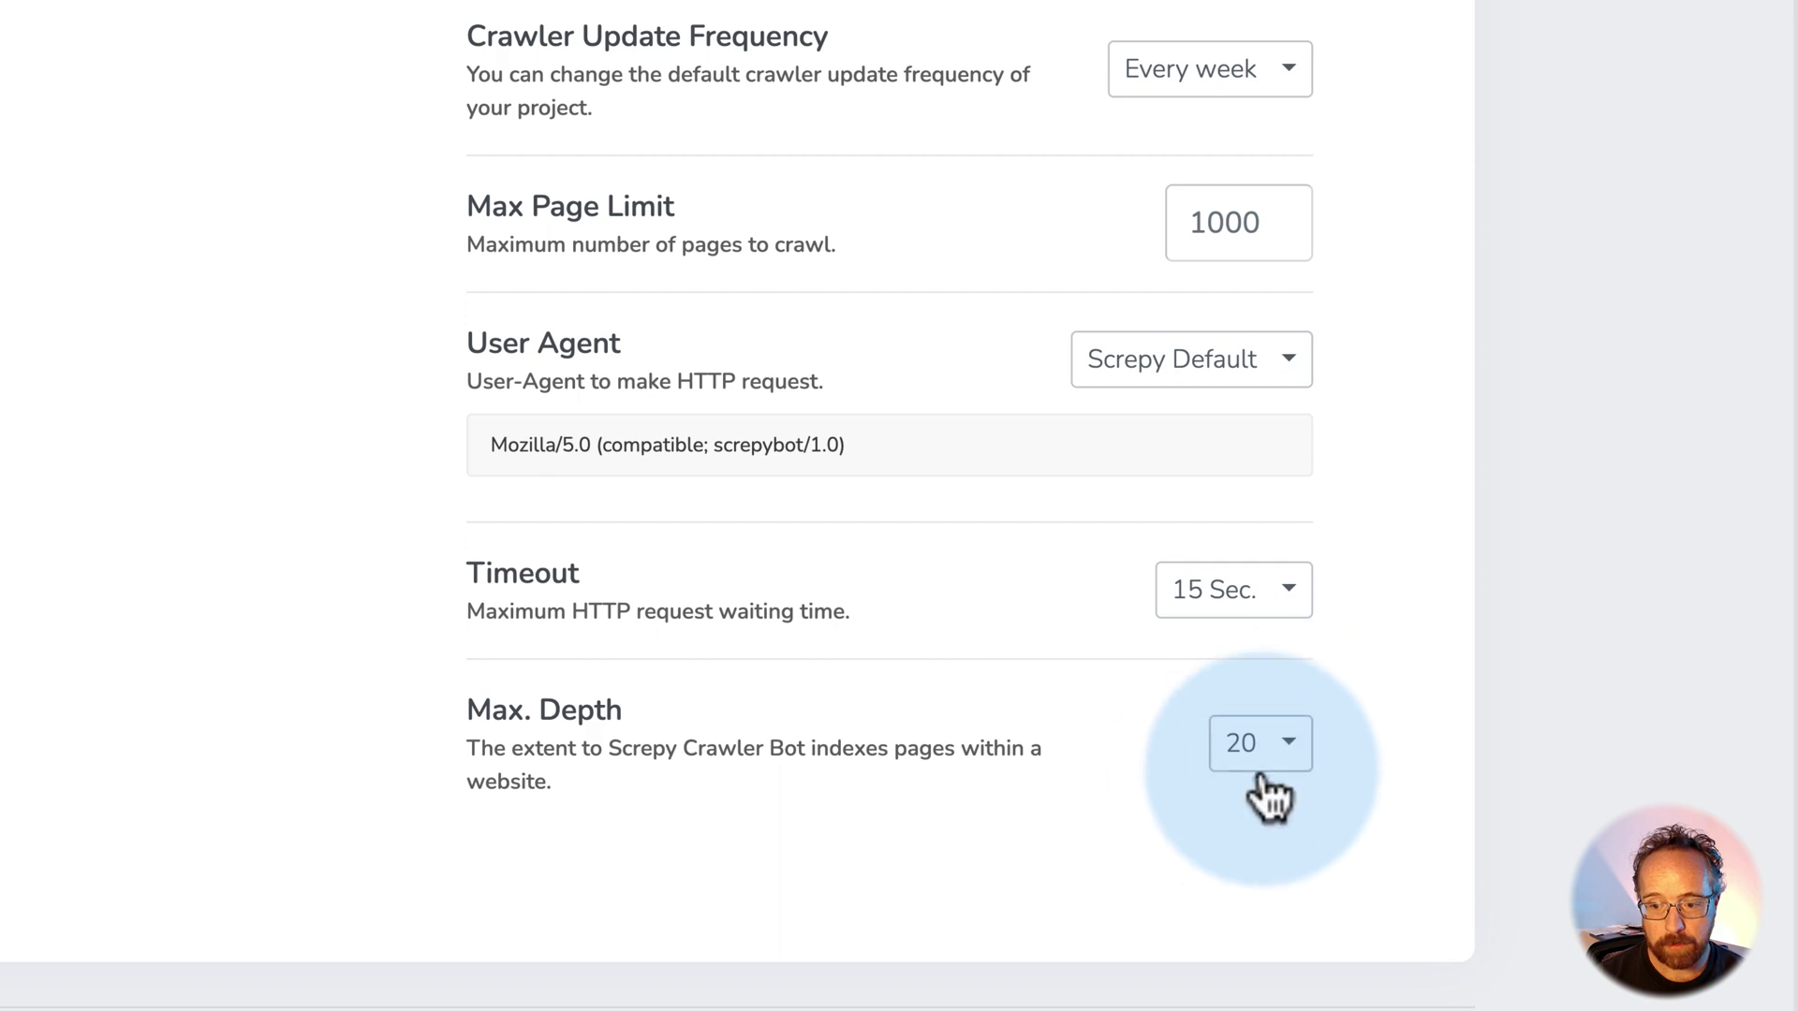
scroll(1039, 763, "up", 5)
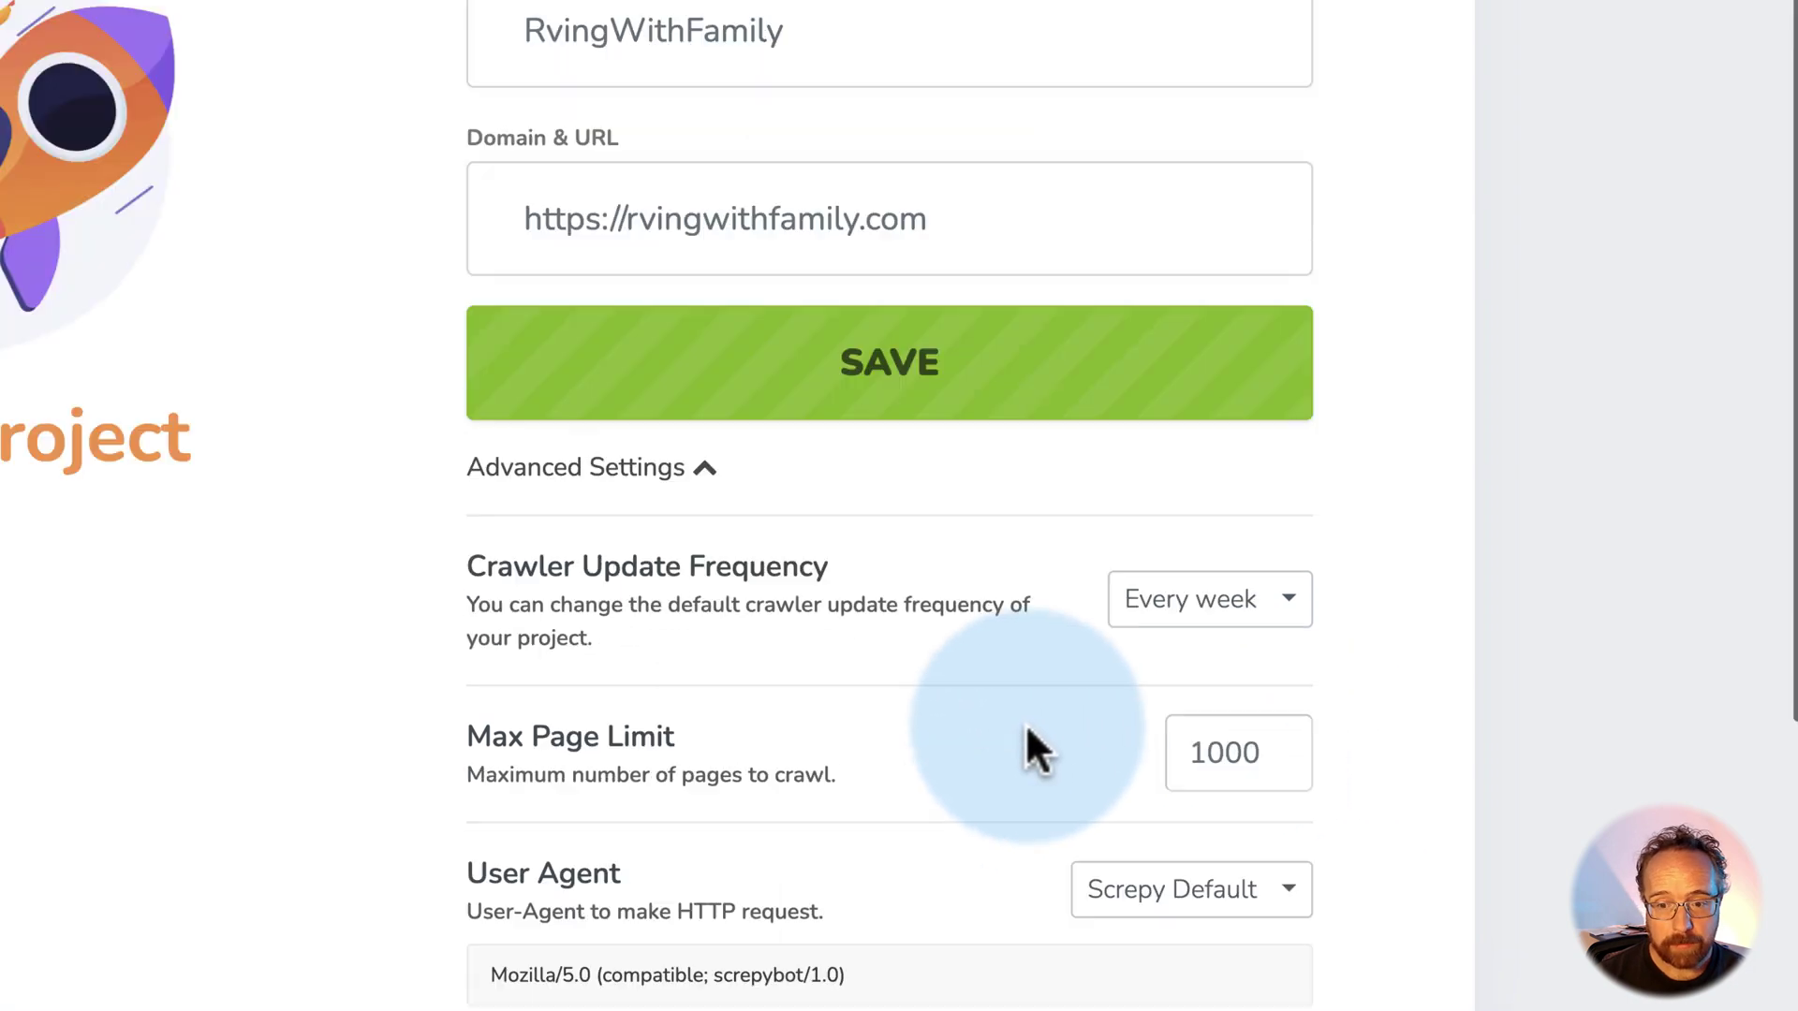
left_click(905, 399)
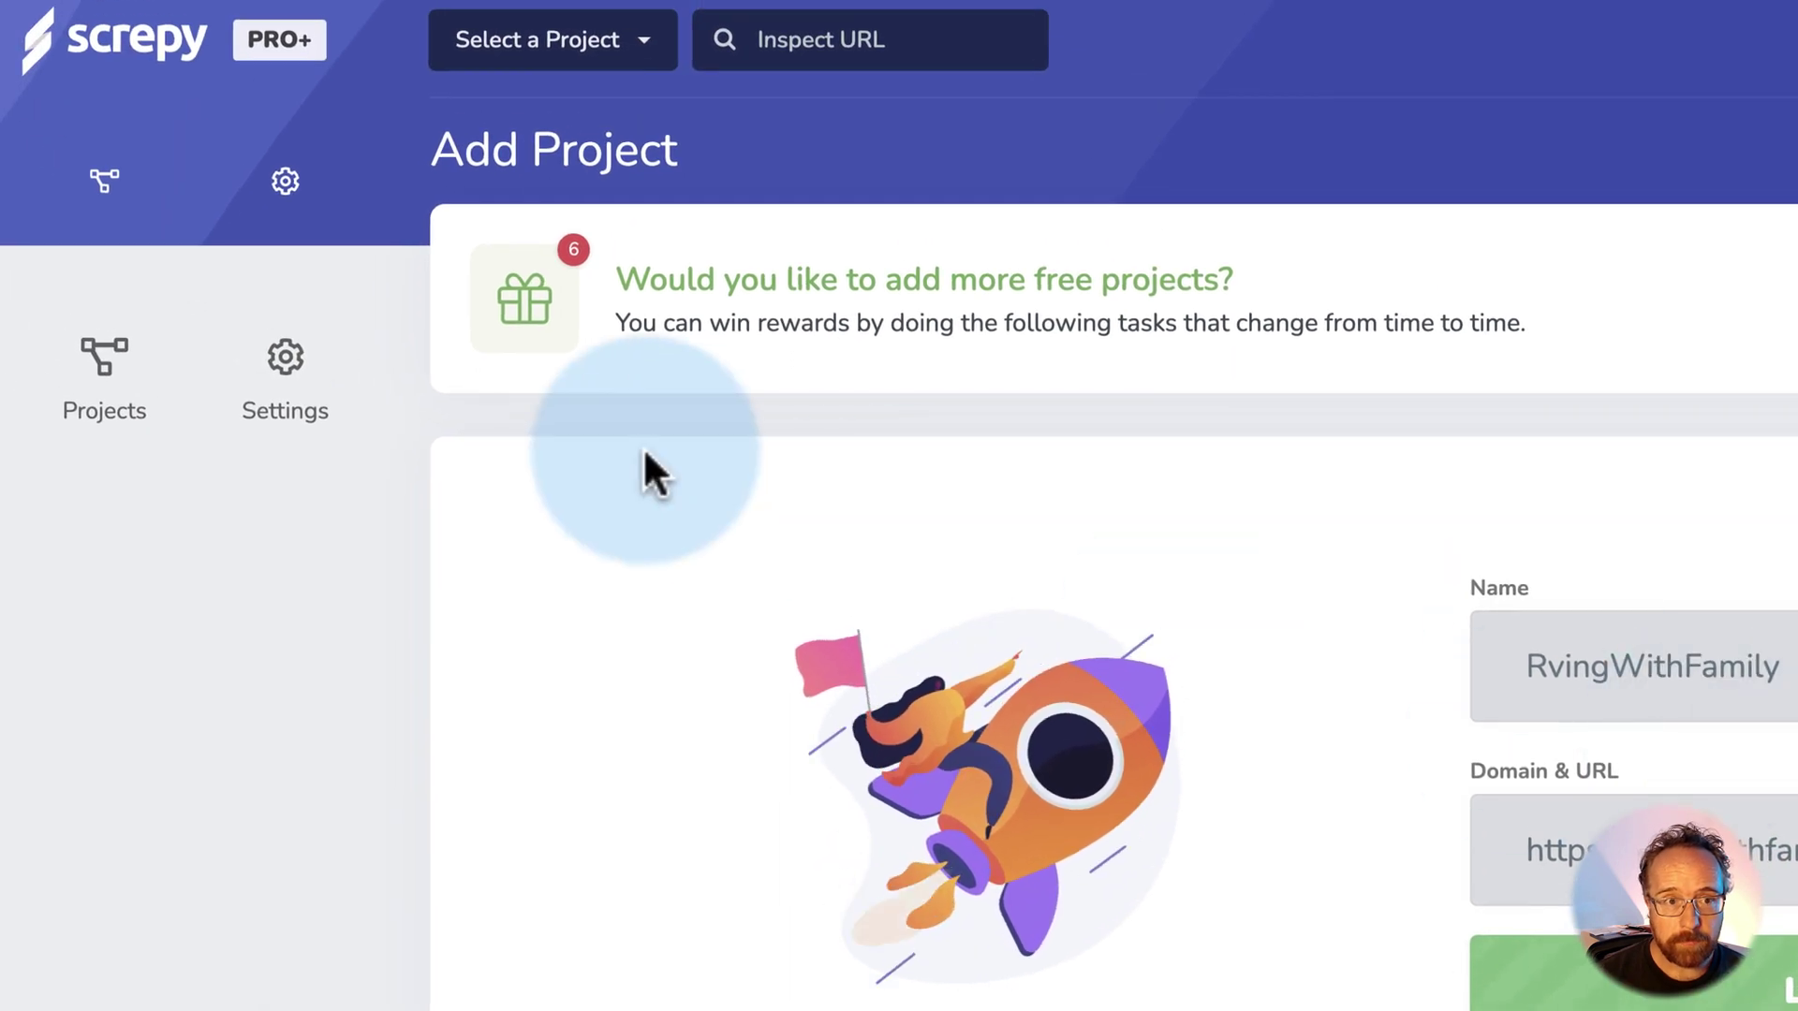
Switch to the WPLearningLab project and show its overview.
left_click(531, 68)
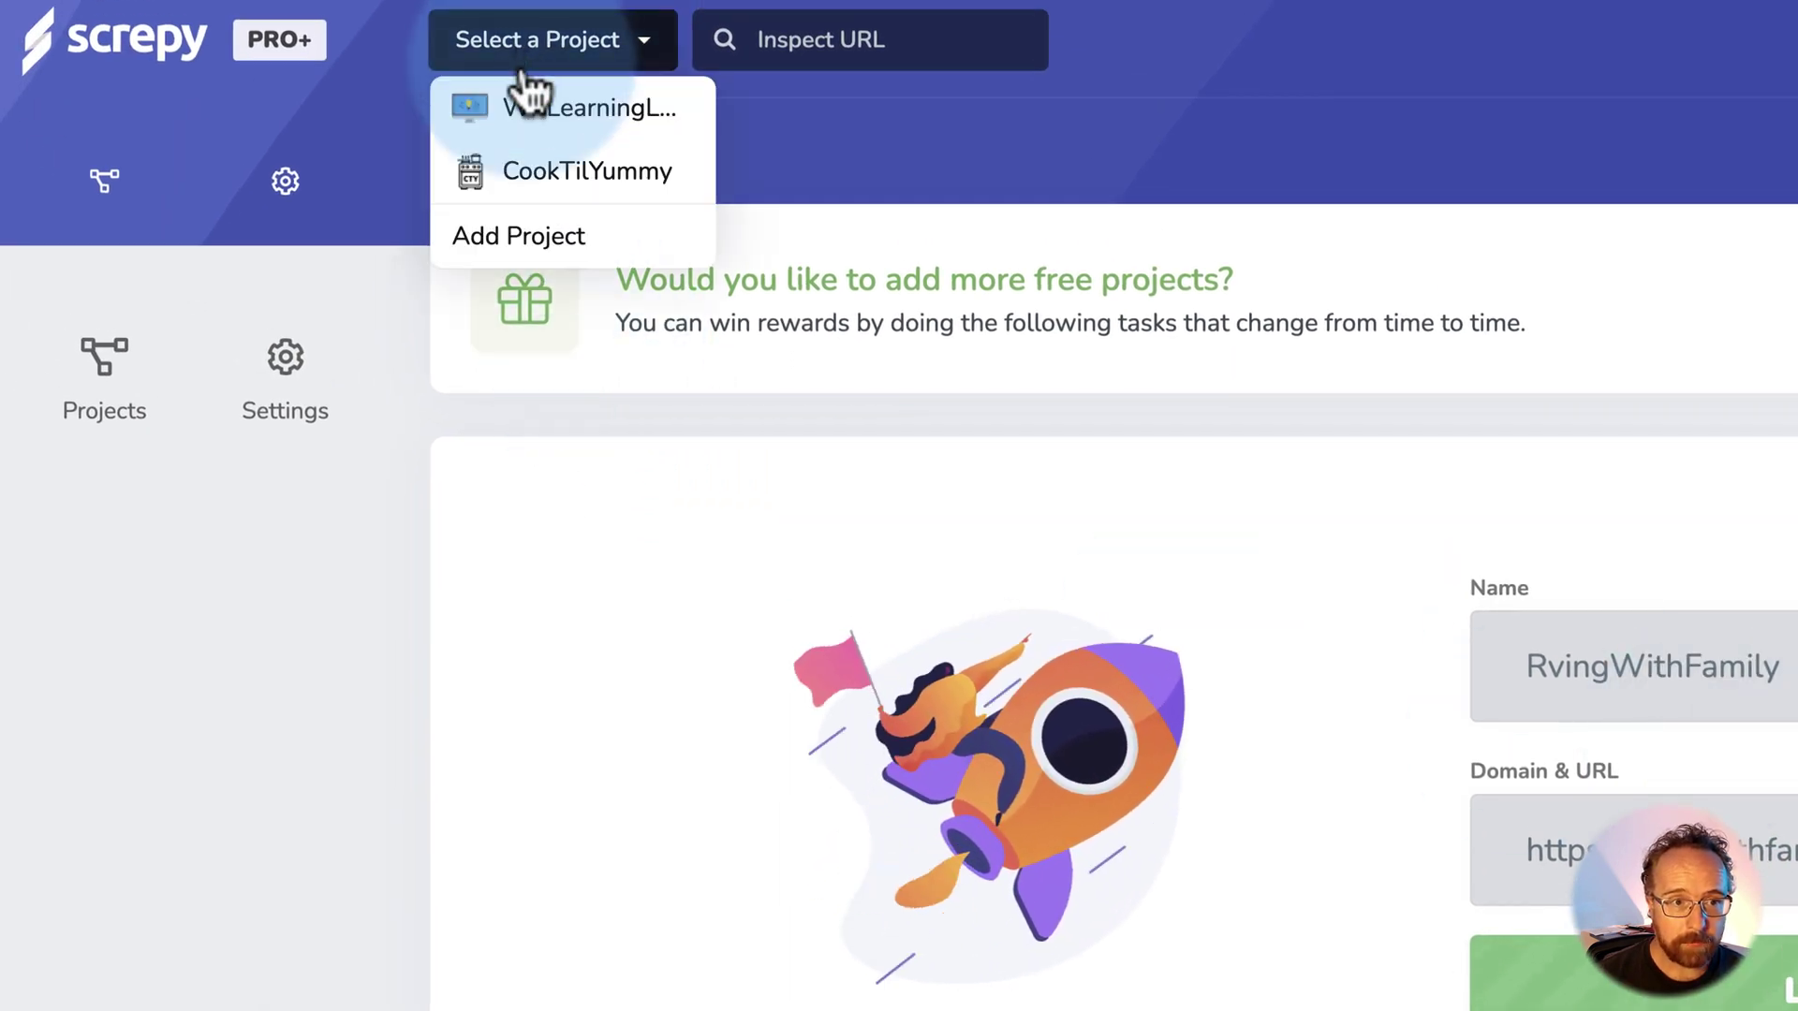
left_click(525, 101)
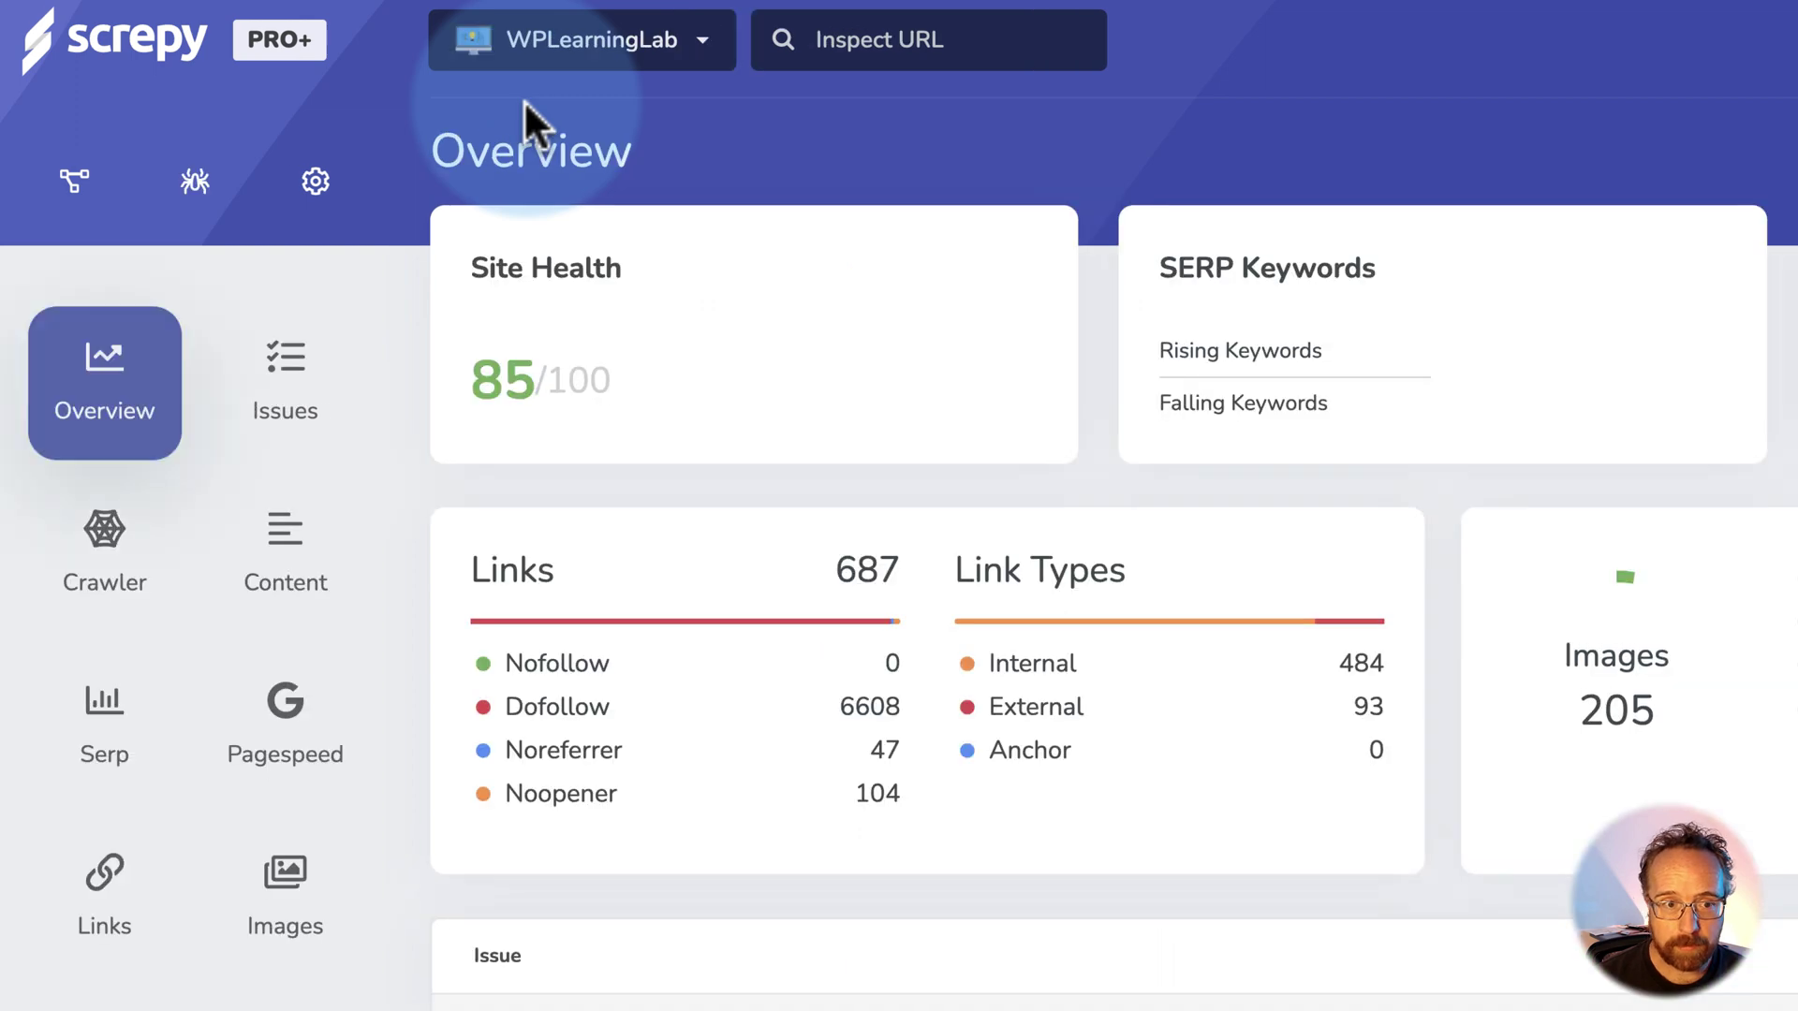
left_click(854, 388)
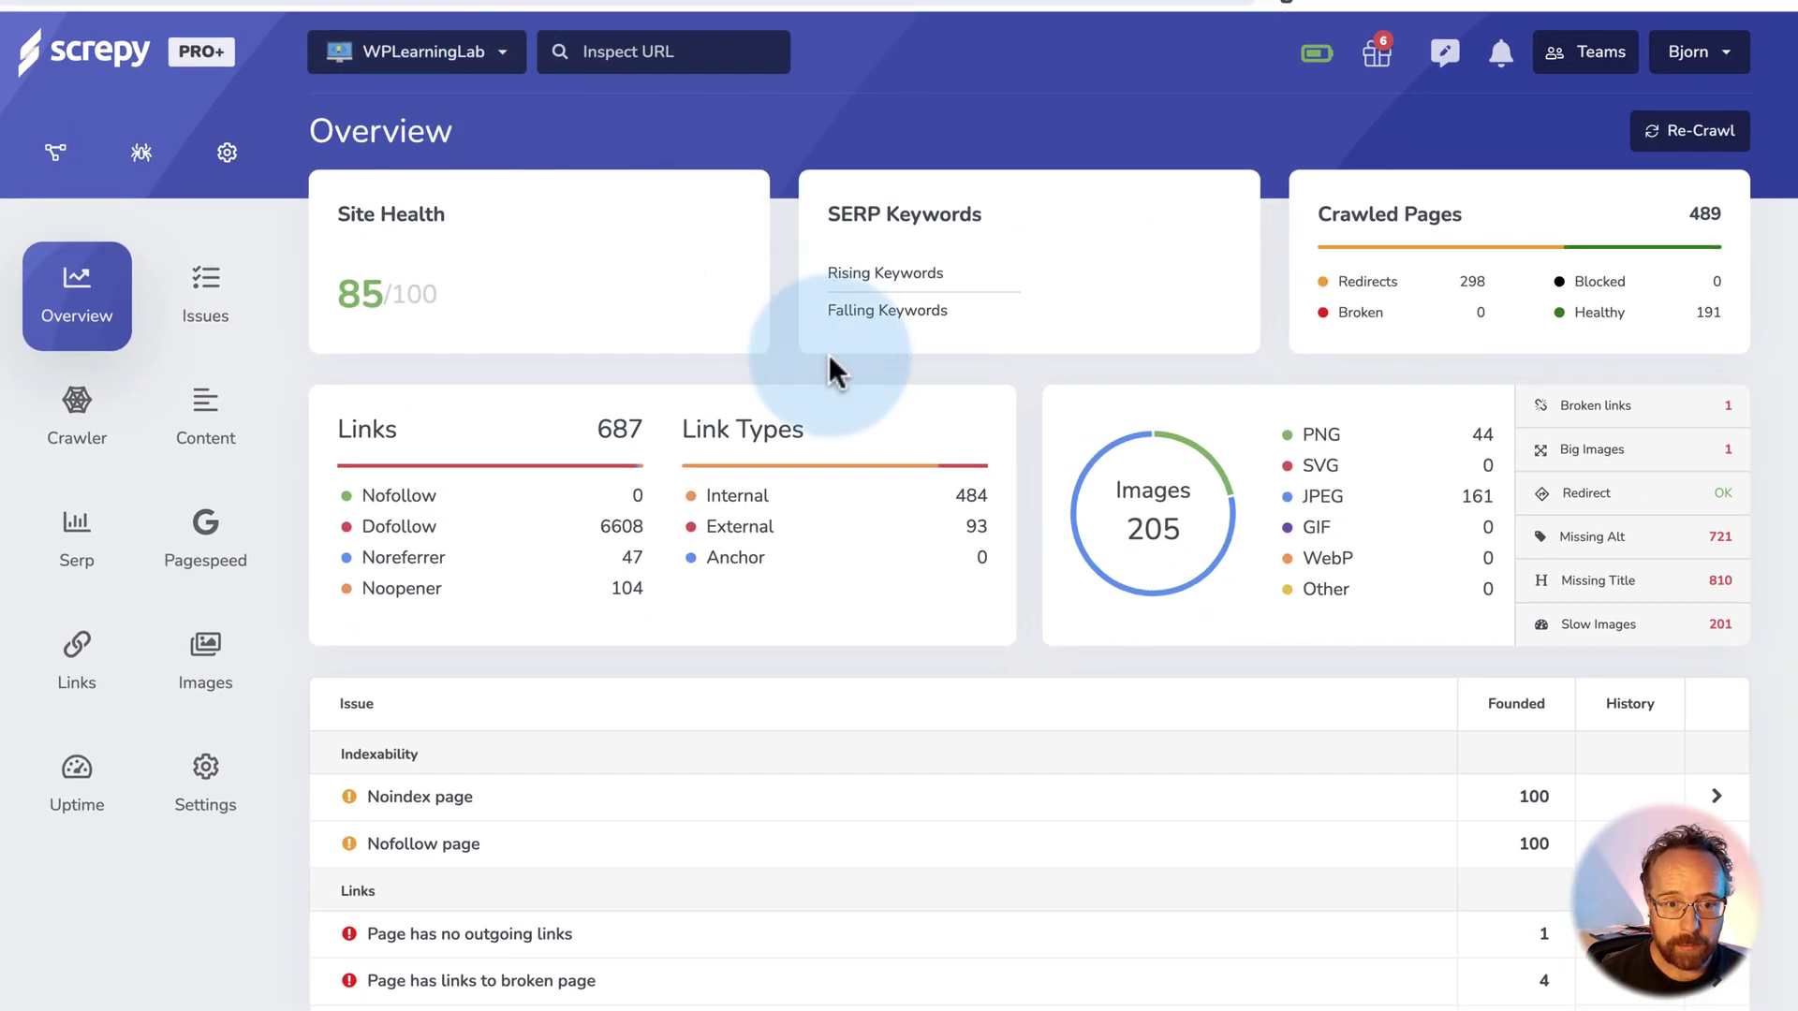
Examine the overview's summary cards, including site health, link types and the Crawled Pages breakdown.
scroll(758, 376, "down", 1)
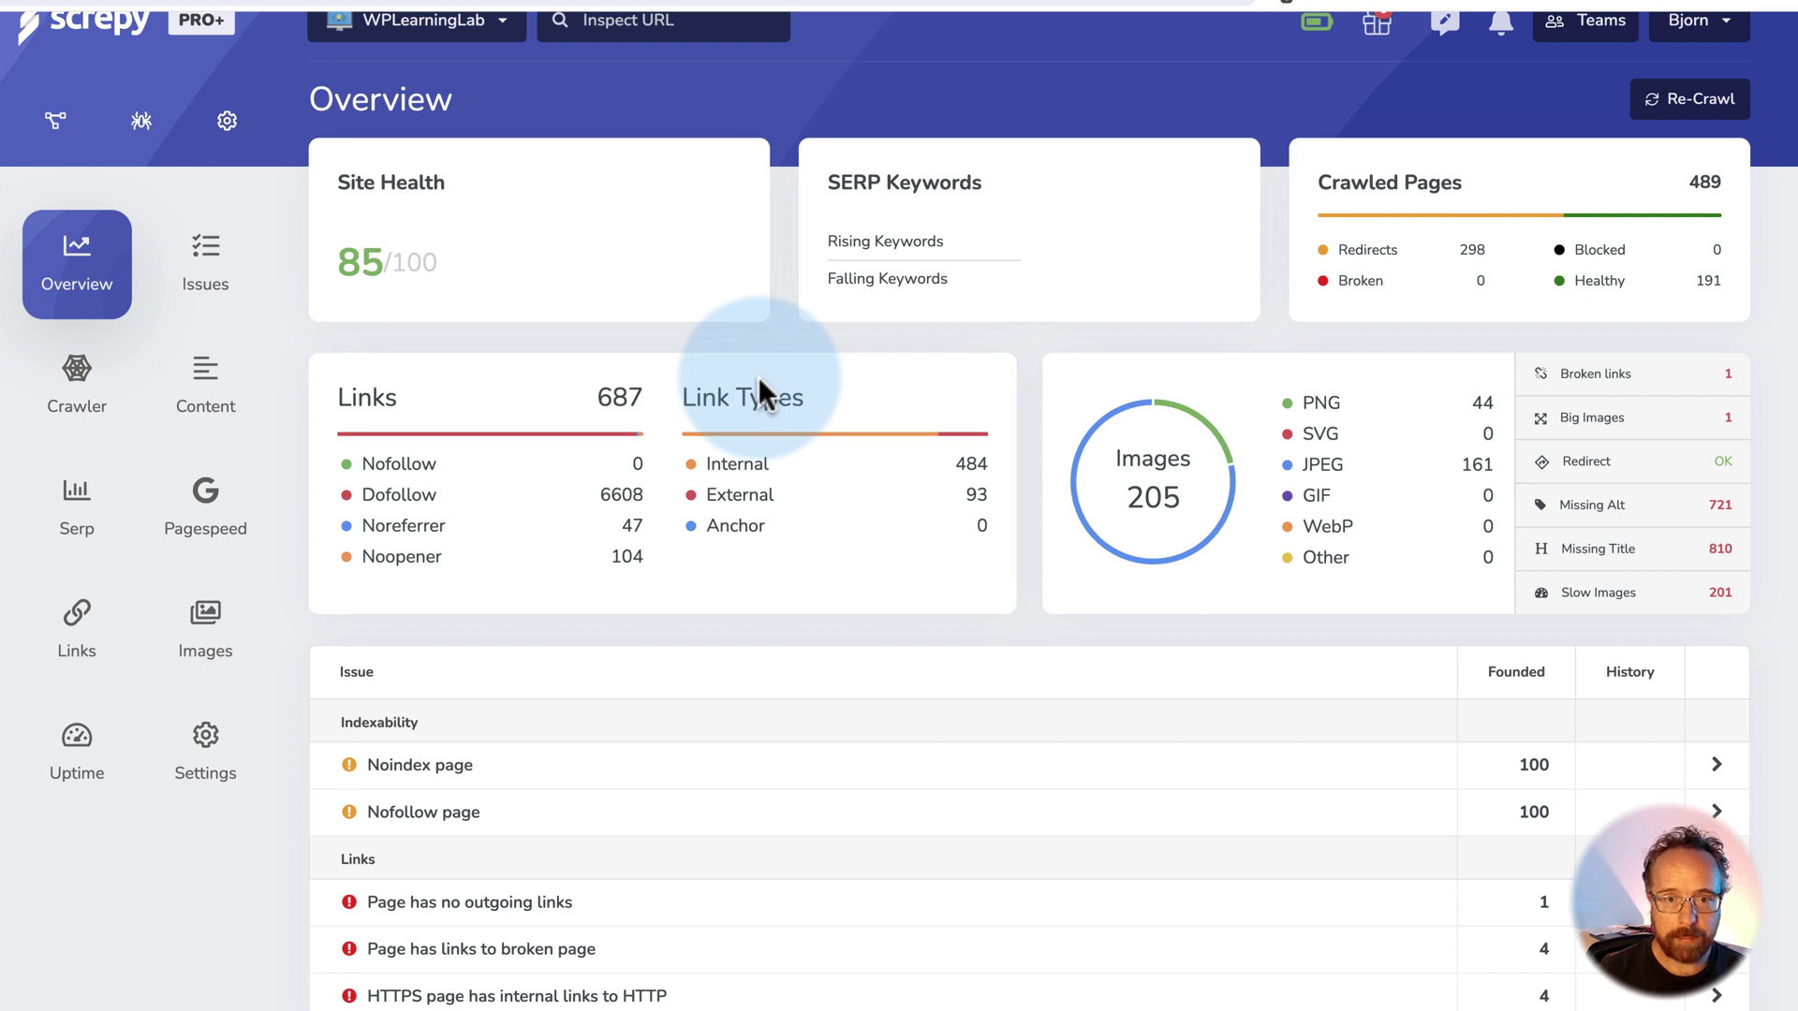
scroll(759, 376, "down", 1)
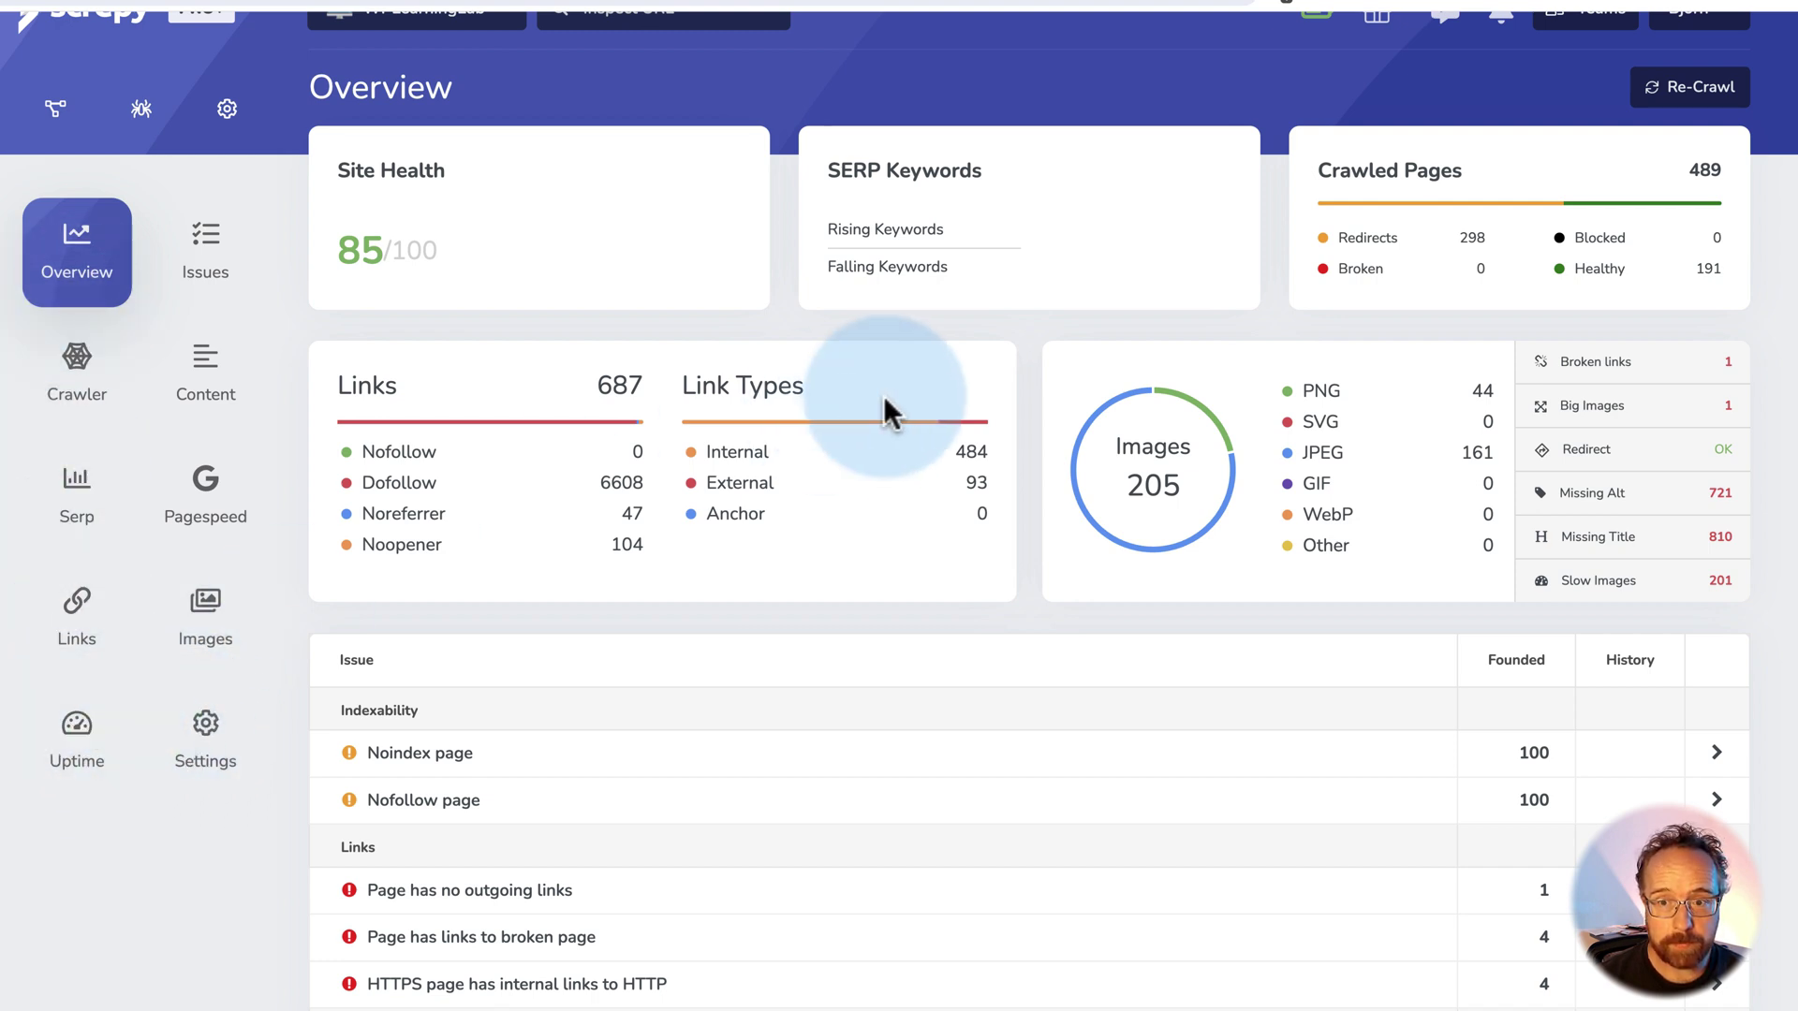
scroll(1032, 326, "up", 1)
triple_click(1360, 246)
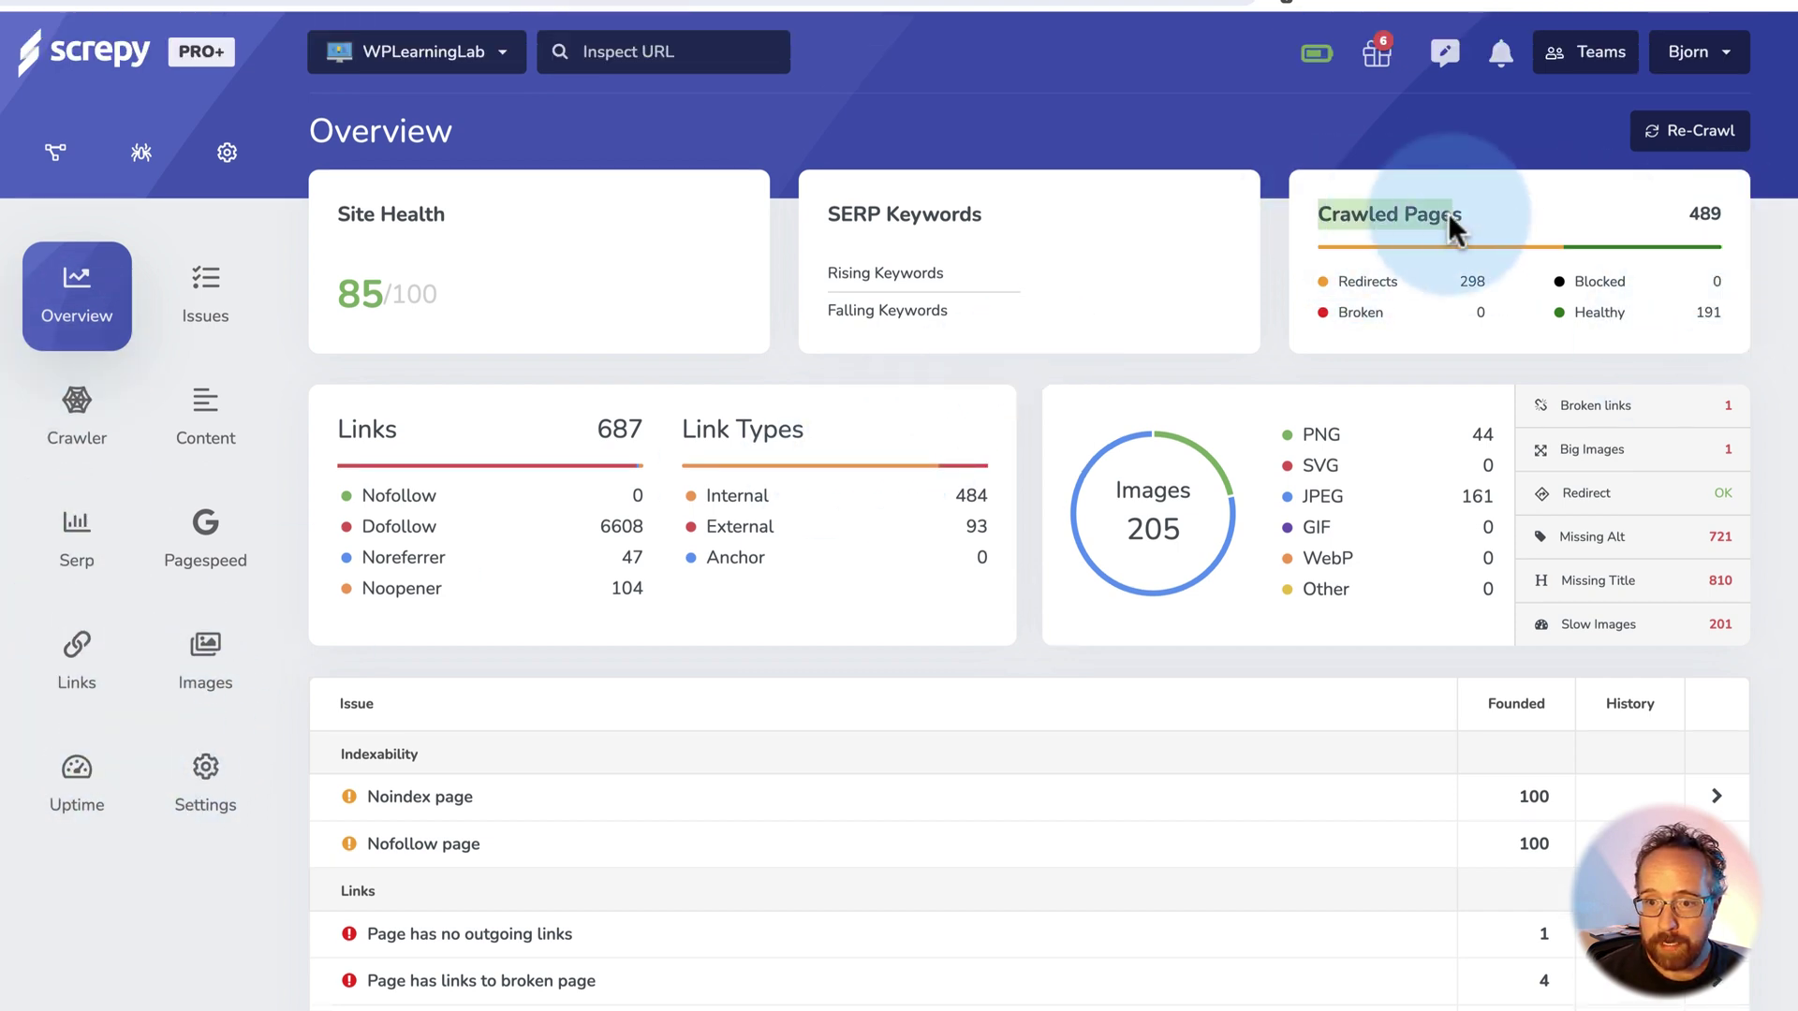
left_click(1360, 300)
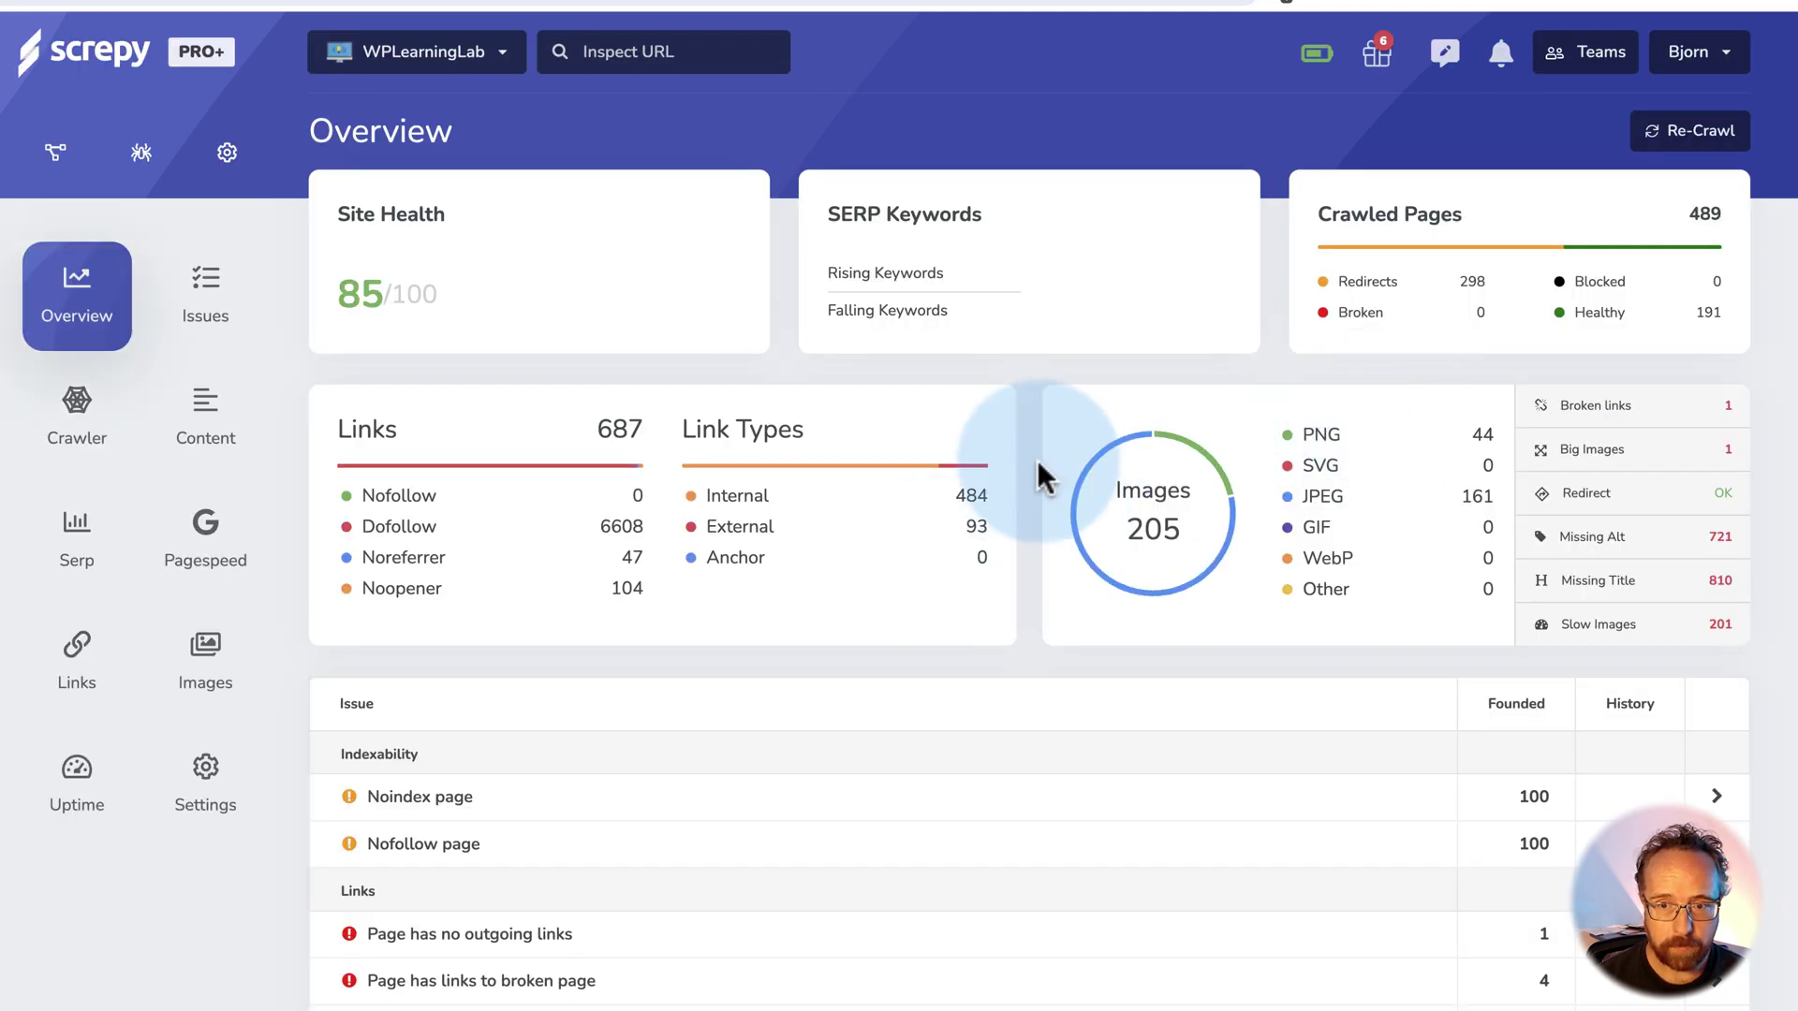
Search the overview page for "redirects" and open the 3XX redirect issue's details.
scroll(1024, 482, "down", 10)
scroll(1026, 473, "up", 4)
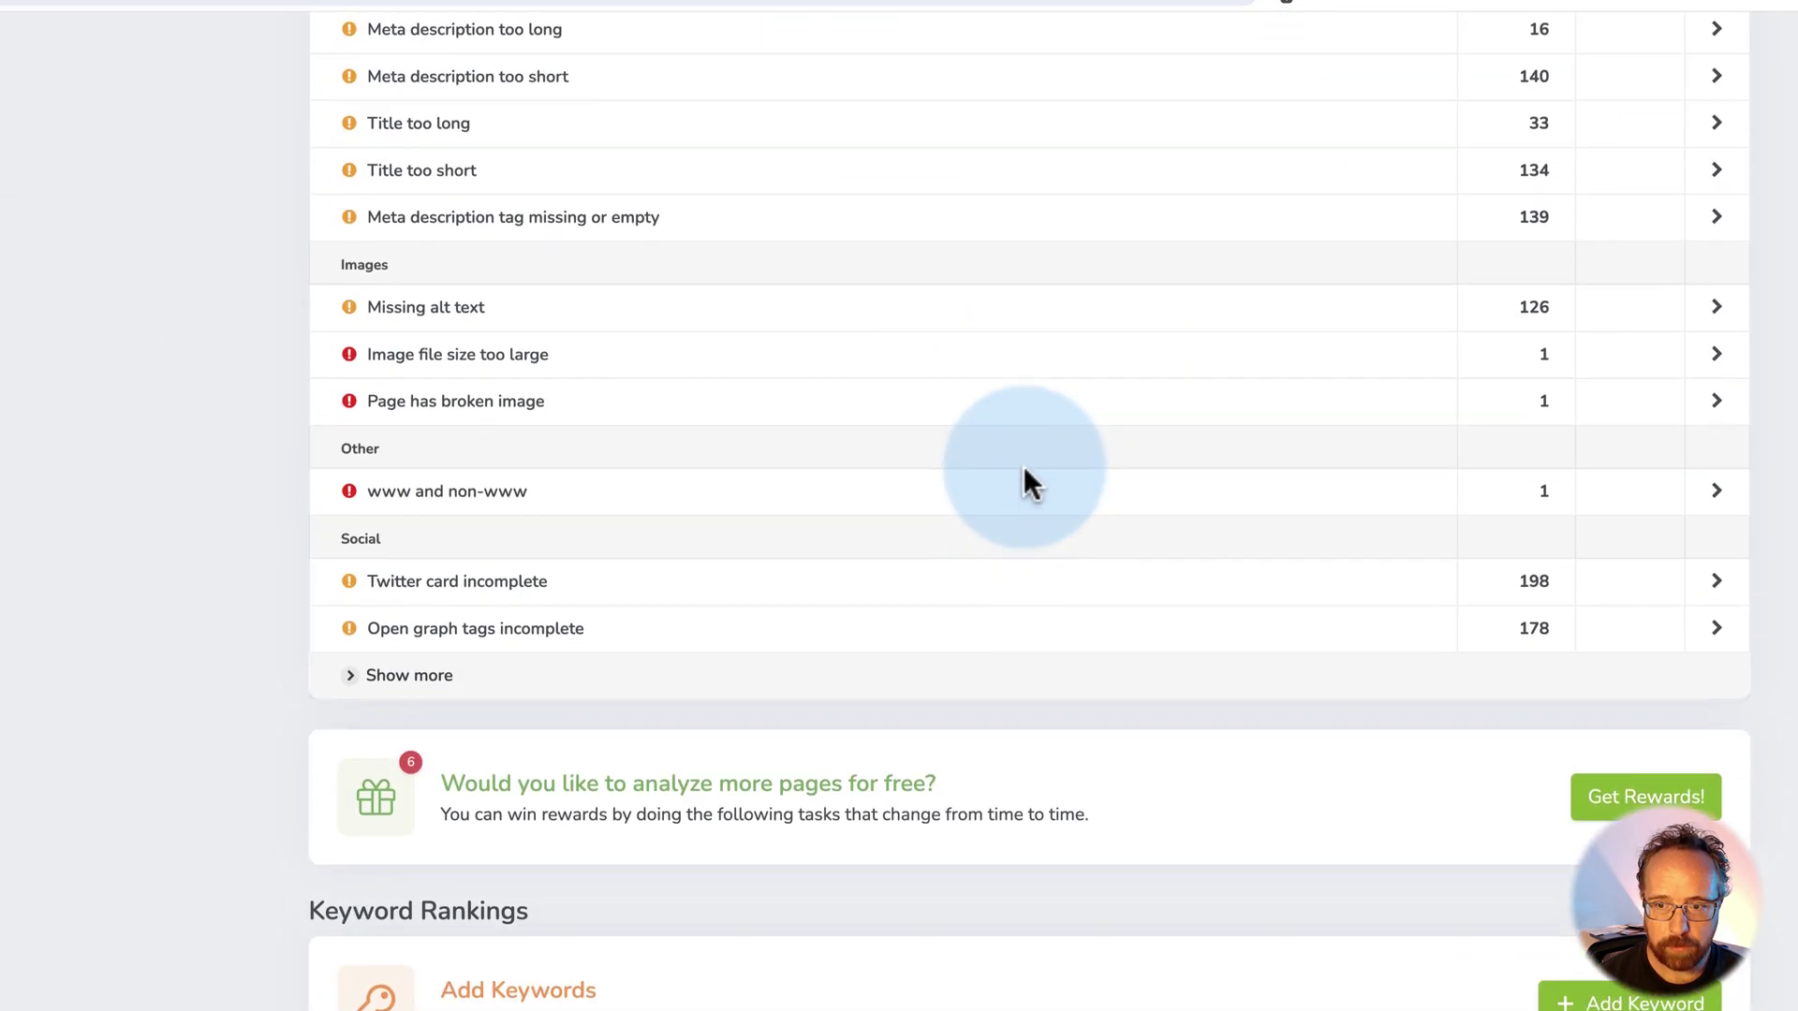
key("ctrl+f")
type("redirects")
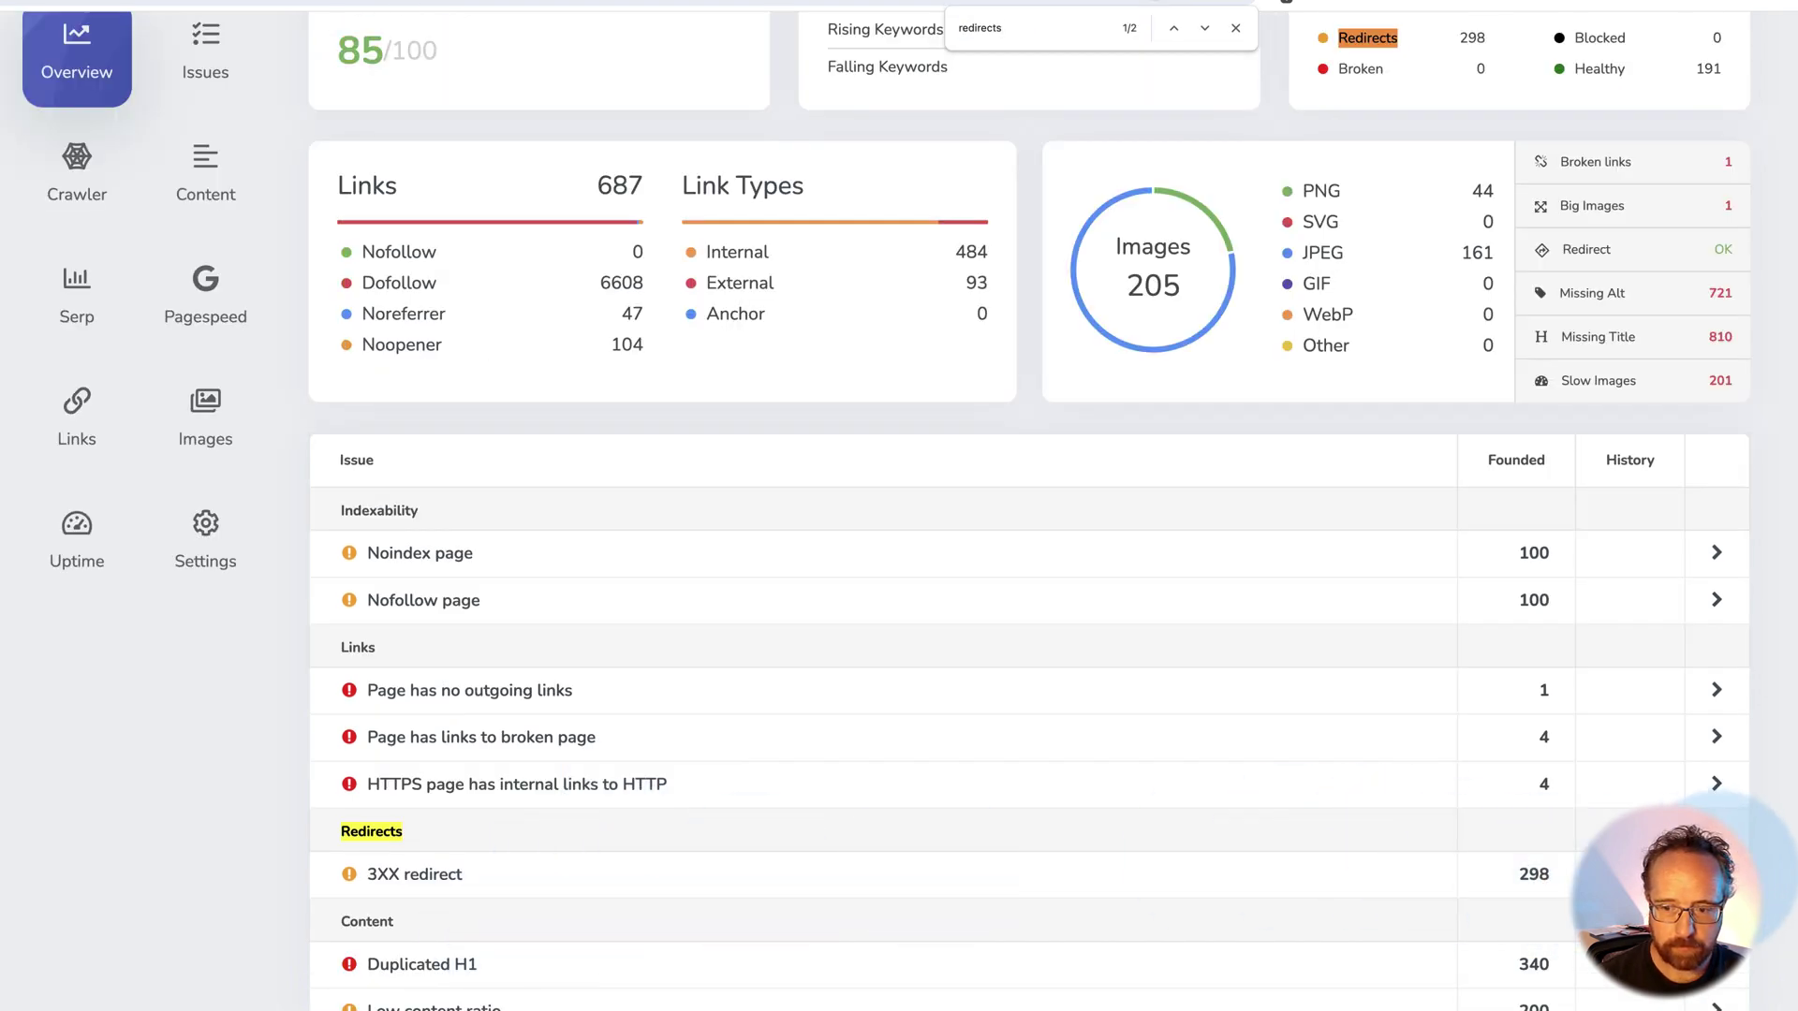
key("Escape")
key("Return")
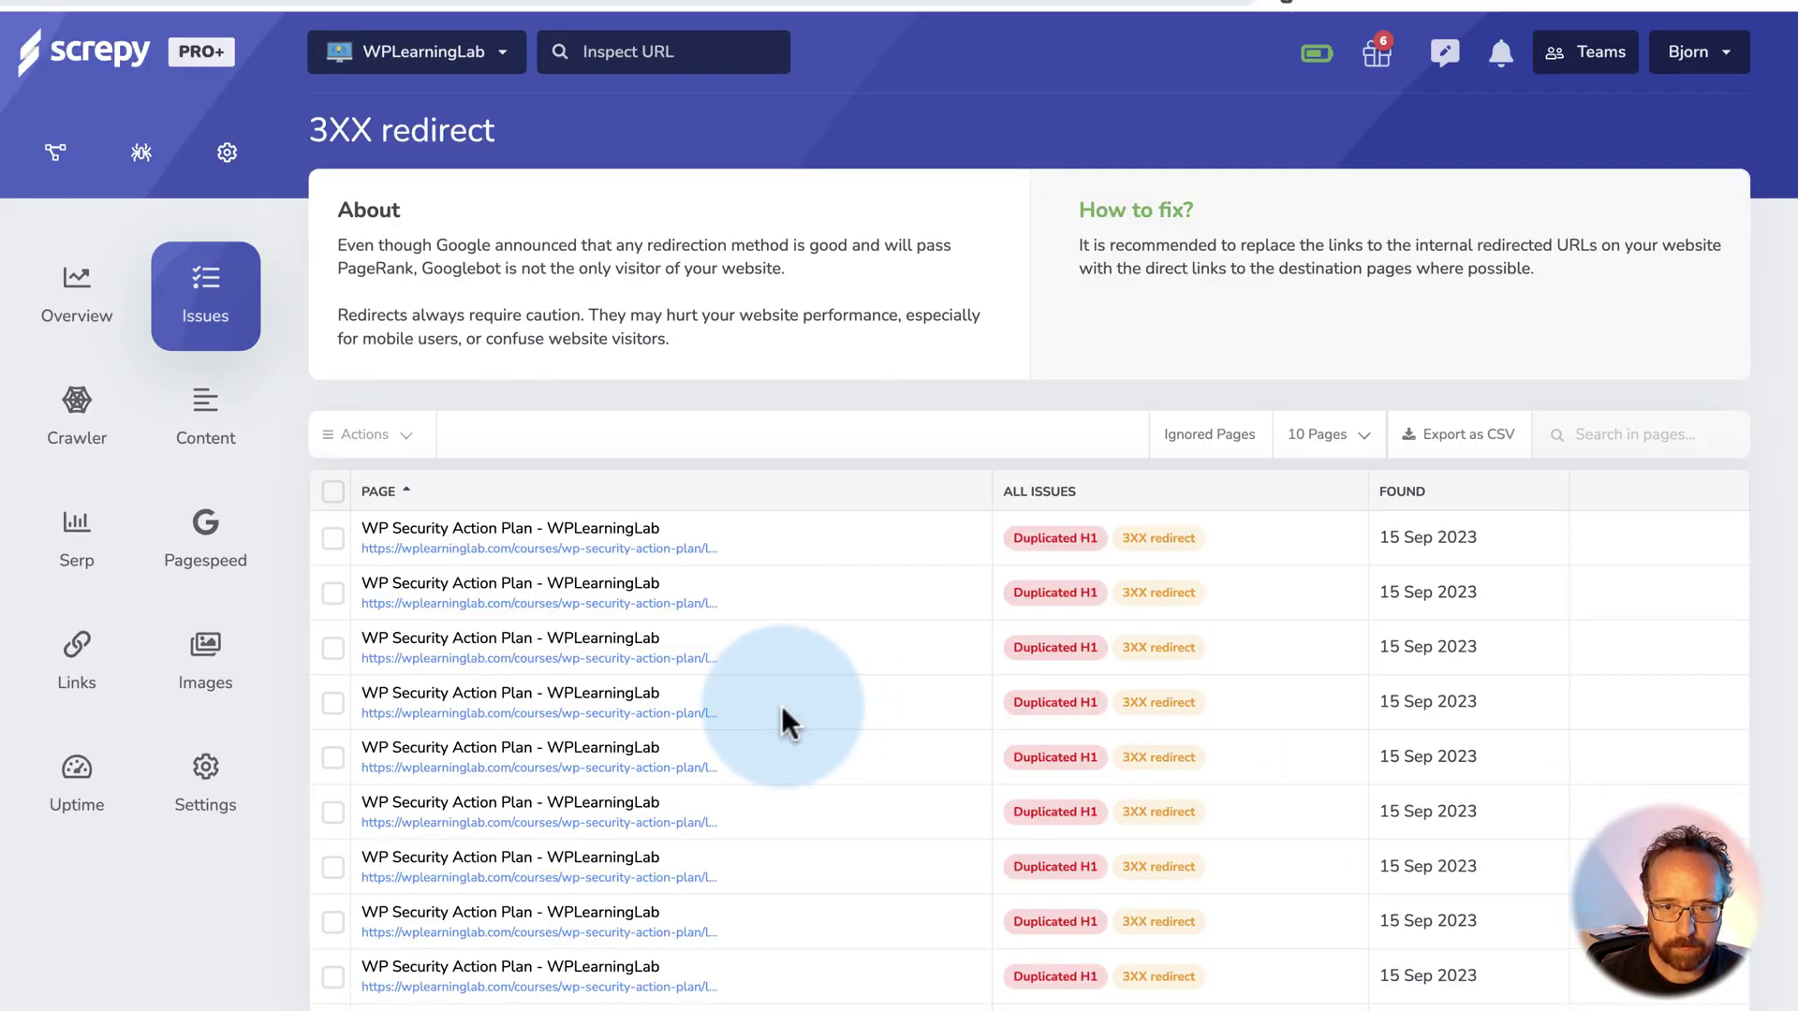
Go to a further page of the list of URLs affected by the 3XX redirect issue.
scroll(781, 705, "down", 1)
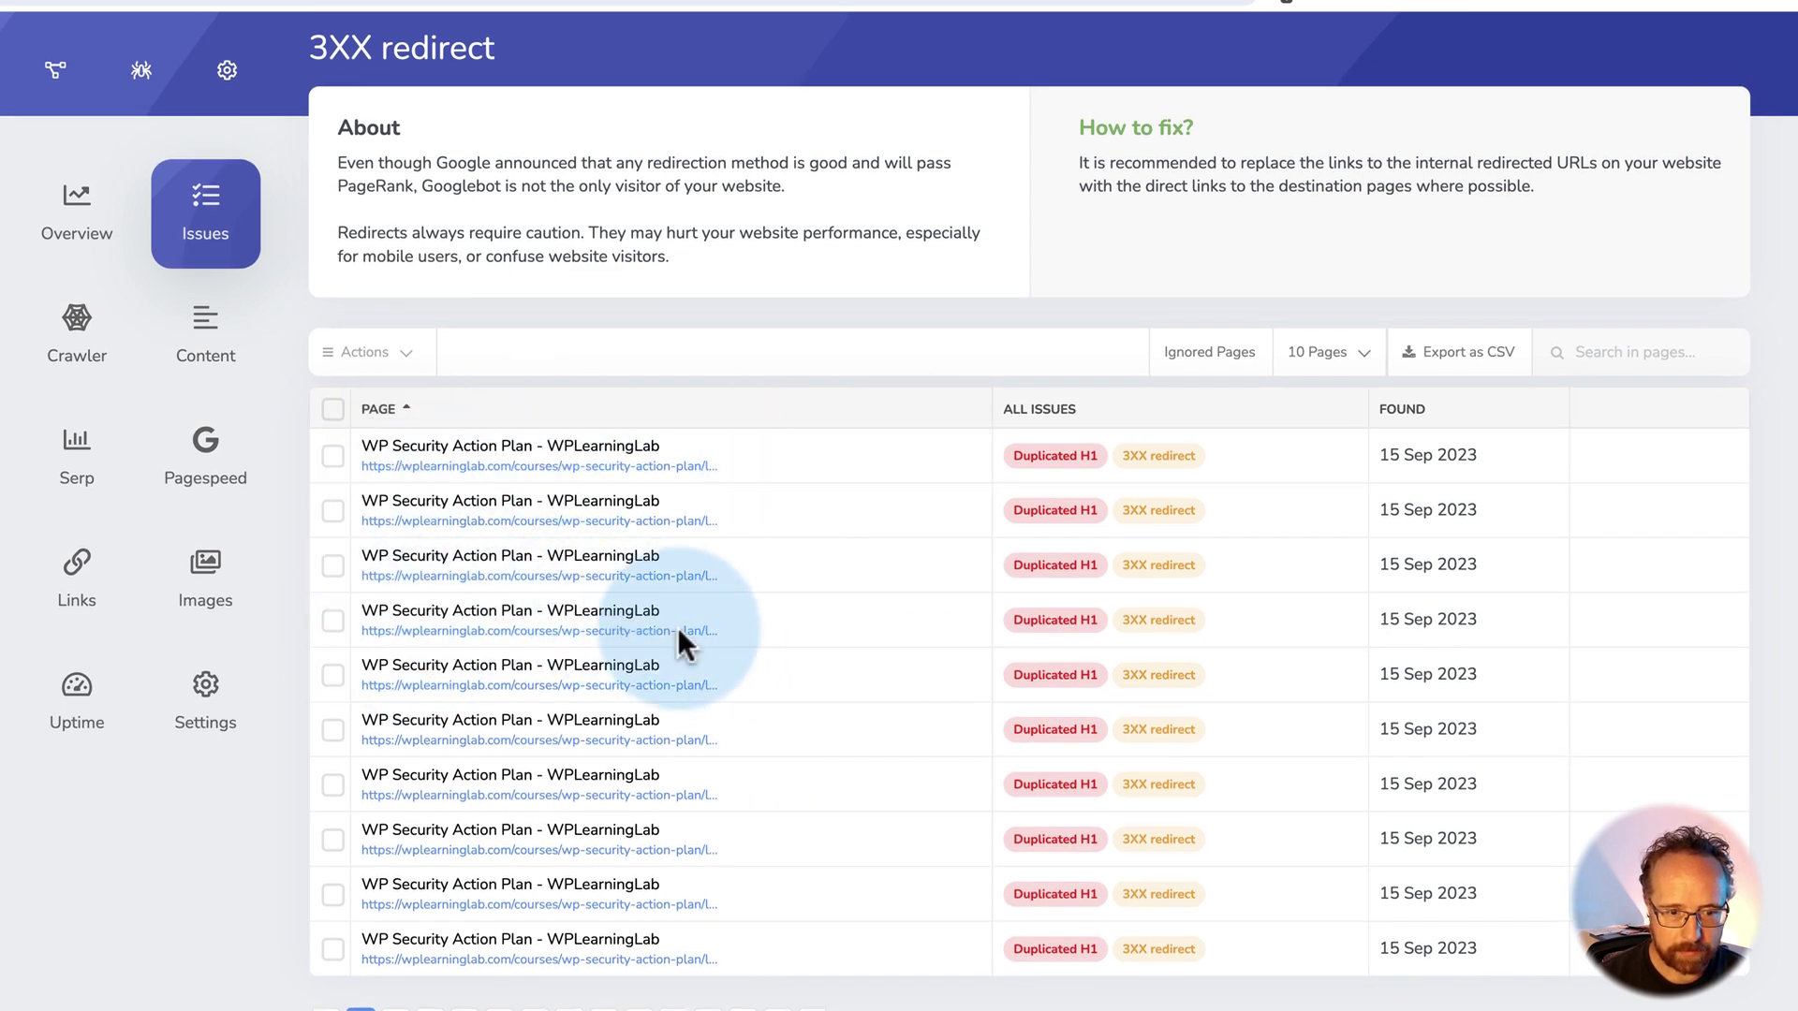
left_click(465, 1008)
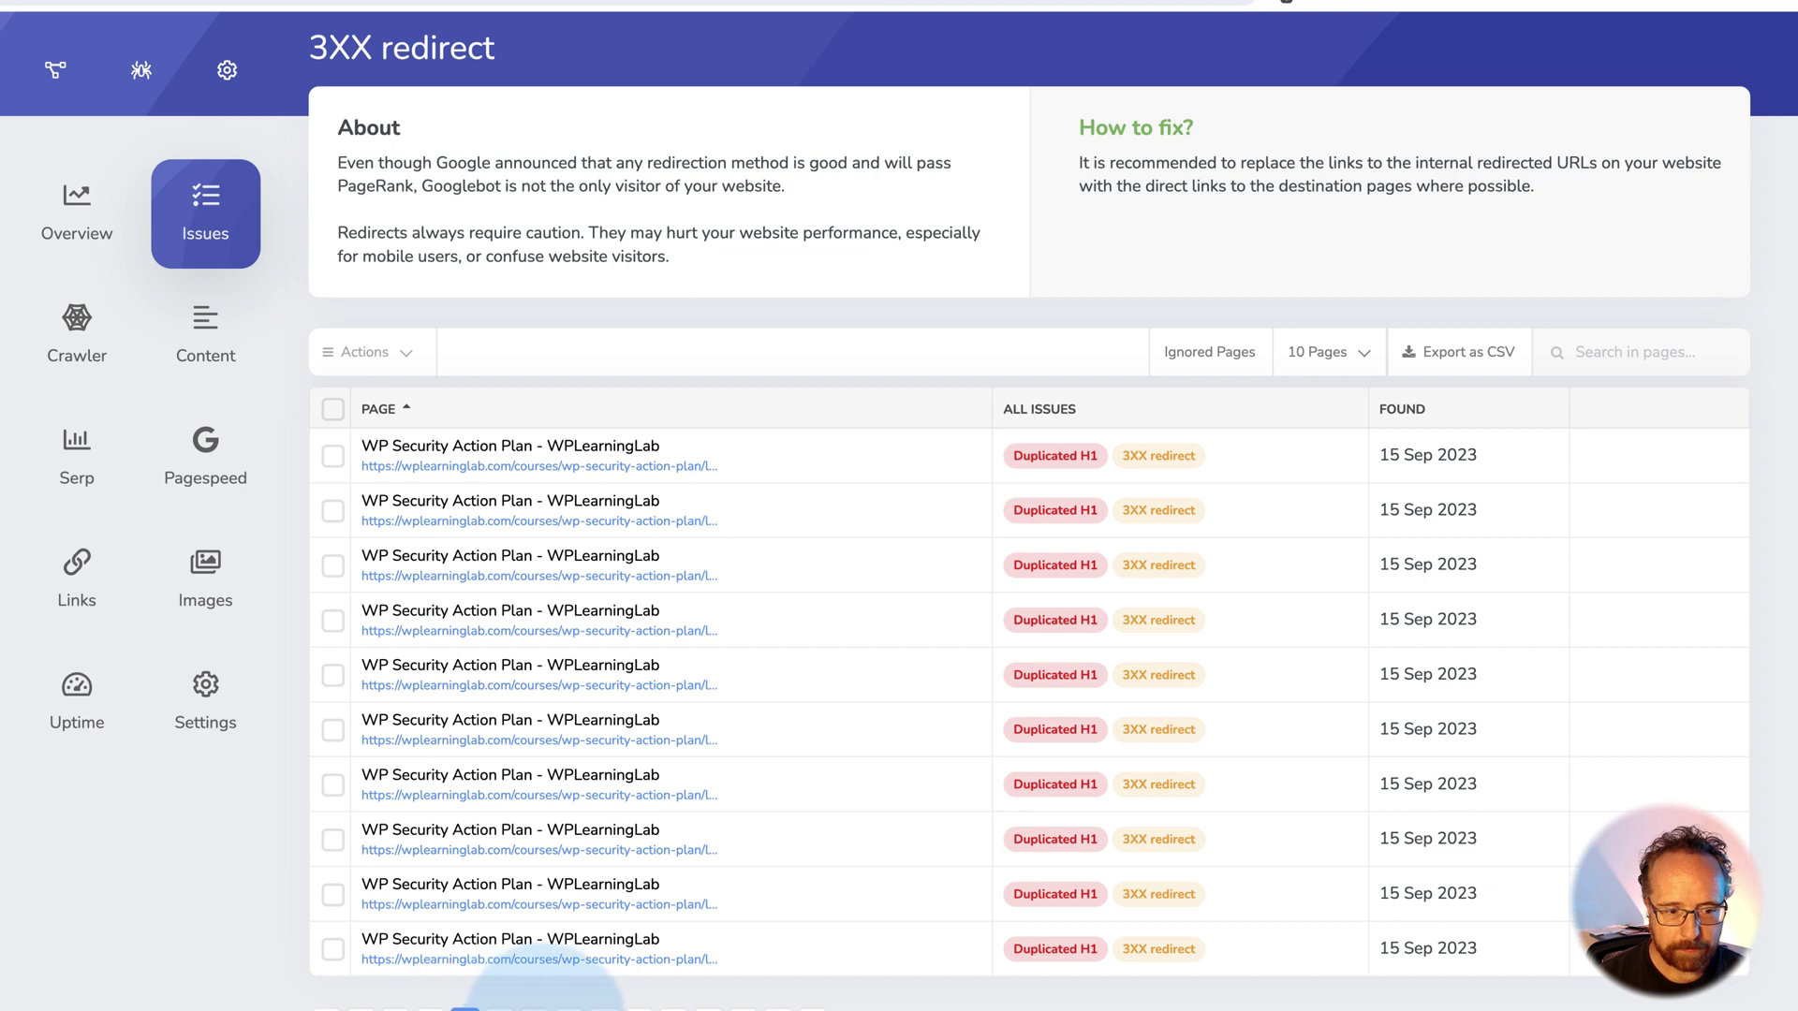
Return to the WPLearningLab overview and examine the Links and Images cards, including the Broken links and Big Images entries.
left_click(361, 1007)
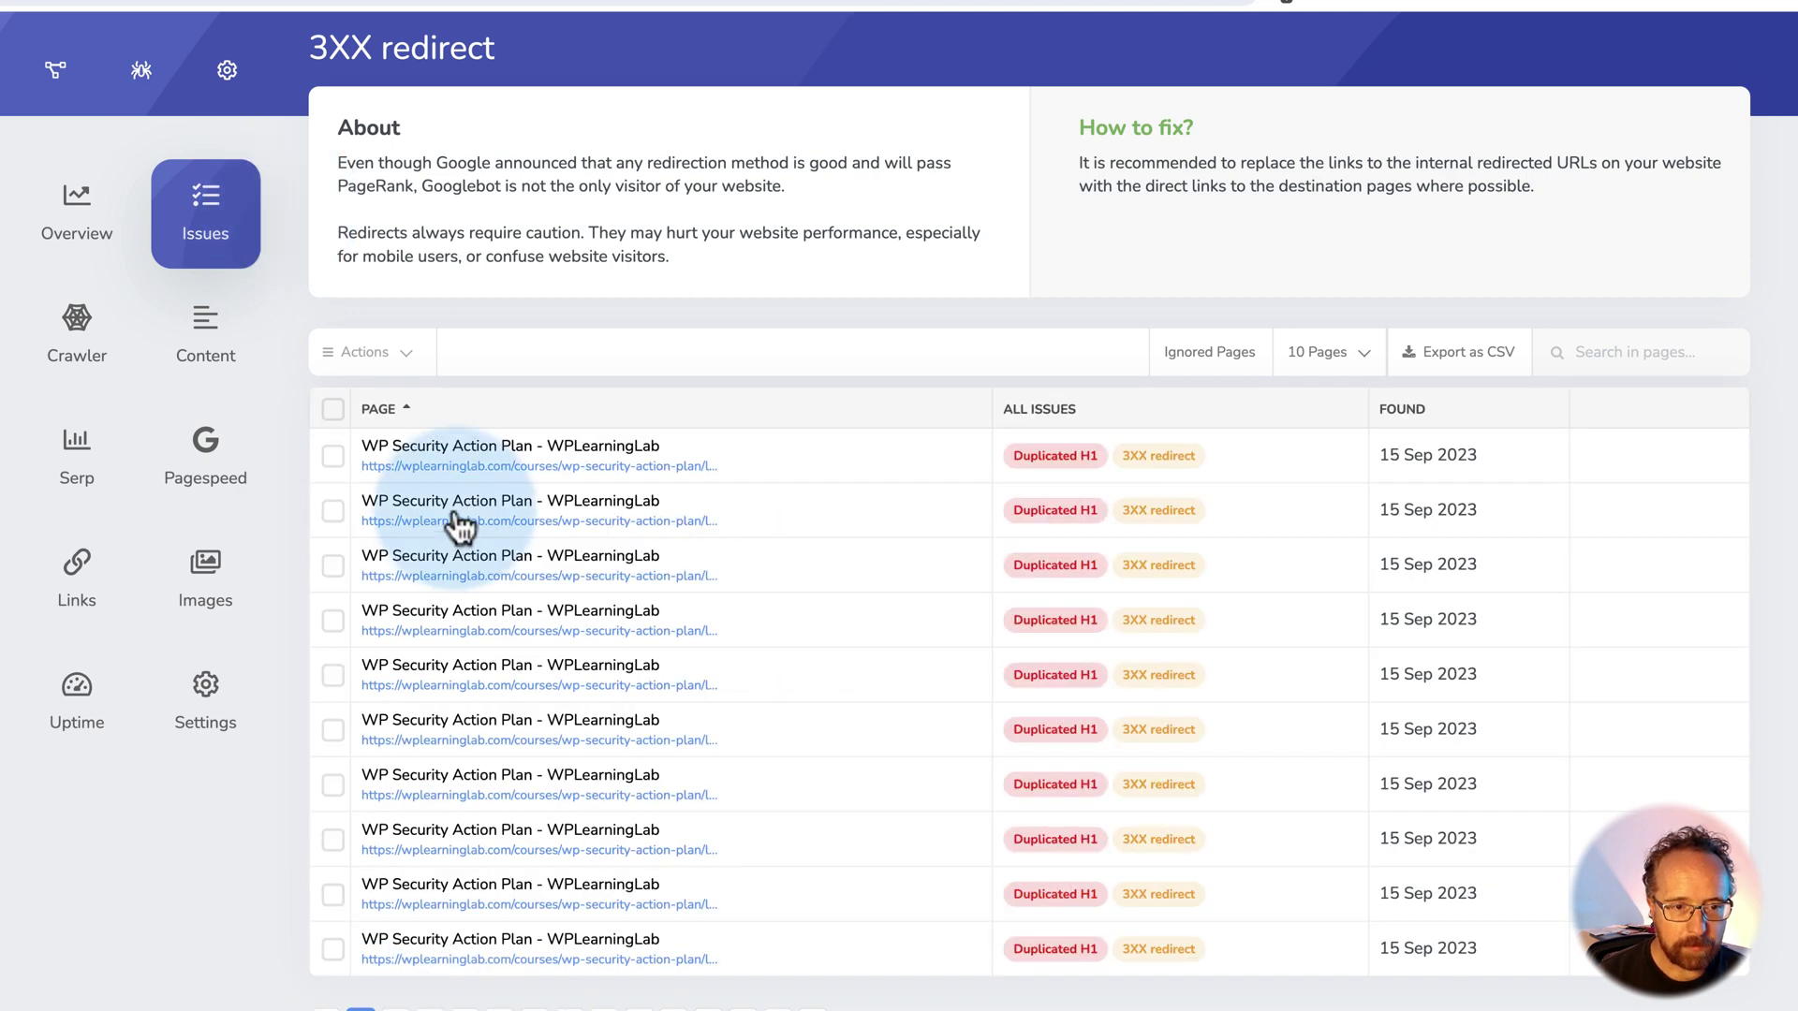
left_click(77, 220)
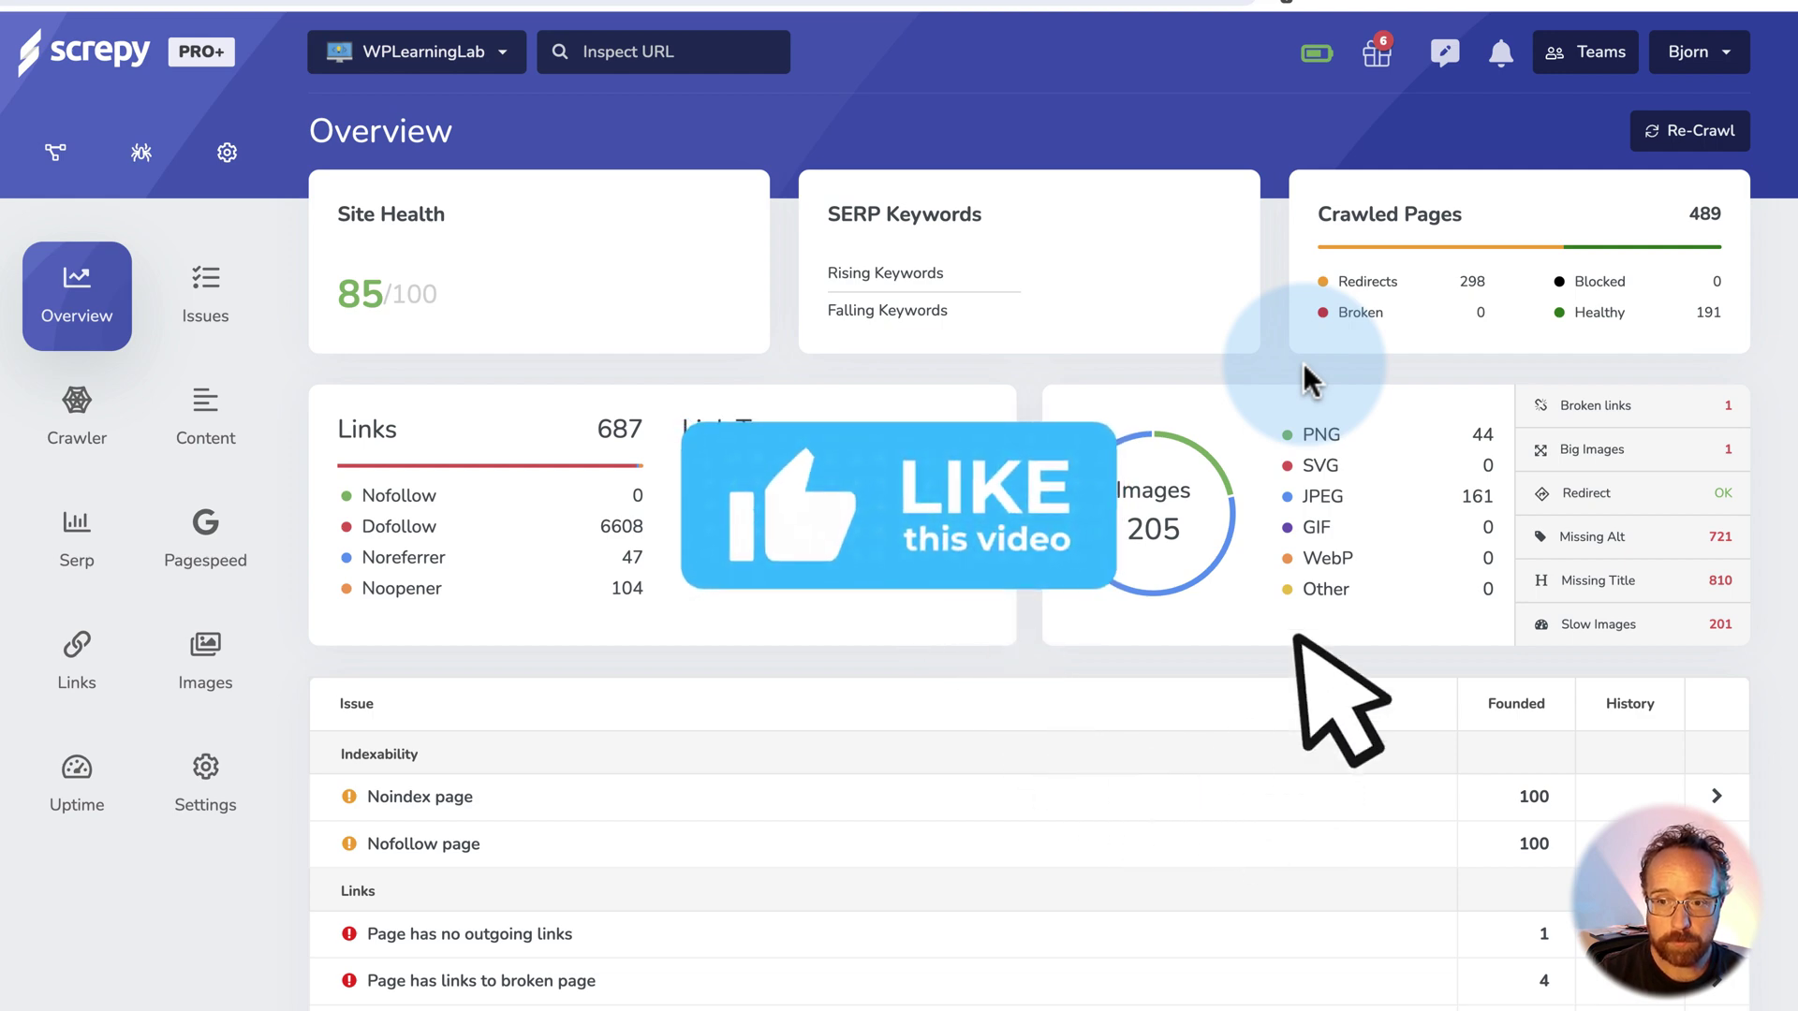
scroll(1302, 362, "down", 2)
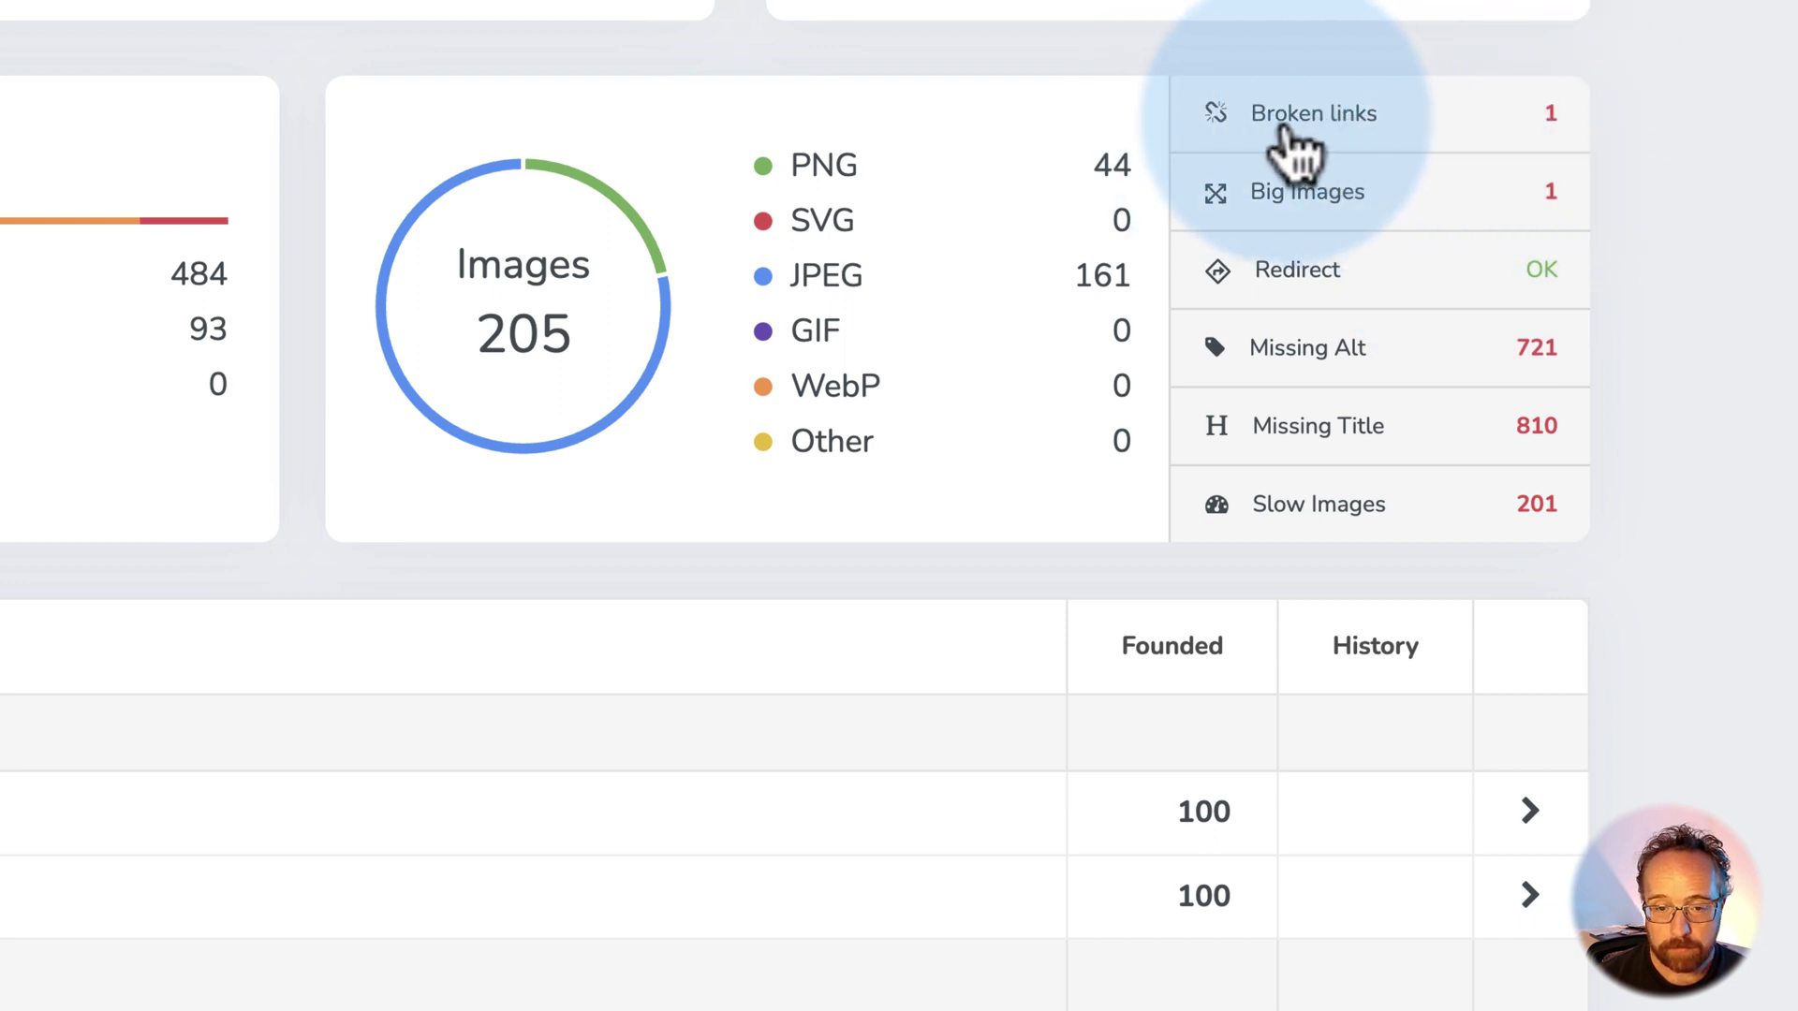
left_click(1286, 132)
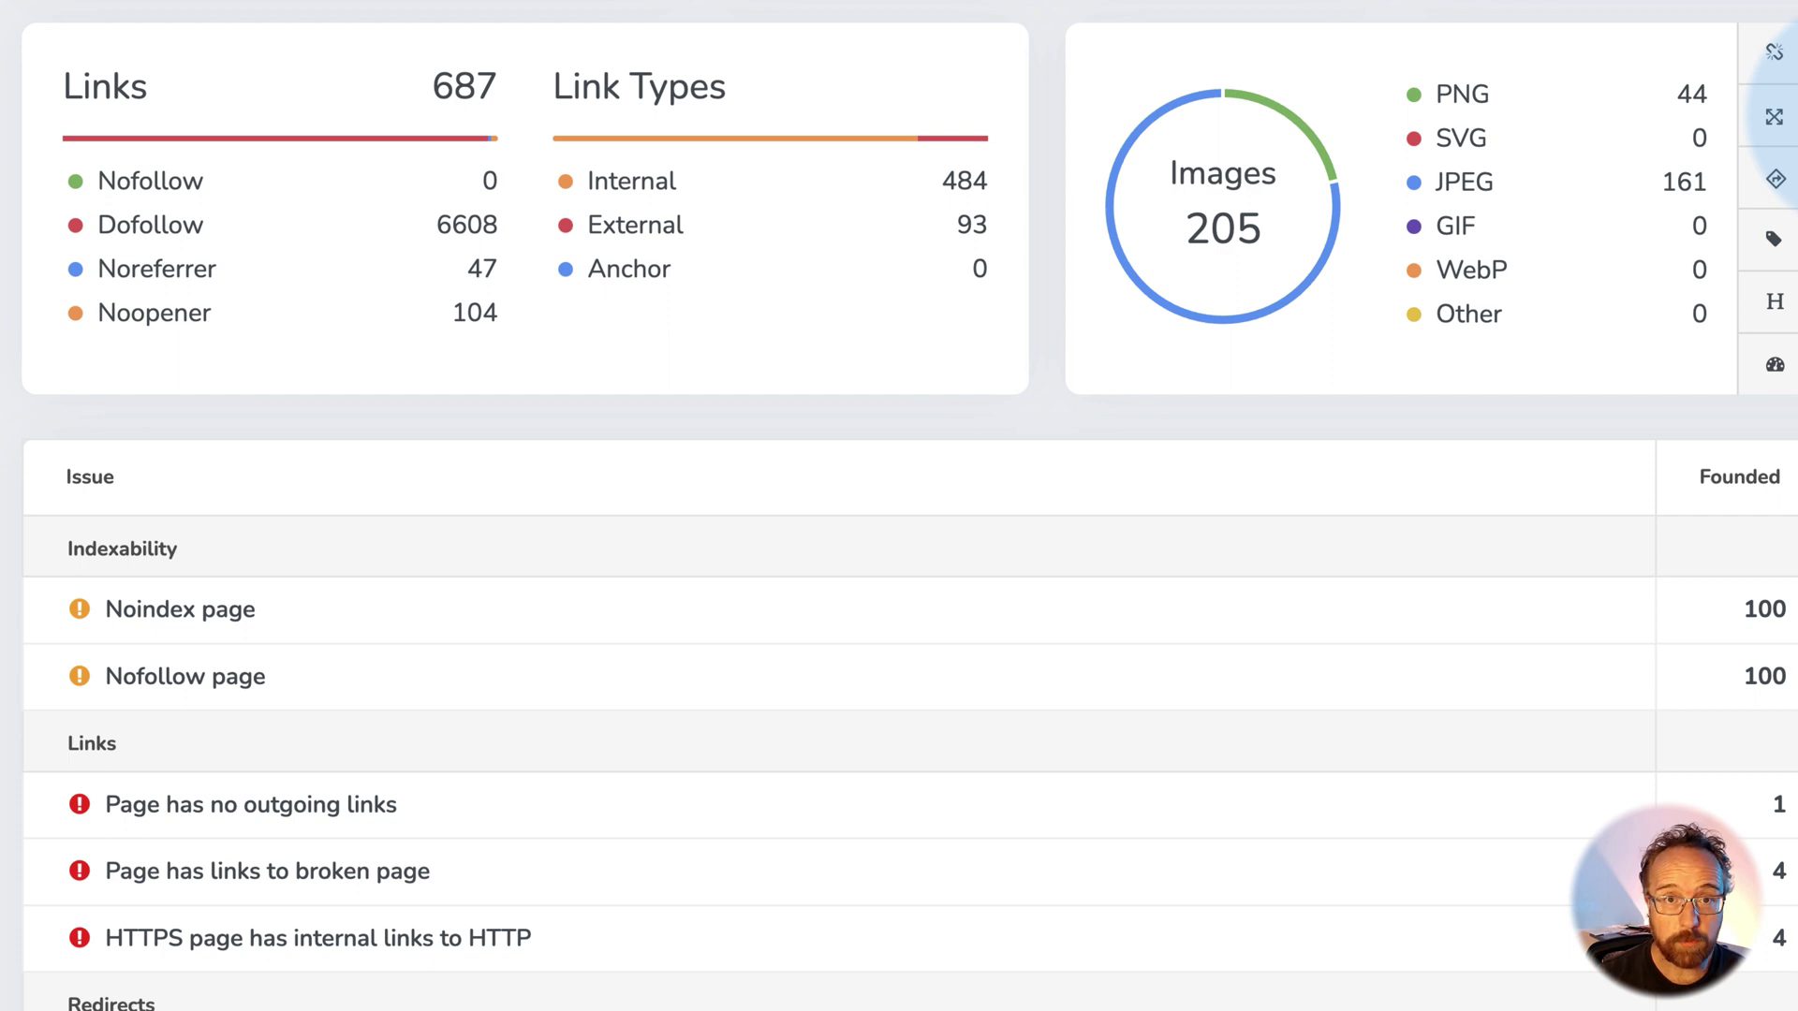
left_click(1774, 117)
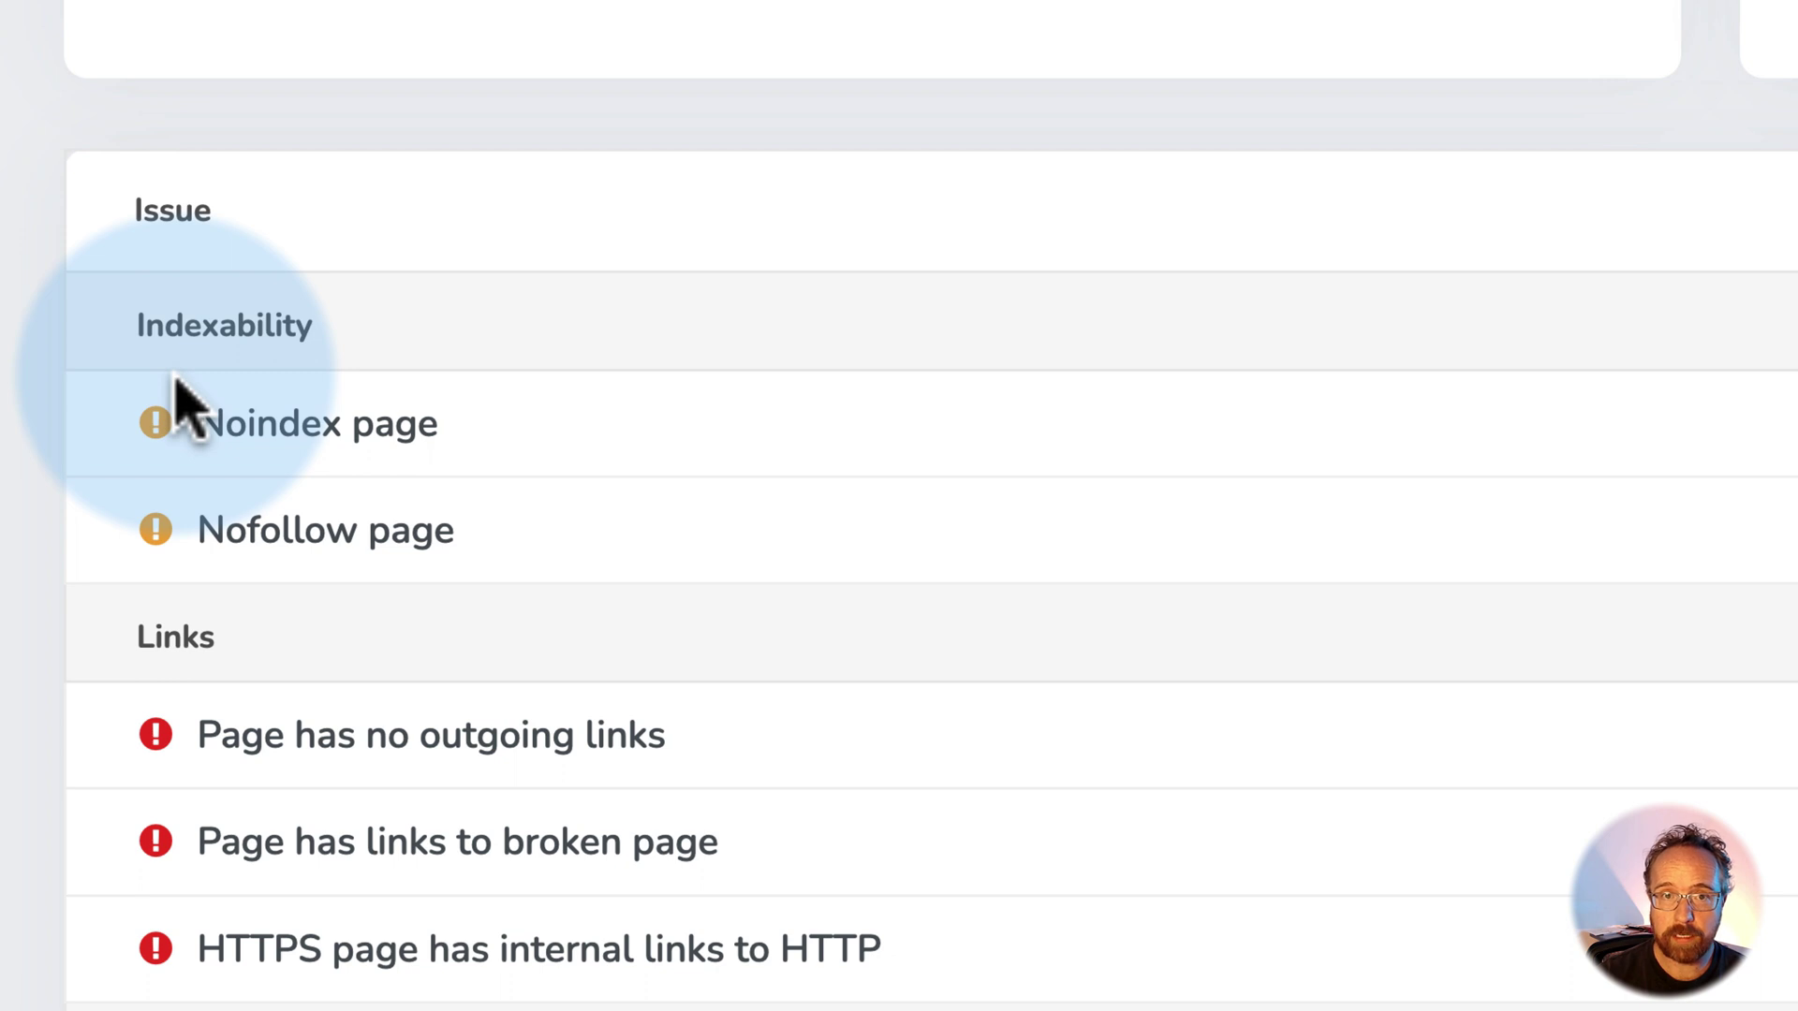
Check the pages affected by the Duplicated H1 issue, and go back to the overview's issue list.
scroll(178, 394, "down", 2)
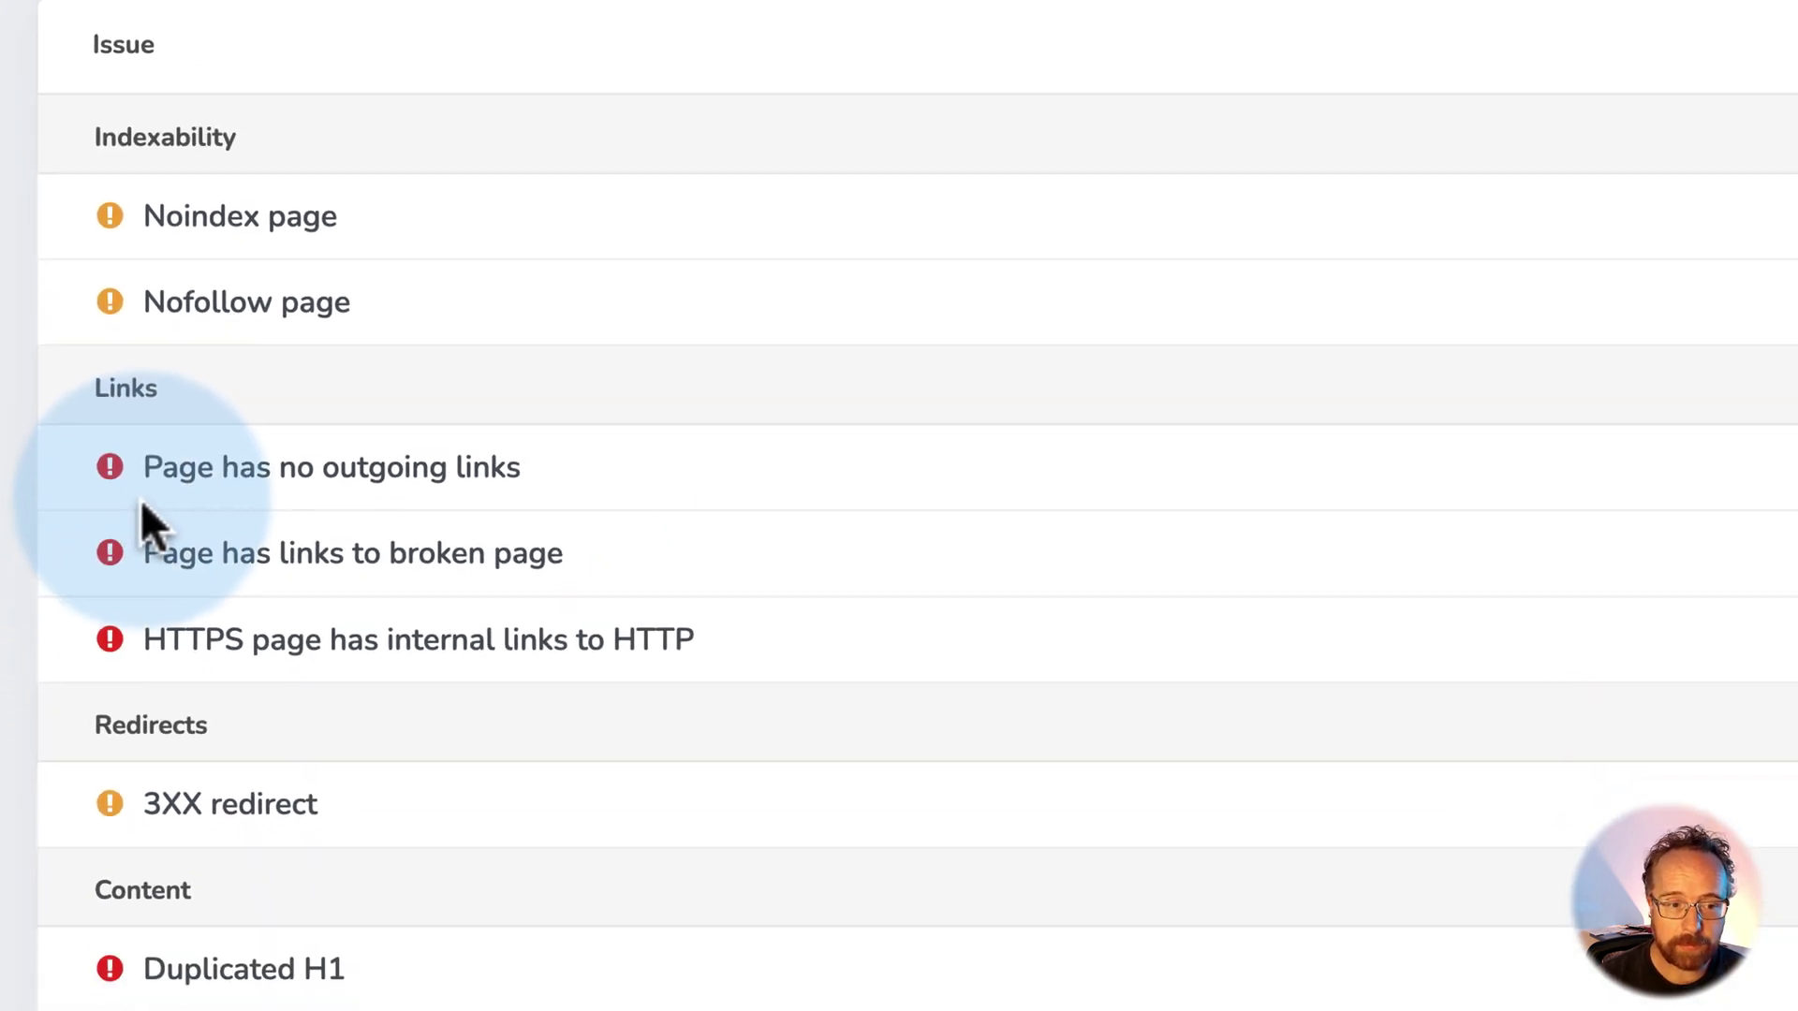
scroll(202, 727, "down", 5)
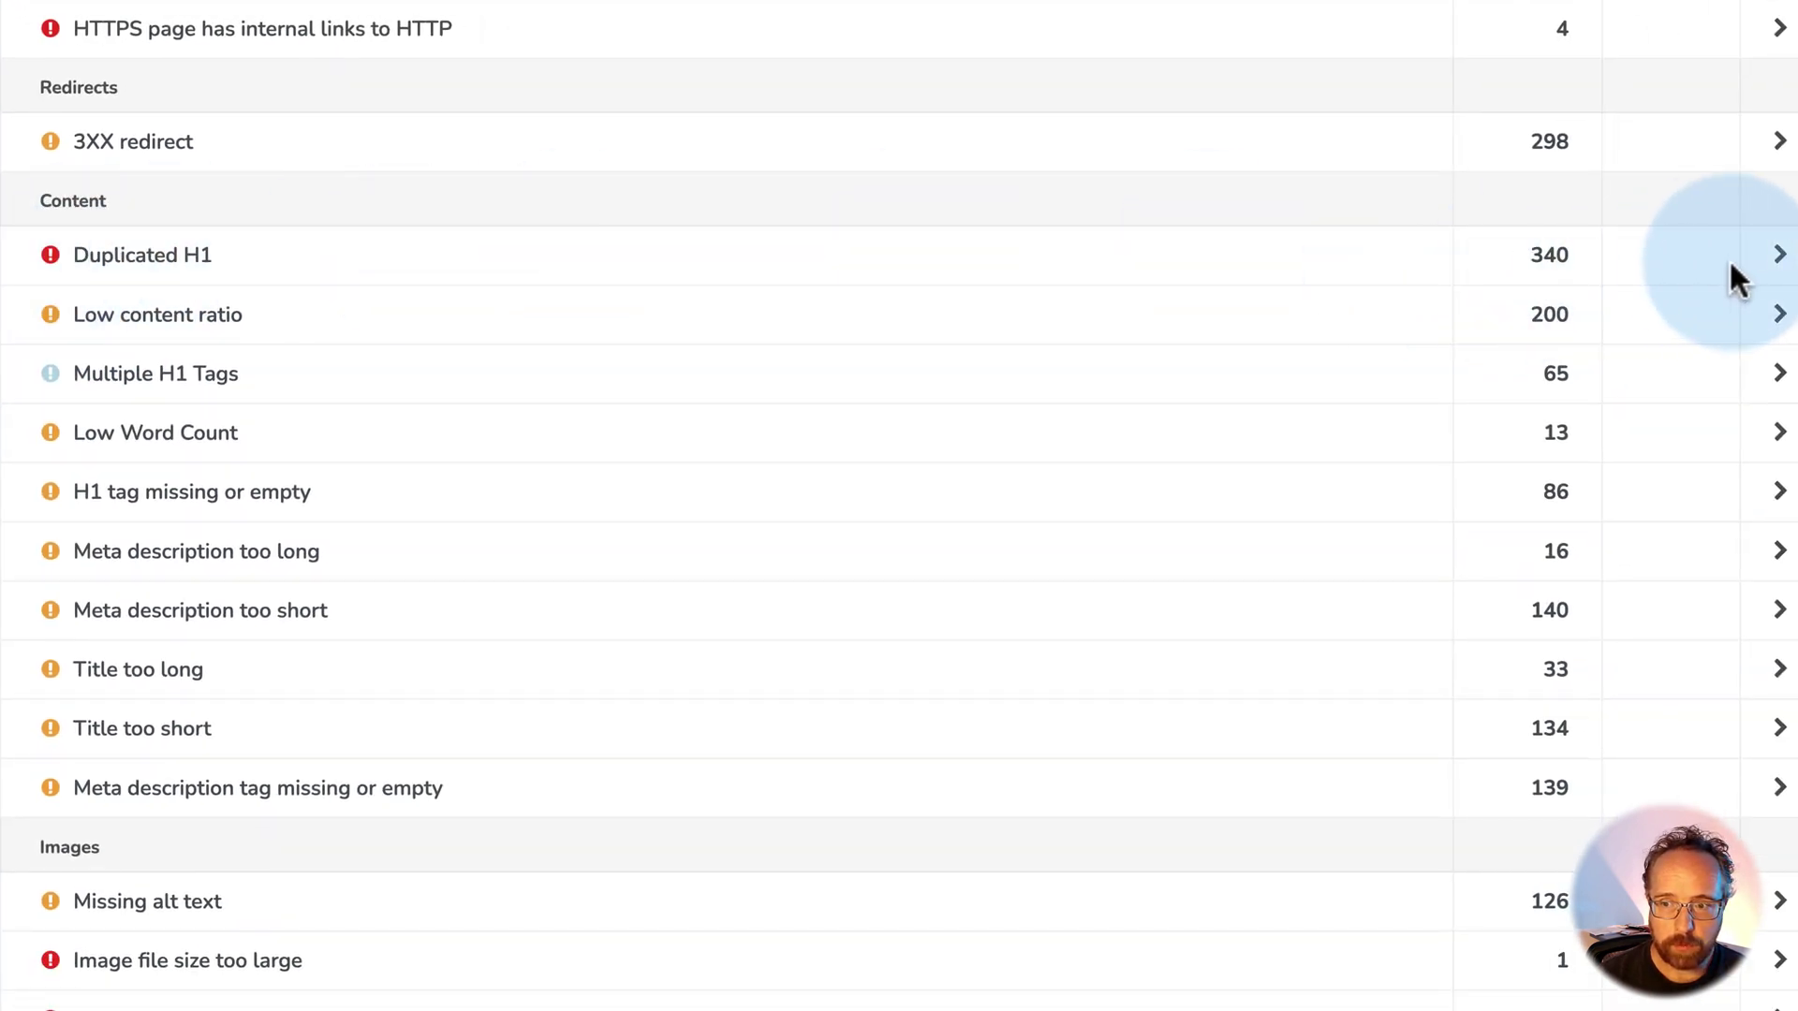
left_click(1780, 260)
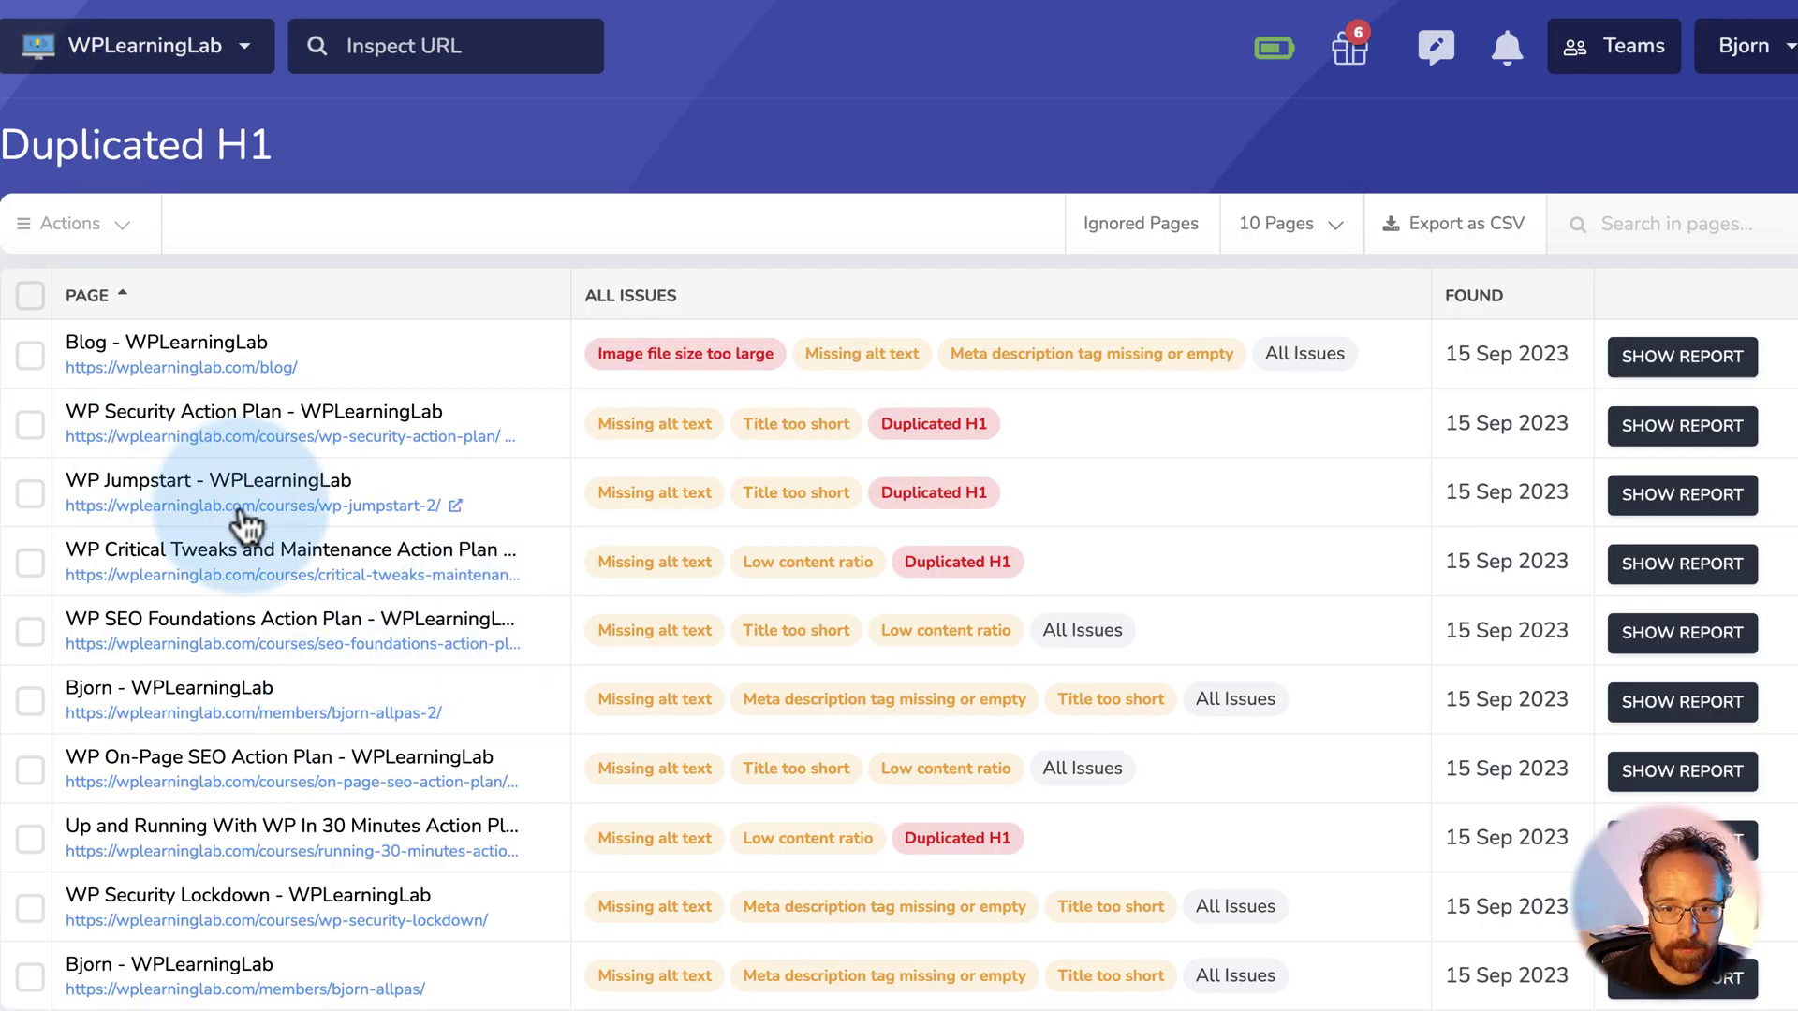
key("alt+Left")
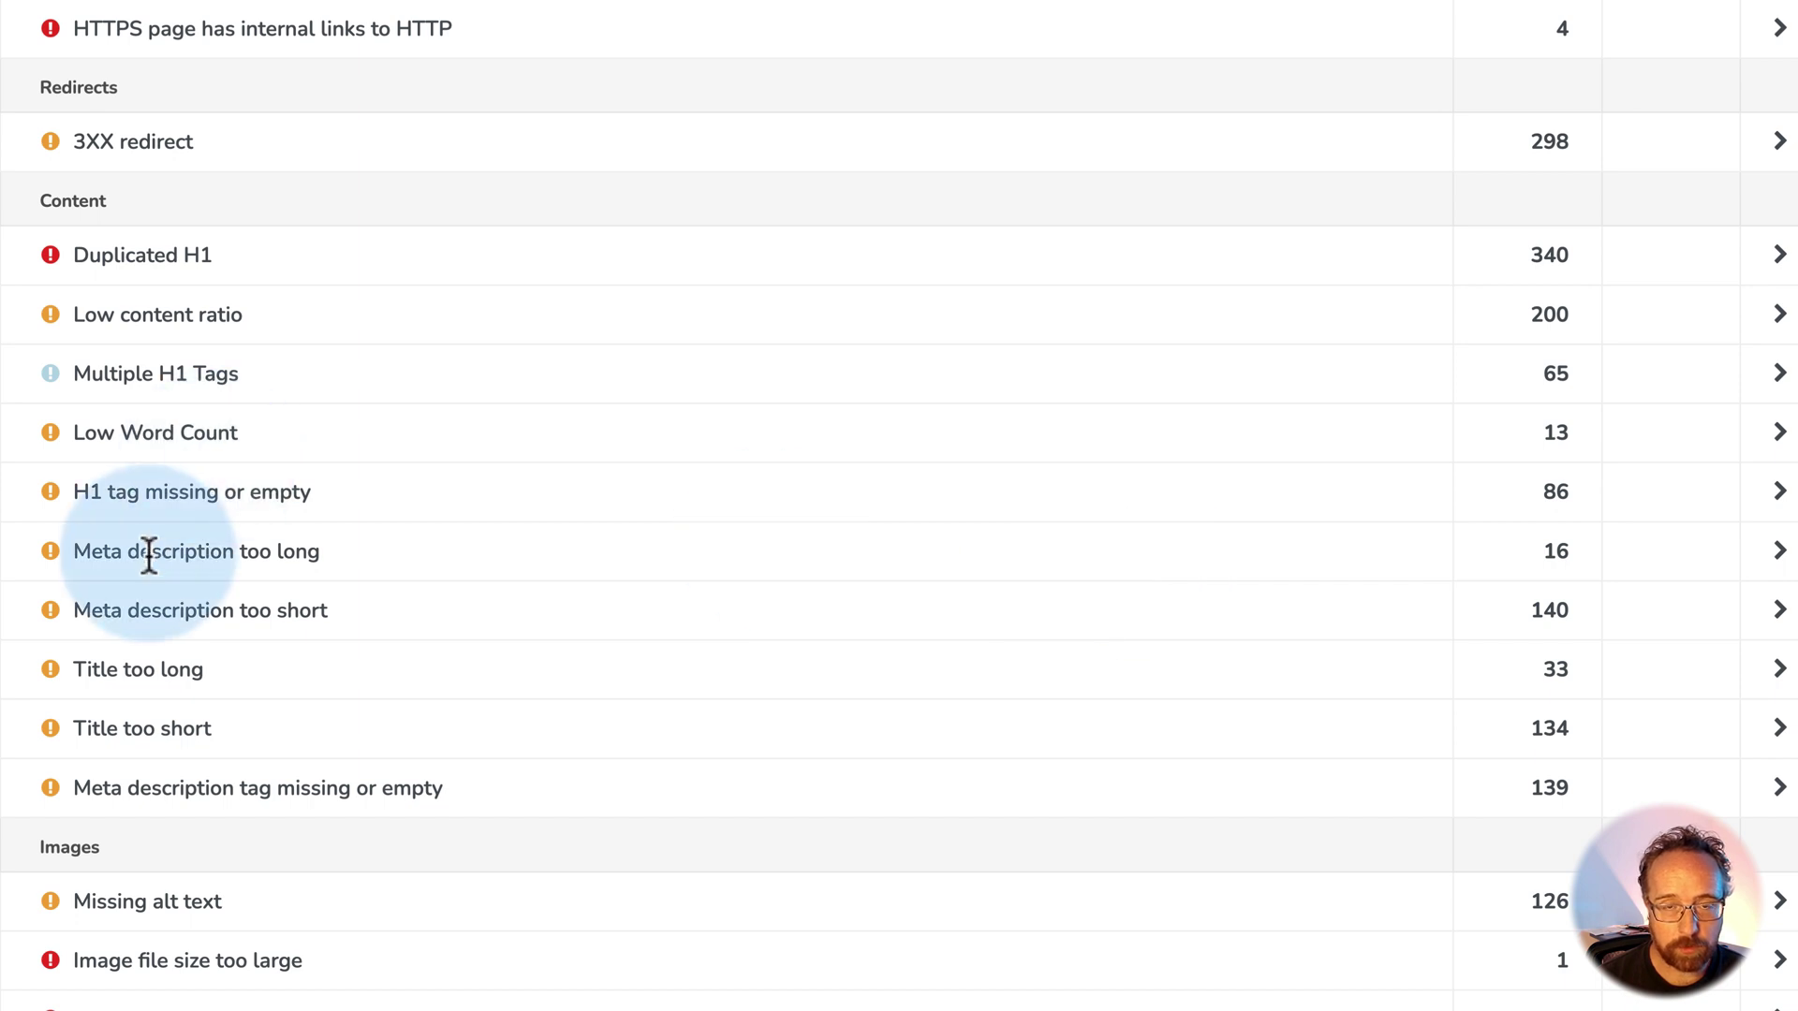
Review the remaining content, image, other and social issues on the overview, and show the full Issues page.
scroll(9, 384, "down", 1)
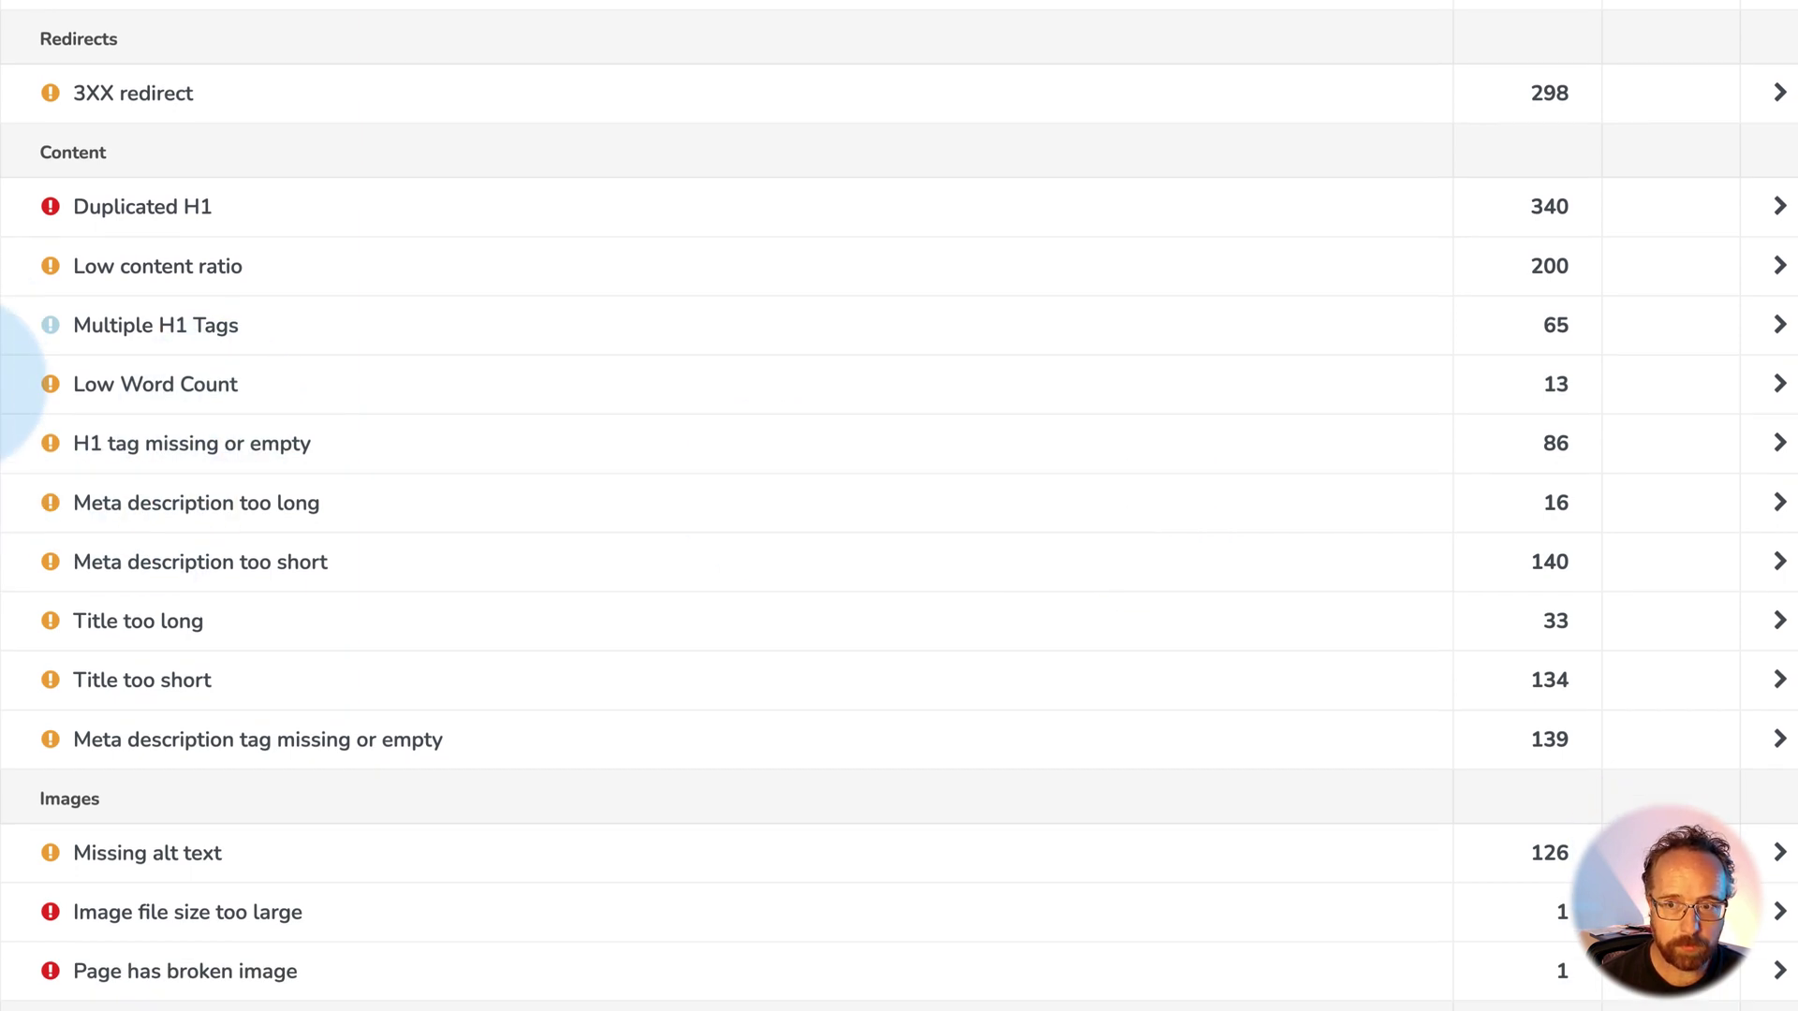
scroll(10, 384, "down", 5)
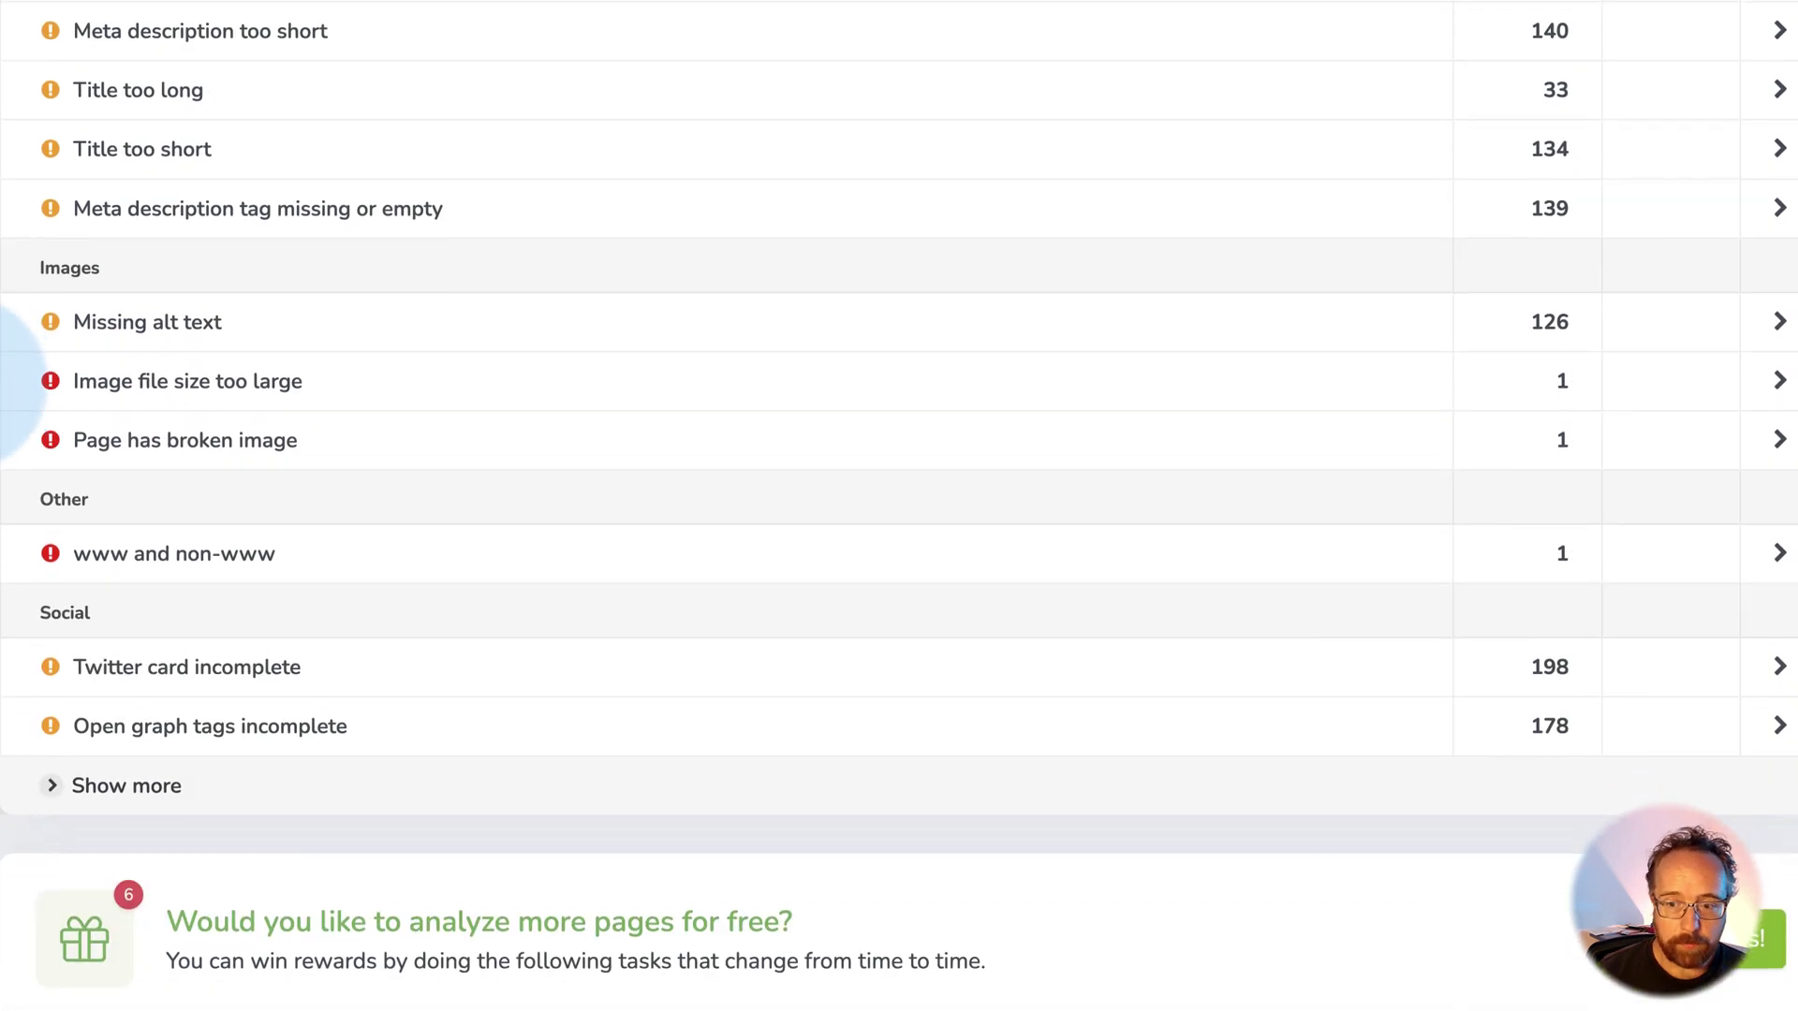
scroll(9, 384, "down", 1)
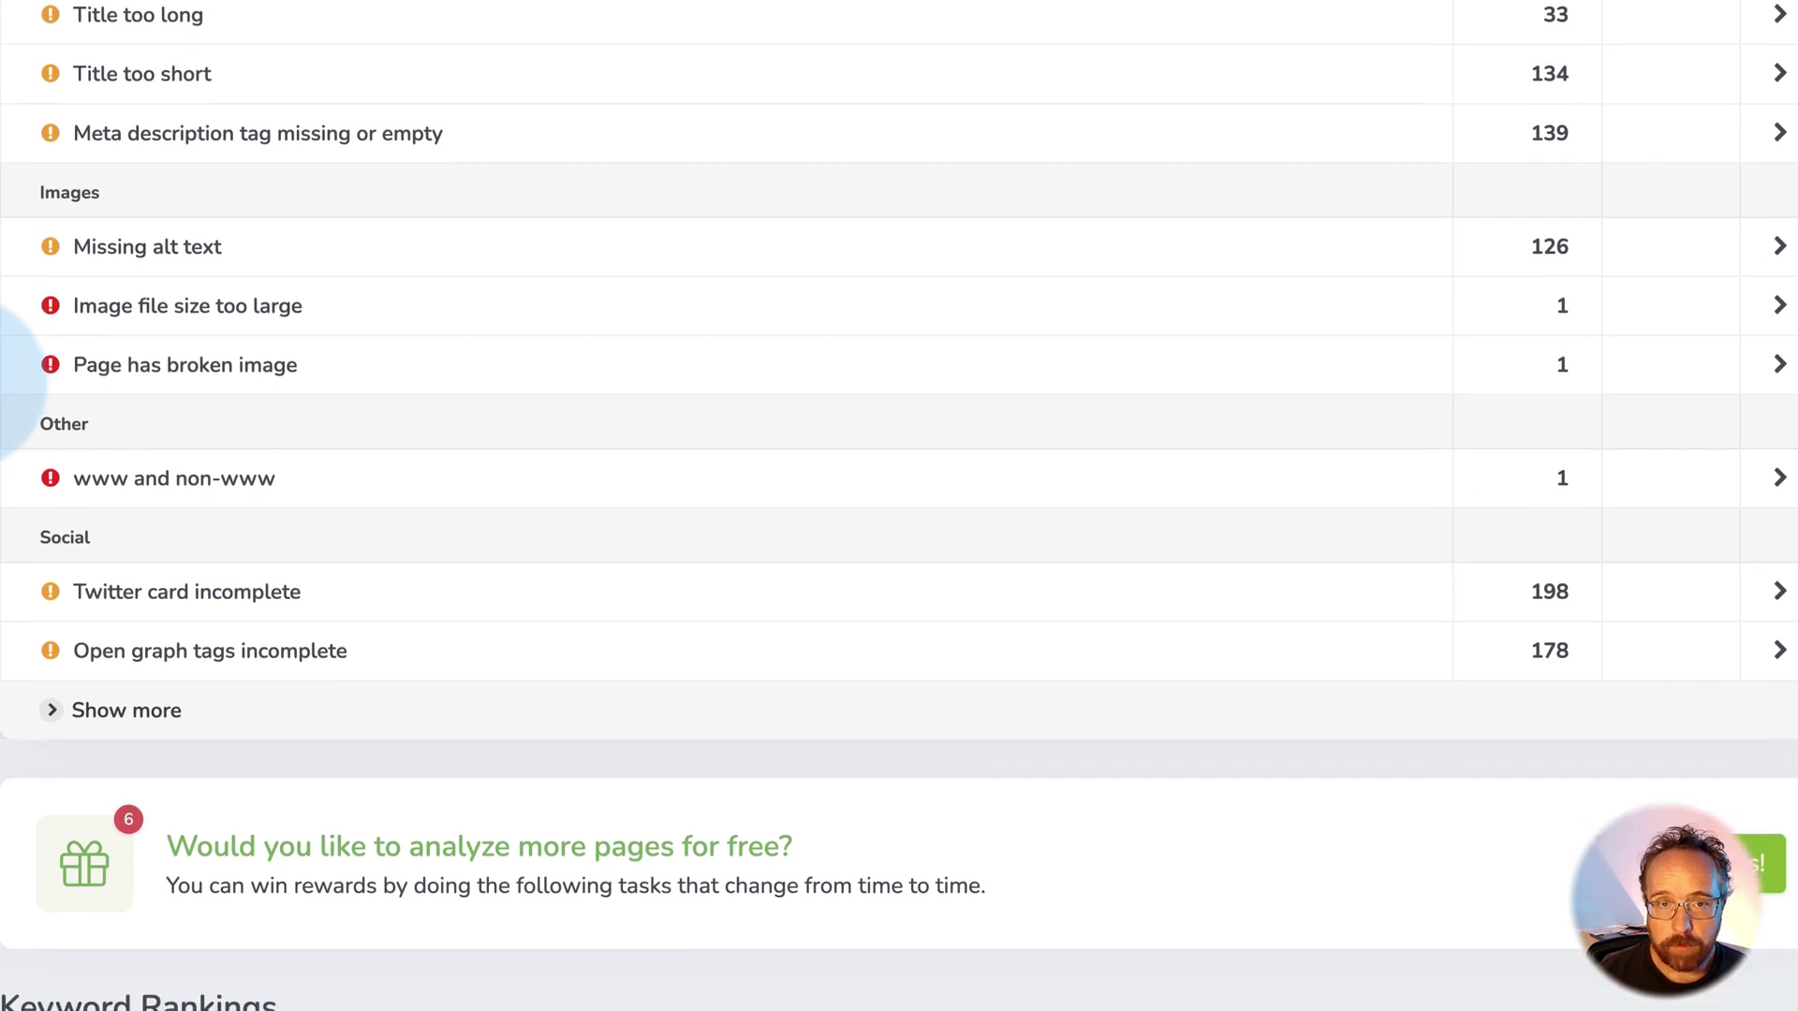
scroll(9, 384, "down", 2)
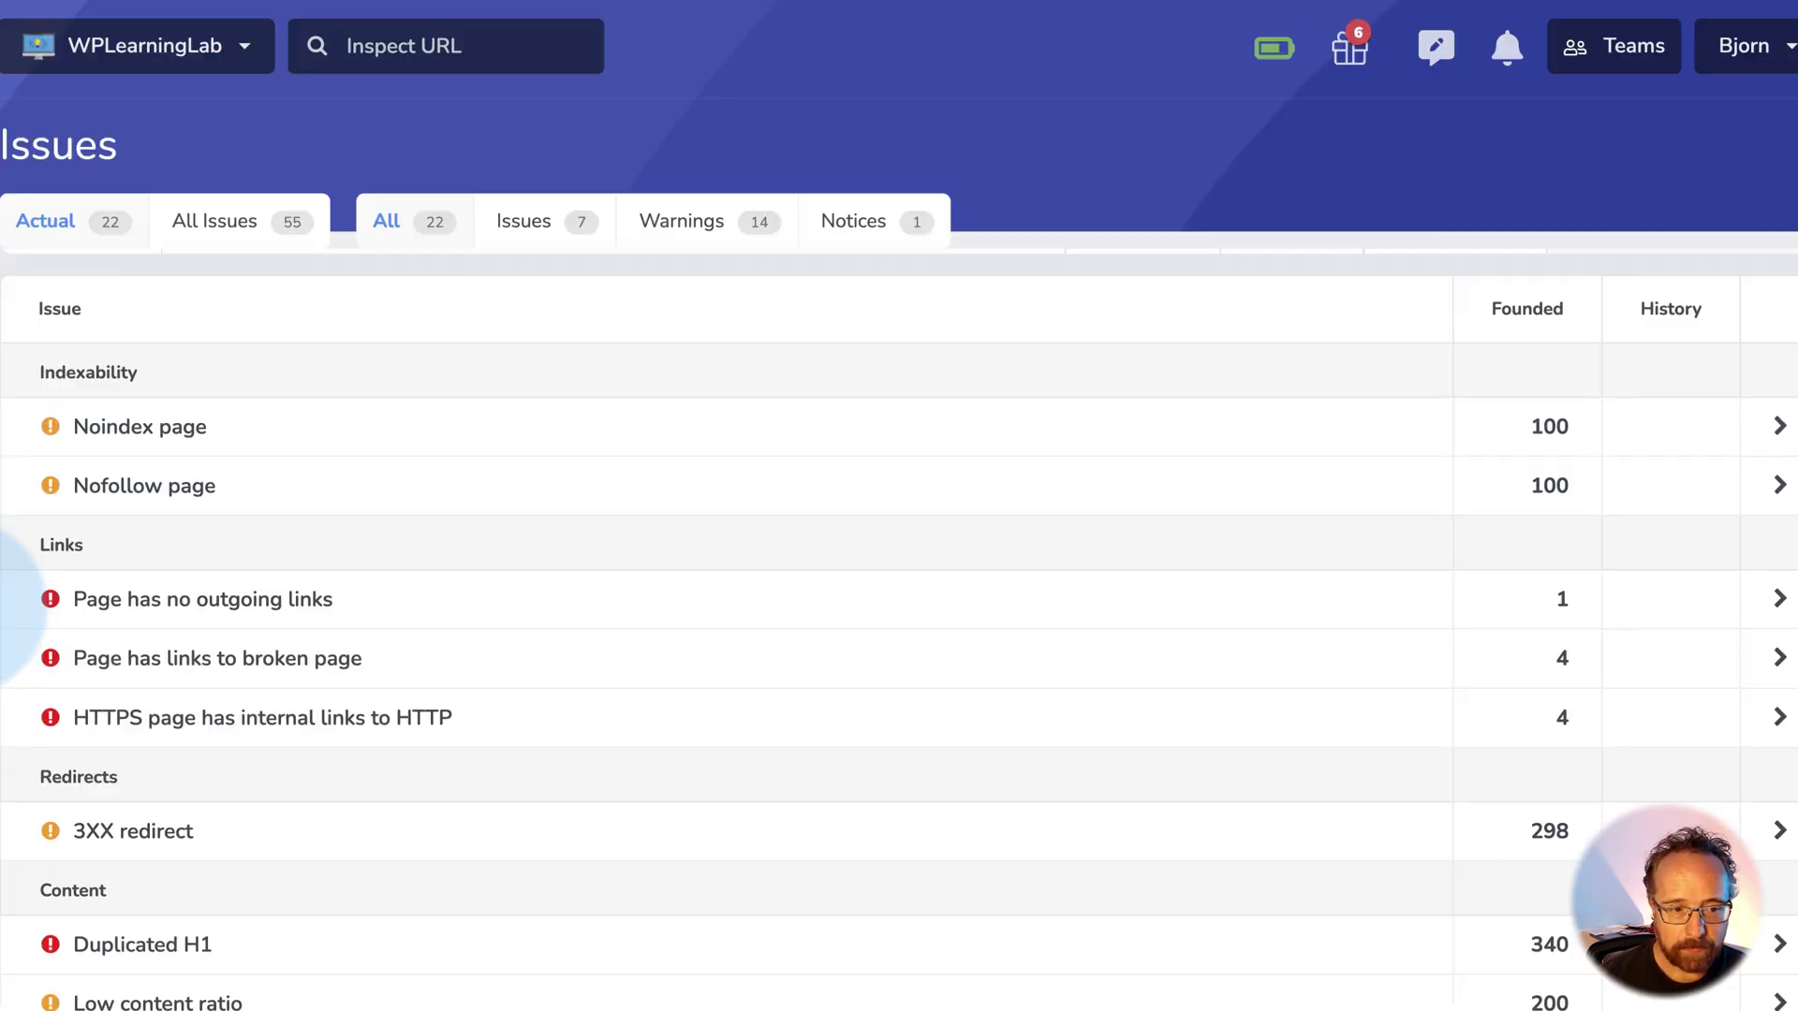
Examine the Issues page's list across indexability, links, redirects, content and images, comparing the severity markers.
scroll(56, 582, "down", 4)
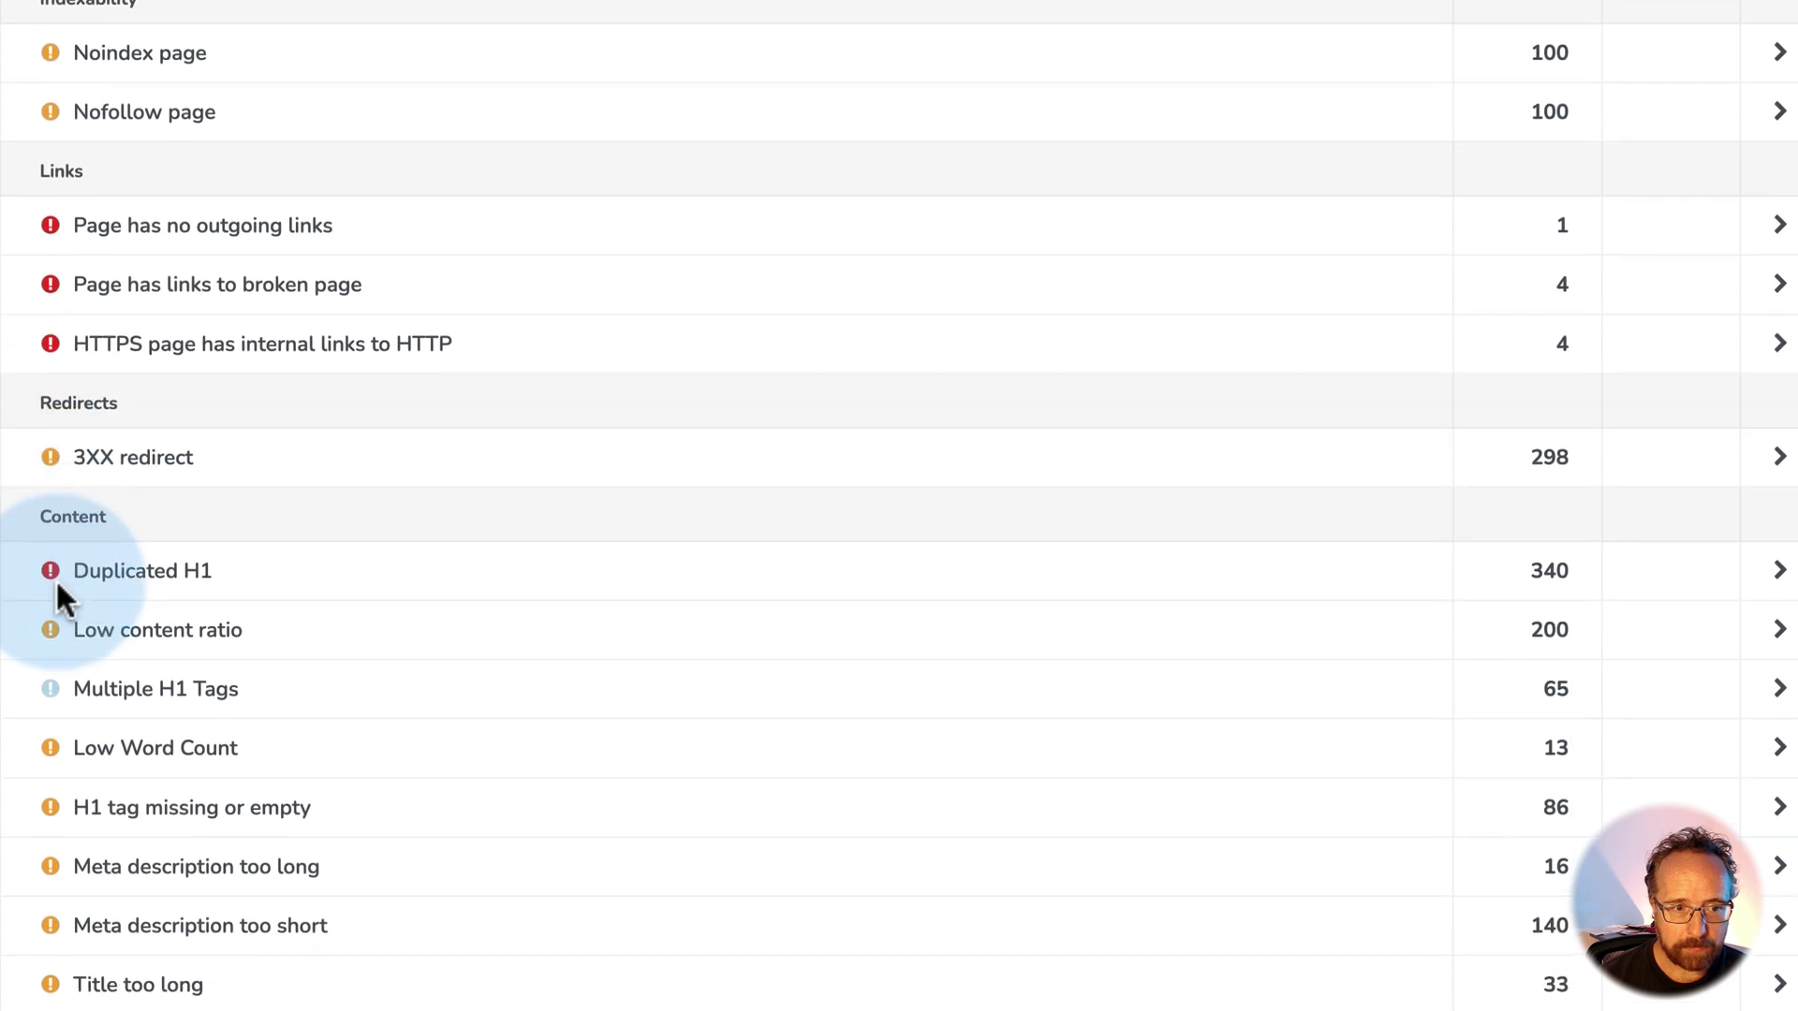
scroll(56, 588, "down", 4)
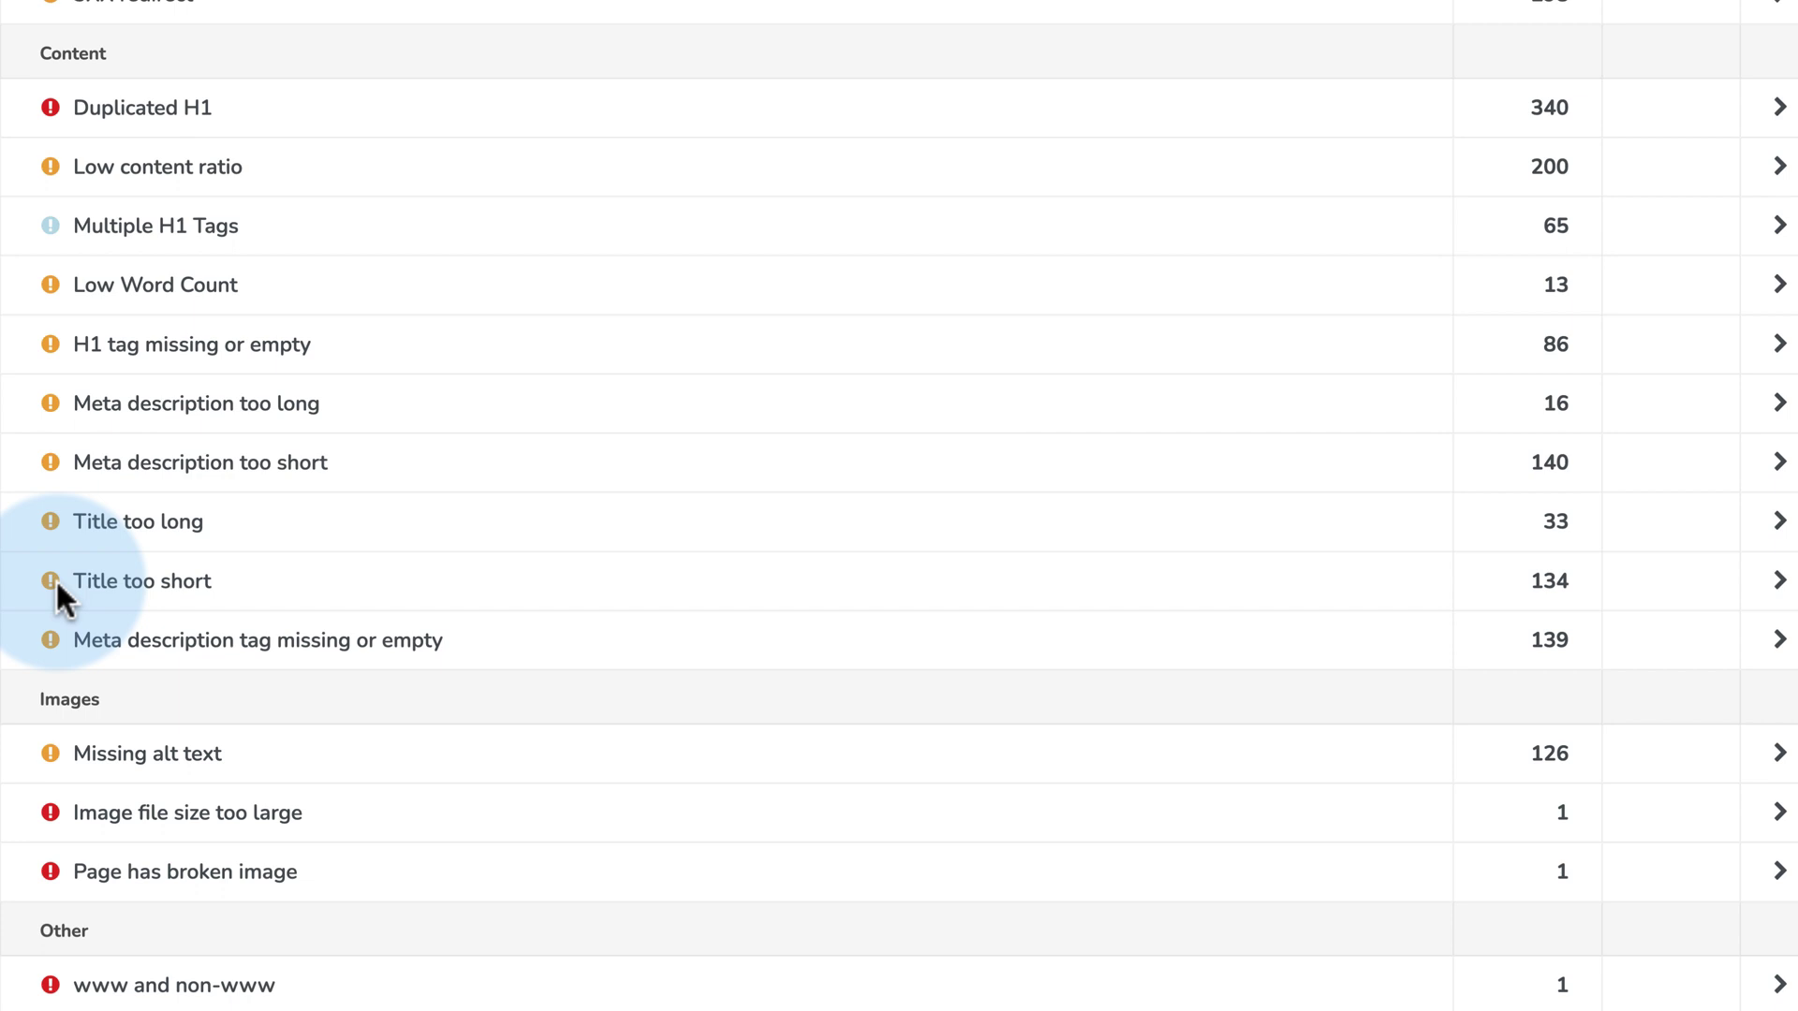
scroll(56, 580, "down", 2)
scroll(58, 584, "up", 3)
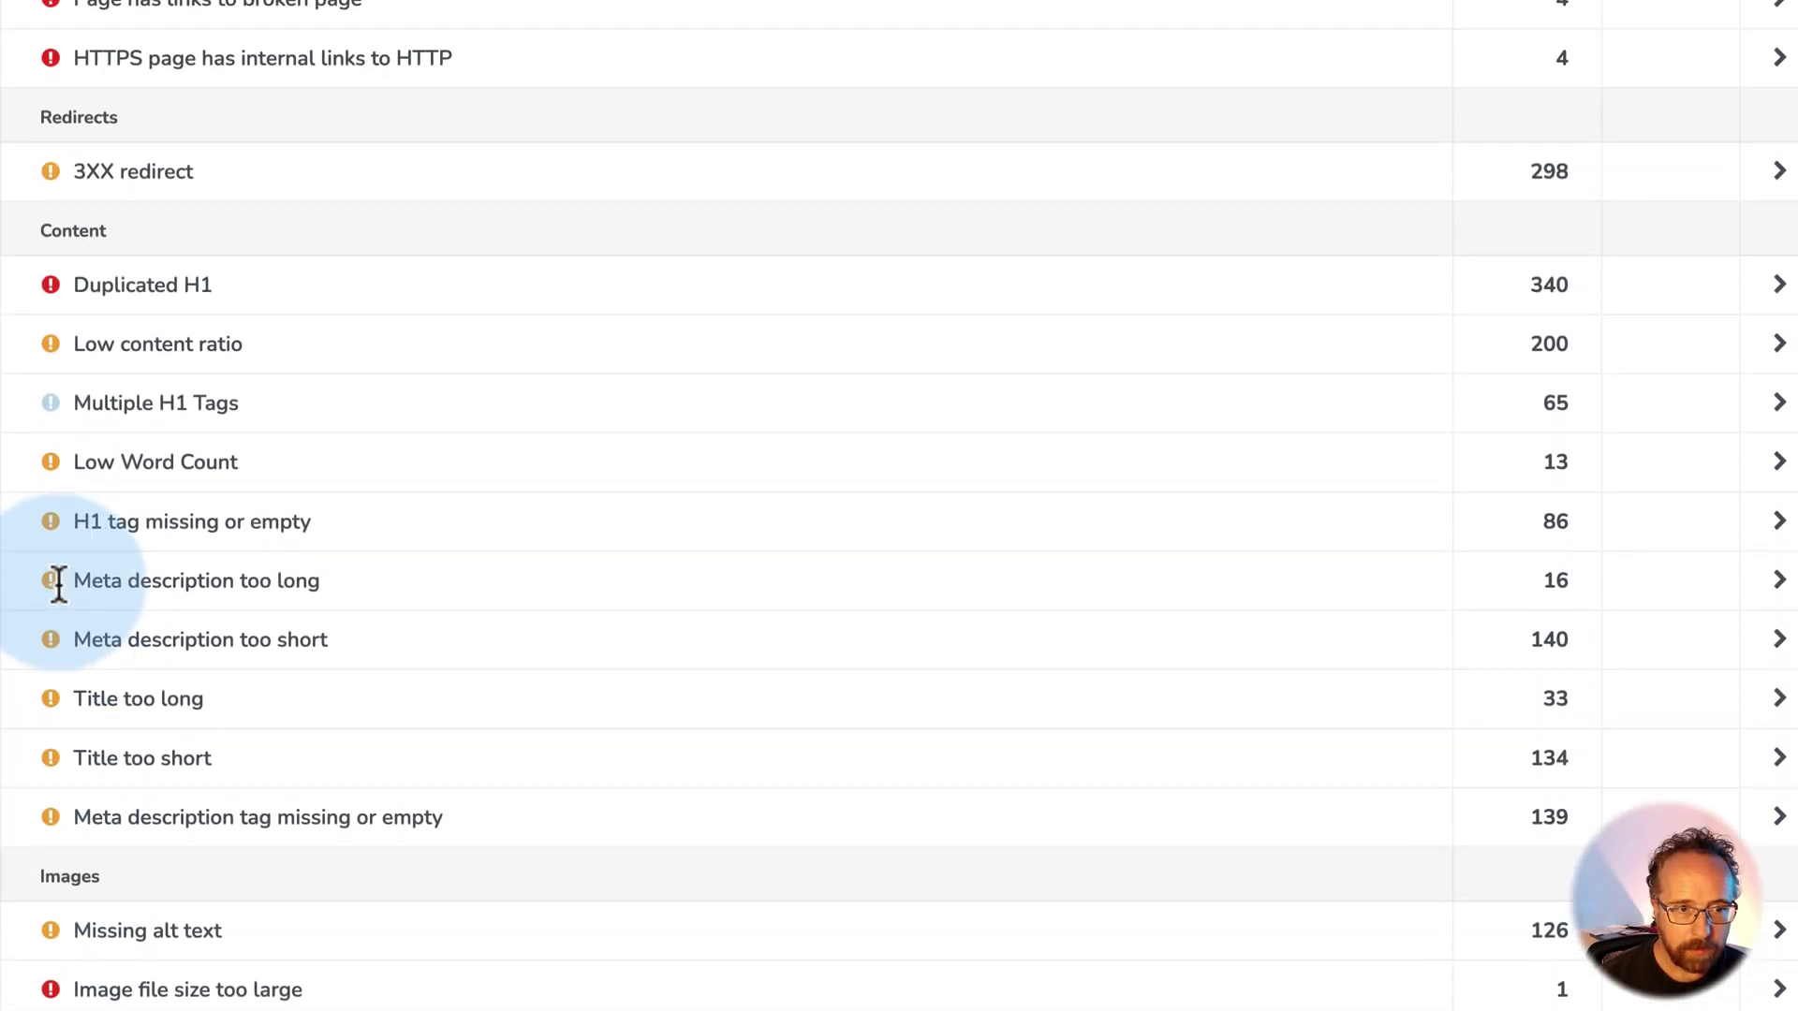
scroll(58, 585, "up", 5)
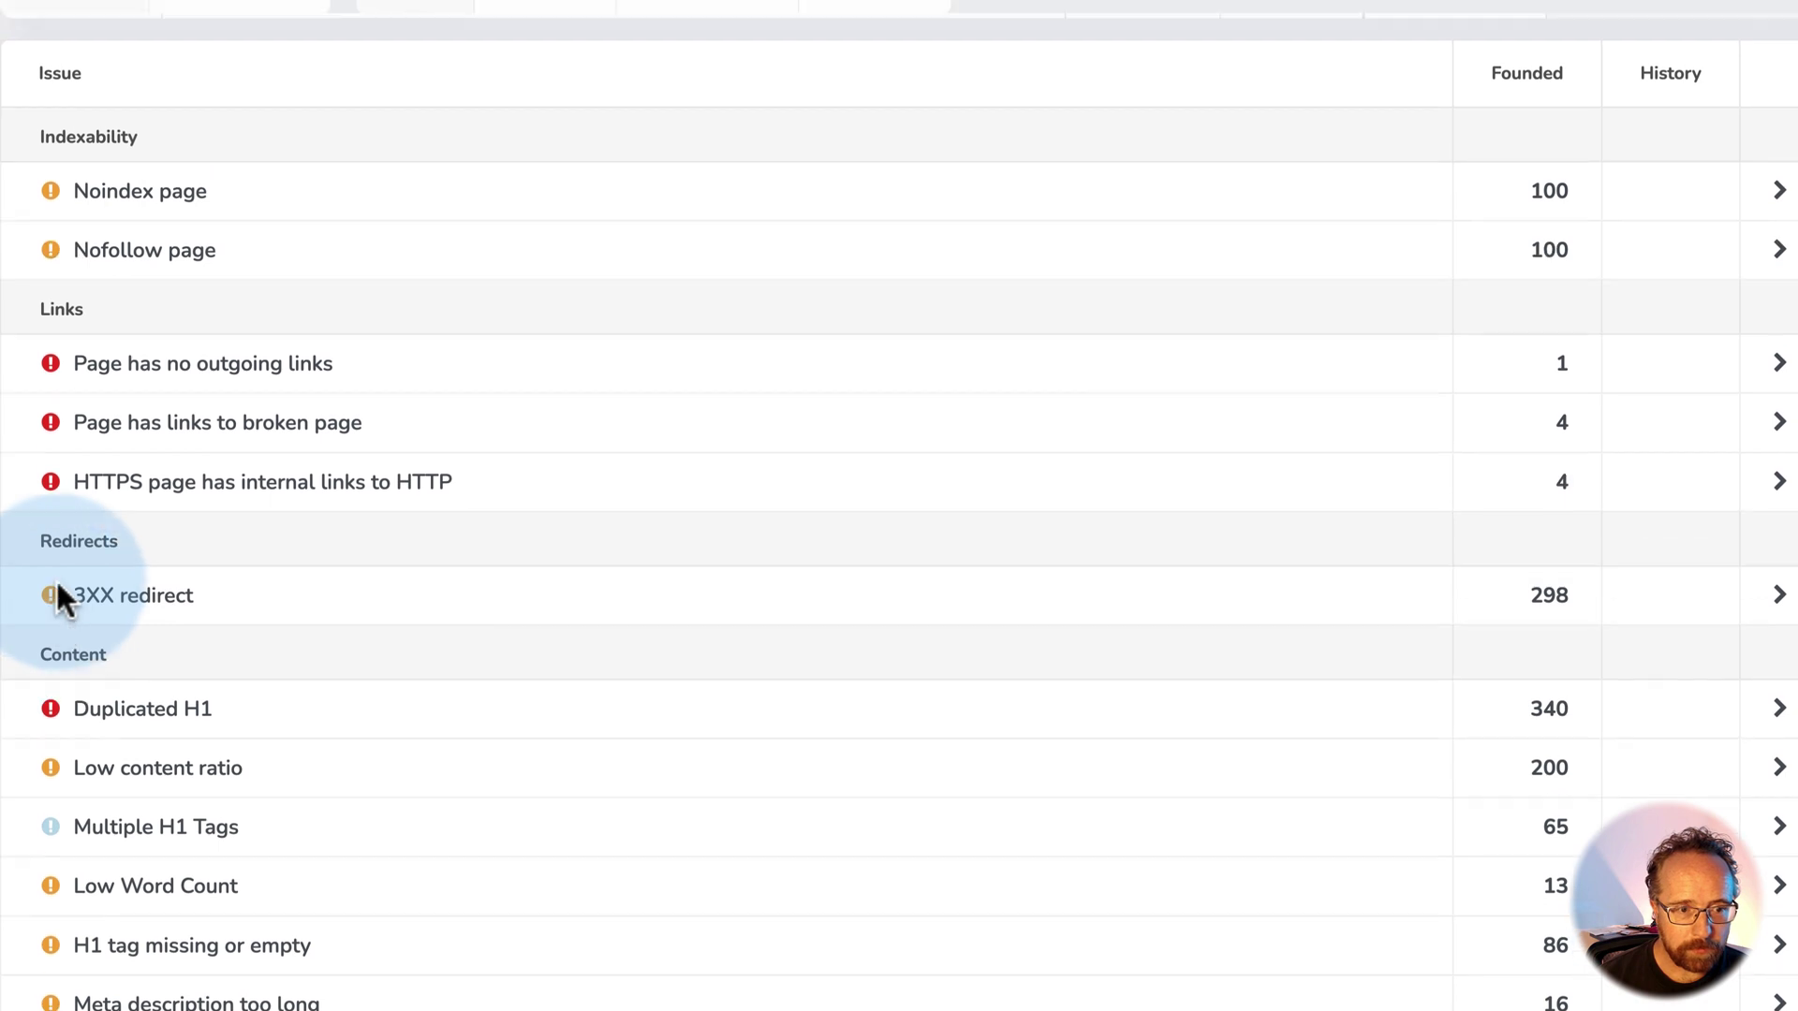
scroll(56, 590, "down", 2)
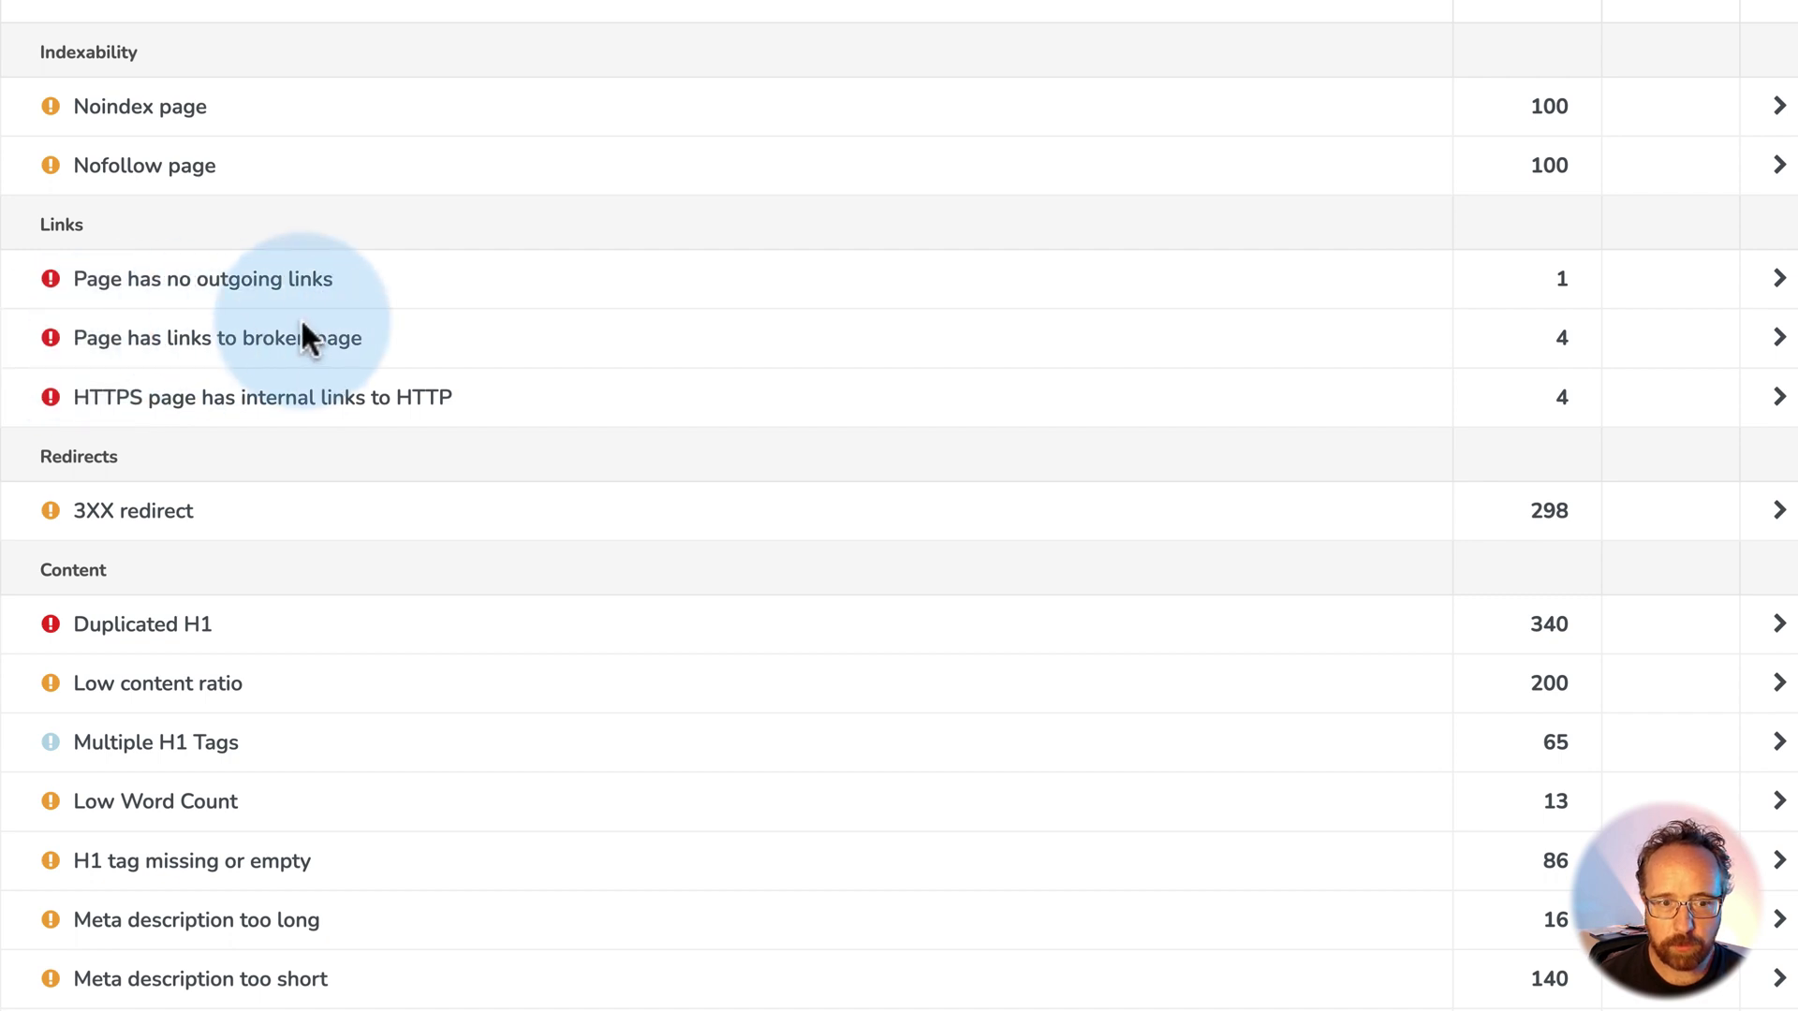
scroll(477, 374, "down", 4)
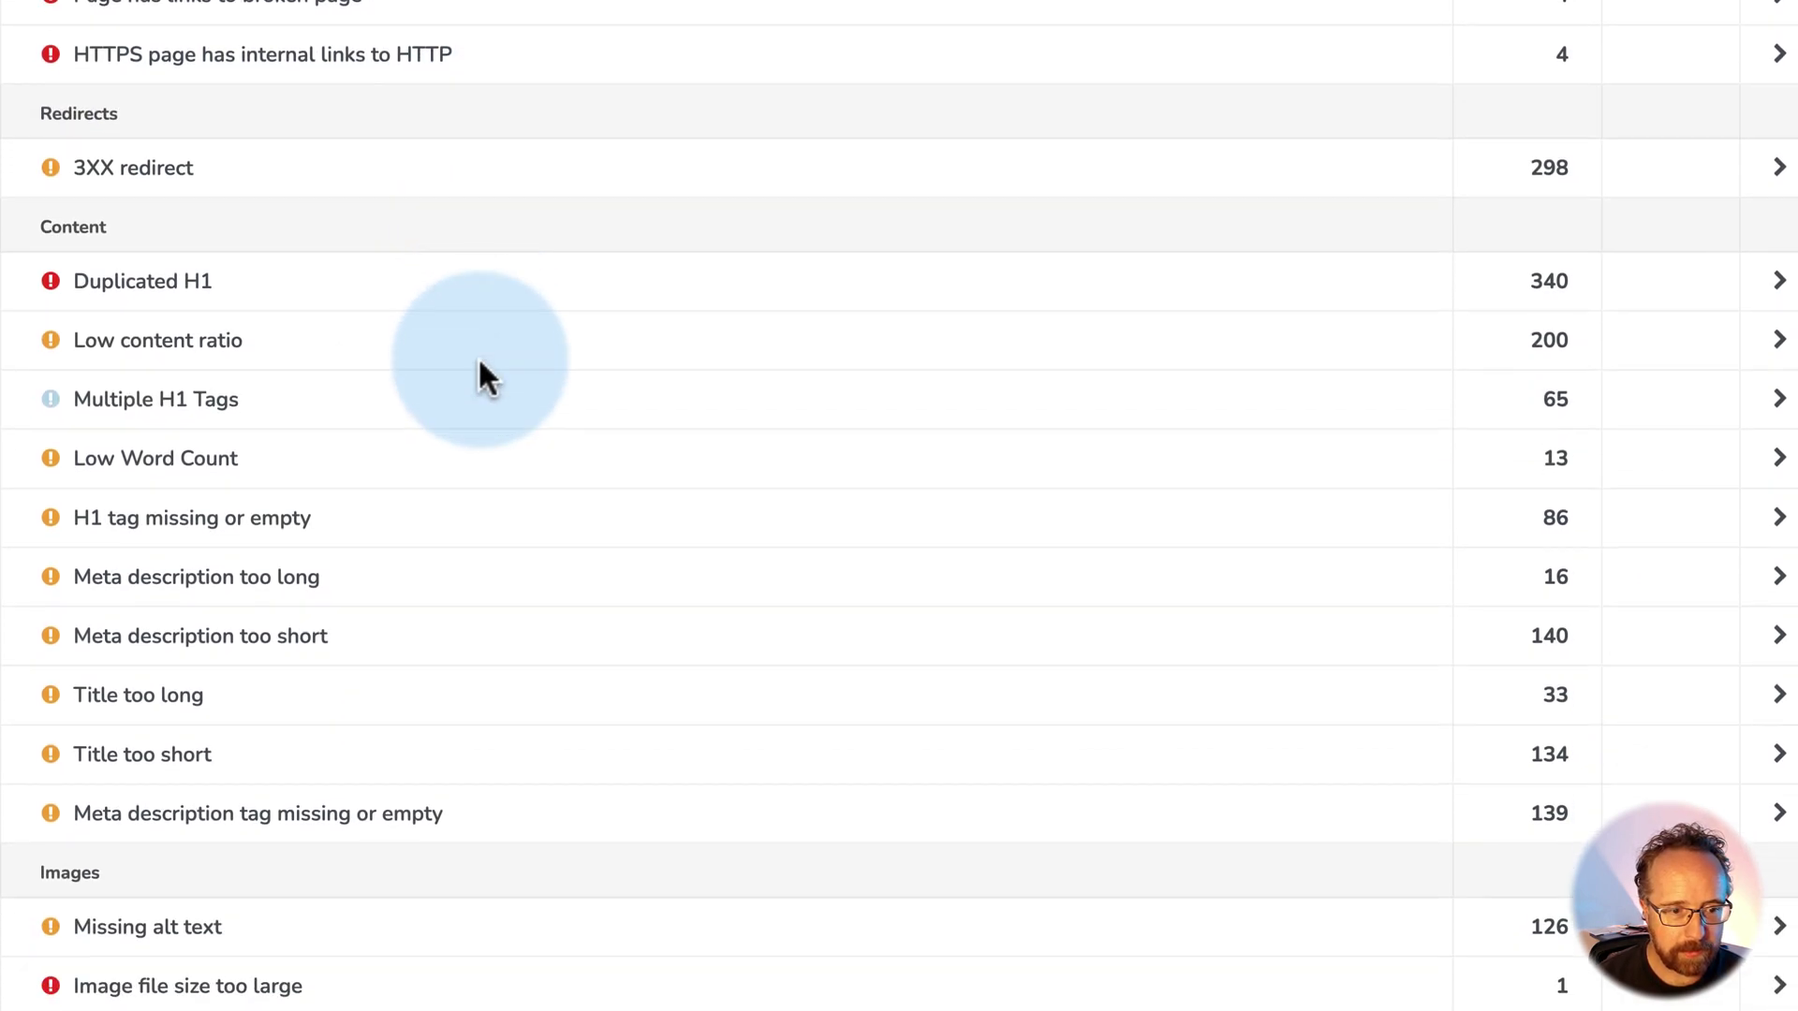
scroll(479, 367, "down", 3)
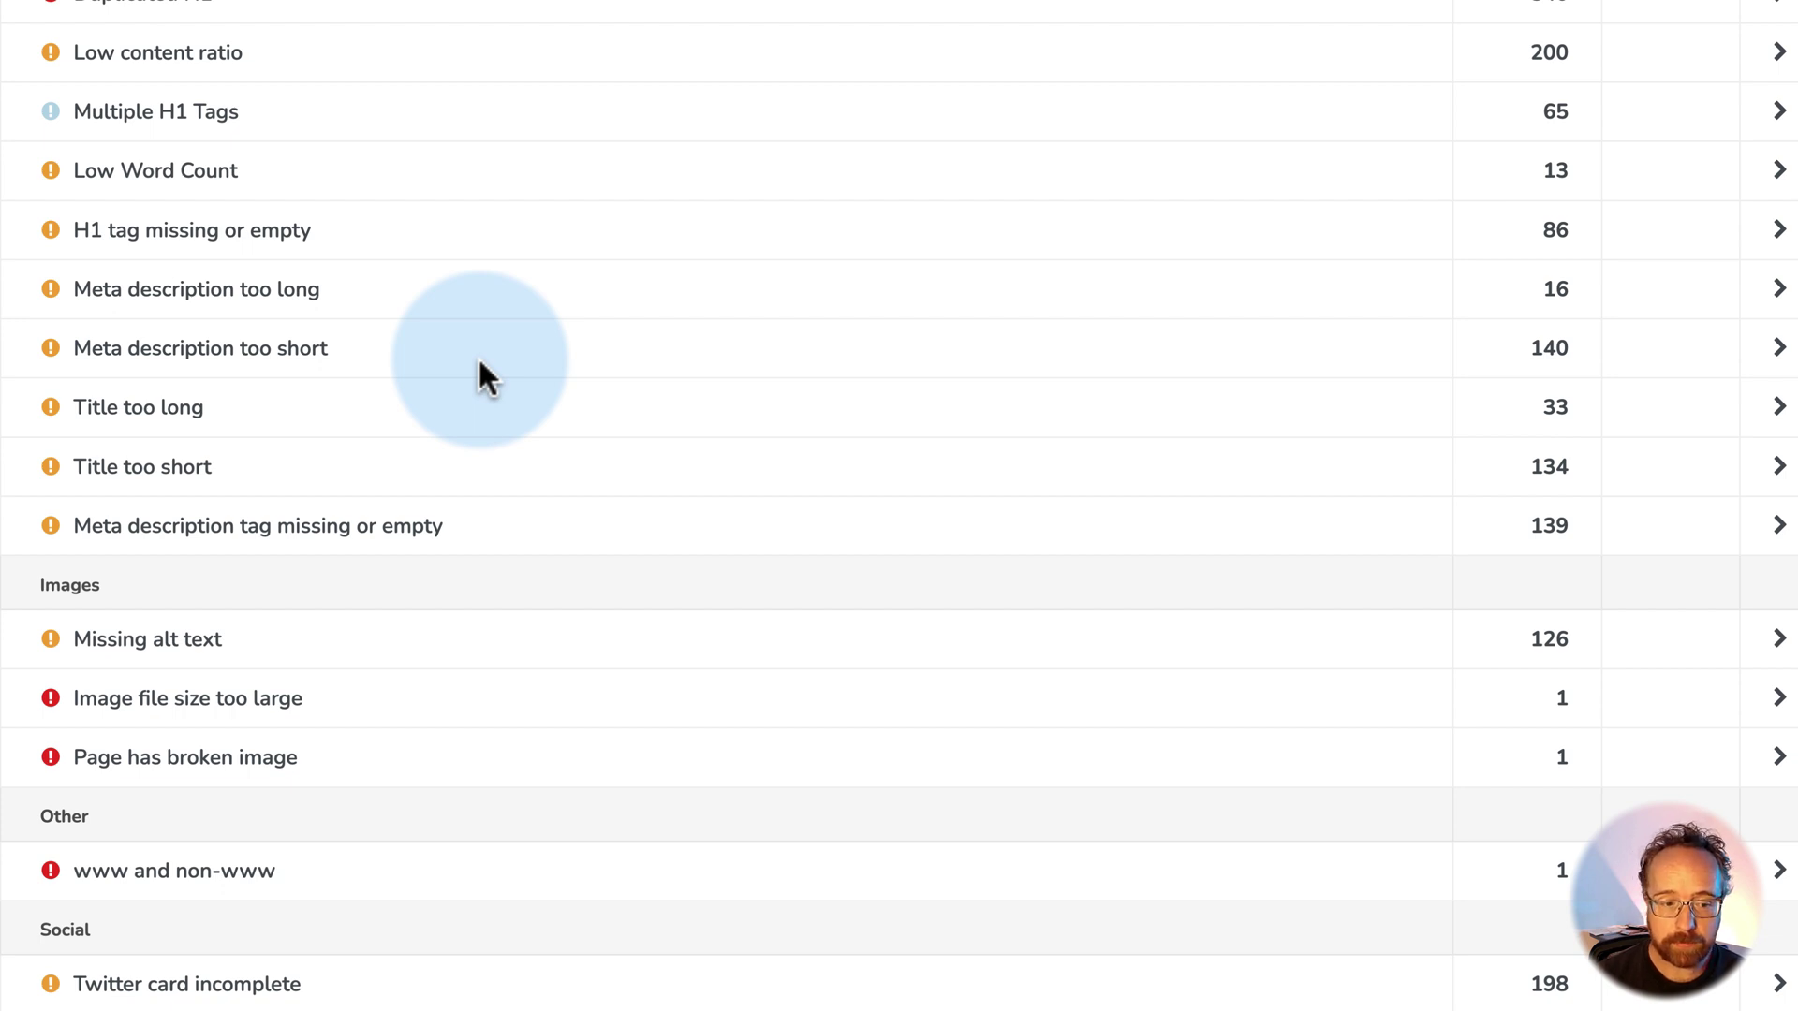
scroll(480, 360, "up", 9)
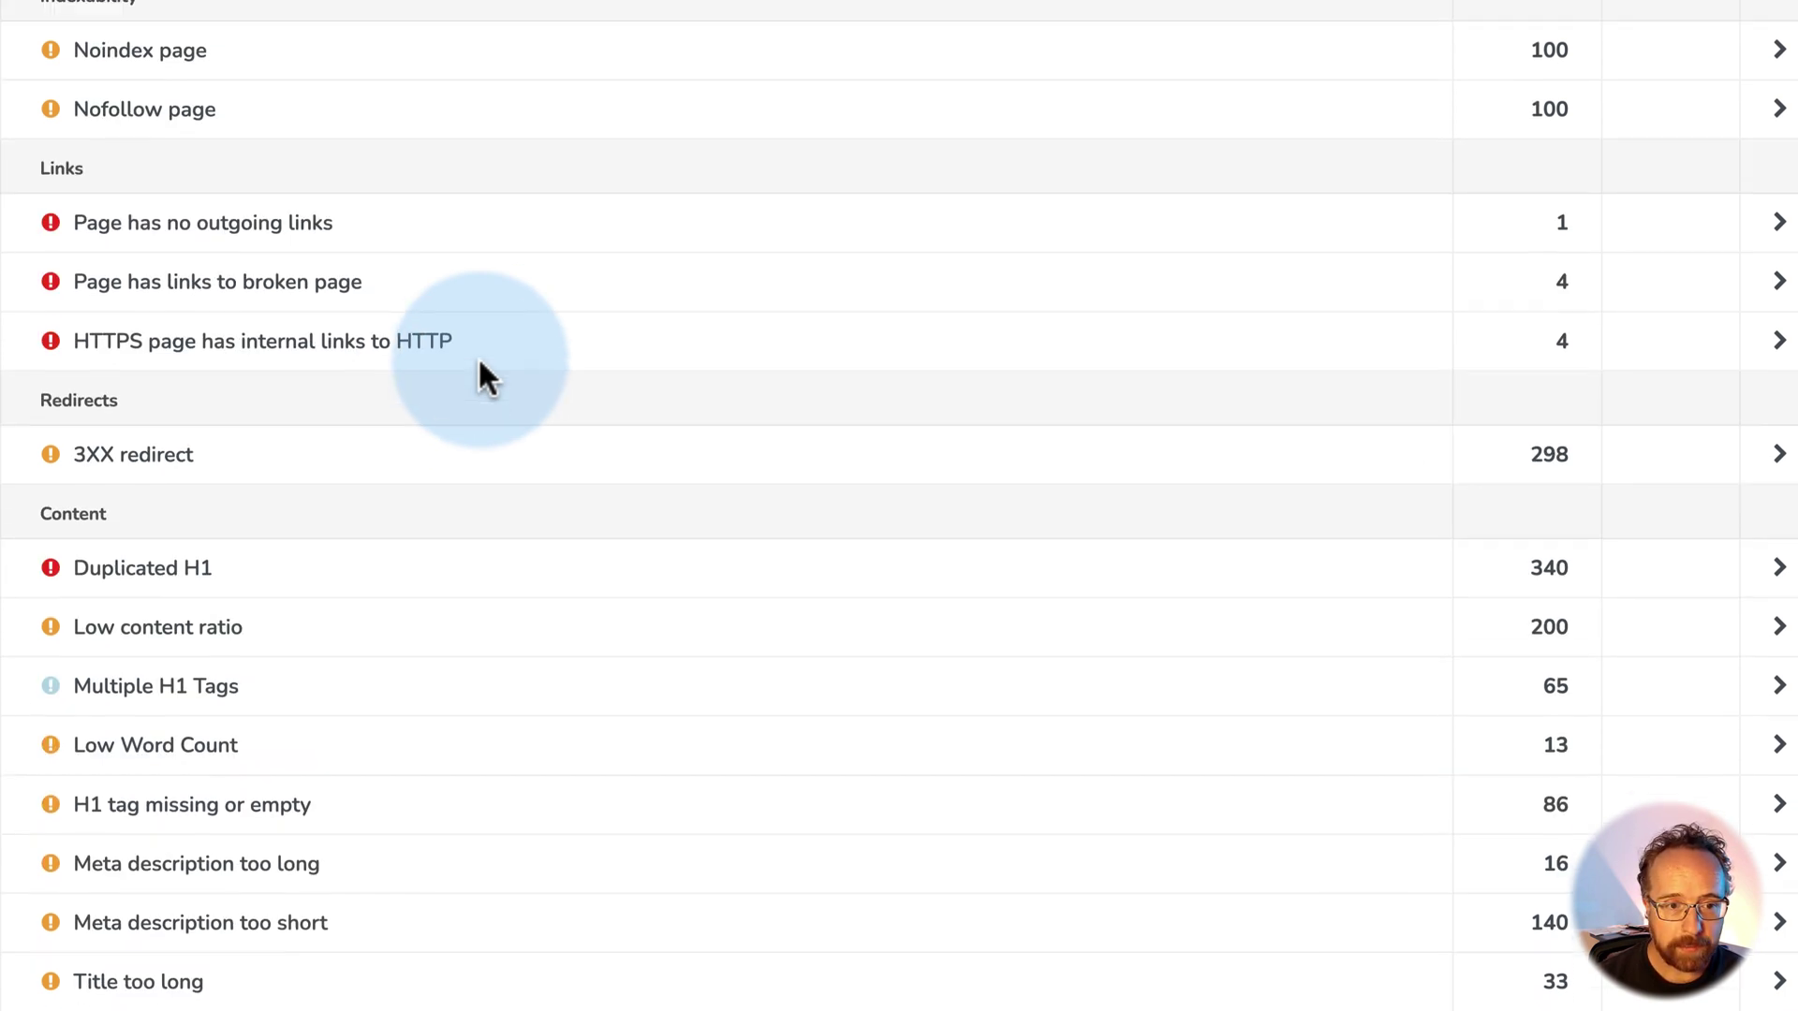
scroll(479, 362, "up", 1)
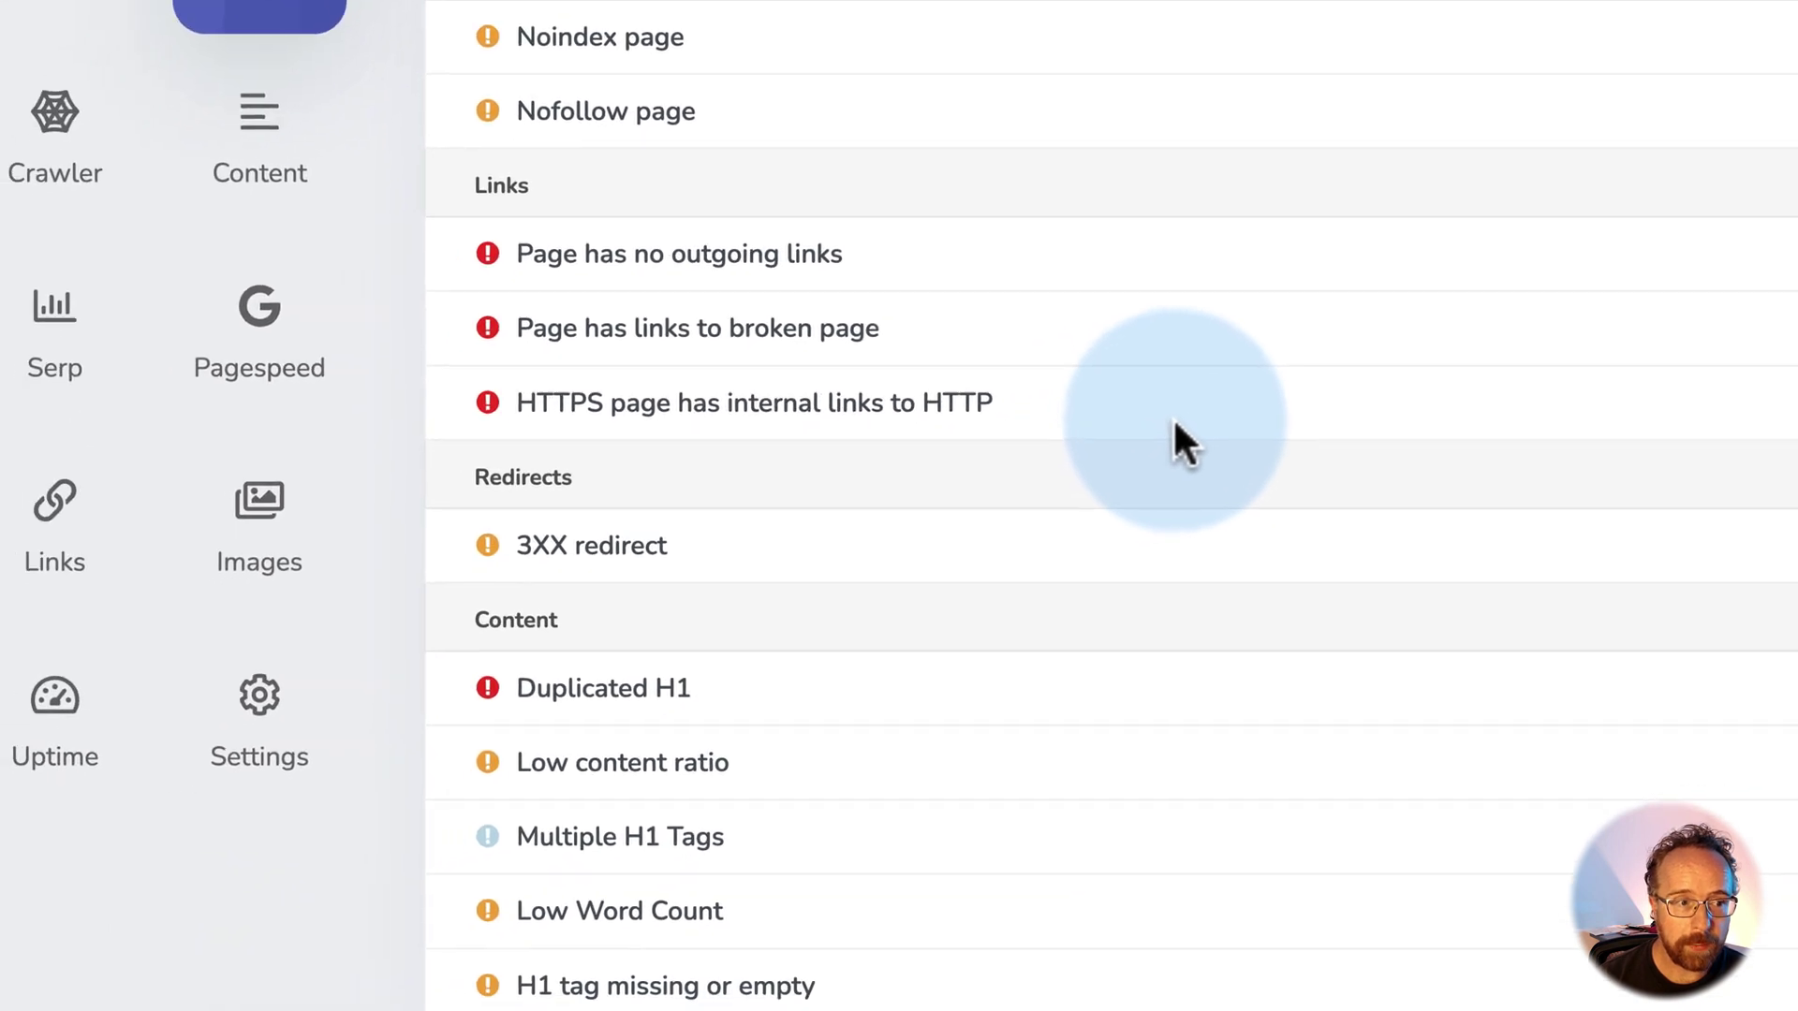
Show the Crawler section's Diagnostics report, followed by its Syntax Issues report.
left_click(55, 153)
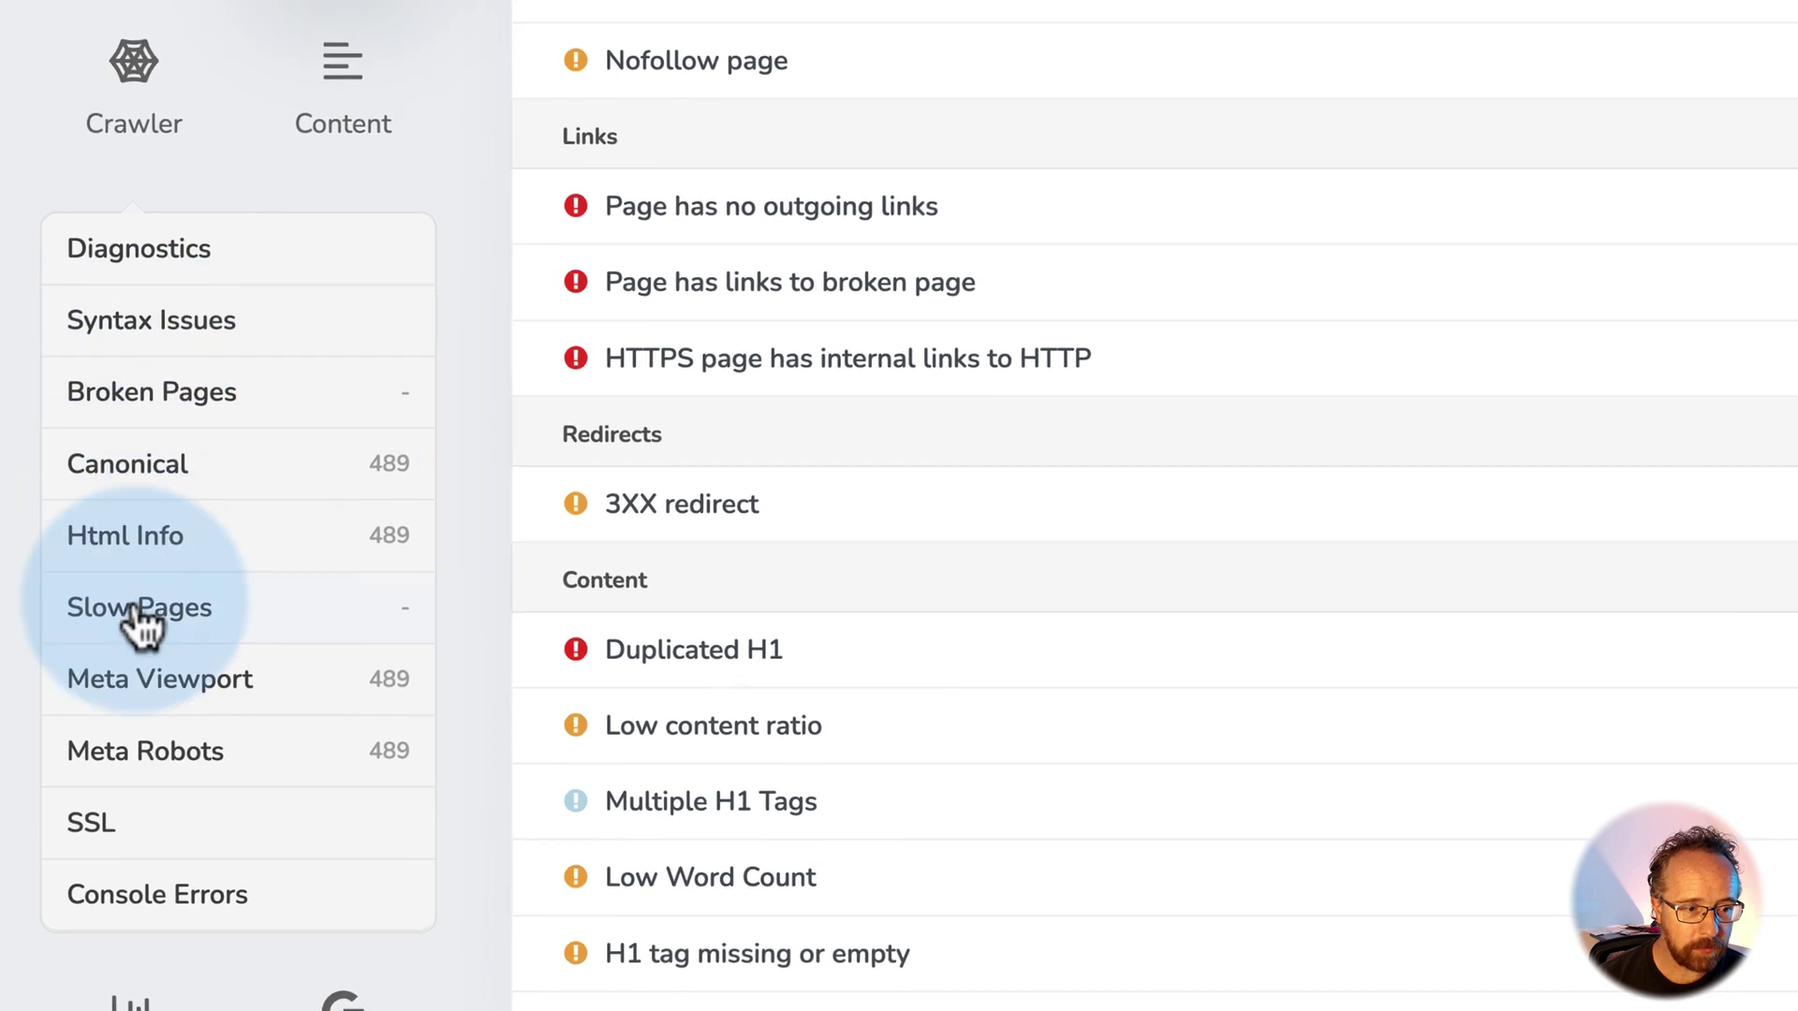
left_click(121, 251)
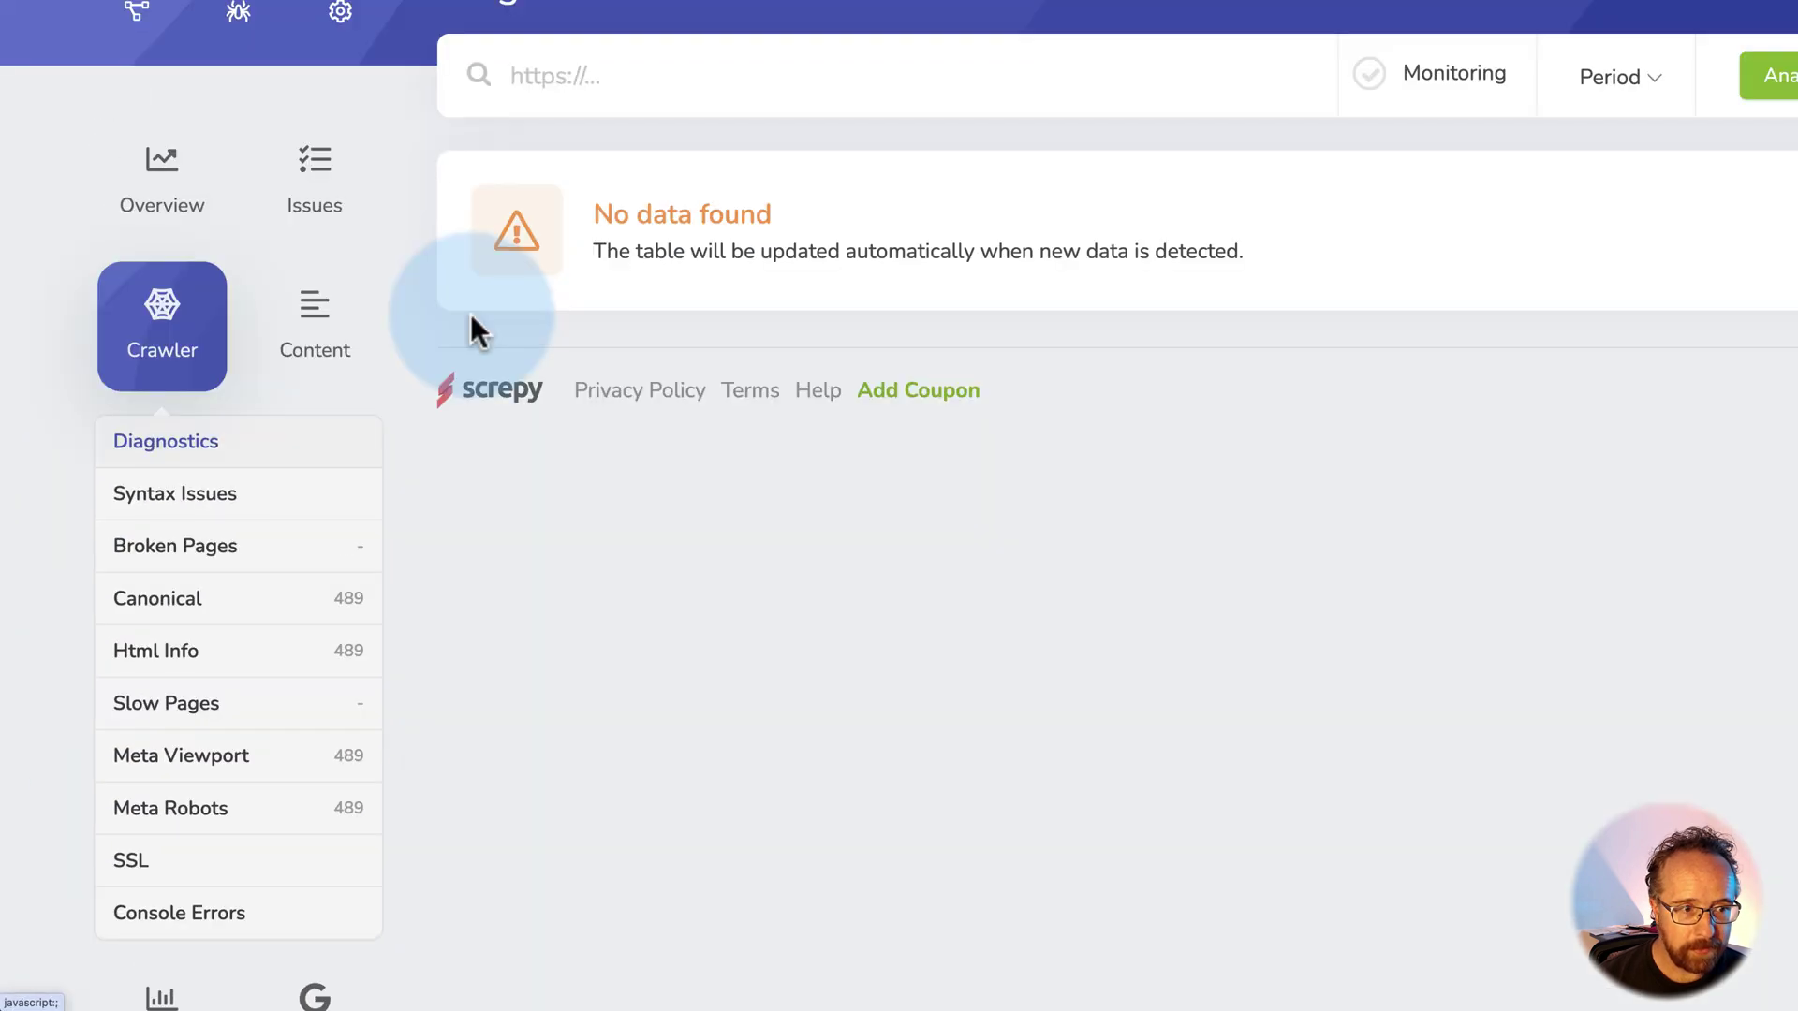
scroll(478, 332, "down", 1)
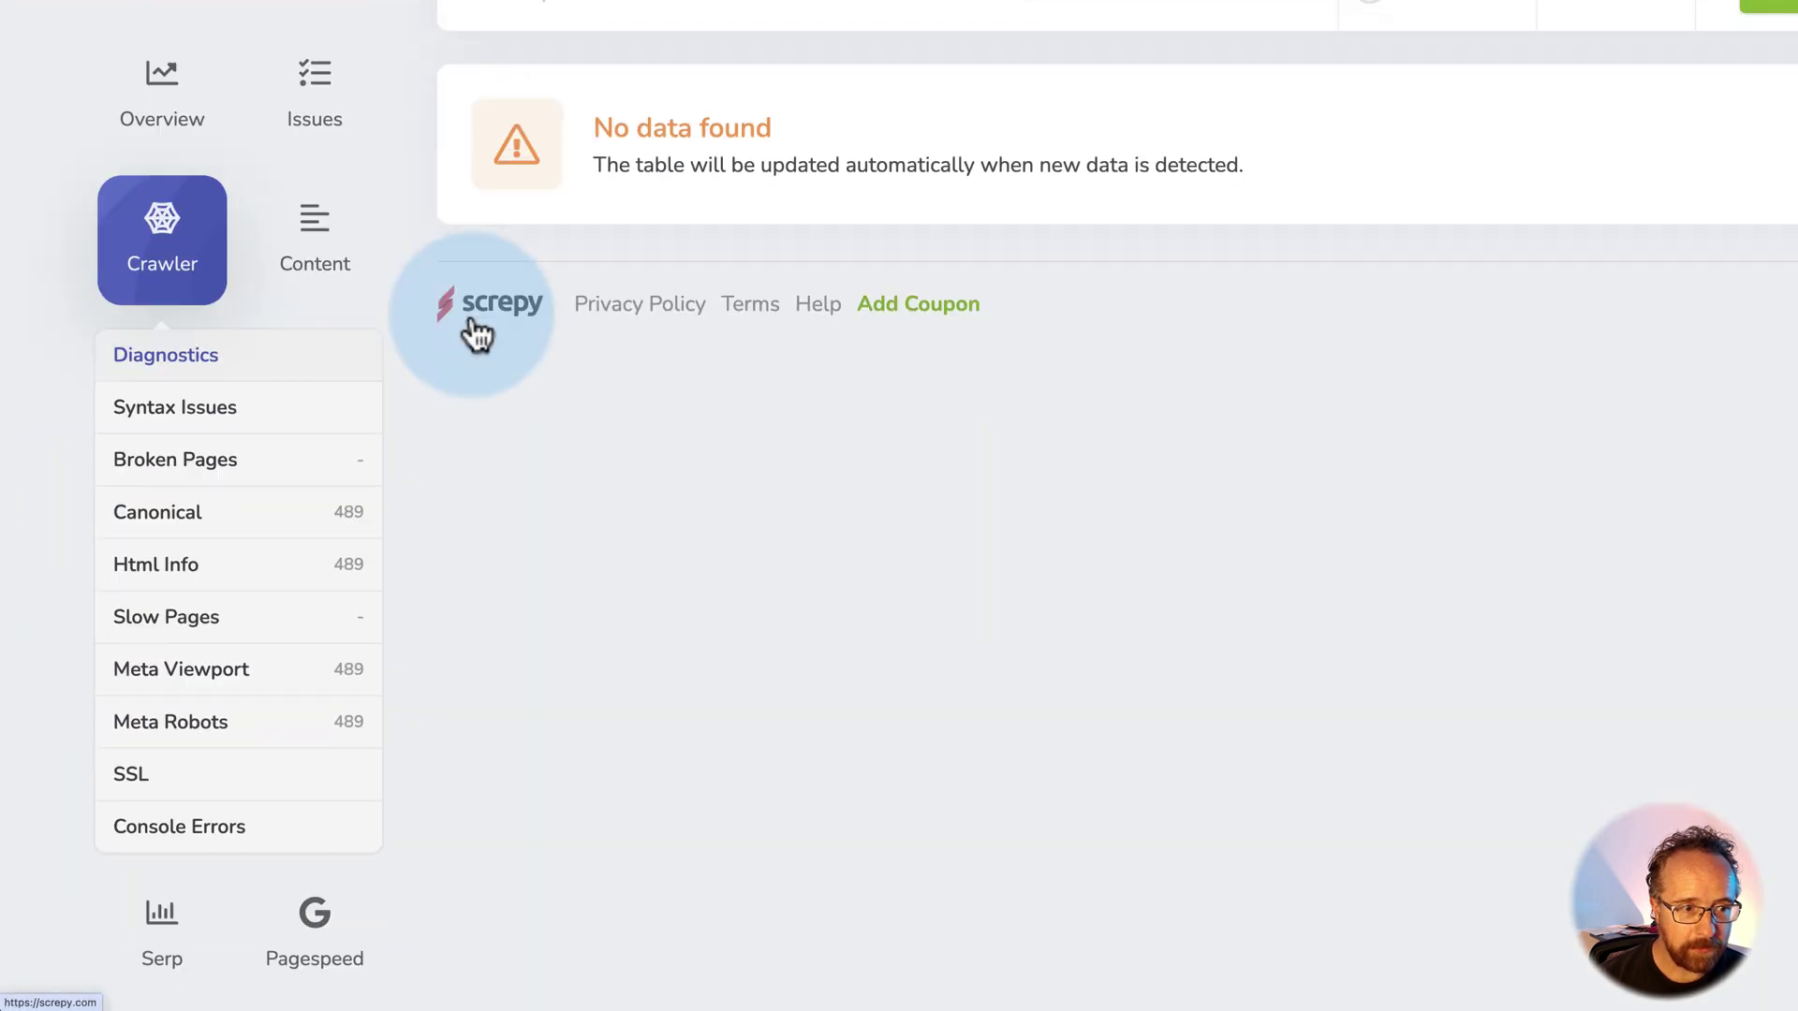
left_click(202, 418)
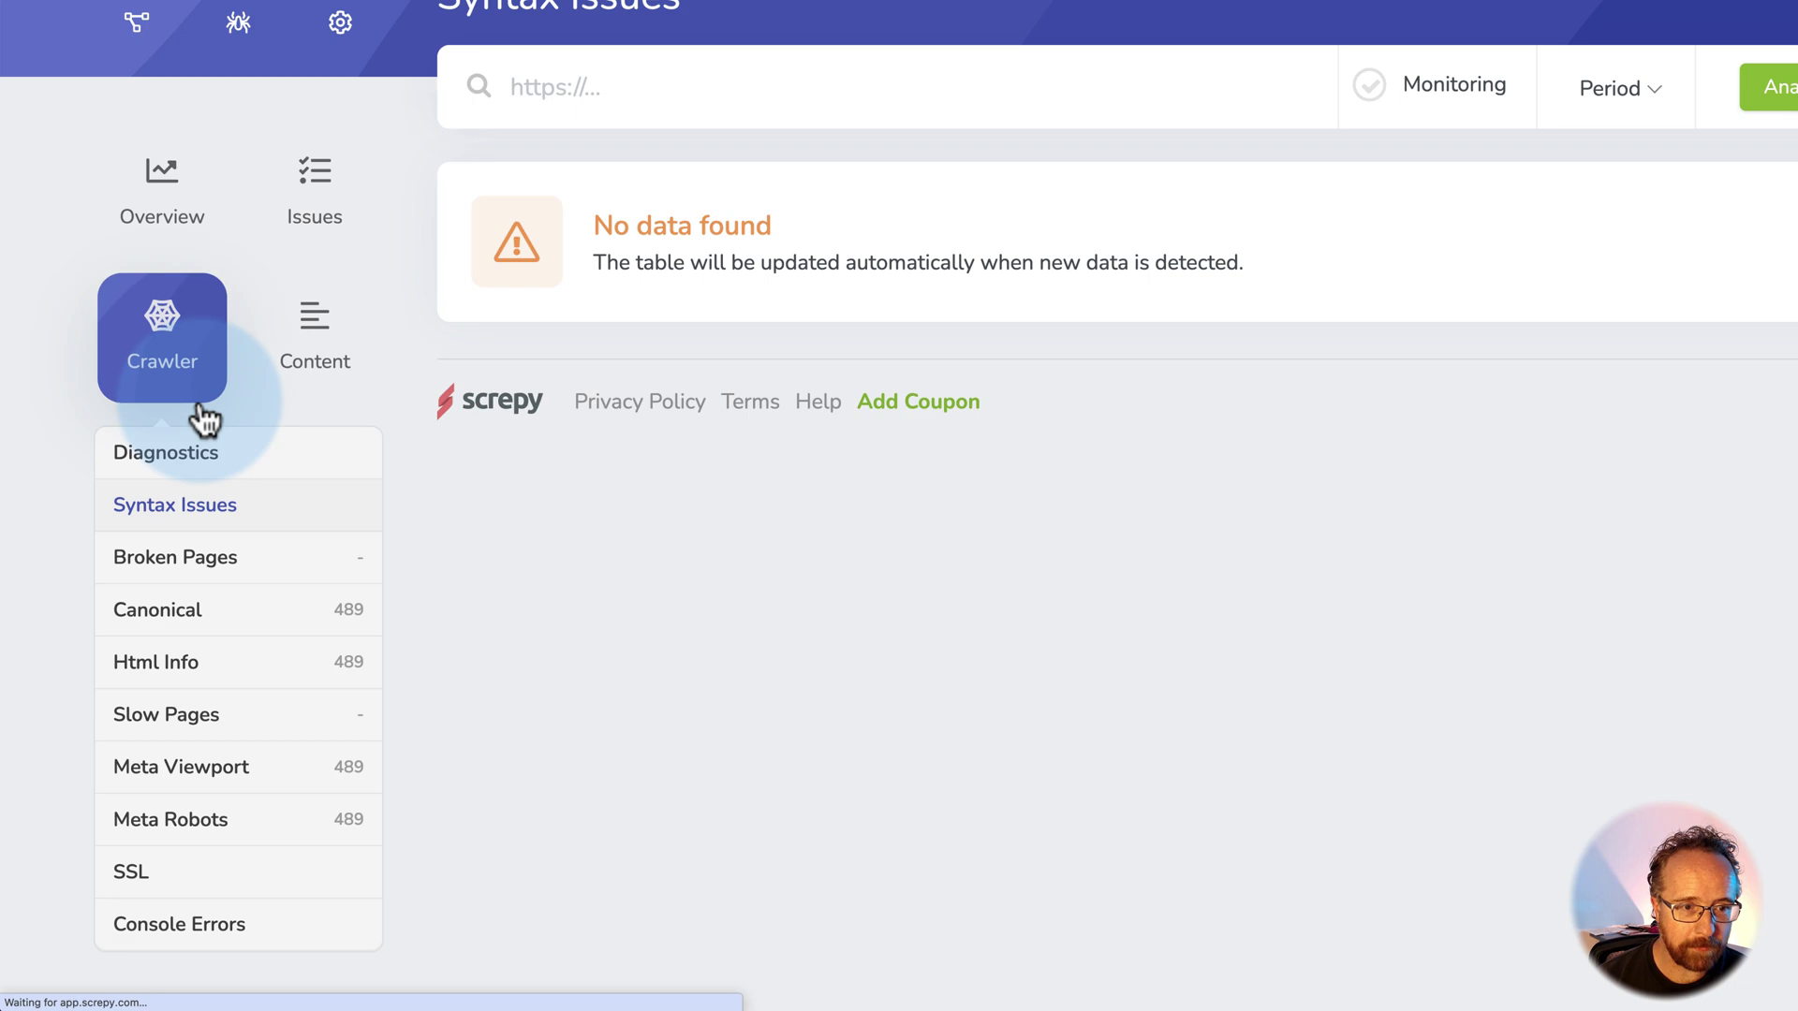
Go through the Crawler's Broken Pages and Canonical reports, and open the Html Info report.
left_click(164, 562)
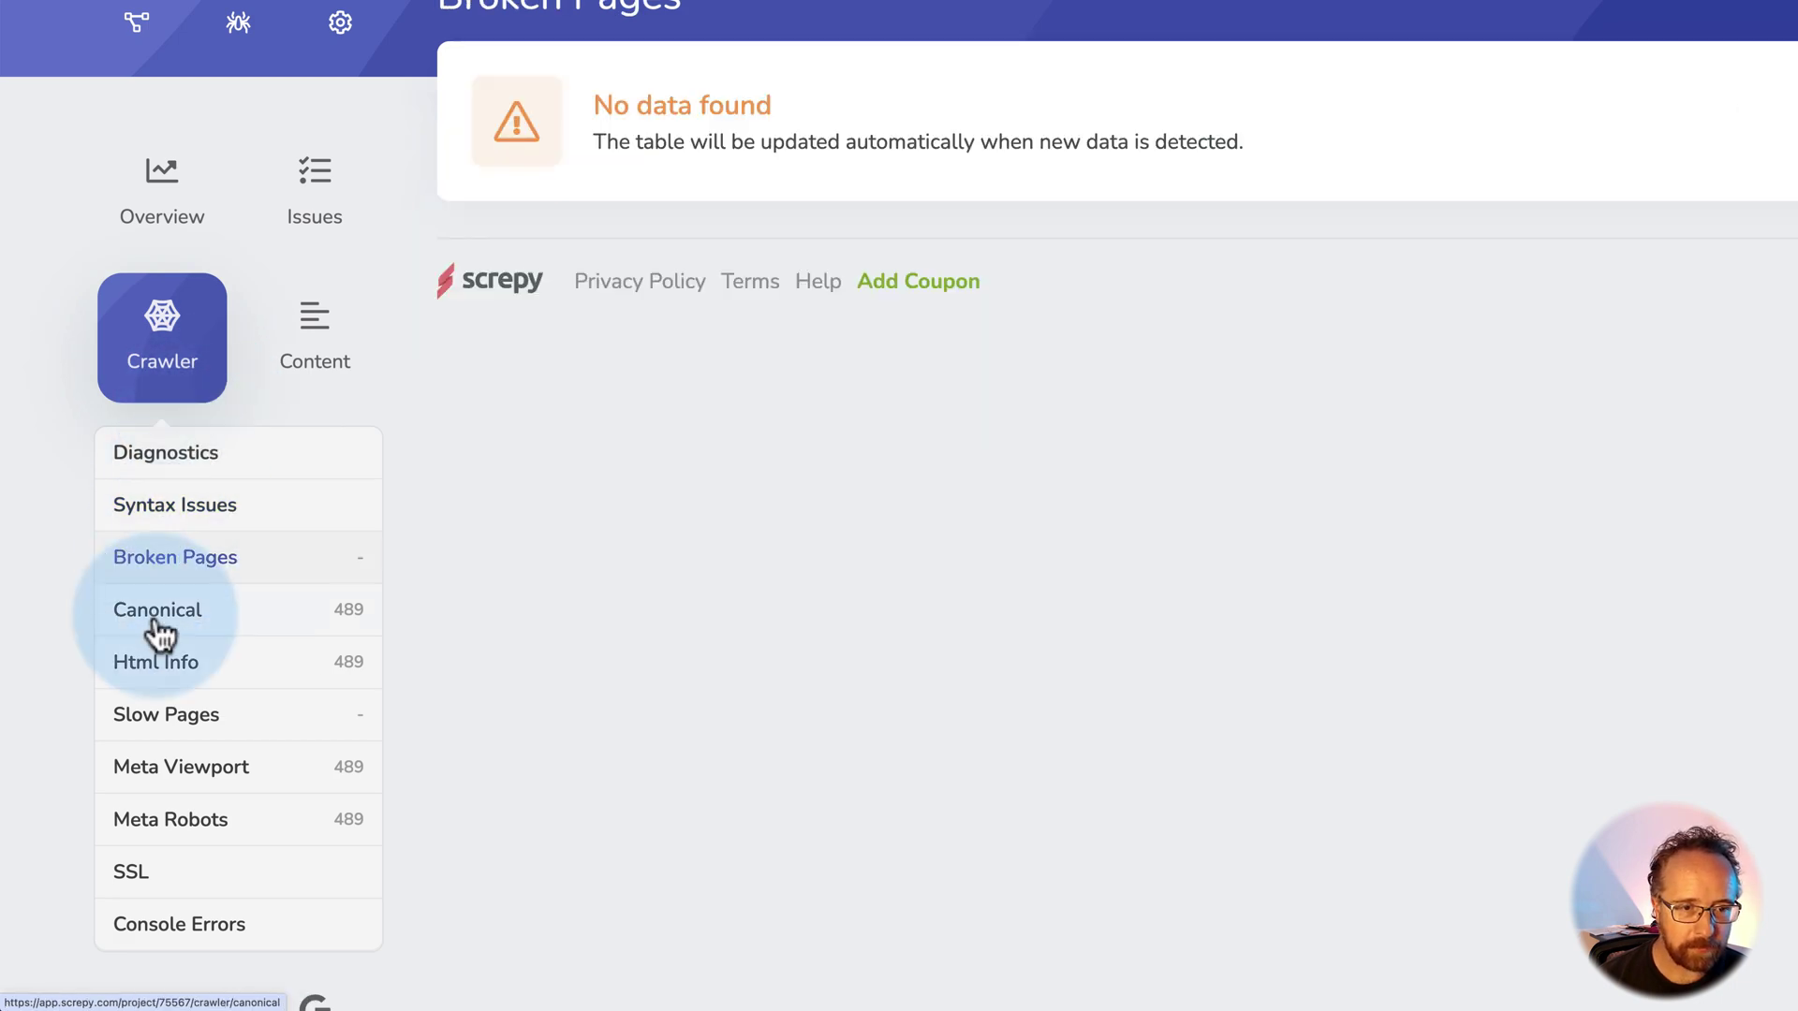
left_click(160, 618)
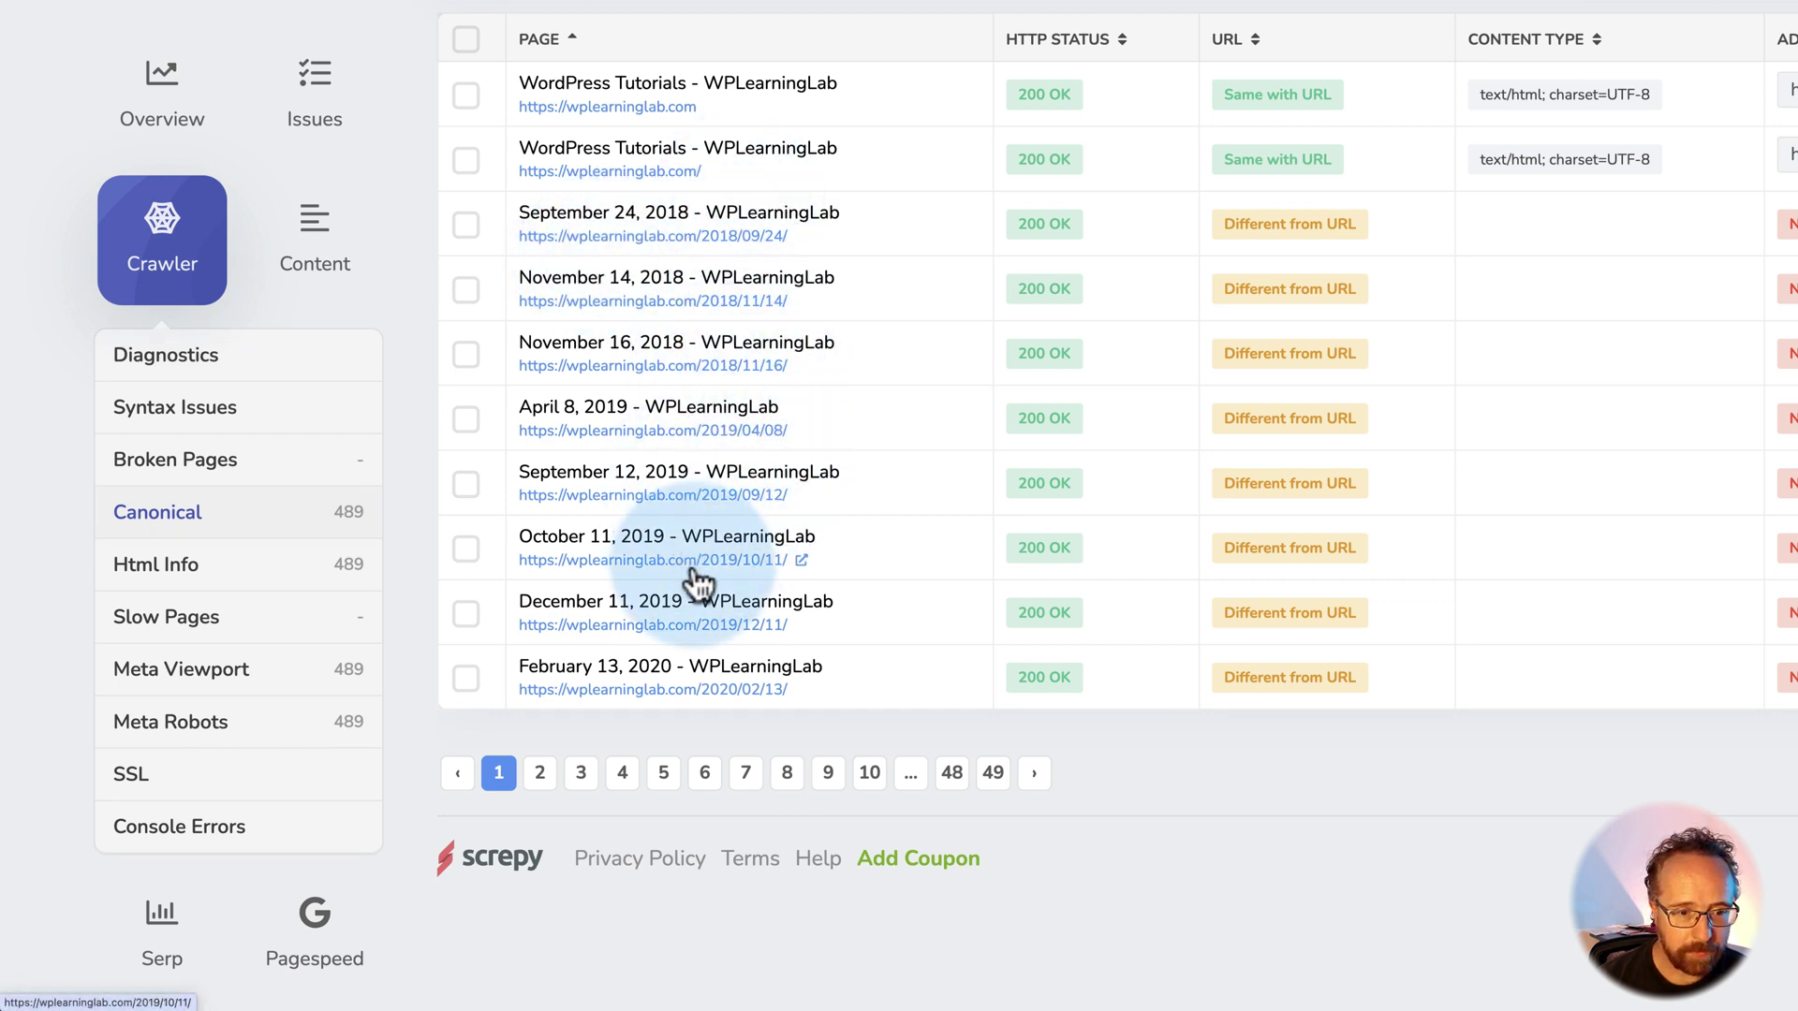
left_click(150, 564)
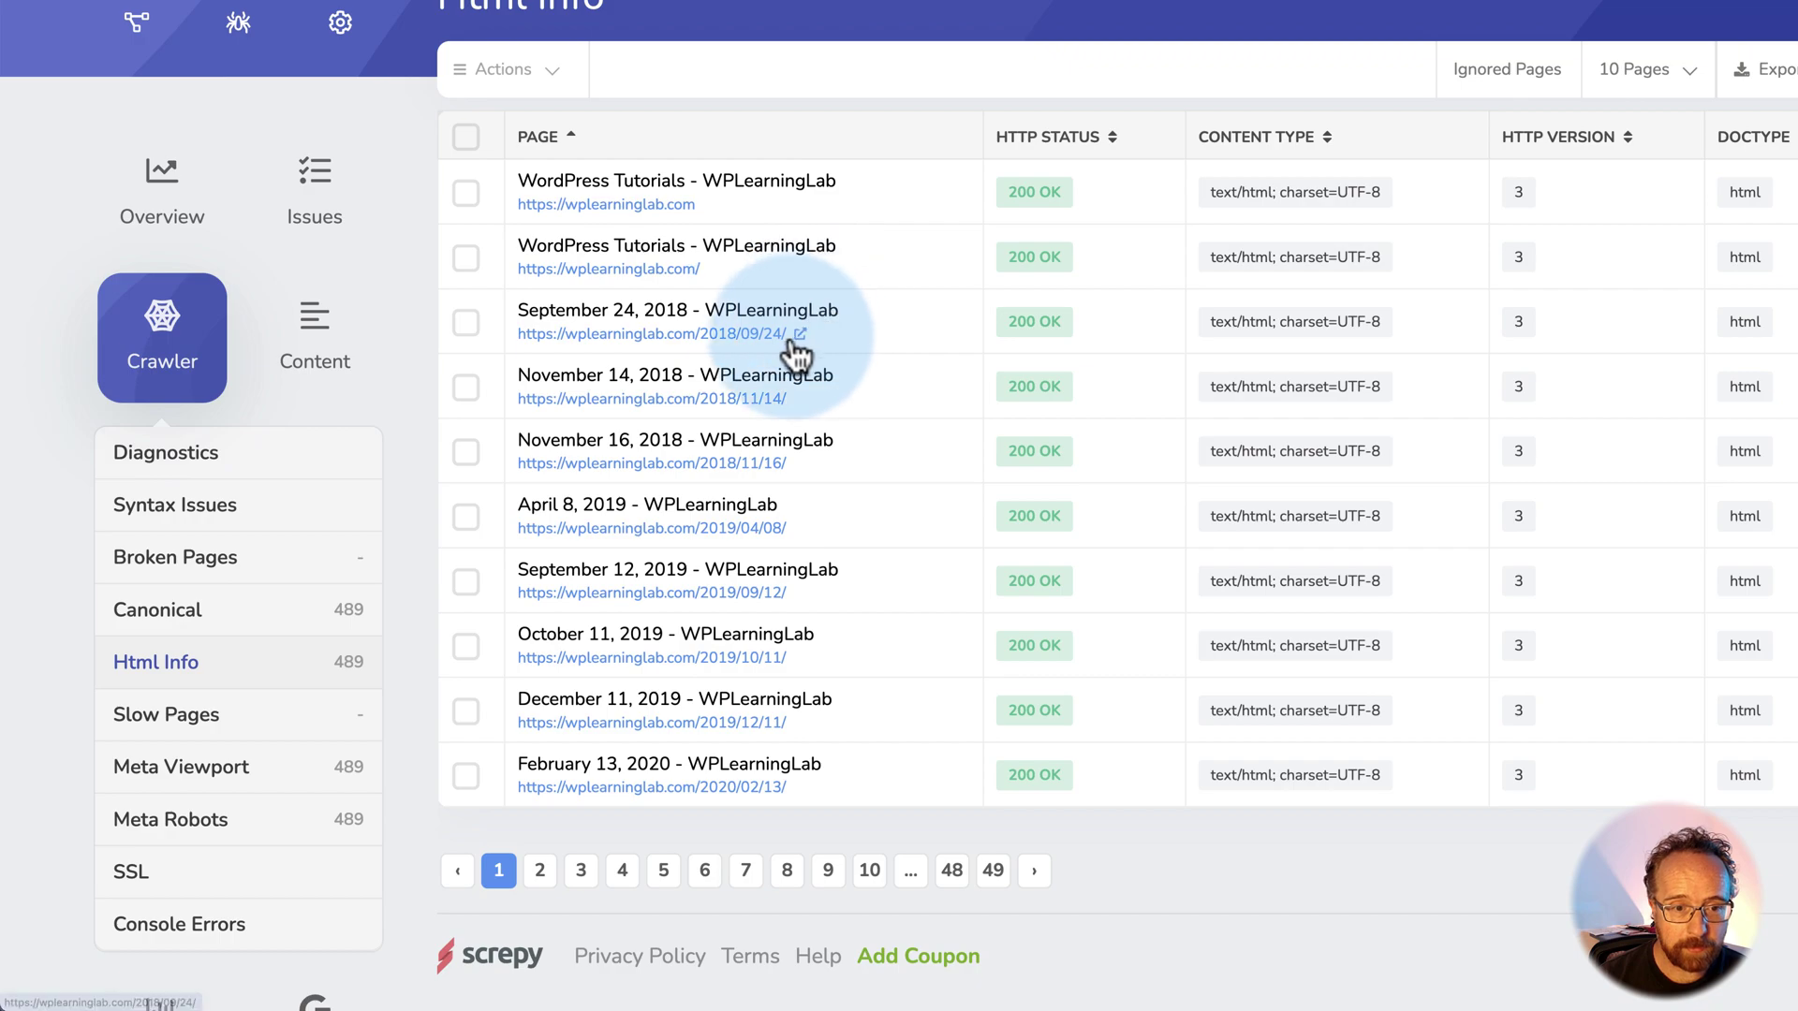
Inspect the September 24, 2018 archive page listed in Html Info, and return to the report's page list.
left_click(742, 329)
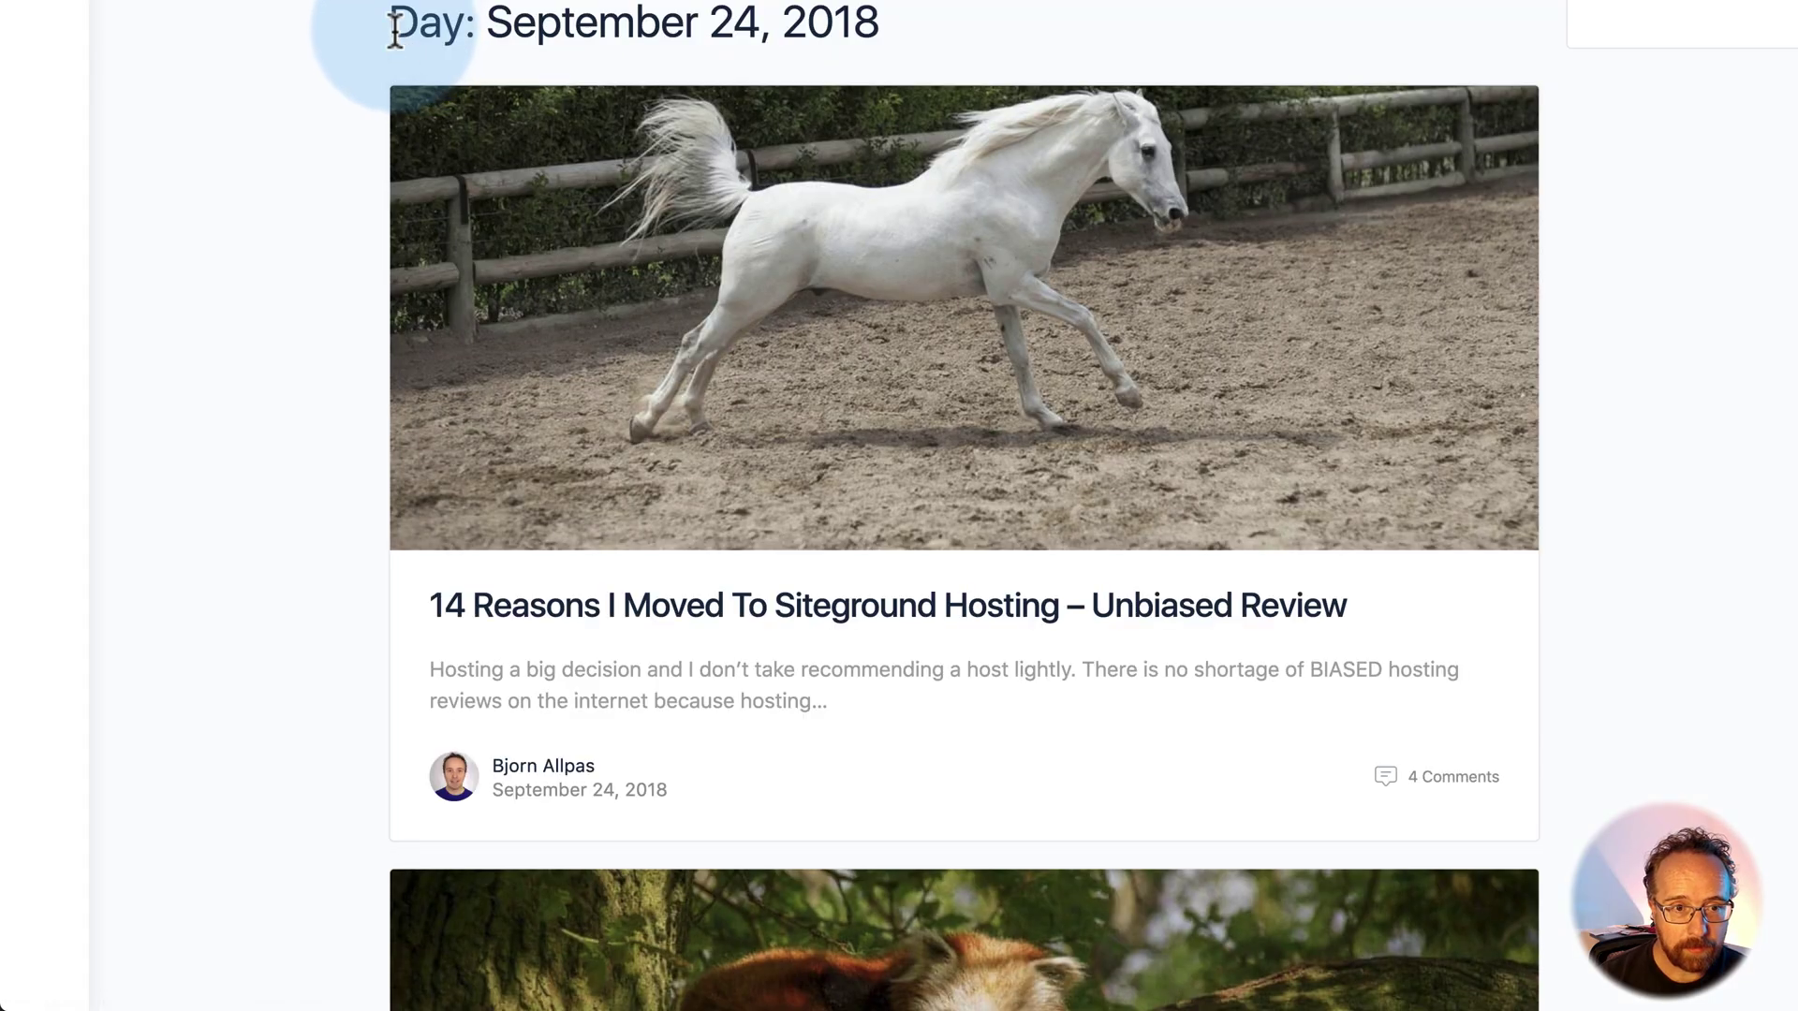
left_click_drag(392, 23, 899, 26)
scroll(312, 101, "down", 1)
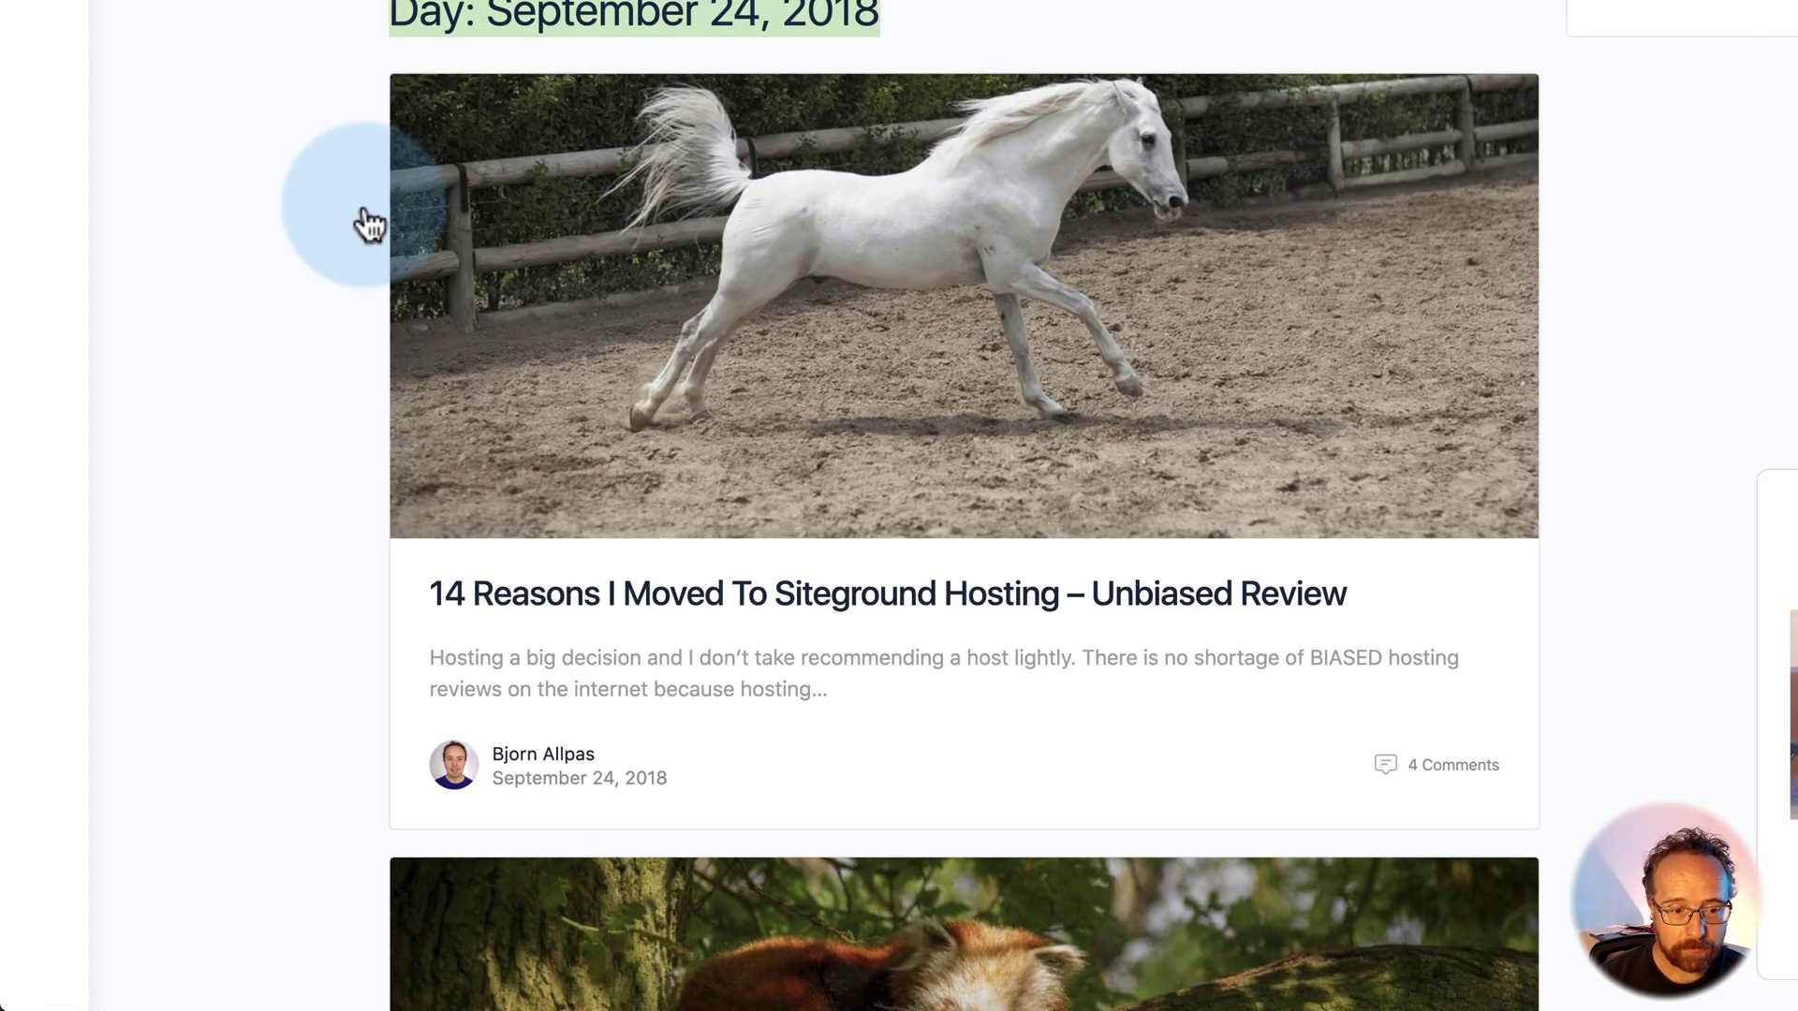
scroll(598, 16, "down", 9)
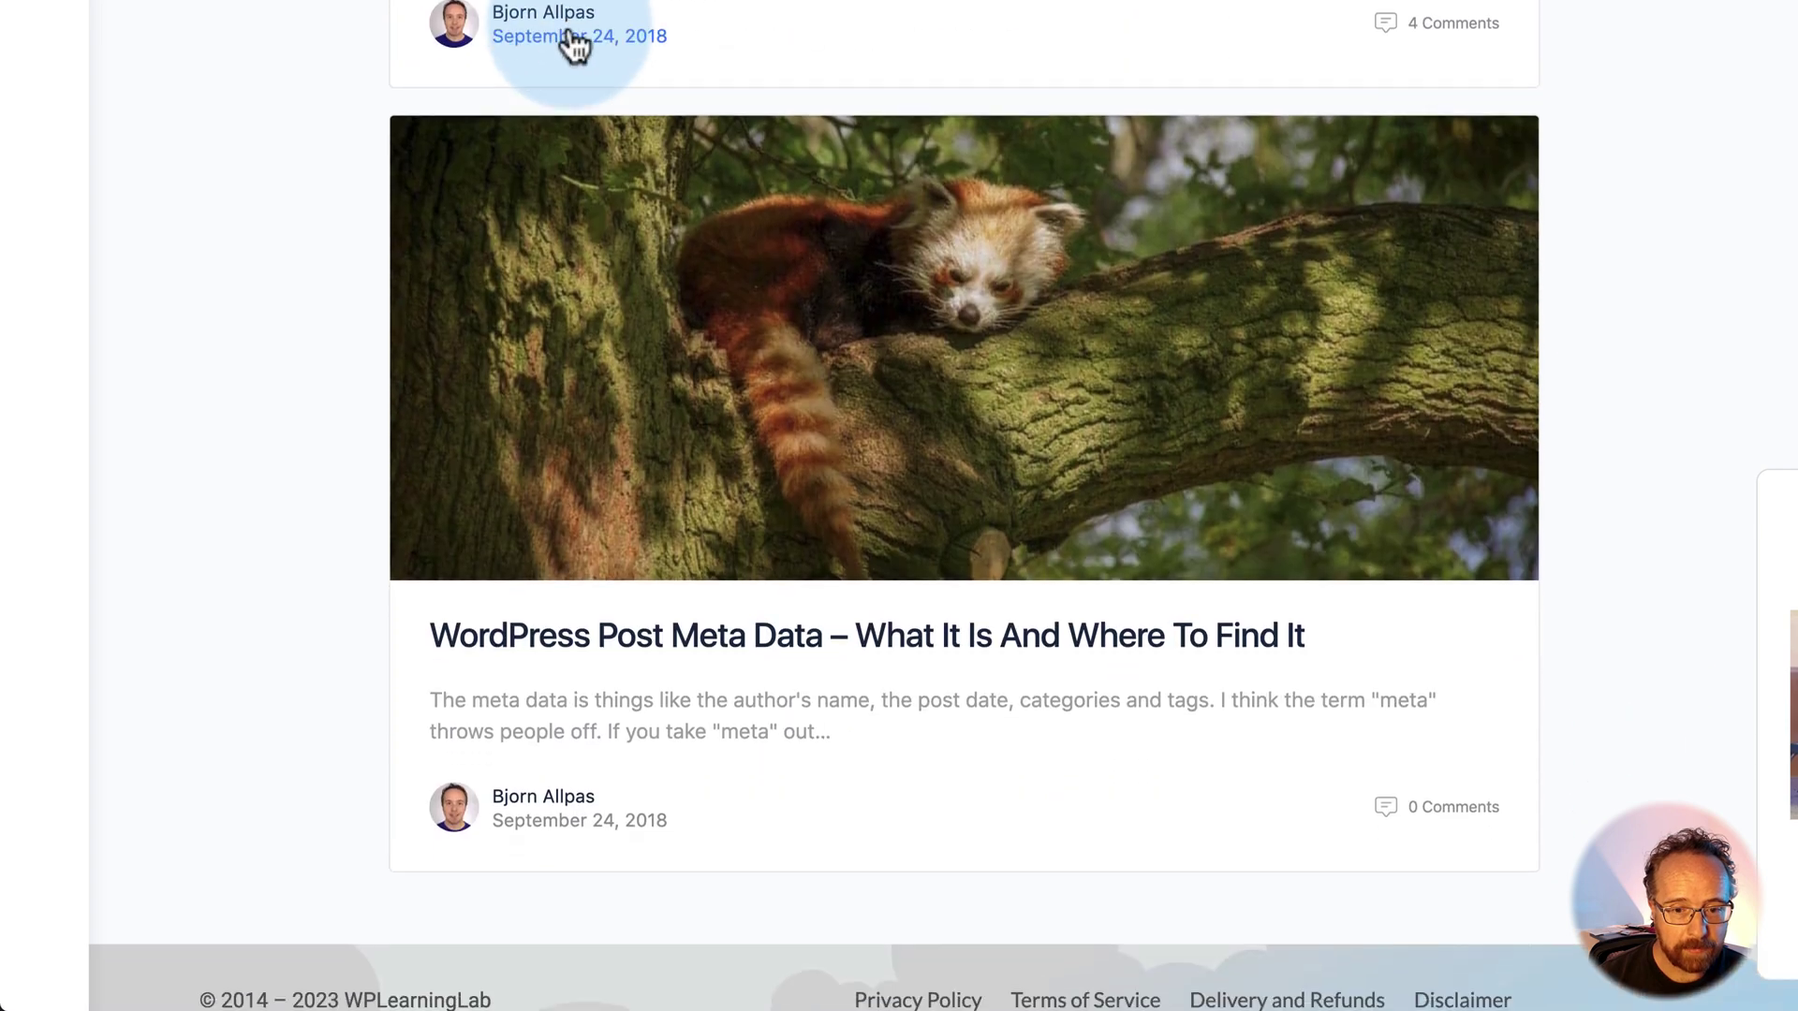
scroll(574, 44, "up", 6)
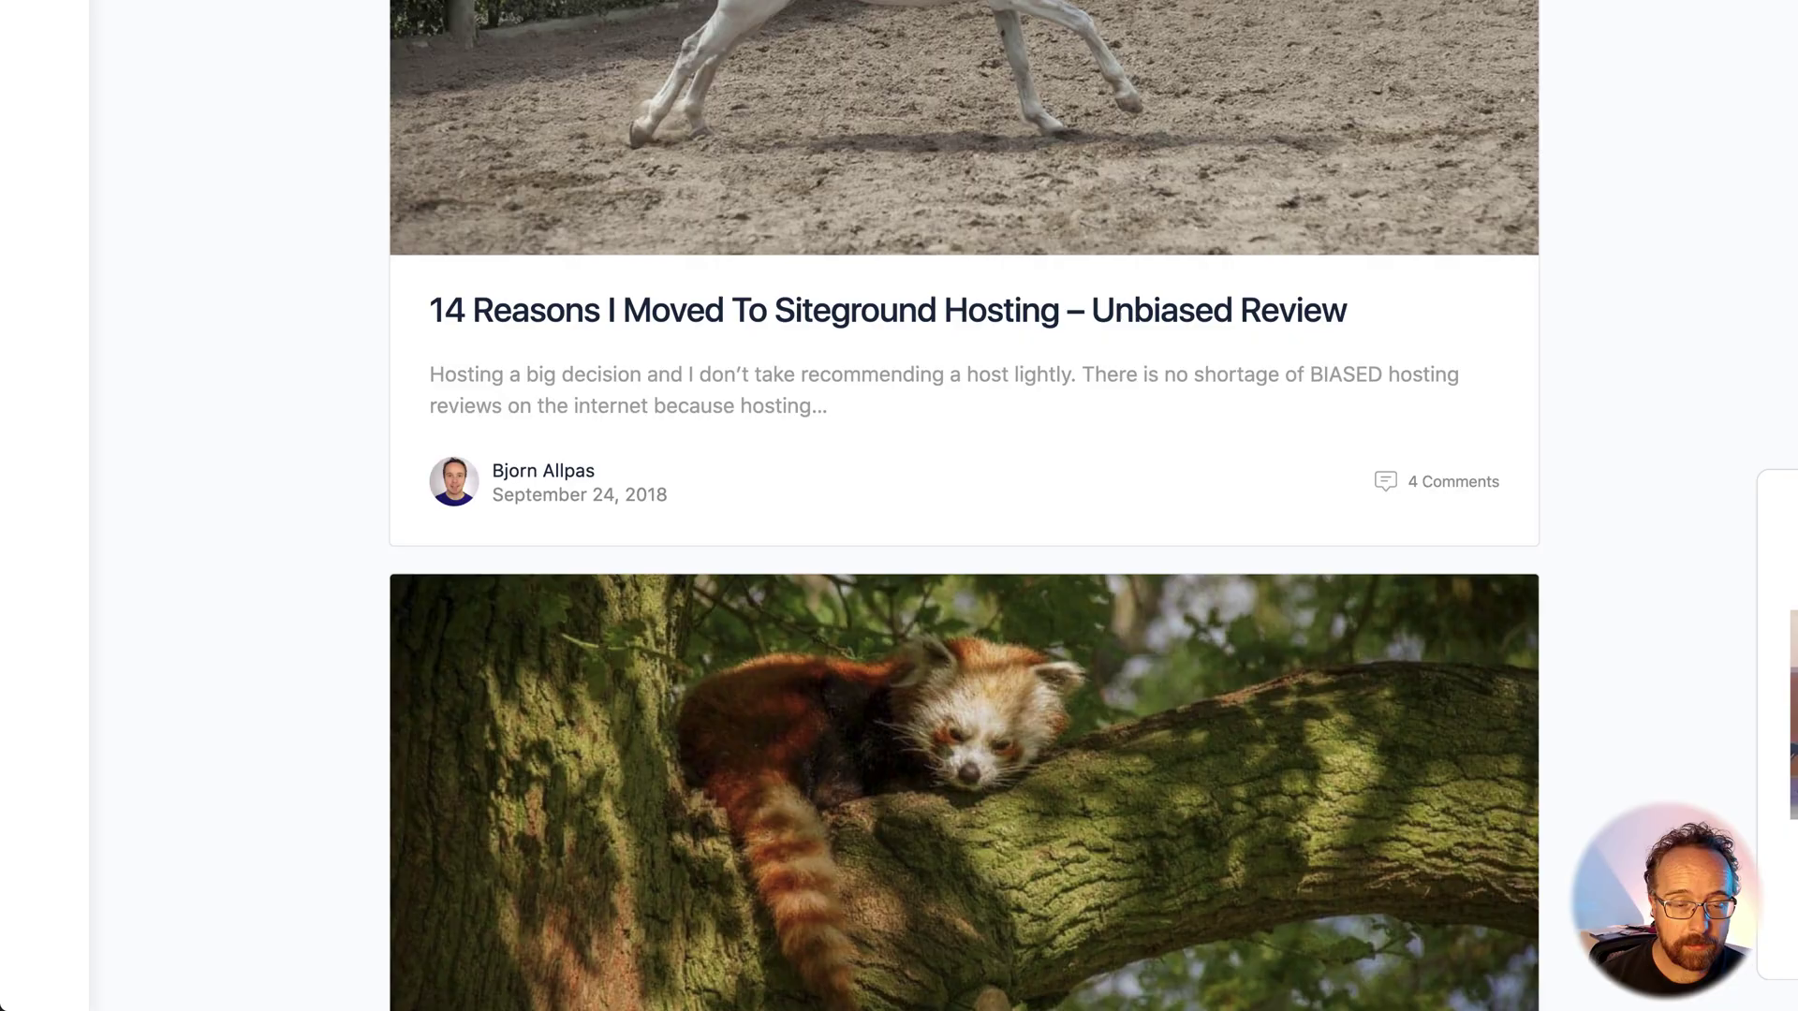
left_click(817, 347)
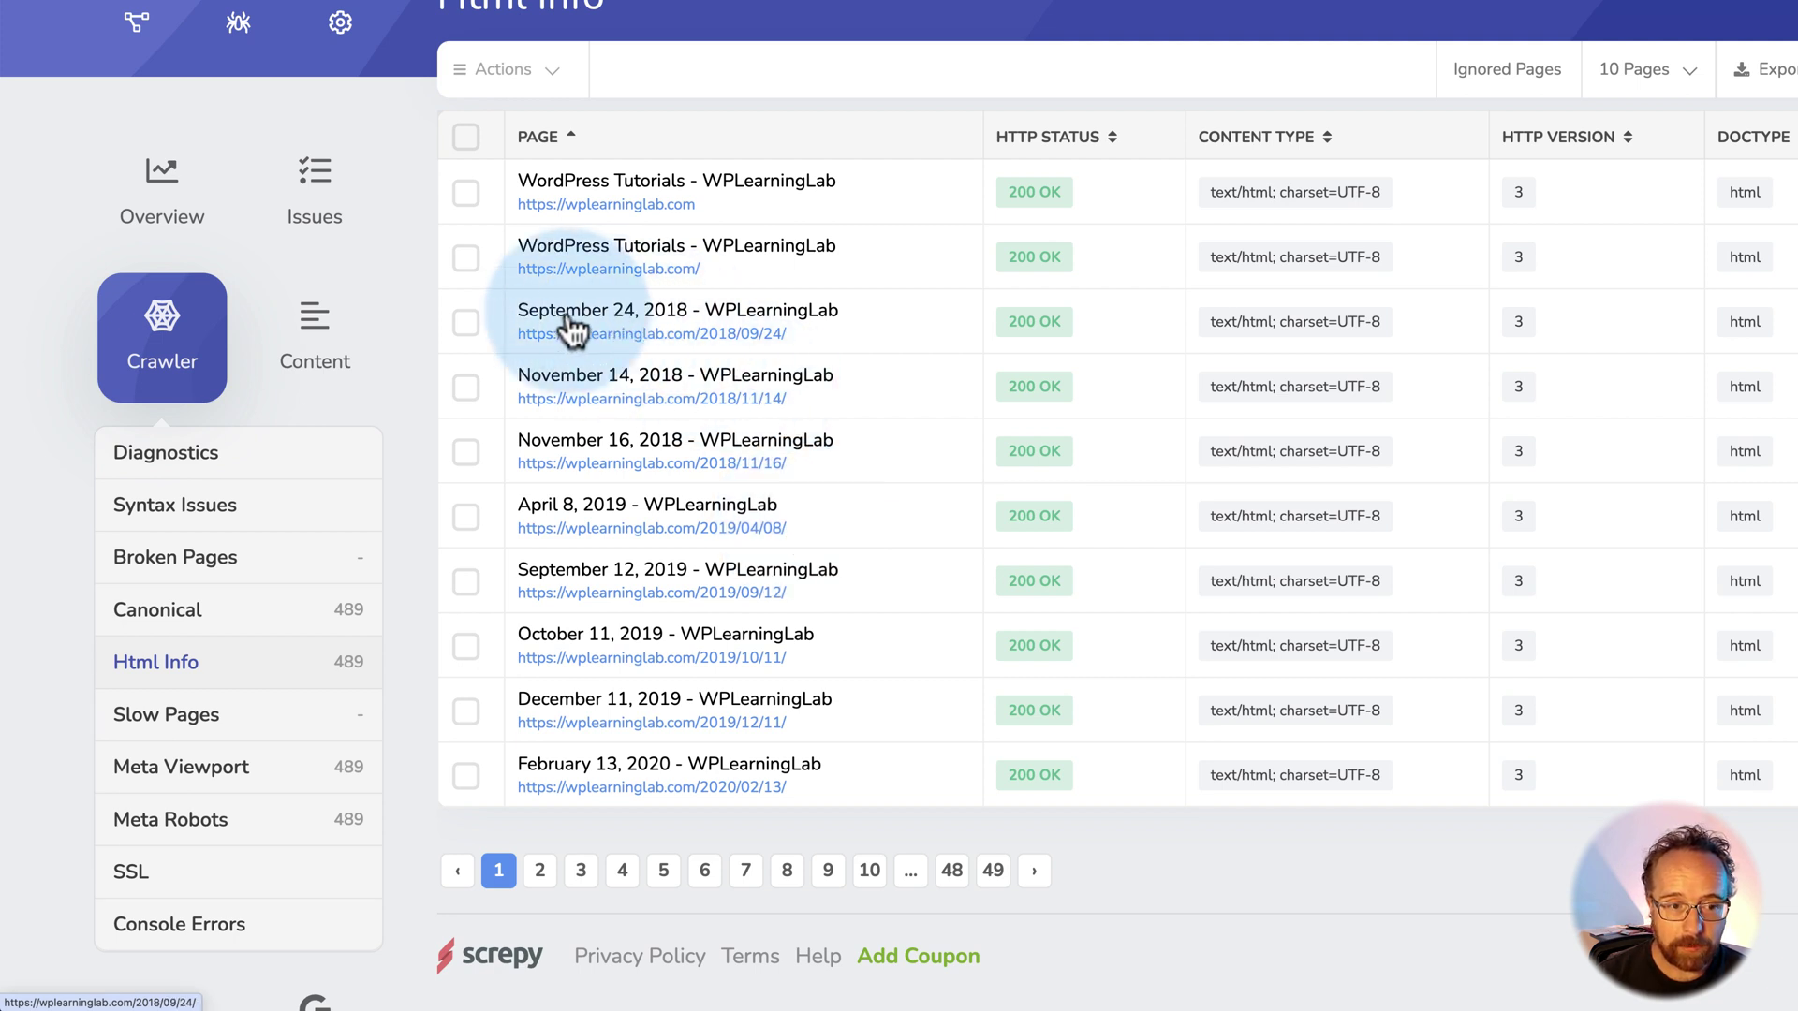
scroll(425, 617, "down", 3)
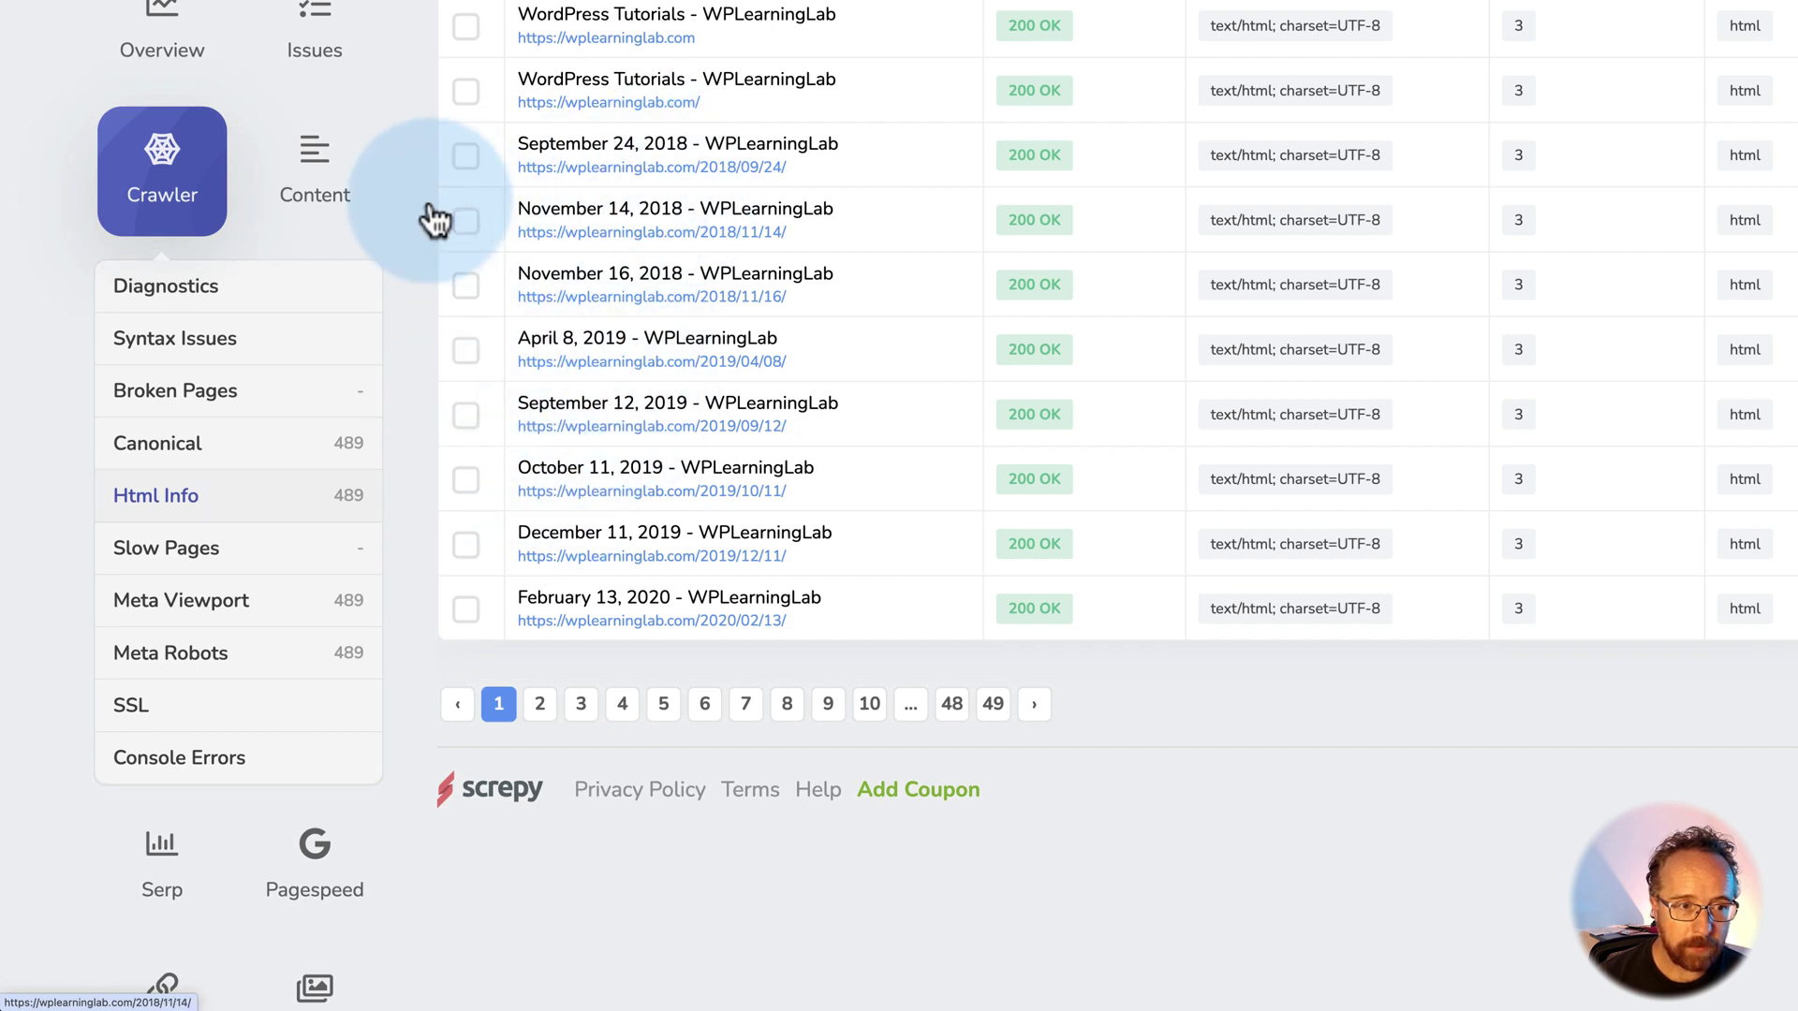
Open the Content section's Keywords report and look over the keyword usage tables and the available content checks.
left_click(333, 192)
left_click(240, 295)
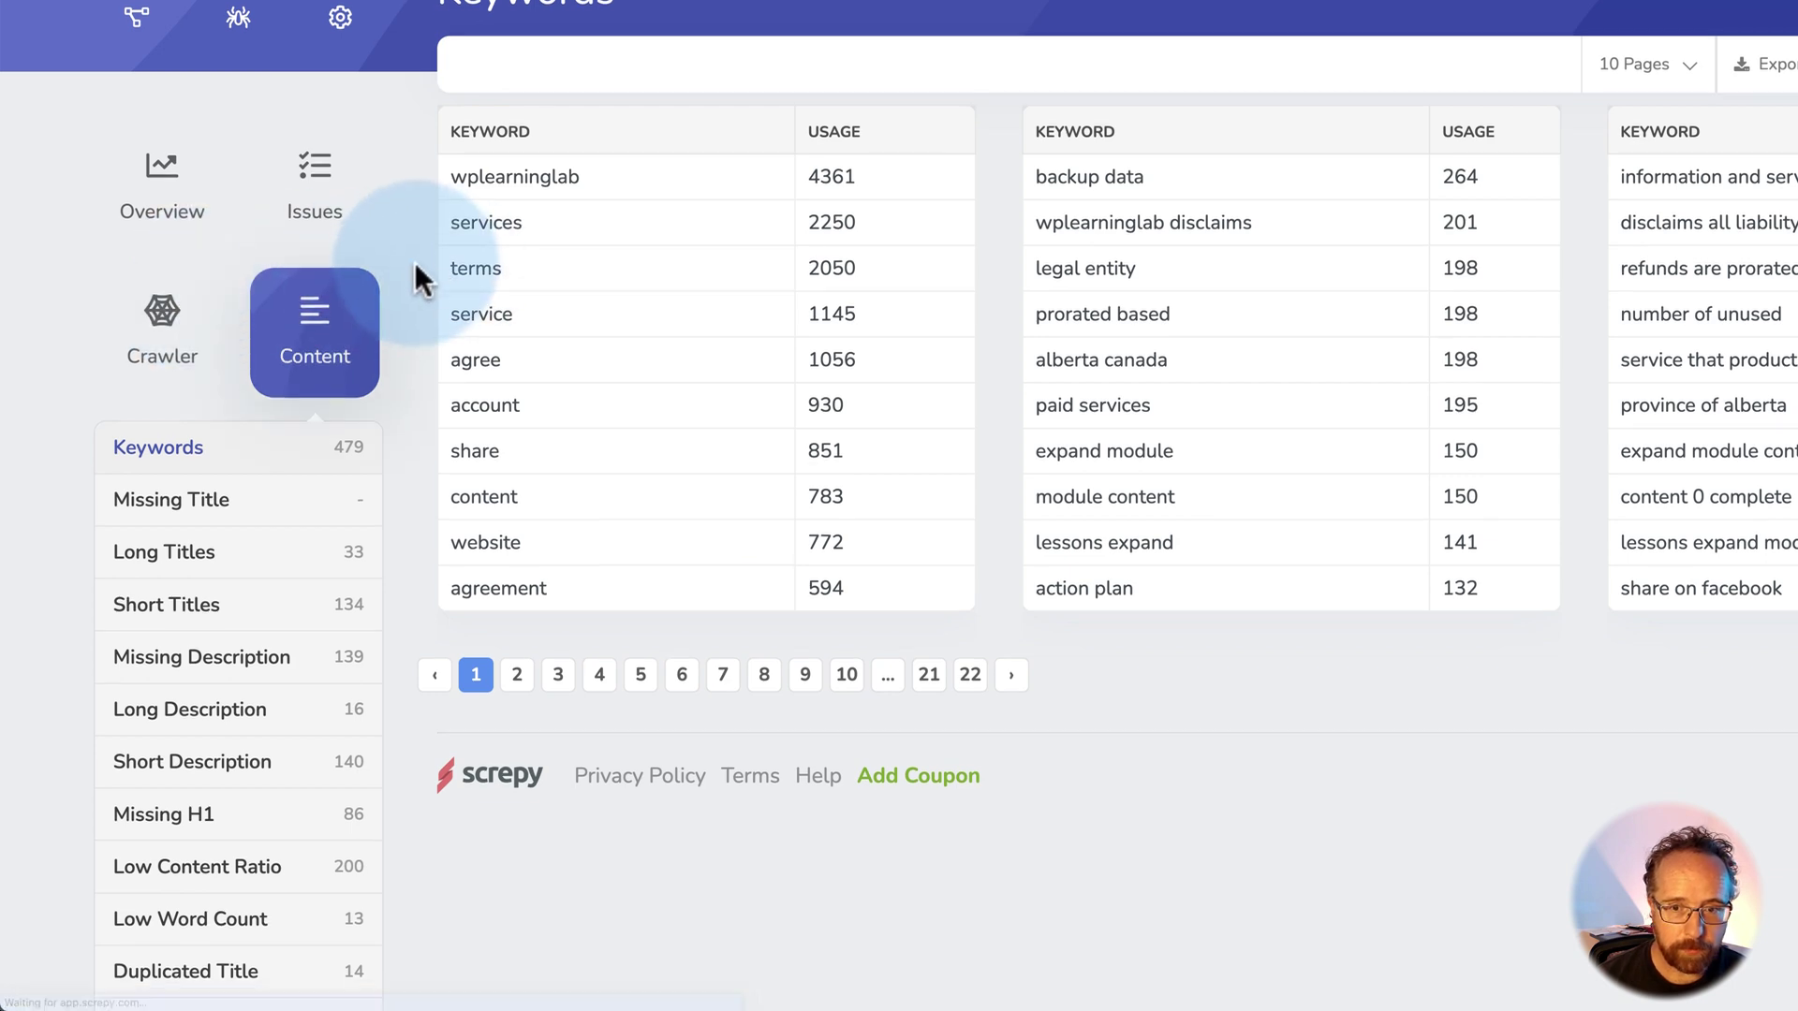
scroll(414, 263, "down", 3)
scroll(414, 277, "down", 1)
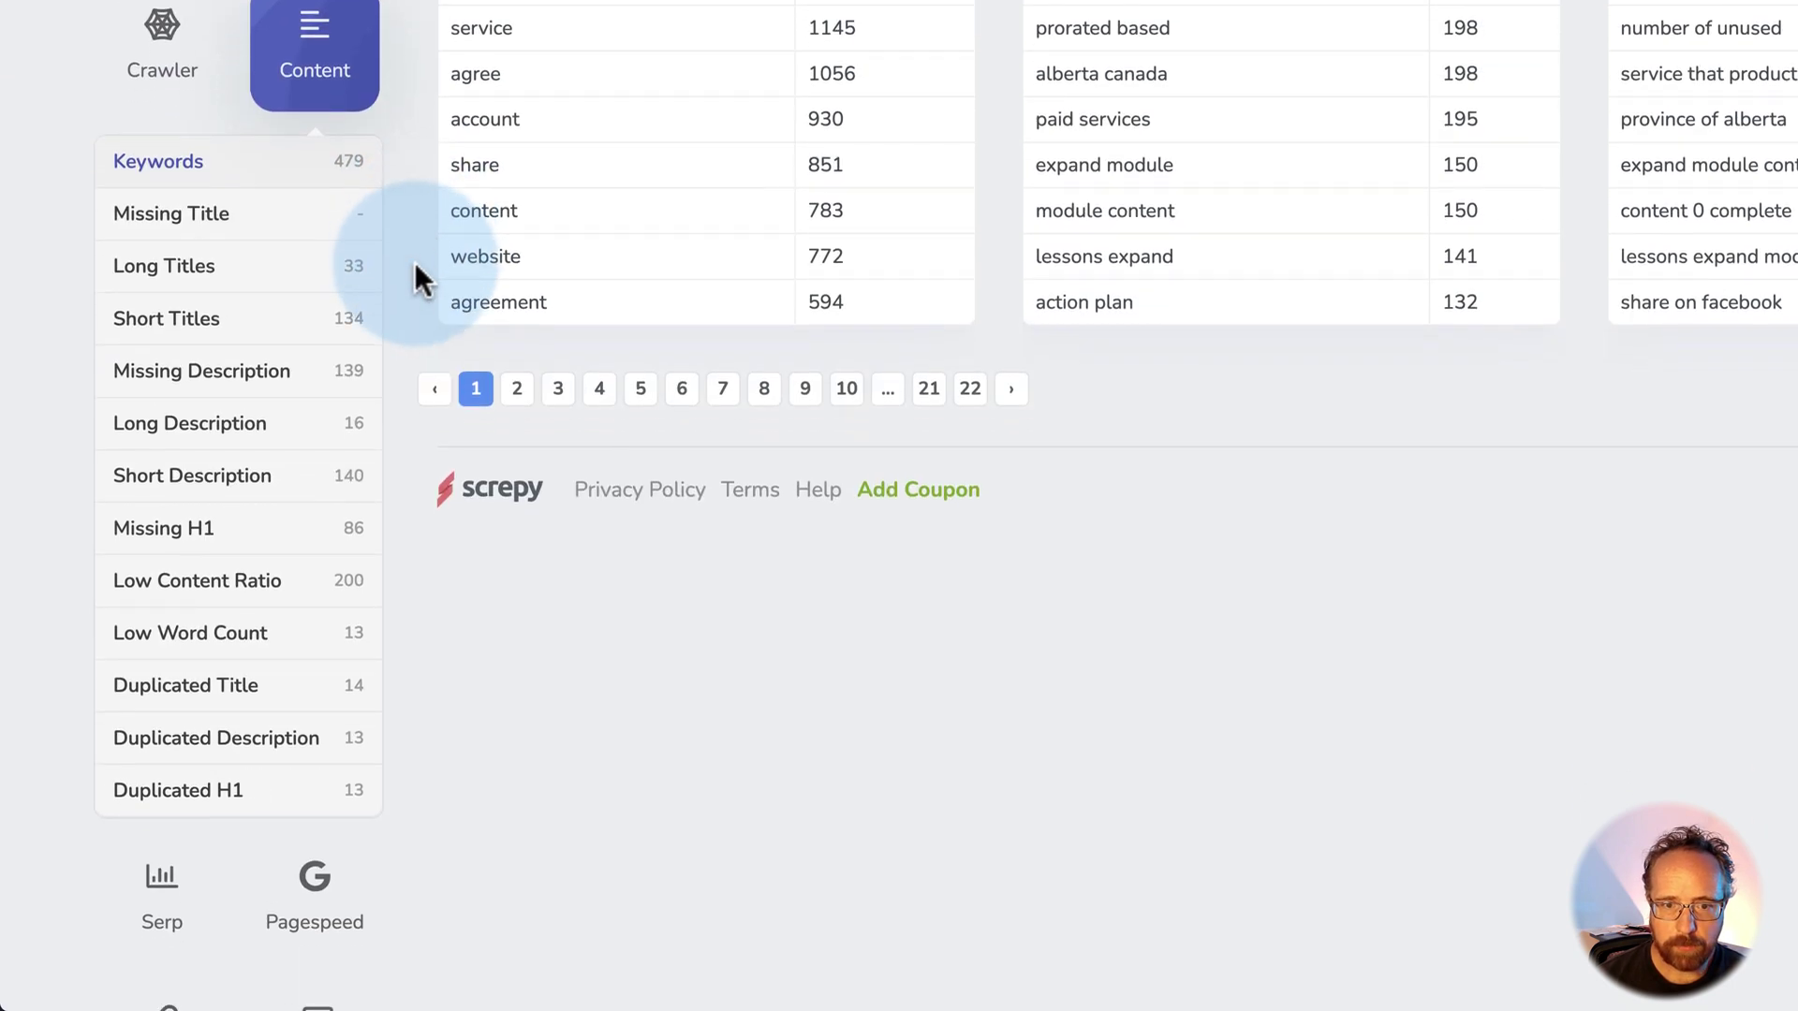
scroll(413, 262, "up", 2)
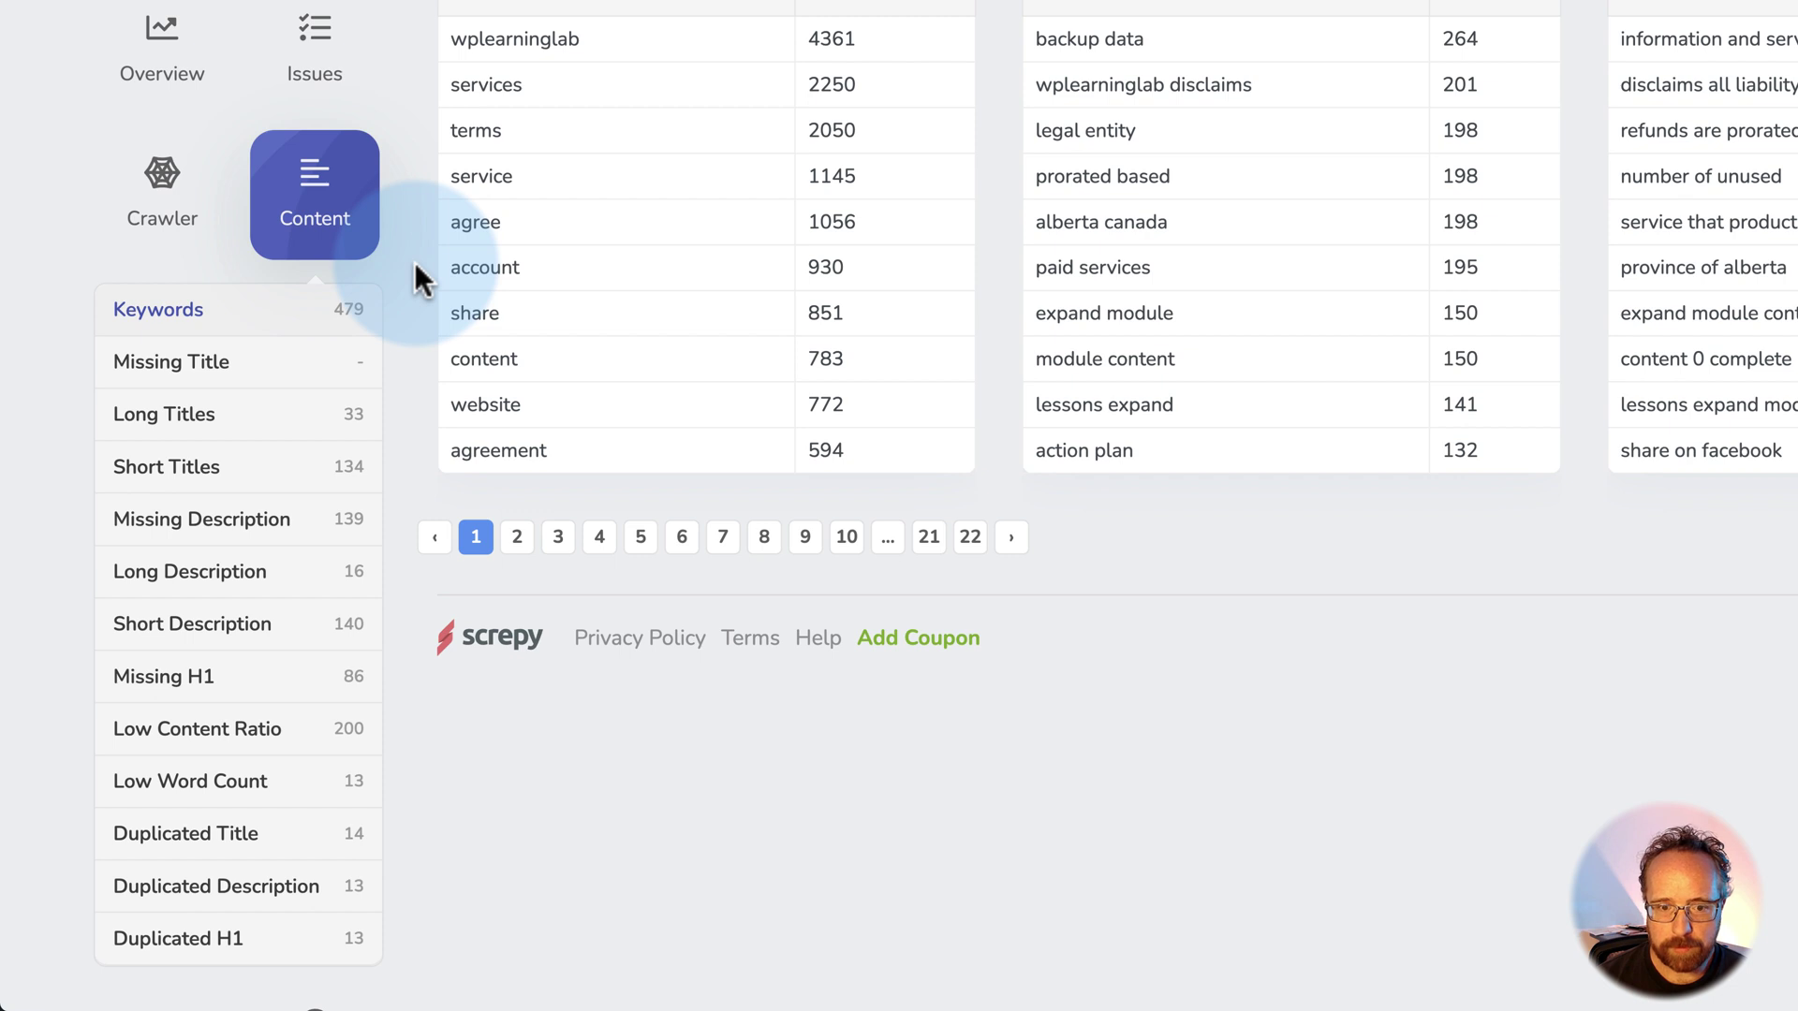
scroll(414, 262, "down", 2)
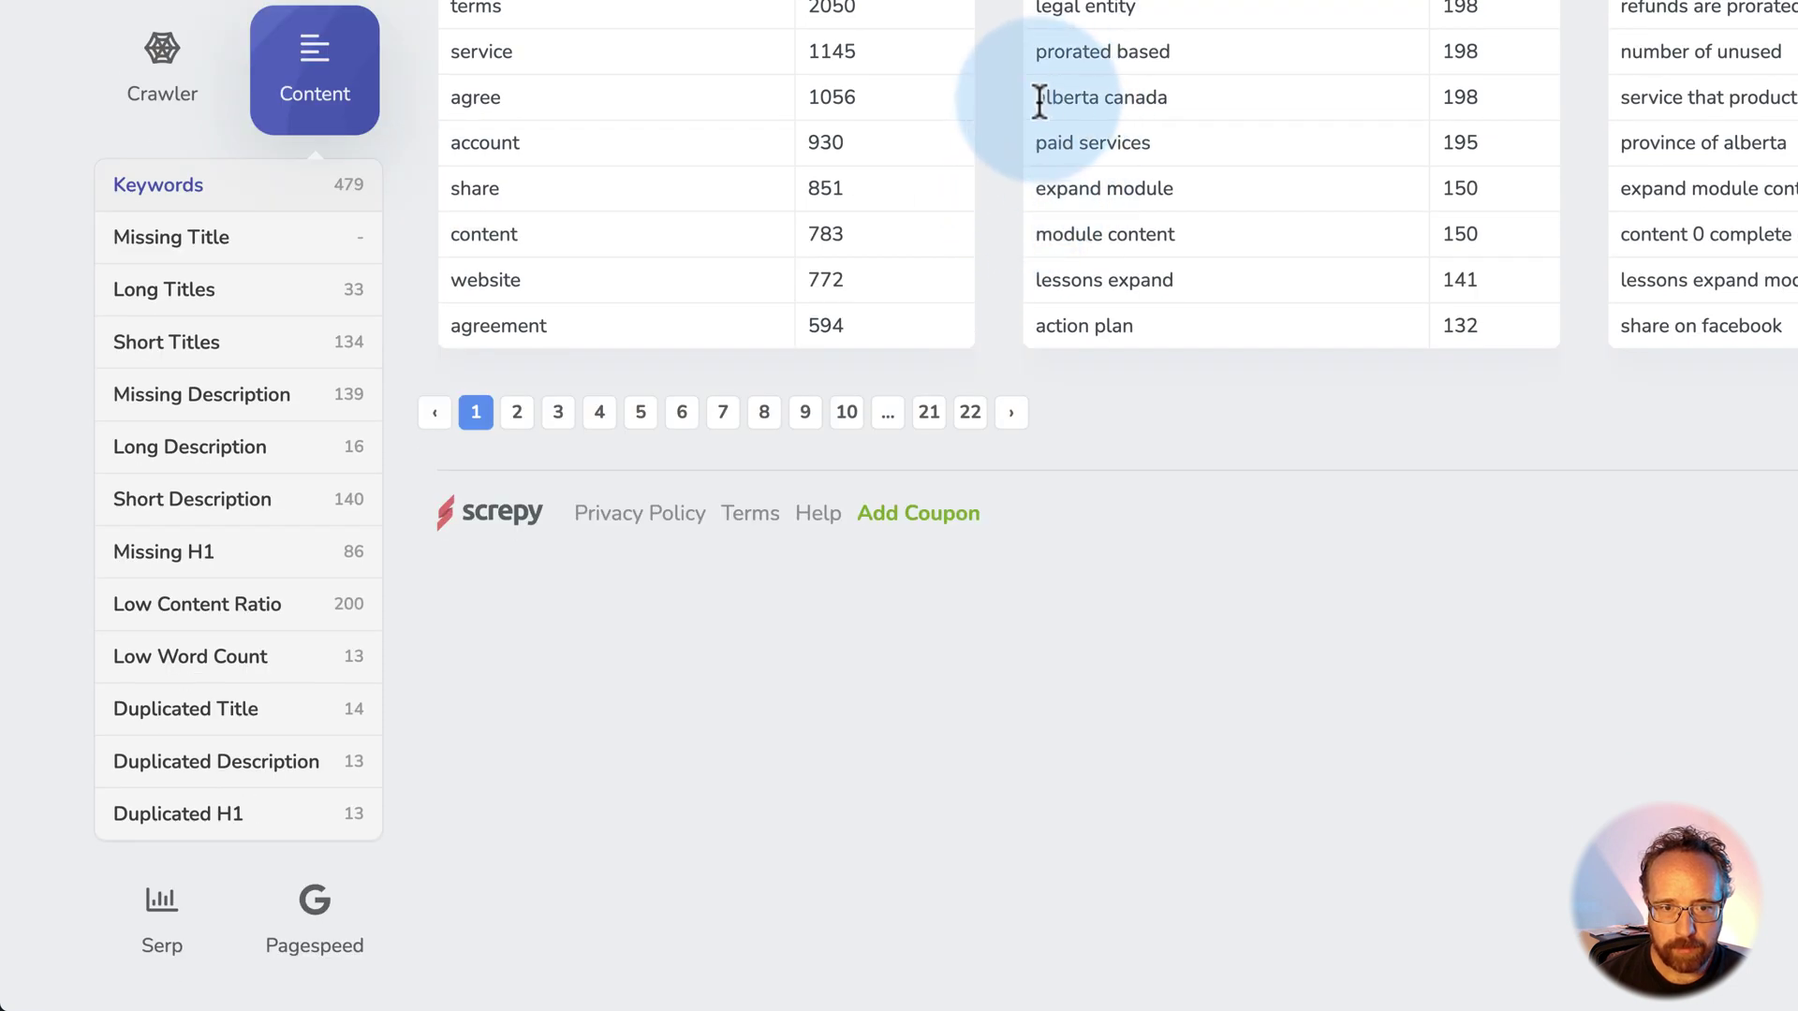
Highlight the "alberta canada" keyword and its usage, and view page 8 of the keyword tables.
left_click_drag(1038, 98, 1206, 97)
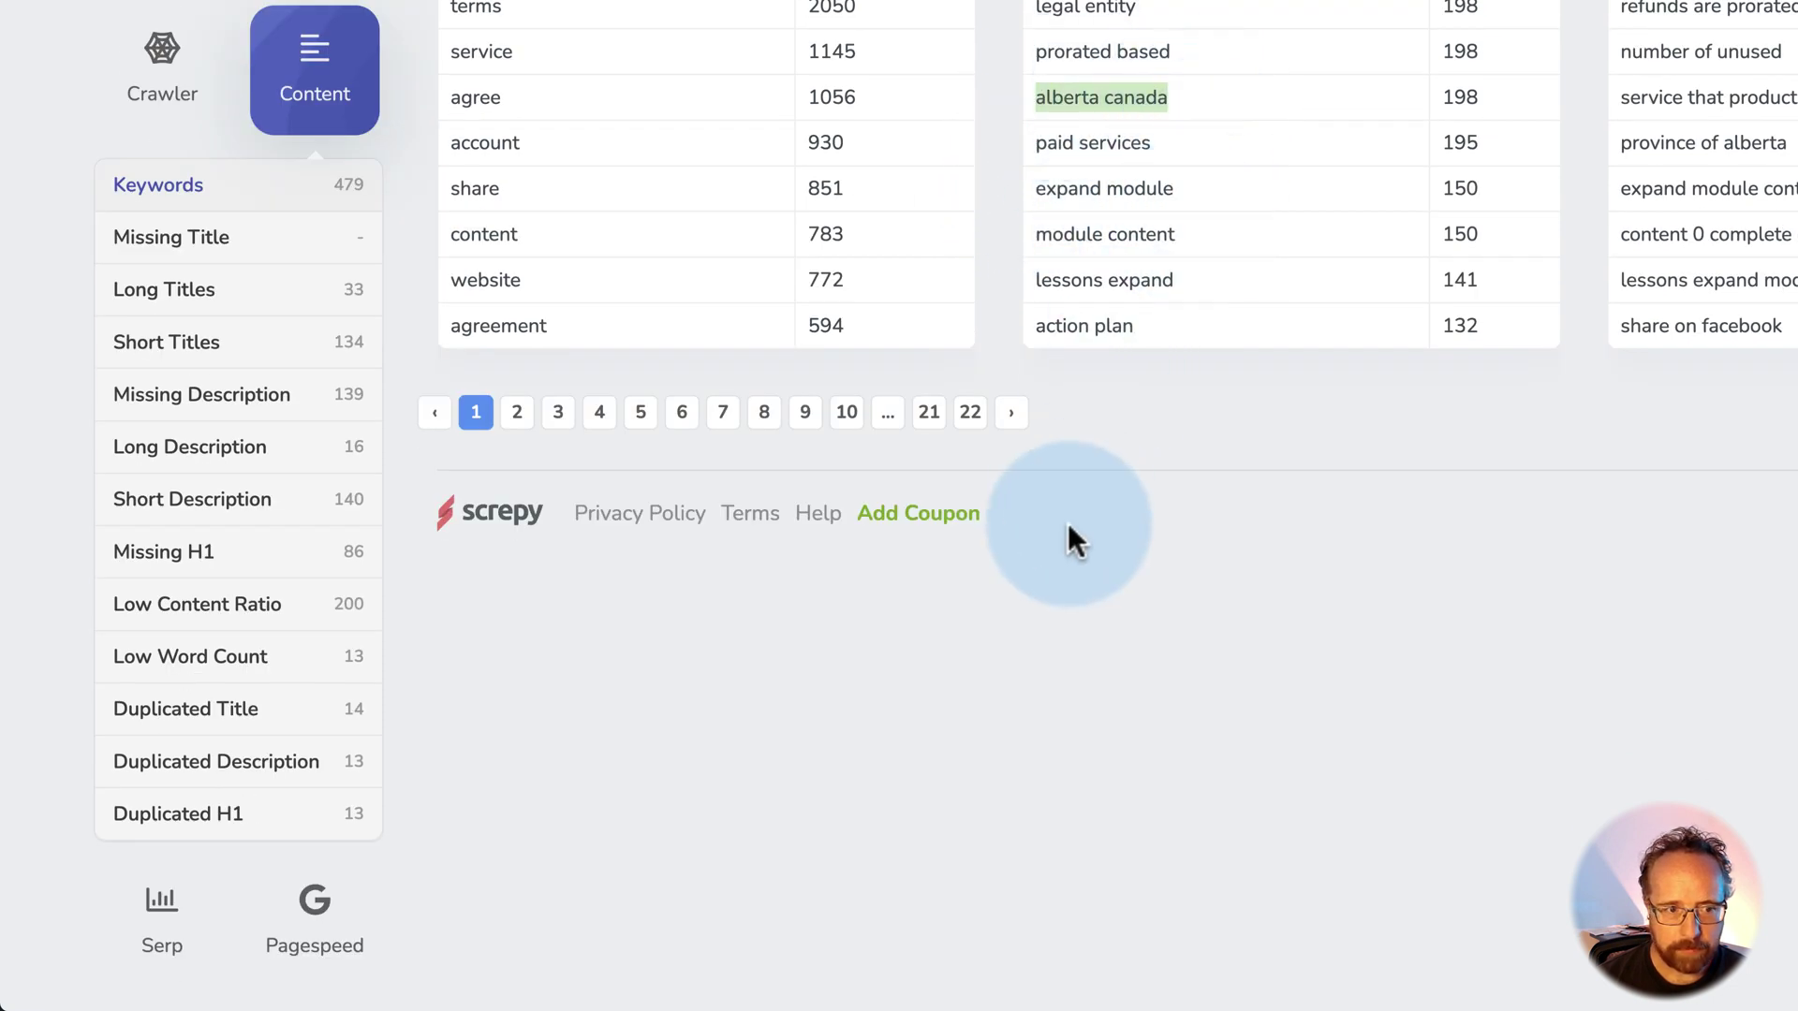
double_click(1461, 98)
left_click(765, 412)
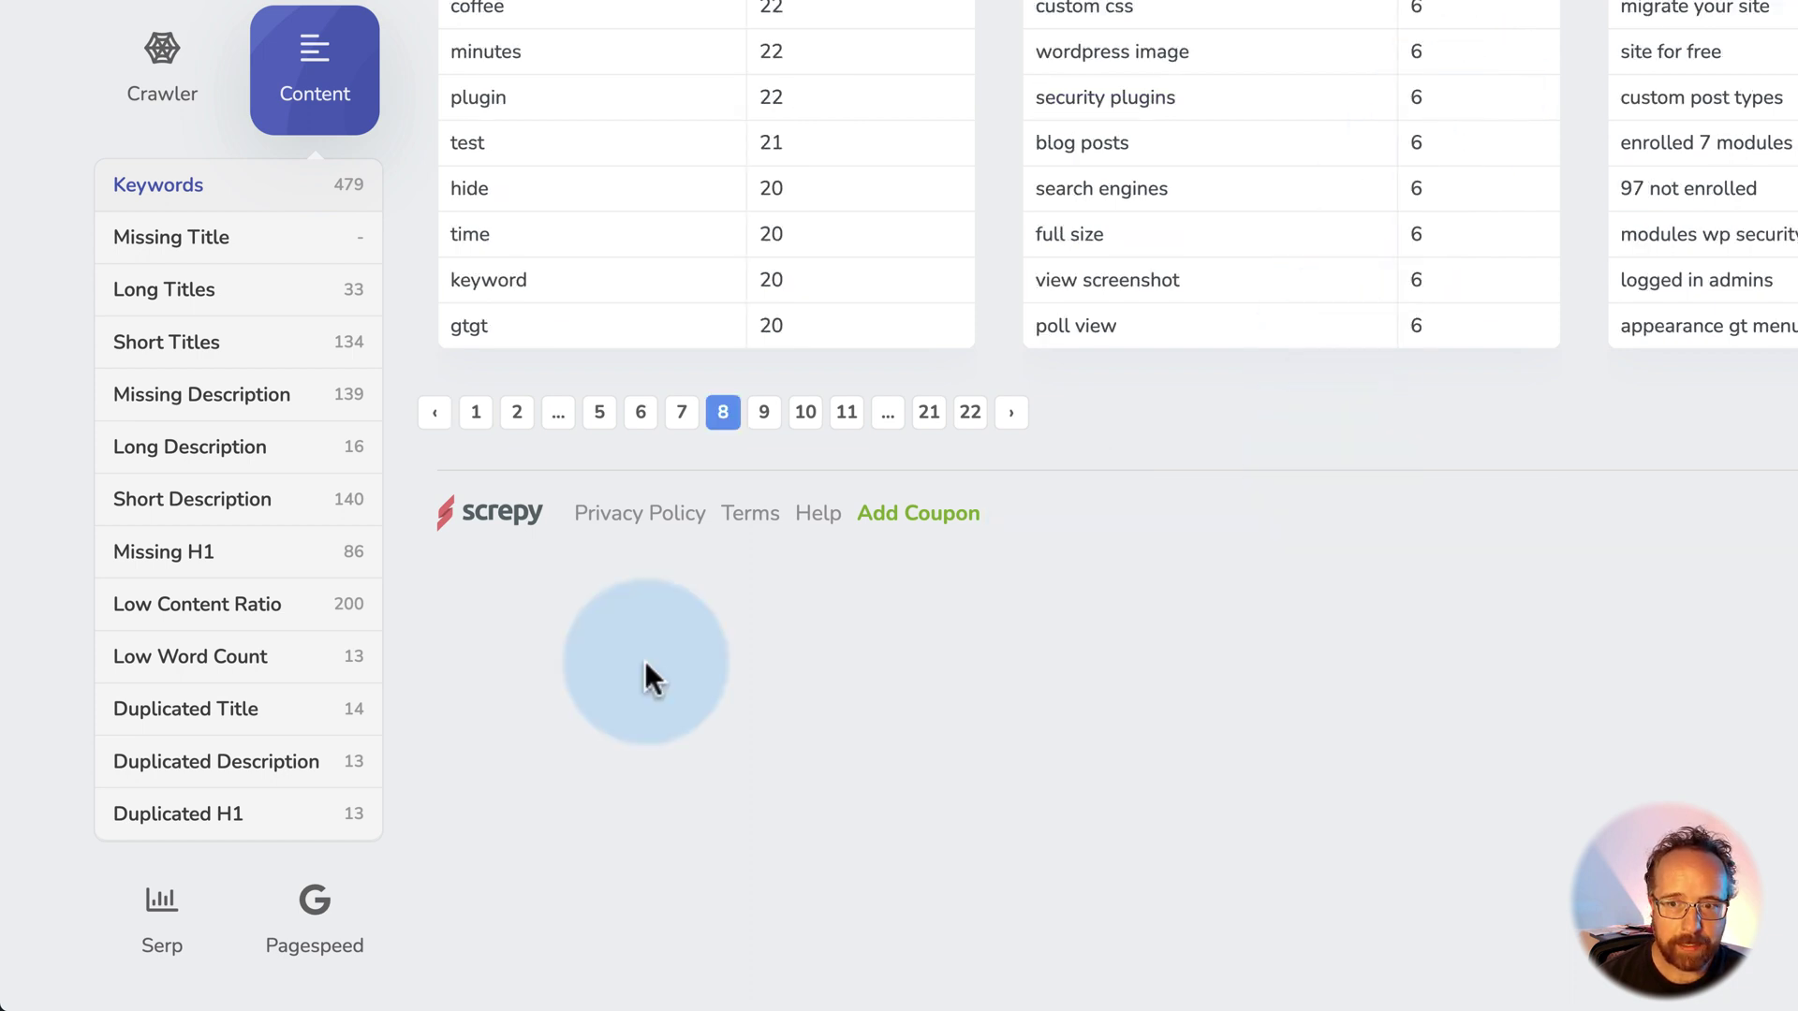
scroll(488, 653, "up", 2)
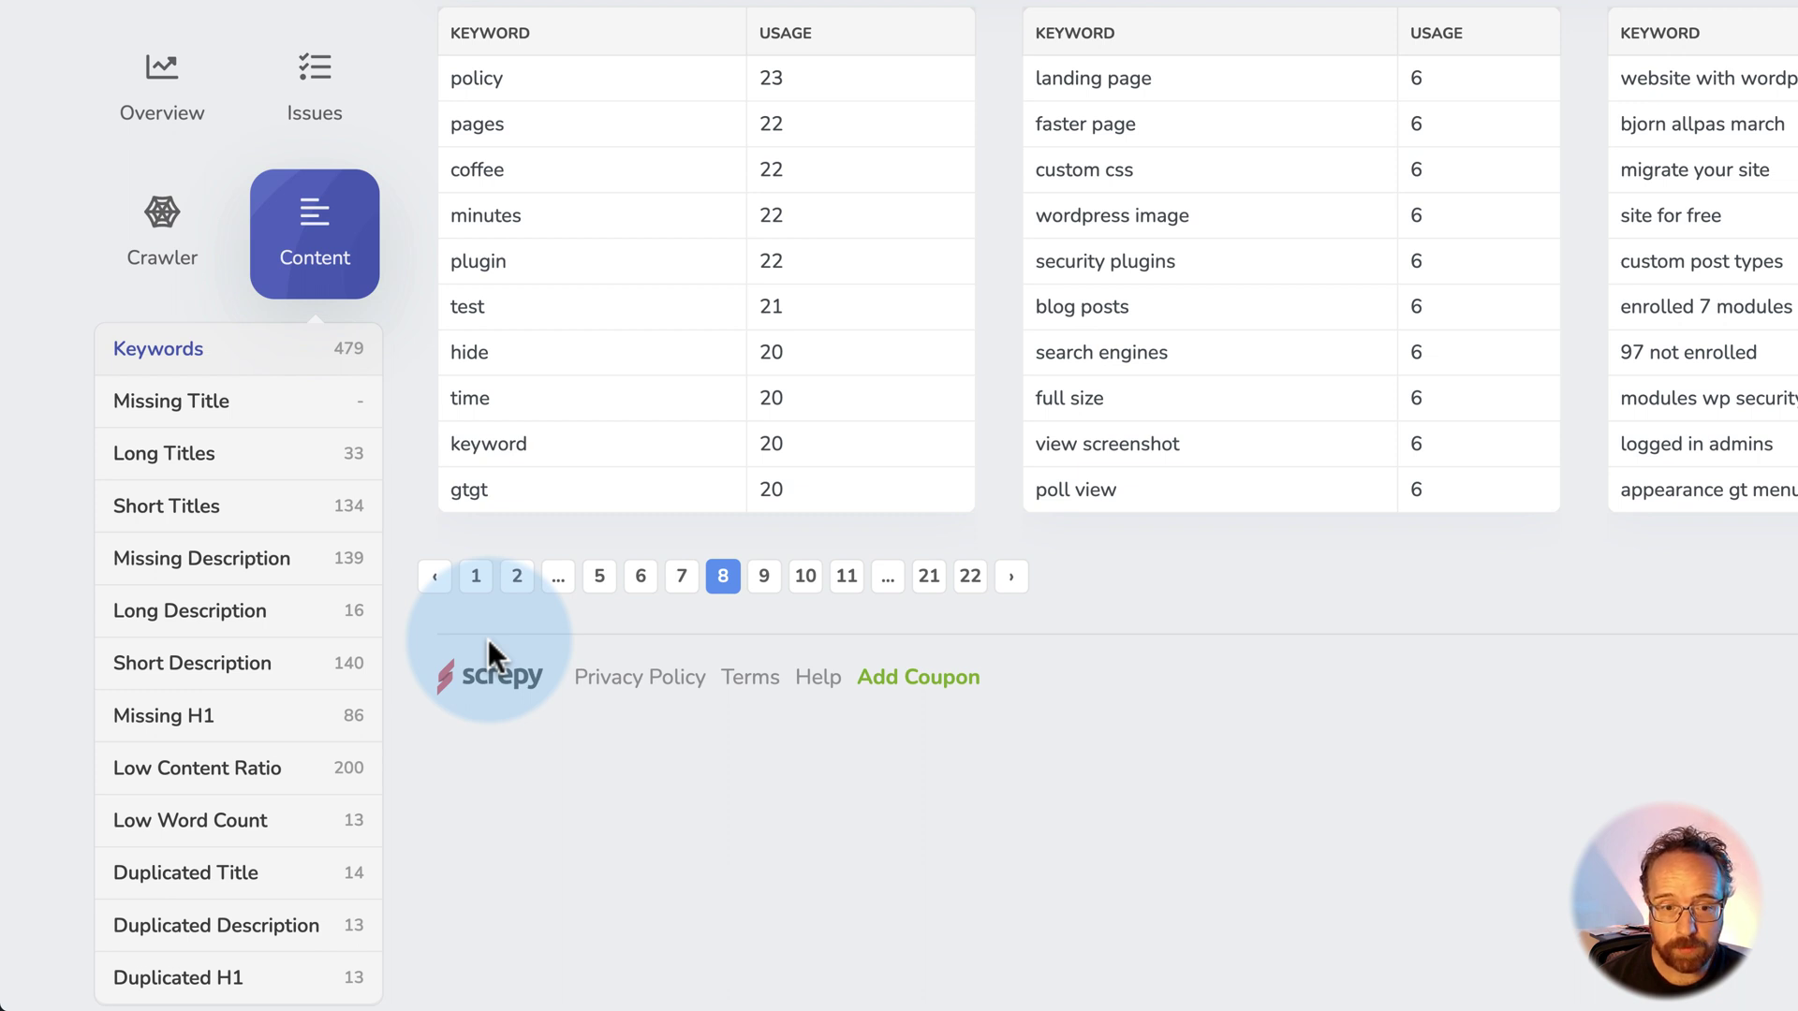
scroll(487, 639, "down", 3)
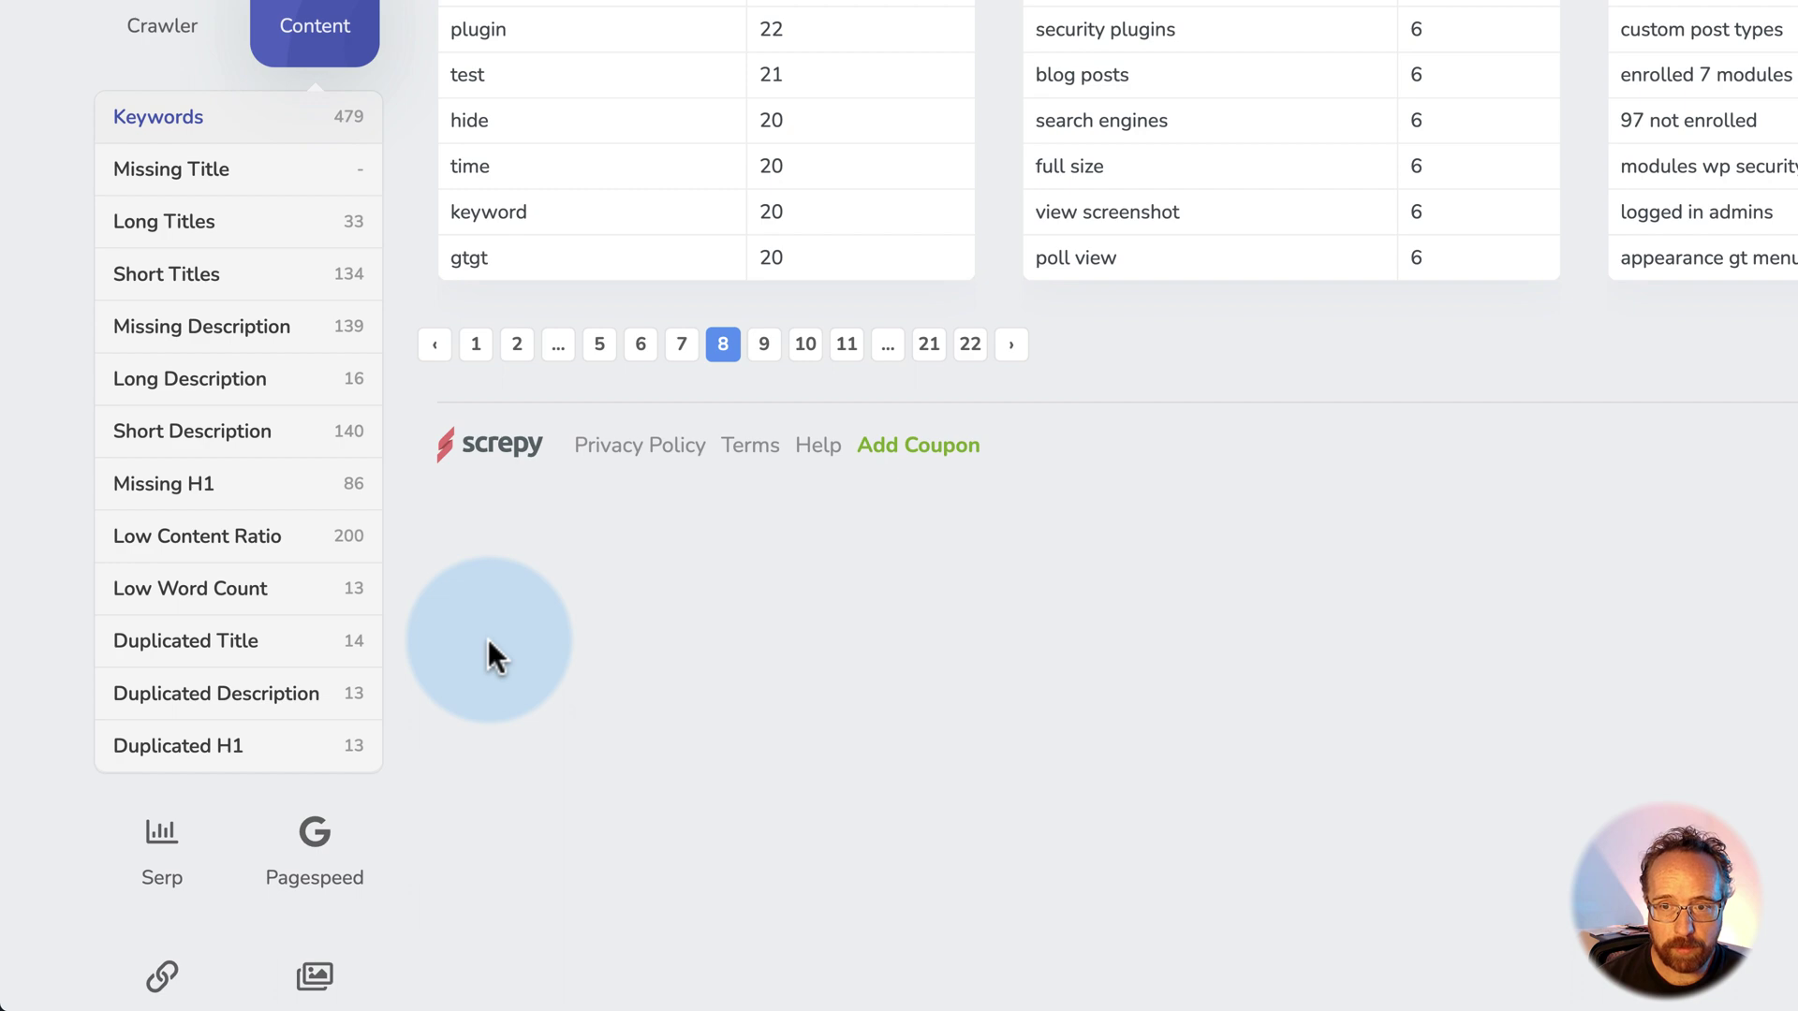
Show the Content section's Missing Title report and compare its breakdown of duplicated, missing, long, short and good titles.
left_click(168, 183)
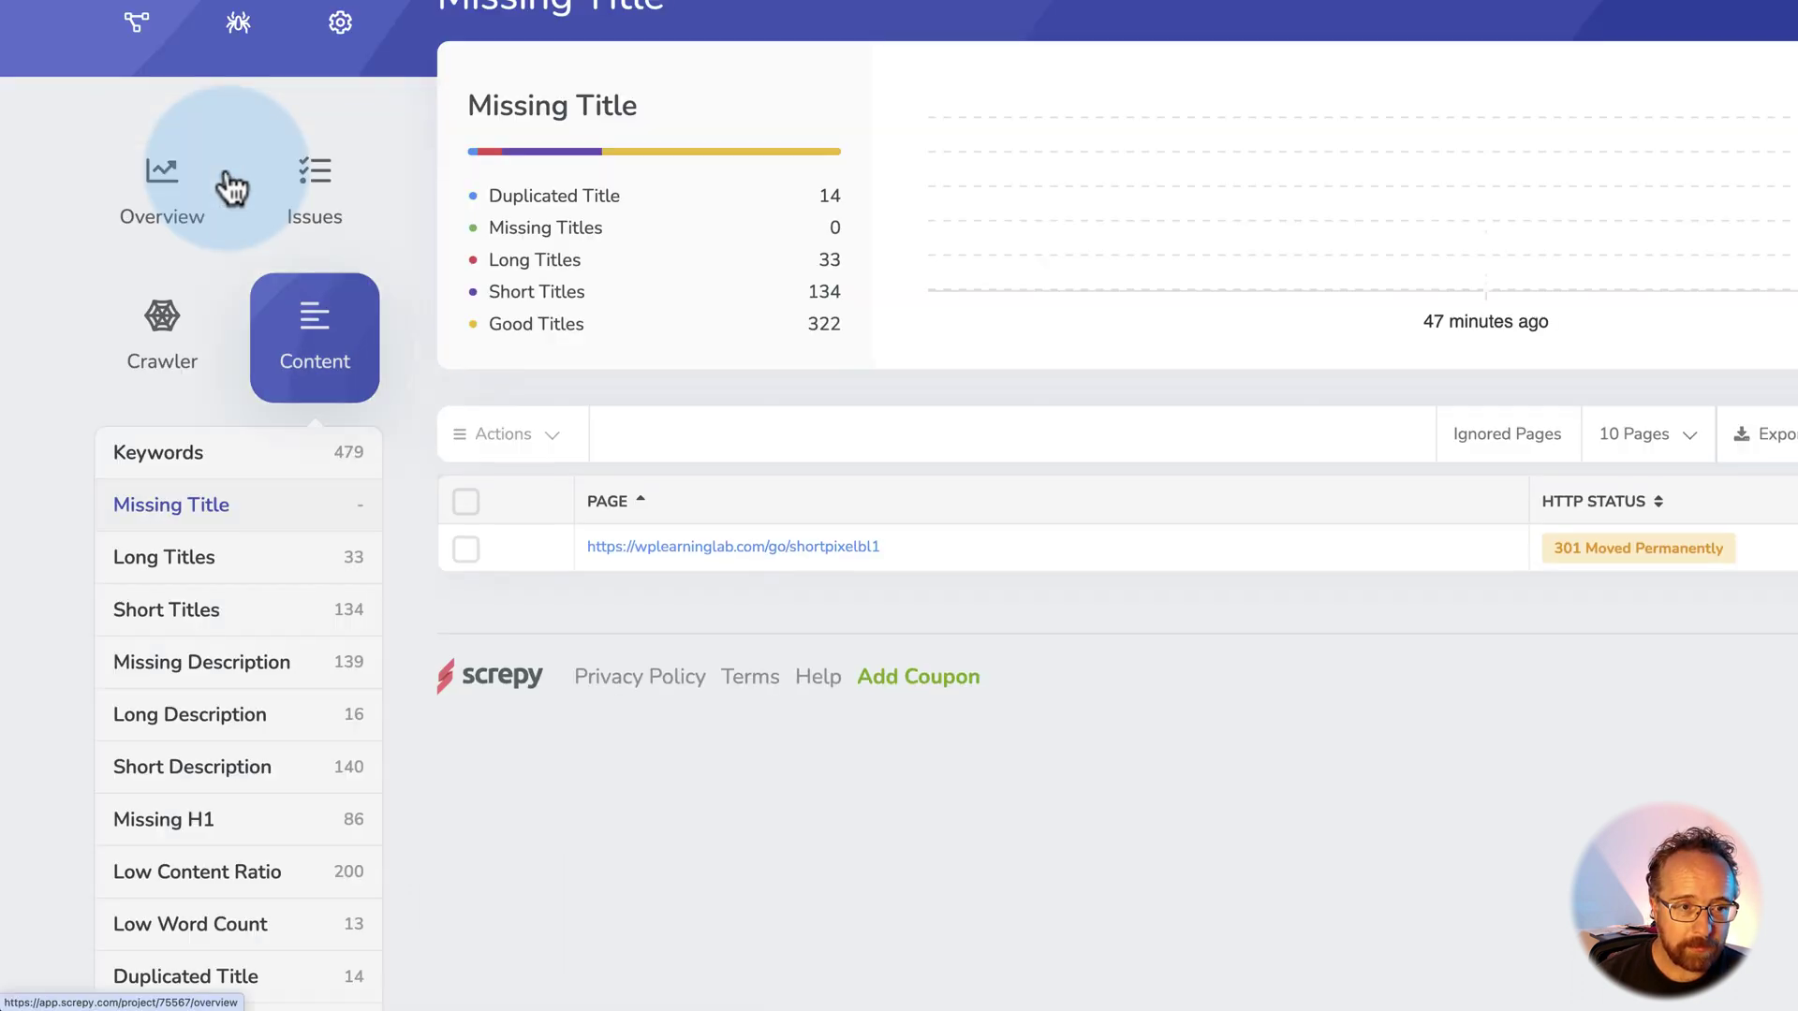
left_click(219, 180)
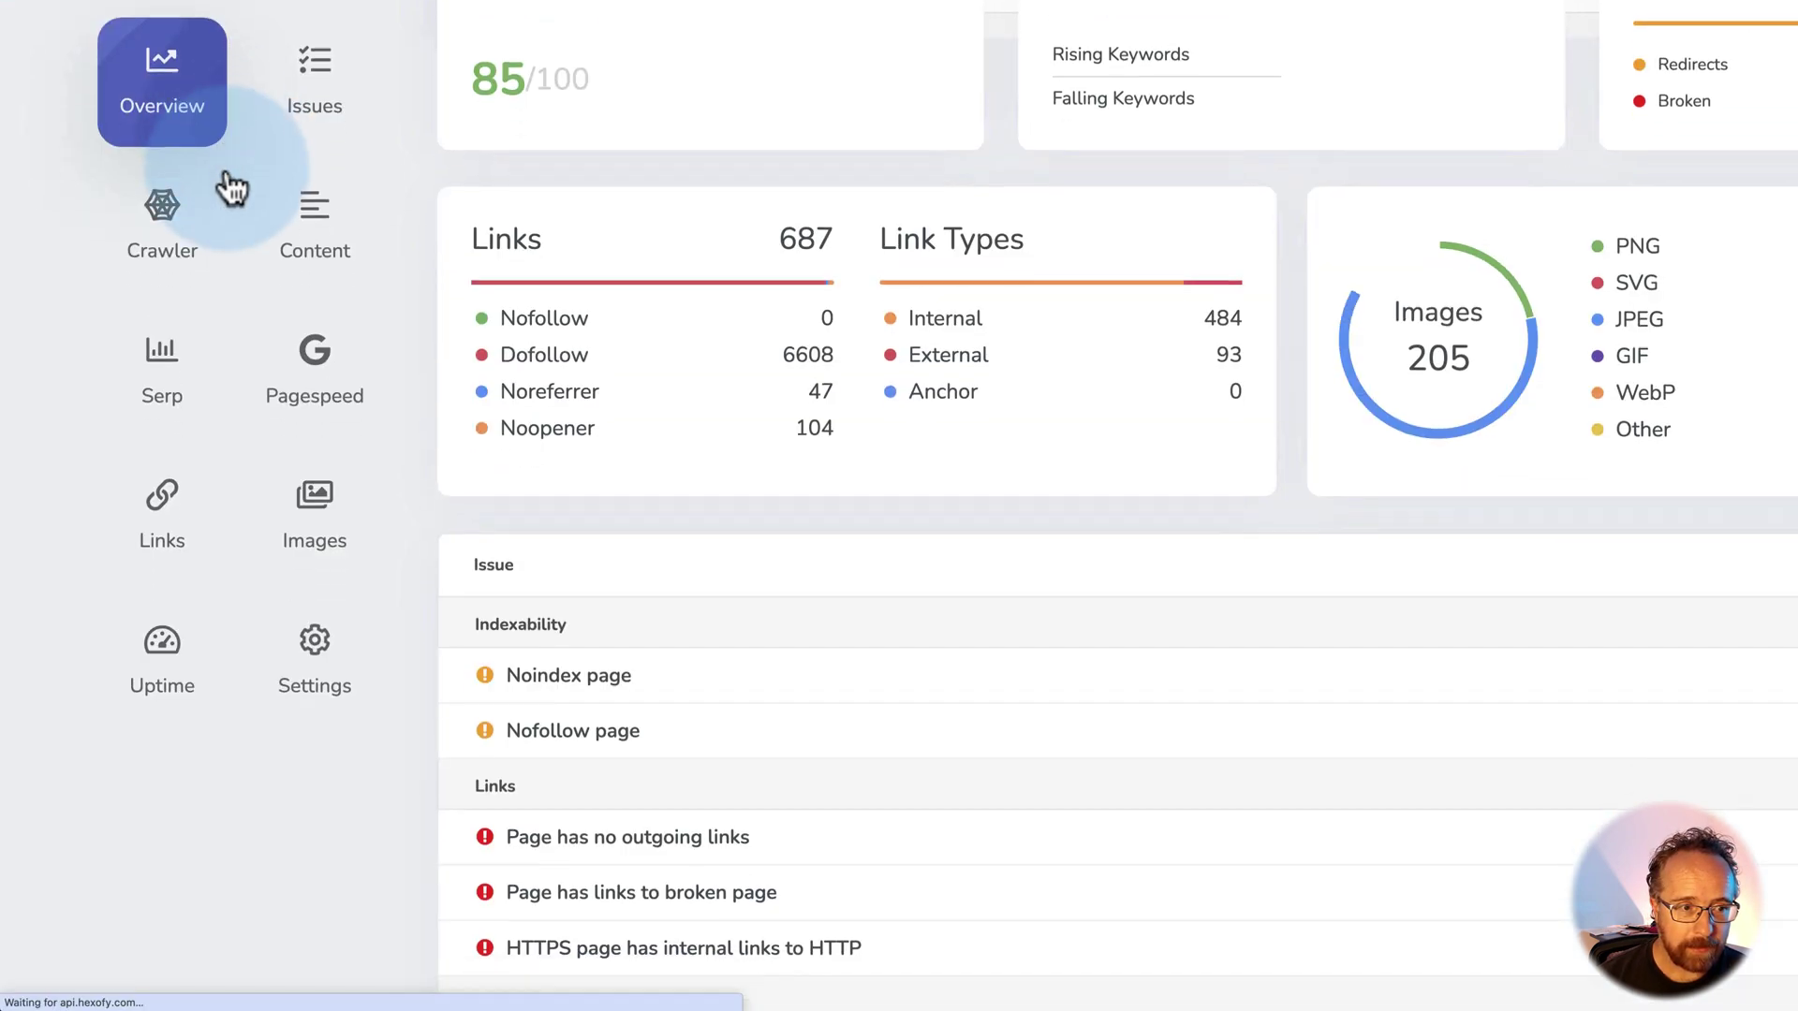
left_click(312, 187)
left_click(206, 354)
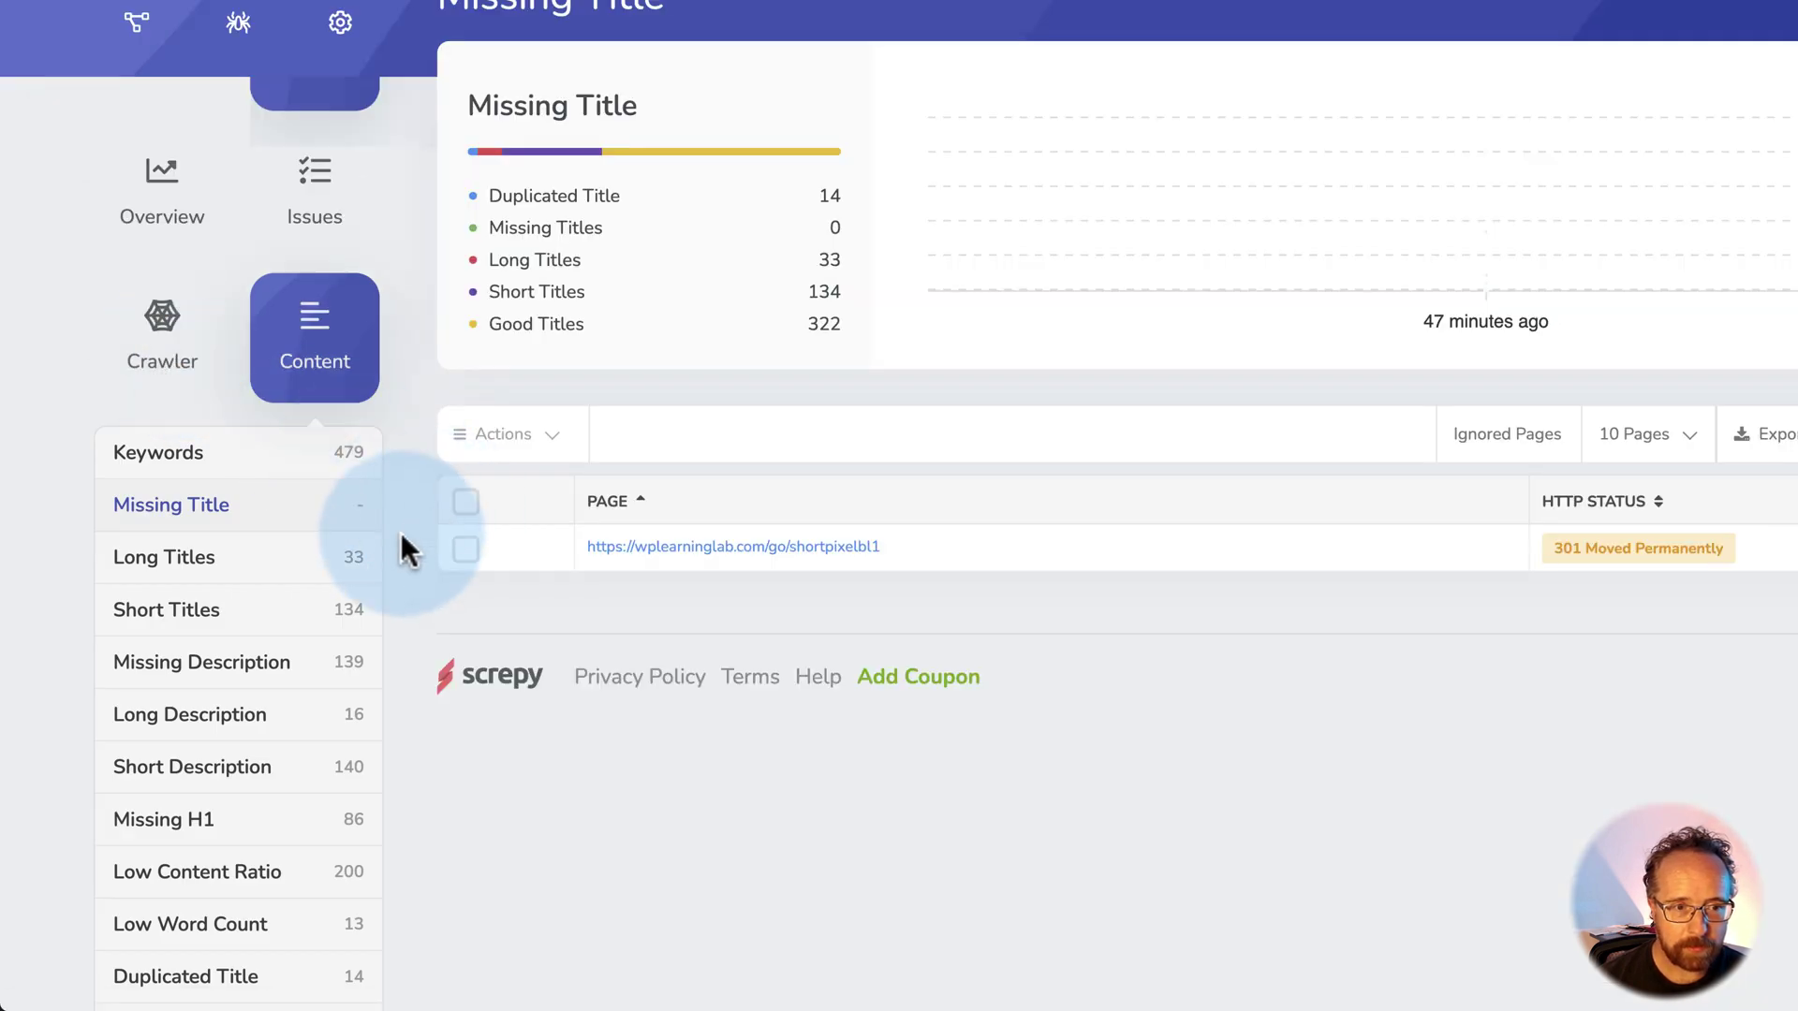
scroll(401, 532, "down", 2)
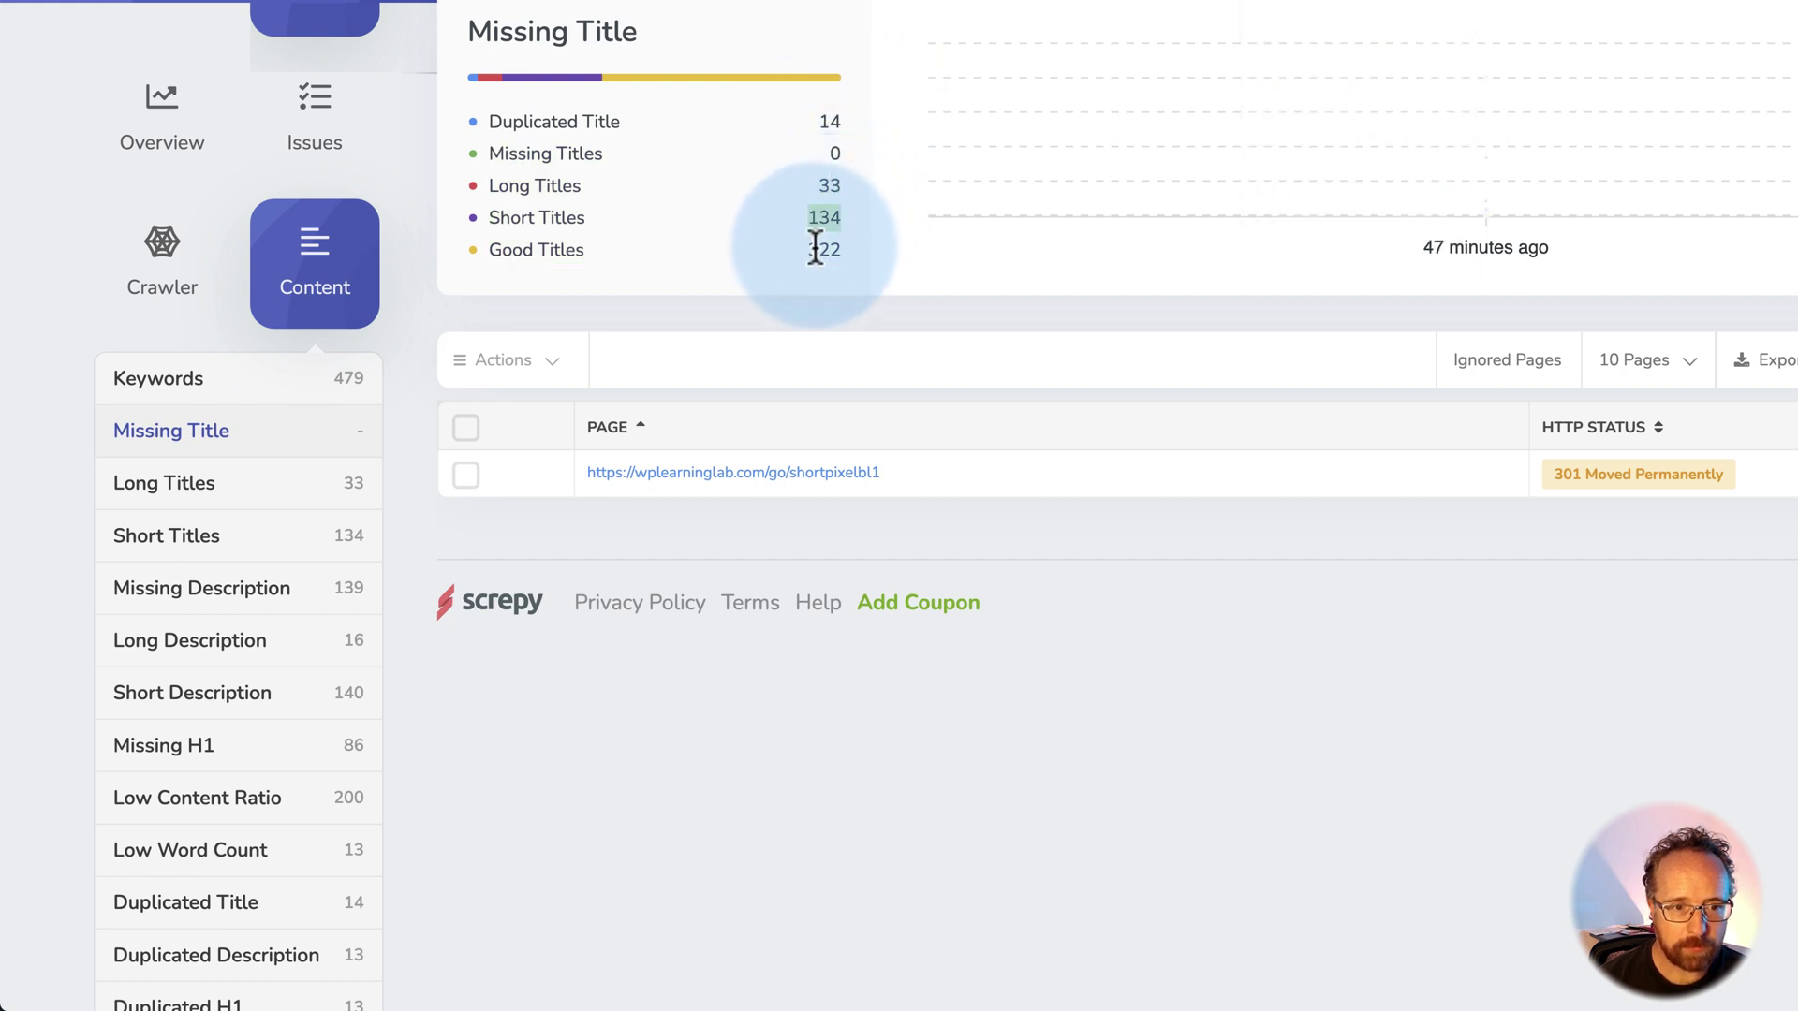
scroll(403, 401, "down", 2)
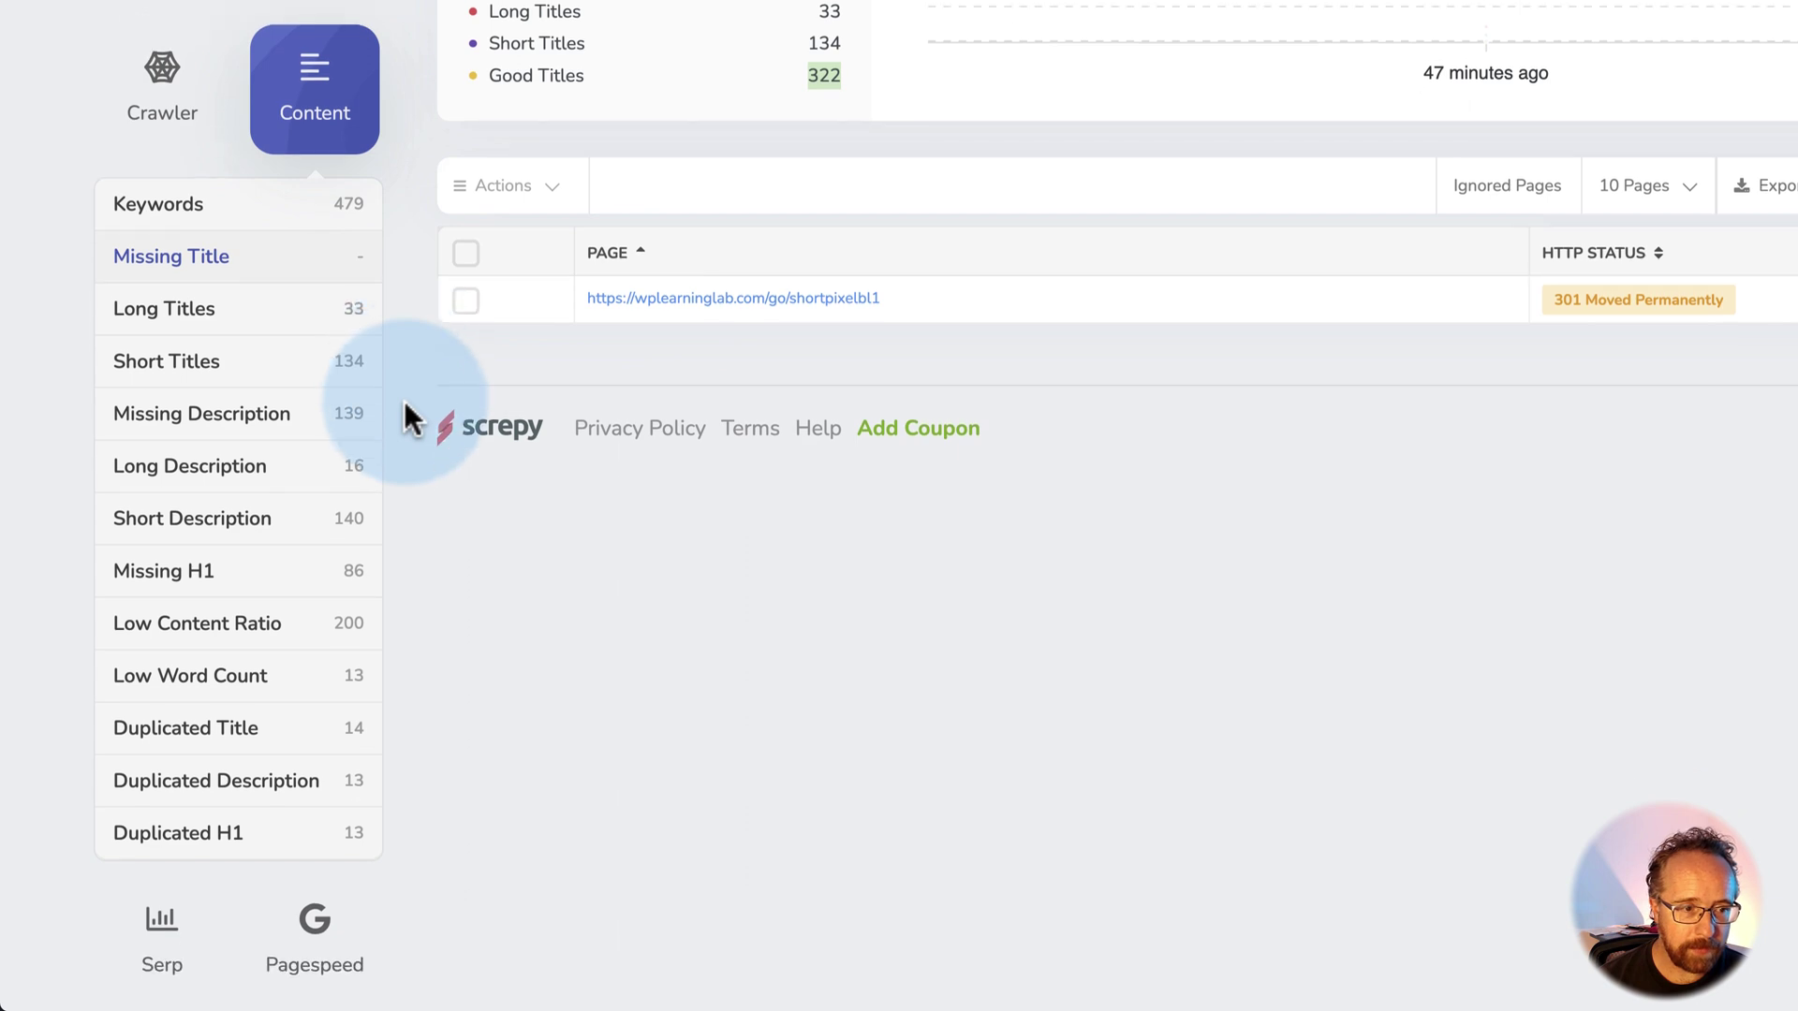
Go through the pages listed in the Short Titles report, followed by those in the Long Titles report.
left_click(201, 356)
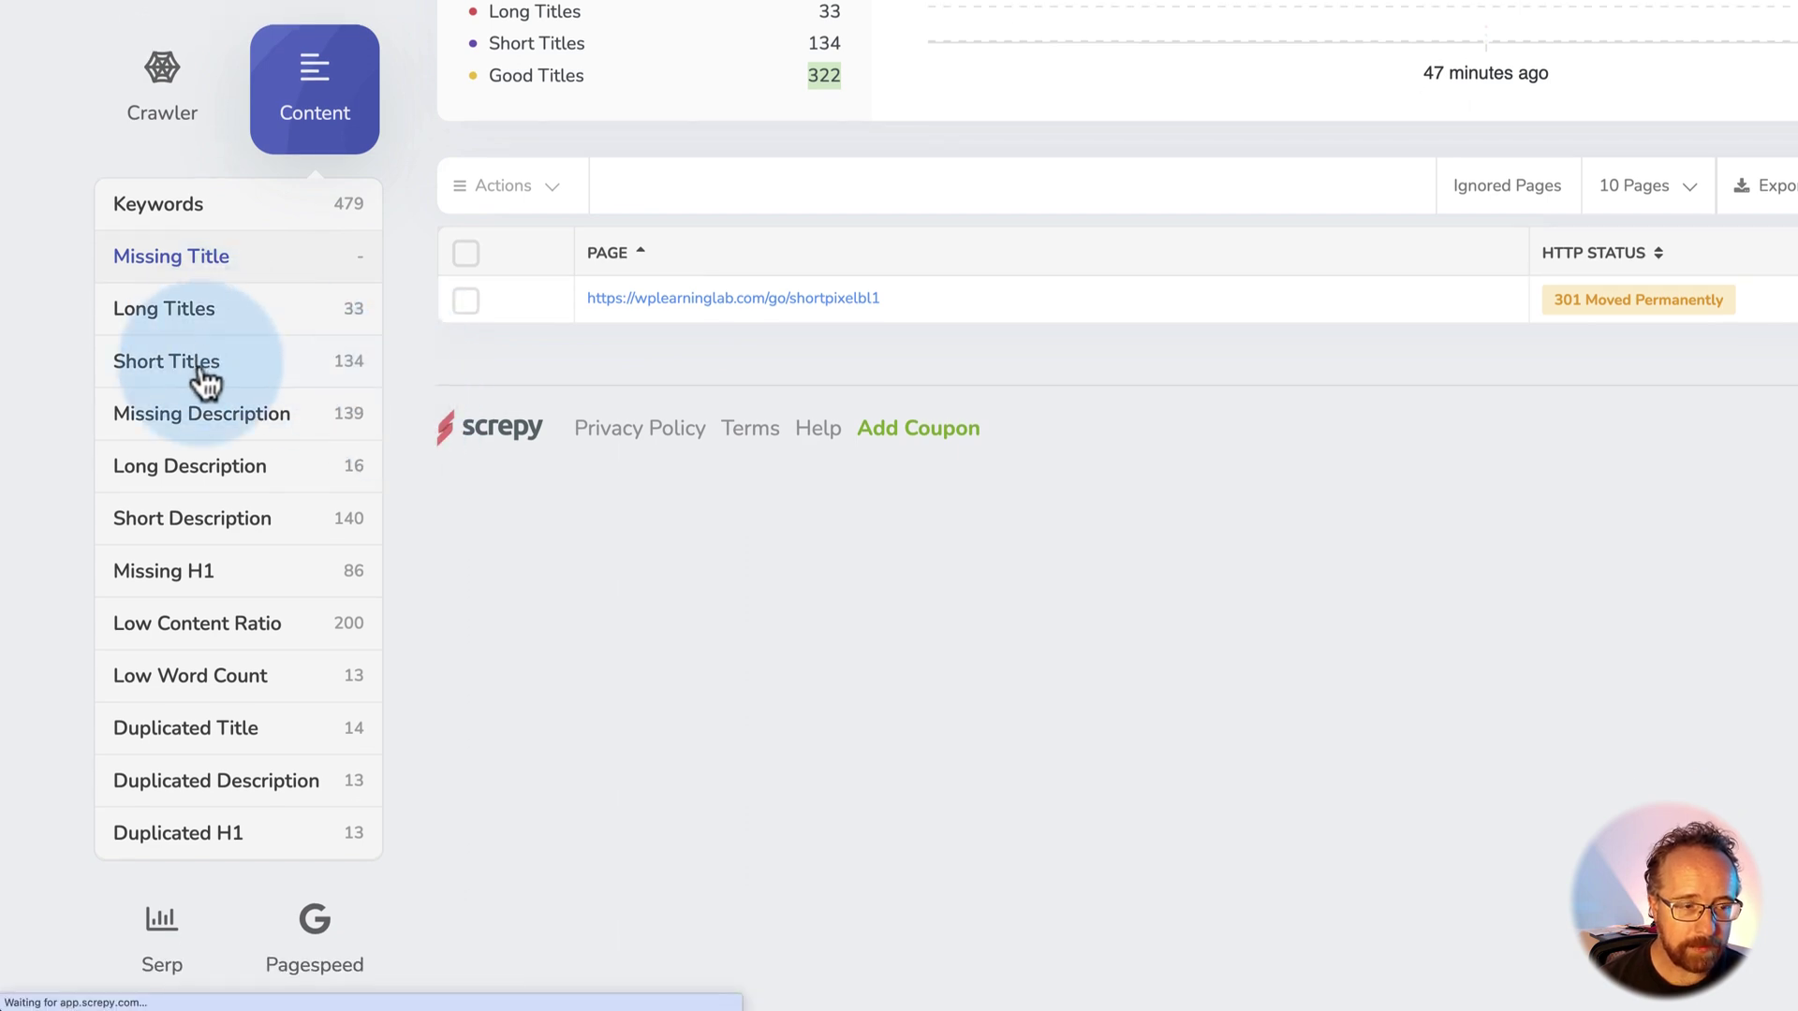
scroll(414, 491, "down", 4)
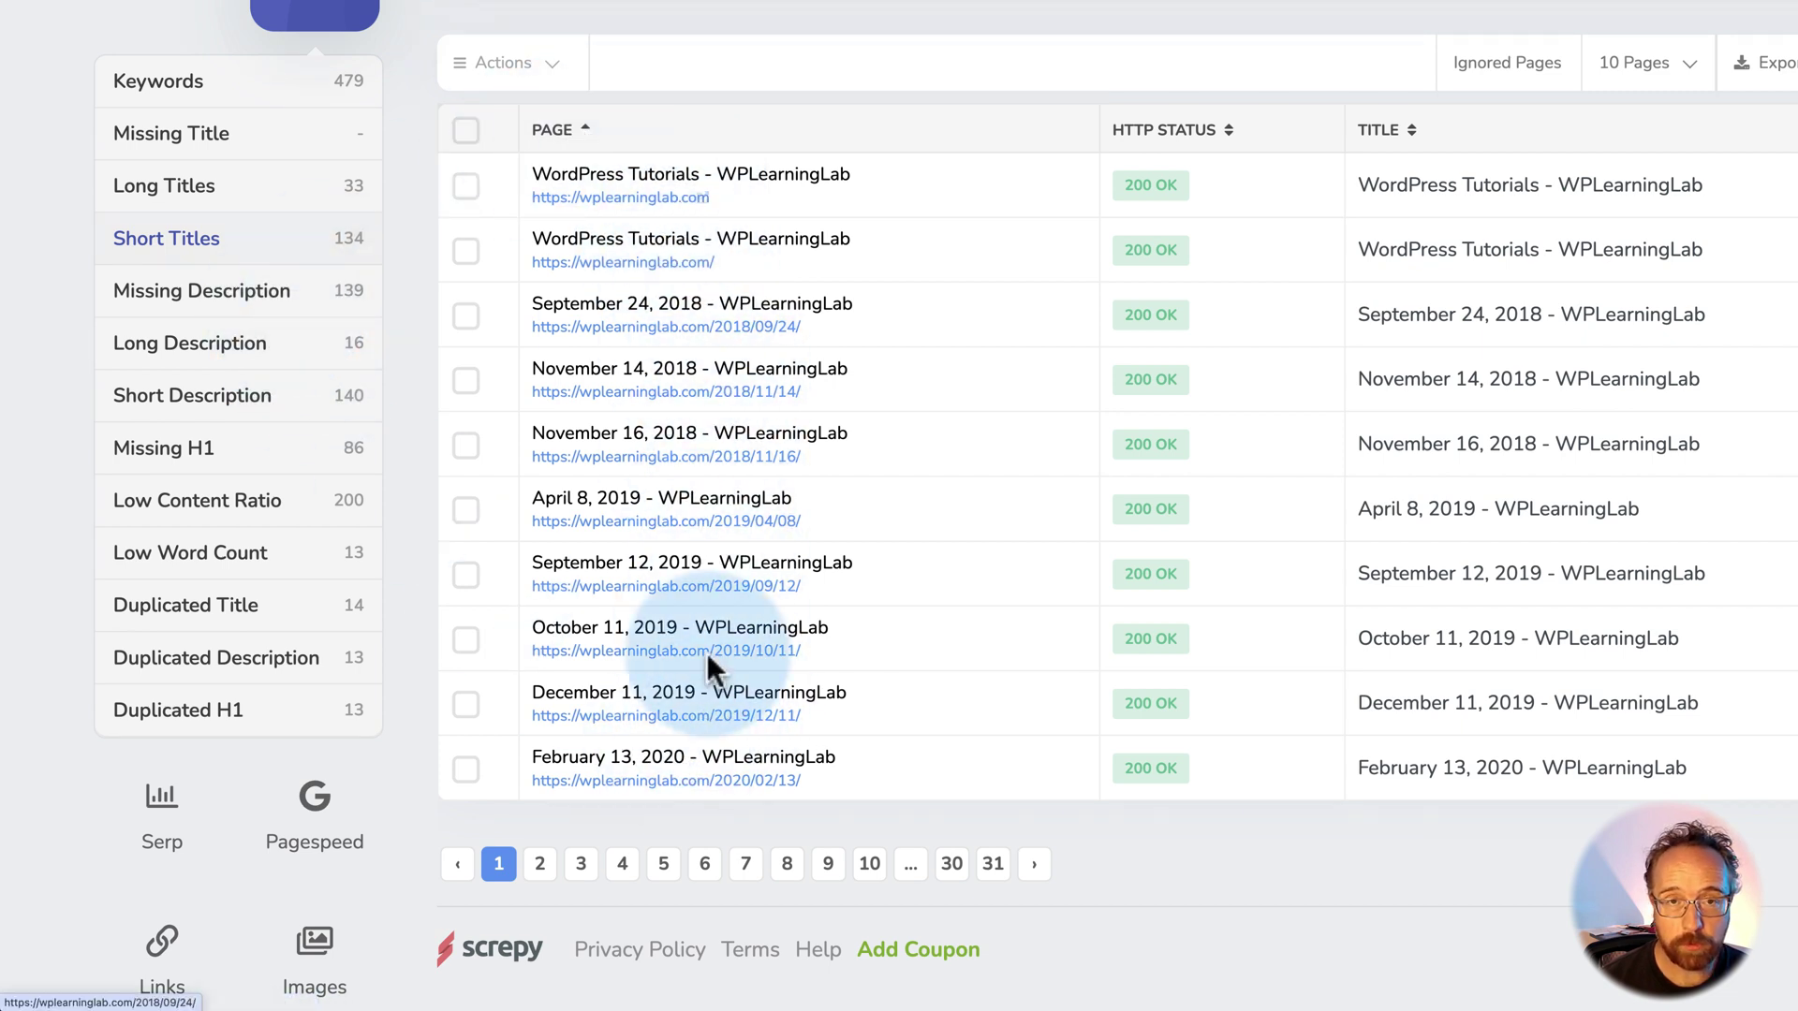
left_click(193, 206)
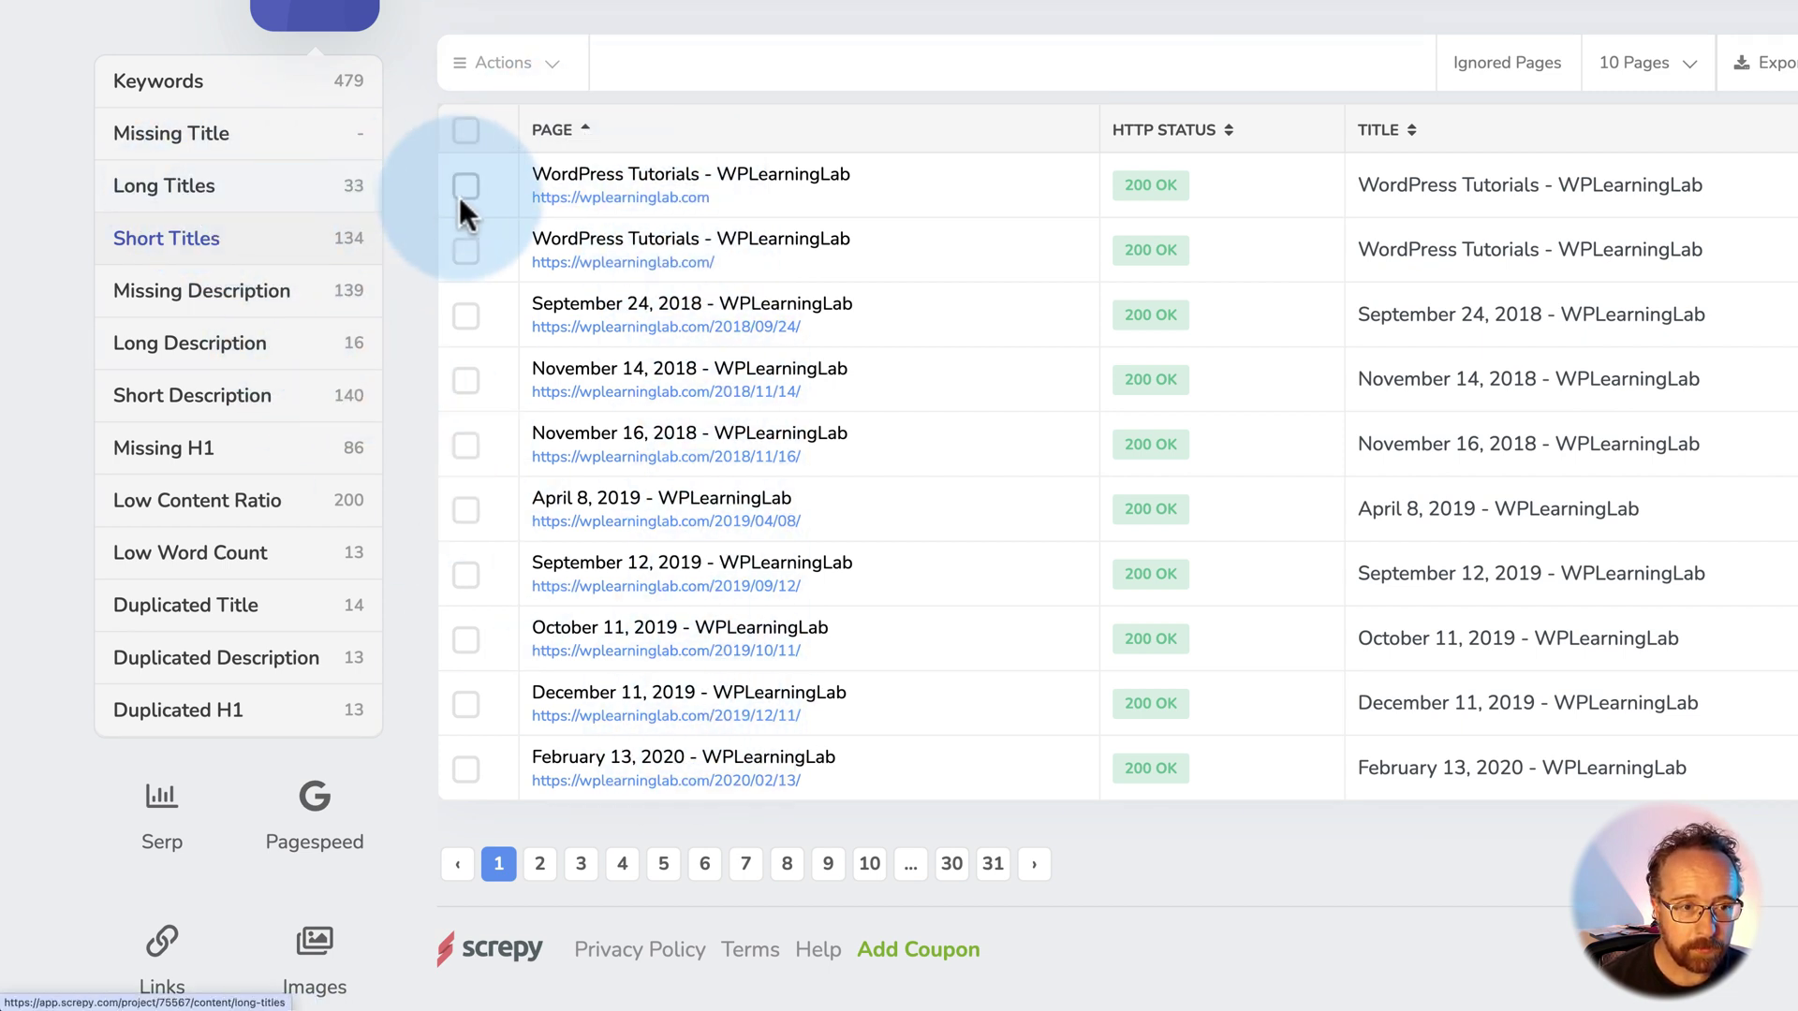
scroll(415, 240, "down", 6)
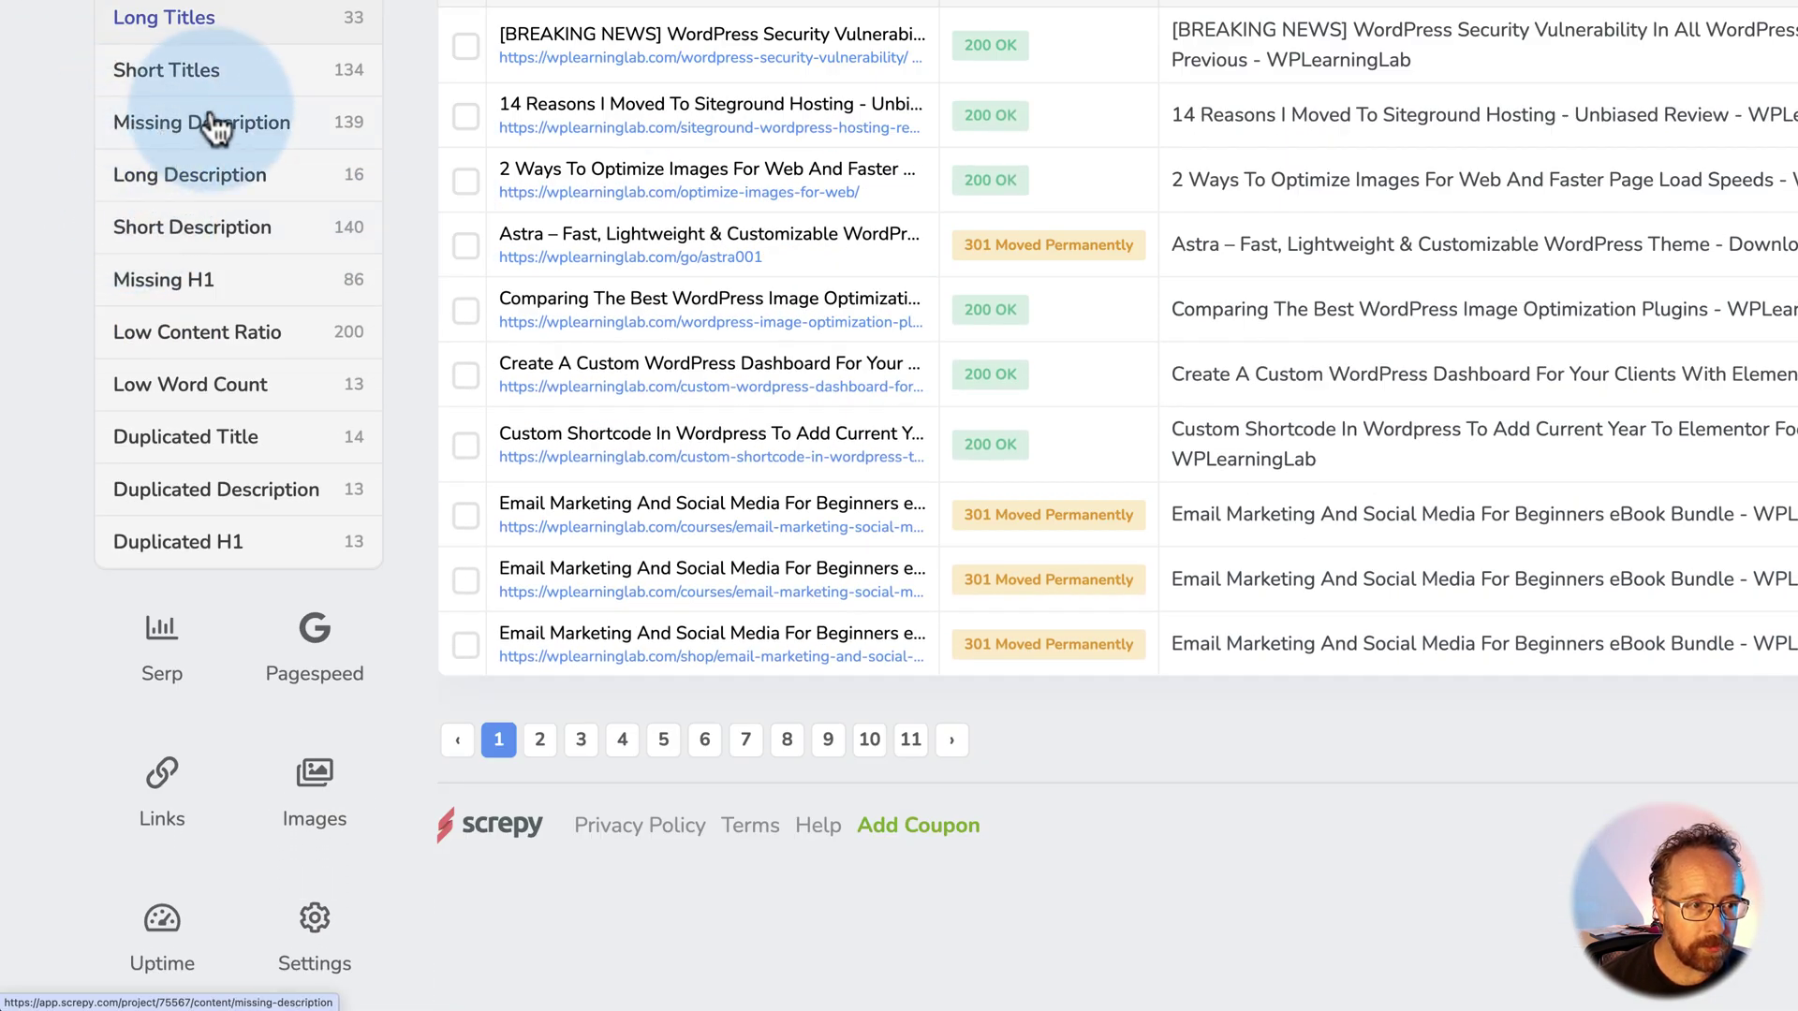
Review the page lists of the Missing Description and Missing H1 reports.
left_click(214, 126)
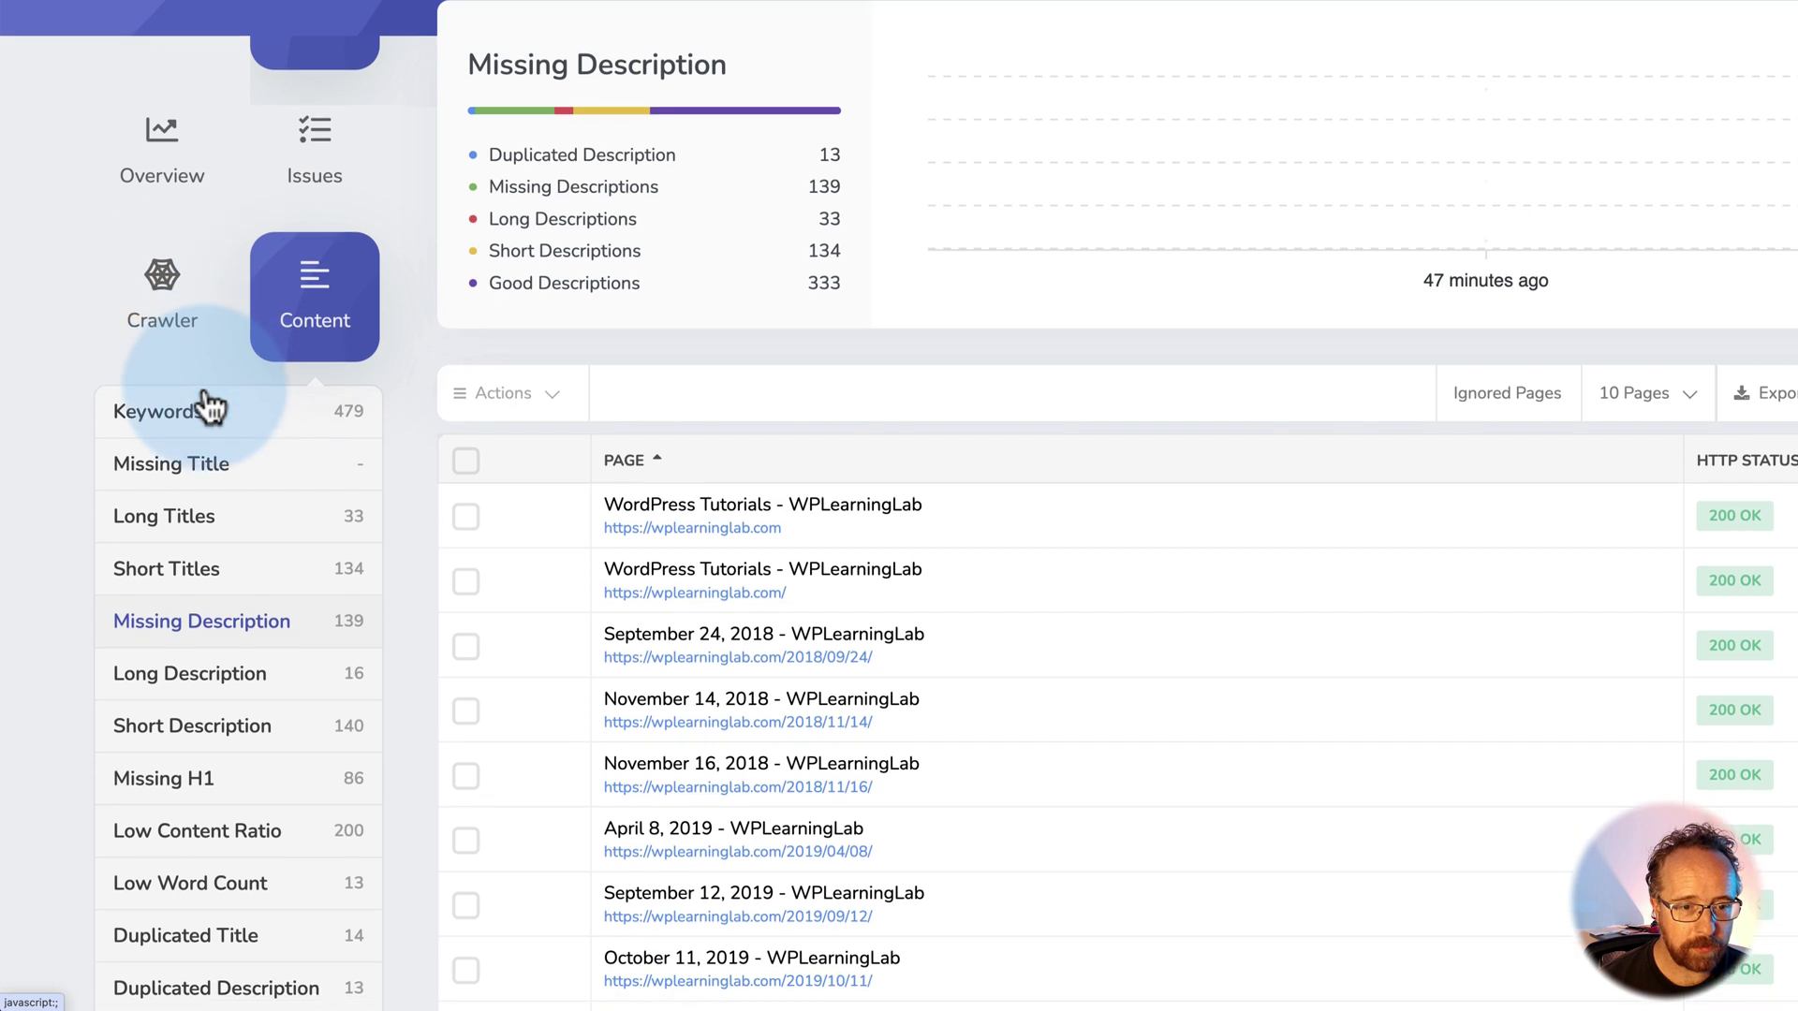
scroll(209, 403, "down", 5)
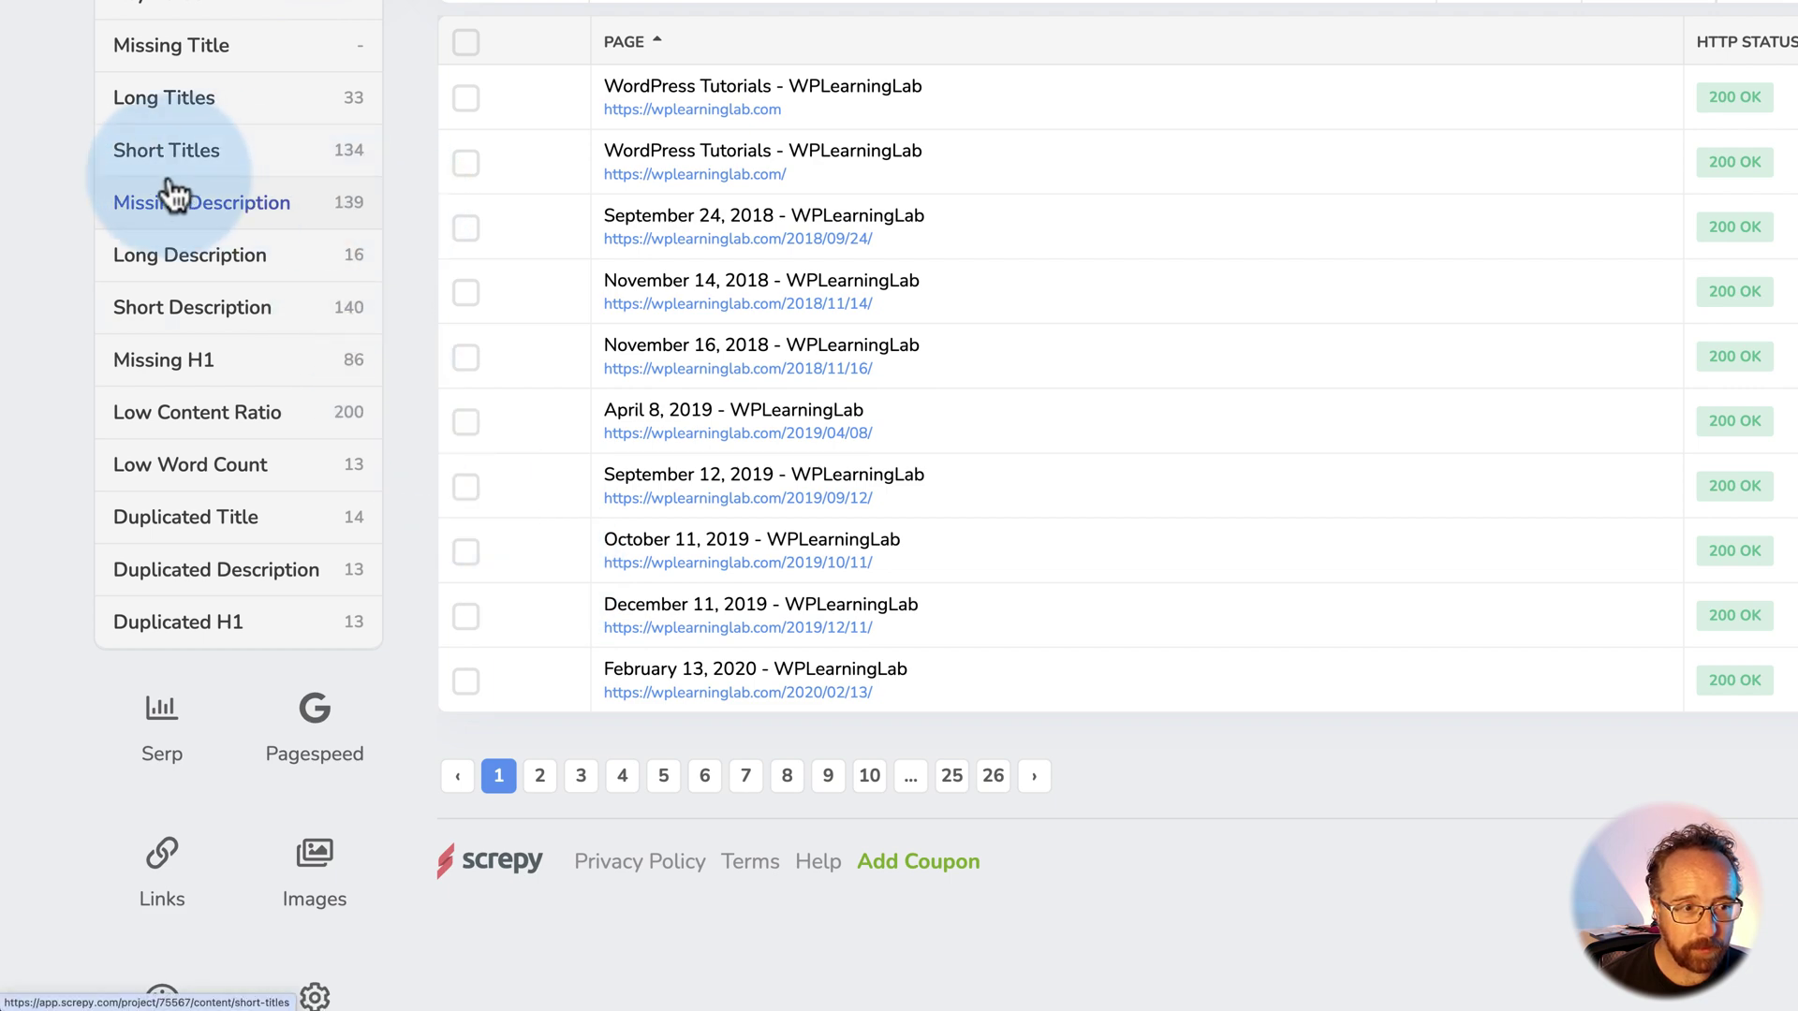
left_click(150, 374)
scroll(413, 346, "down", 3)
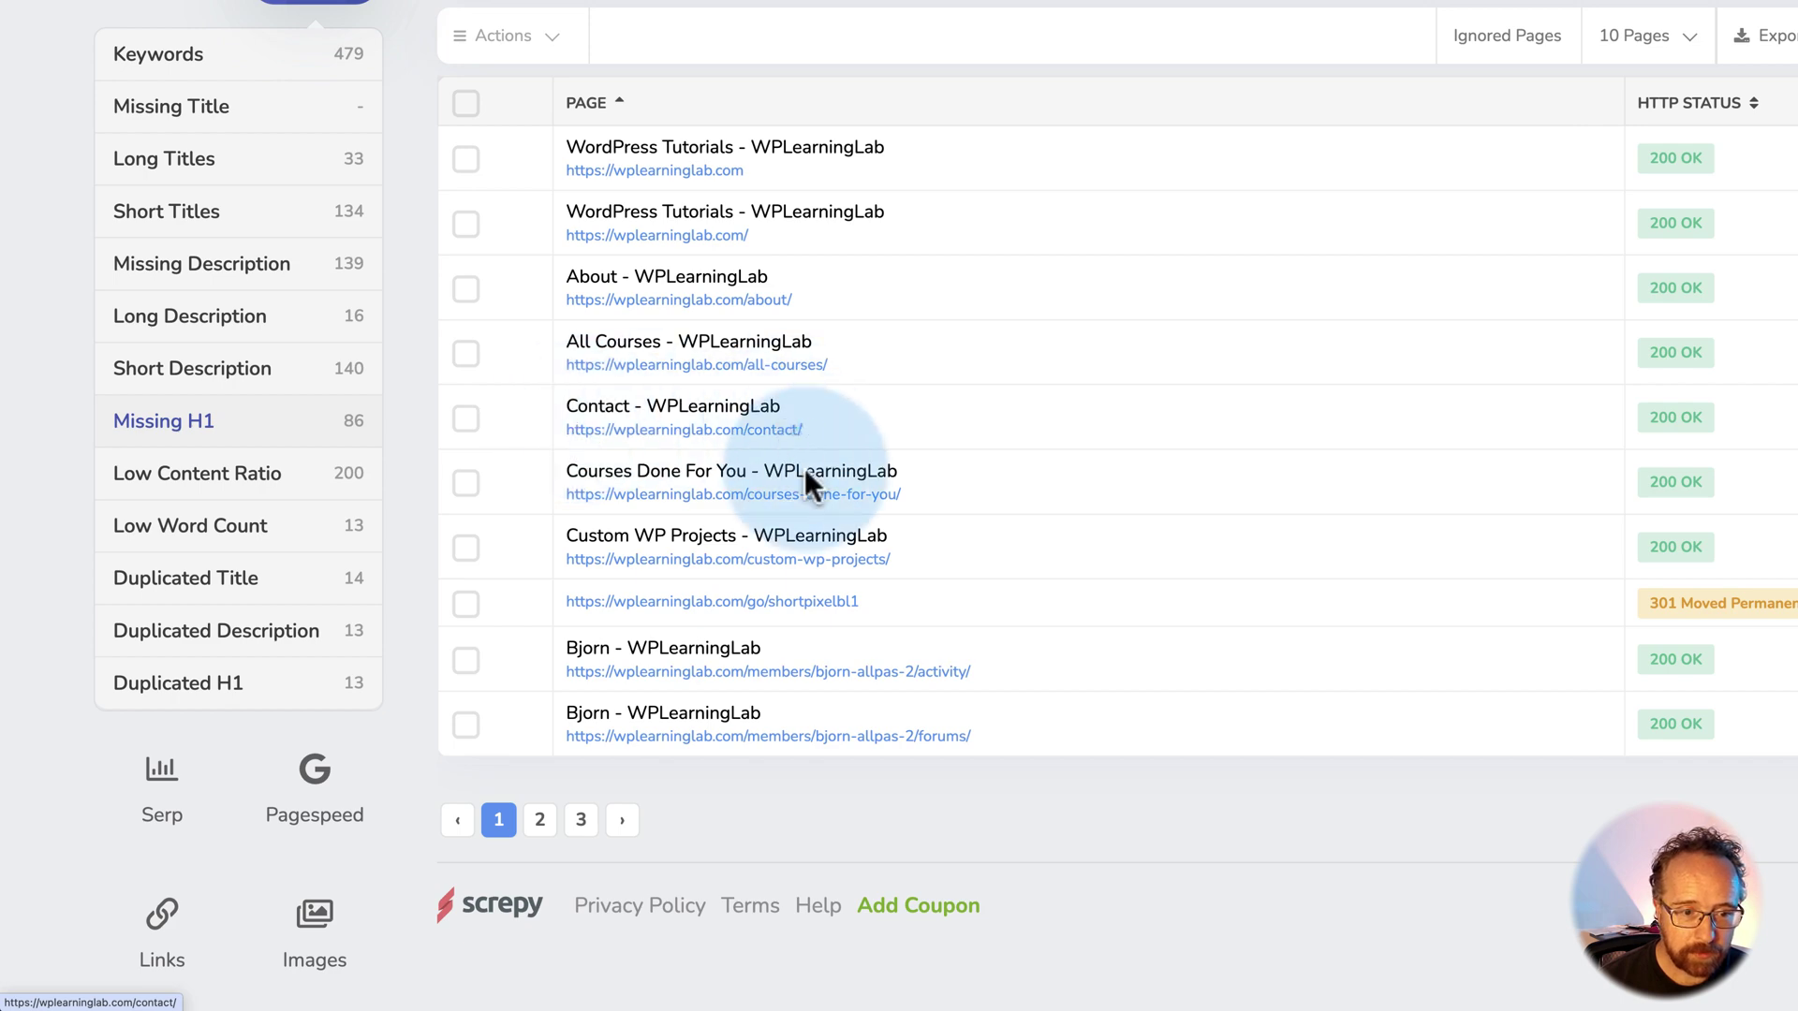
scroll(391, 457, "down", 1)
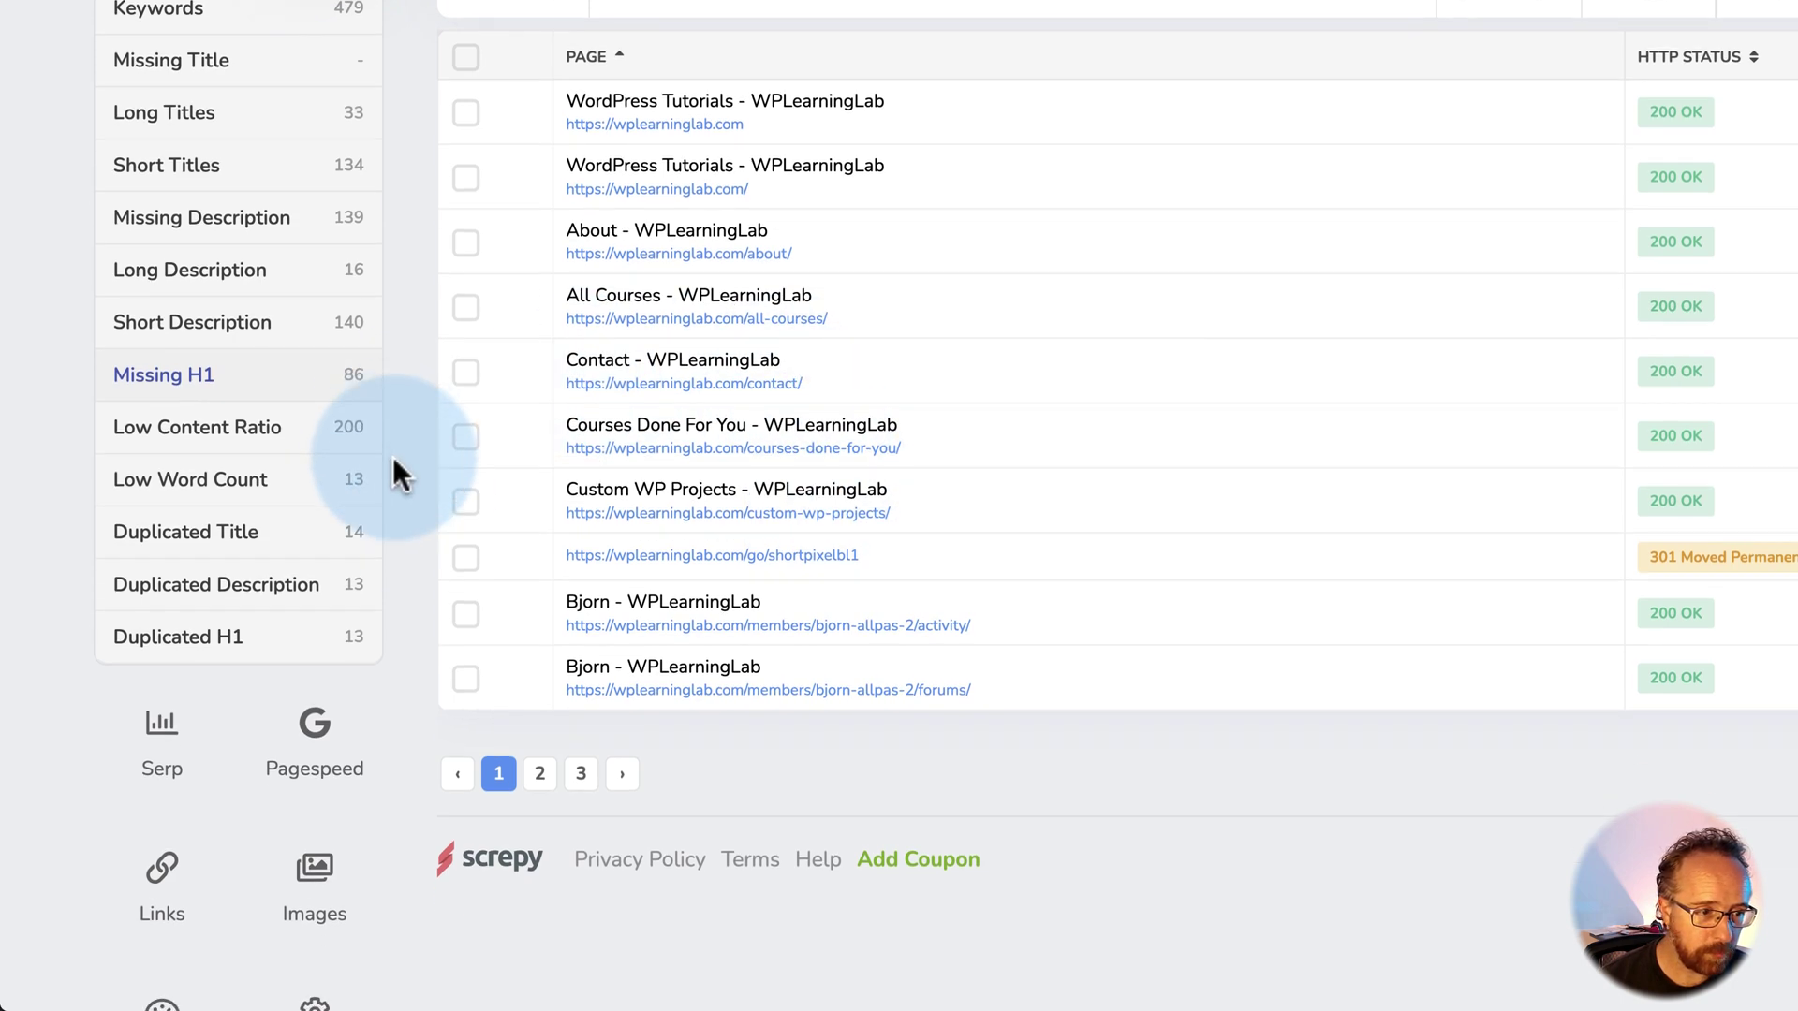
Open the Low Content Ratio report and examine the content ratio and word count of the listed pages.
left_click(253, 440)
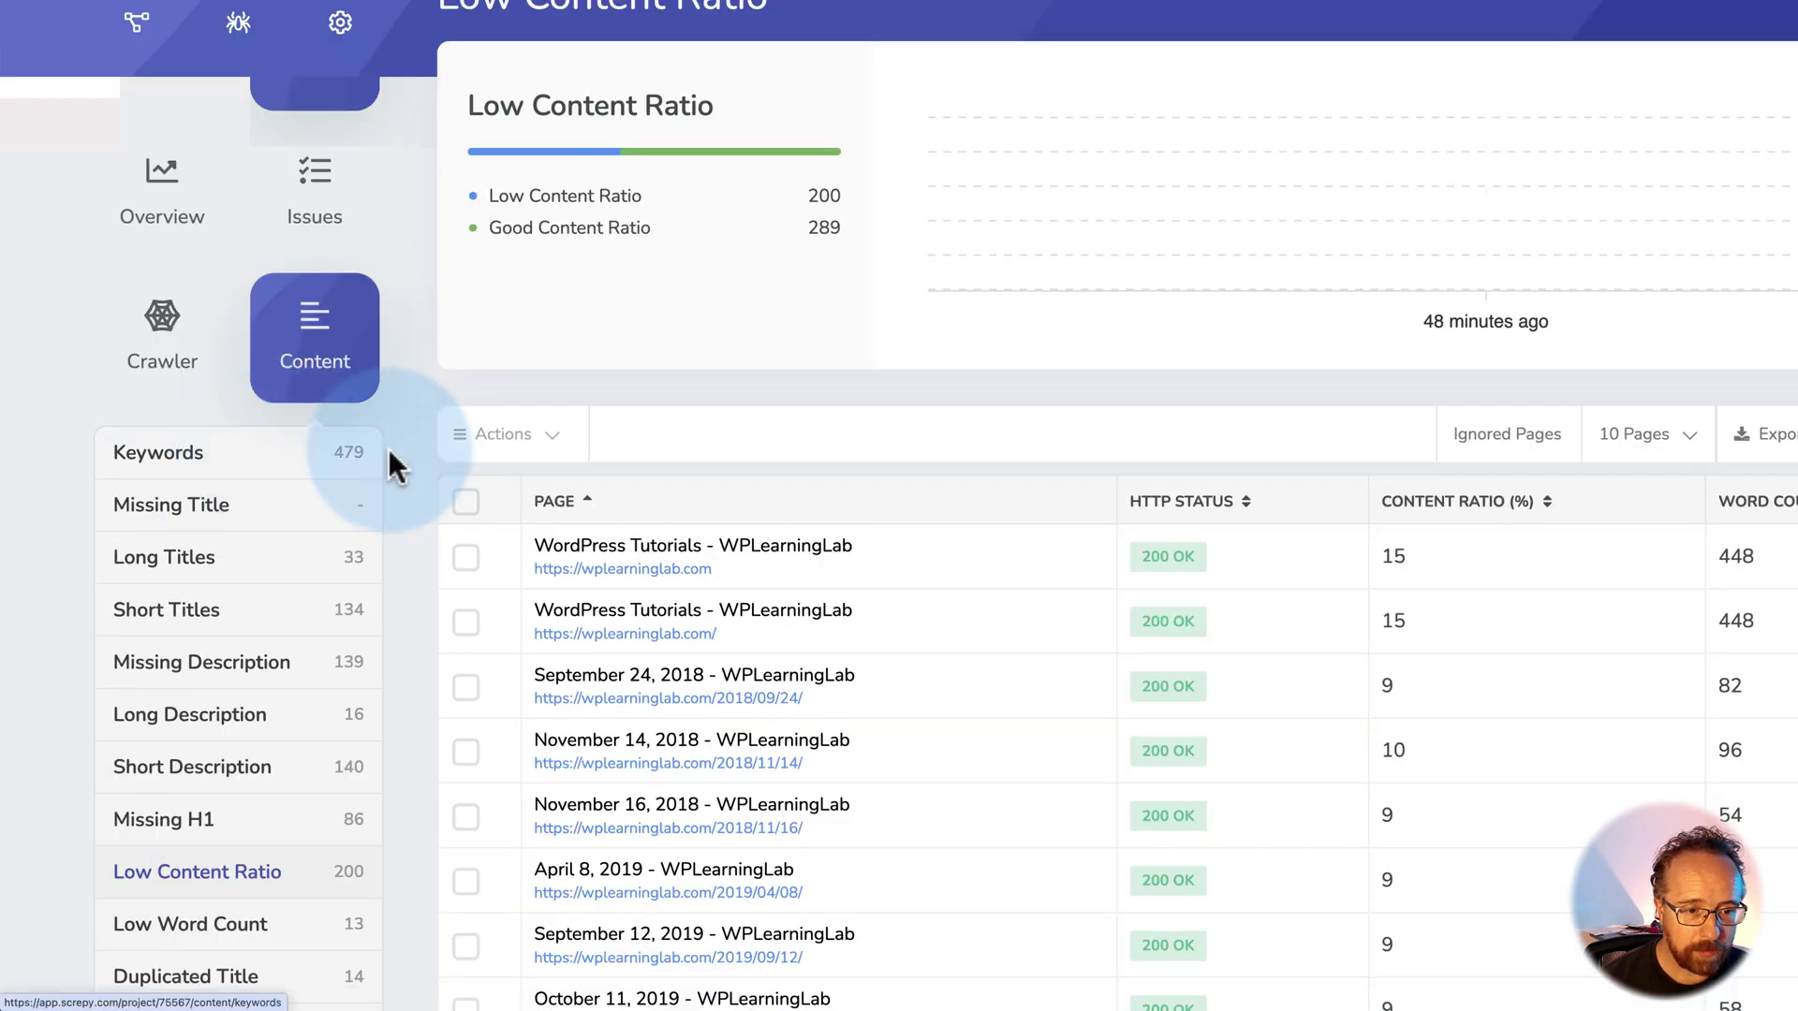
scroll(412, 452, "down", 4)
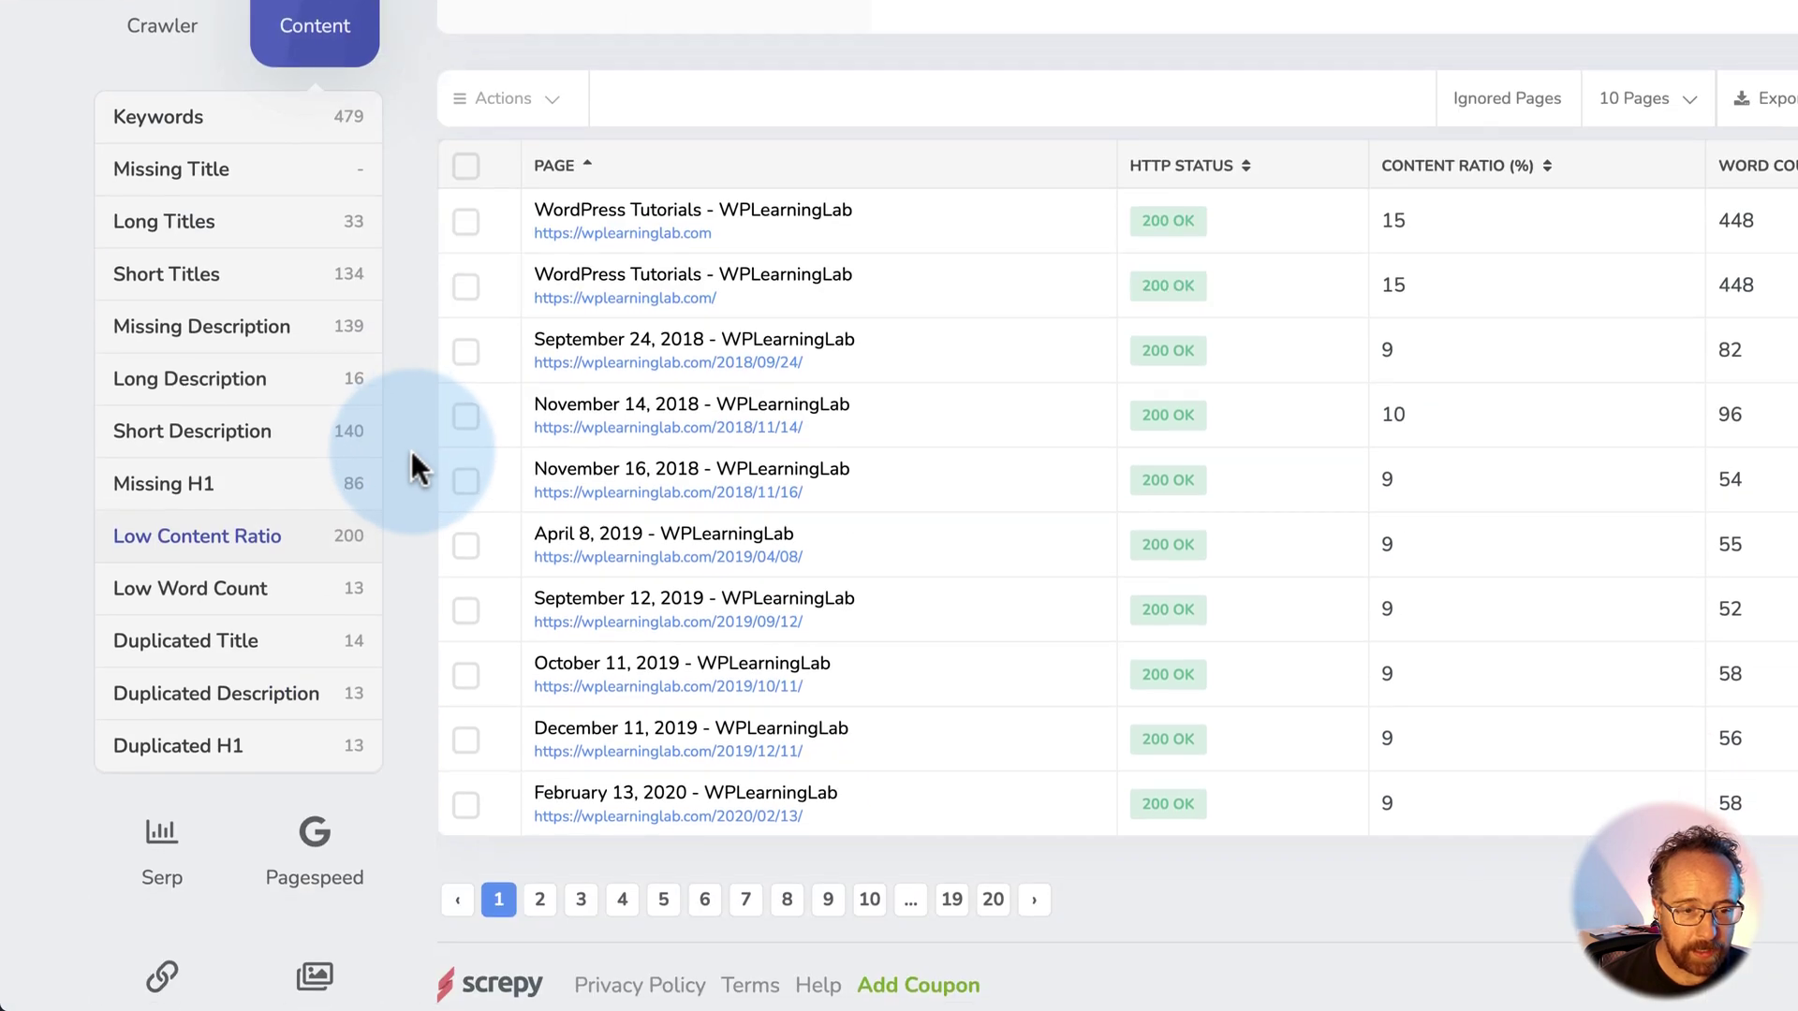
scroll(412, 452, "down", 1)
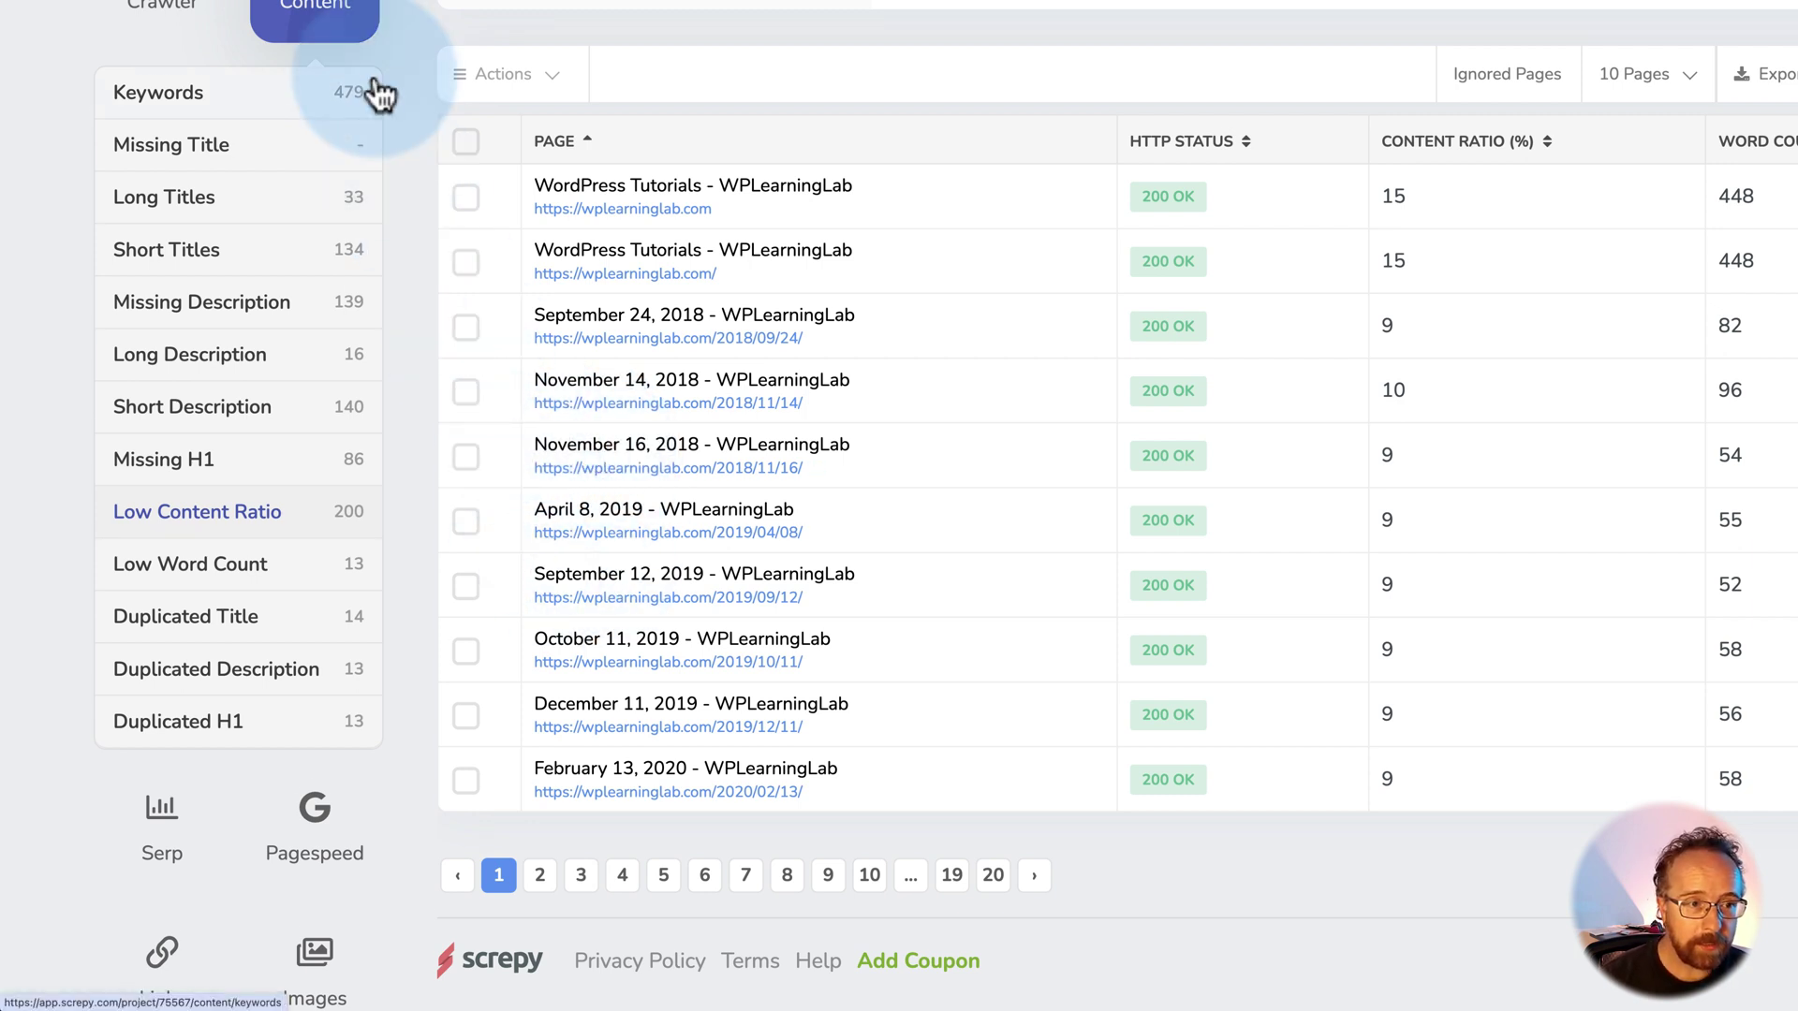
scroll(374, 91, "down", 1)
scroll(393, 93, "down", 2)
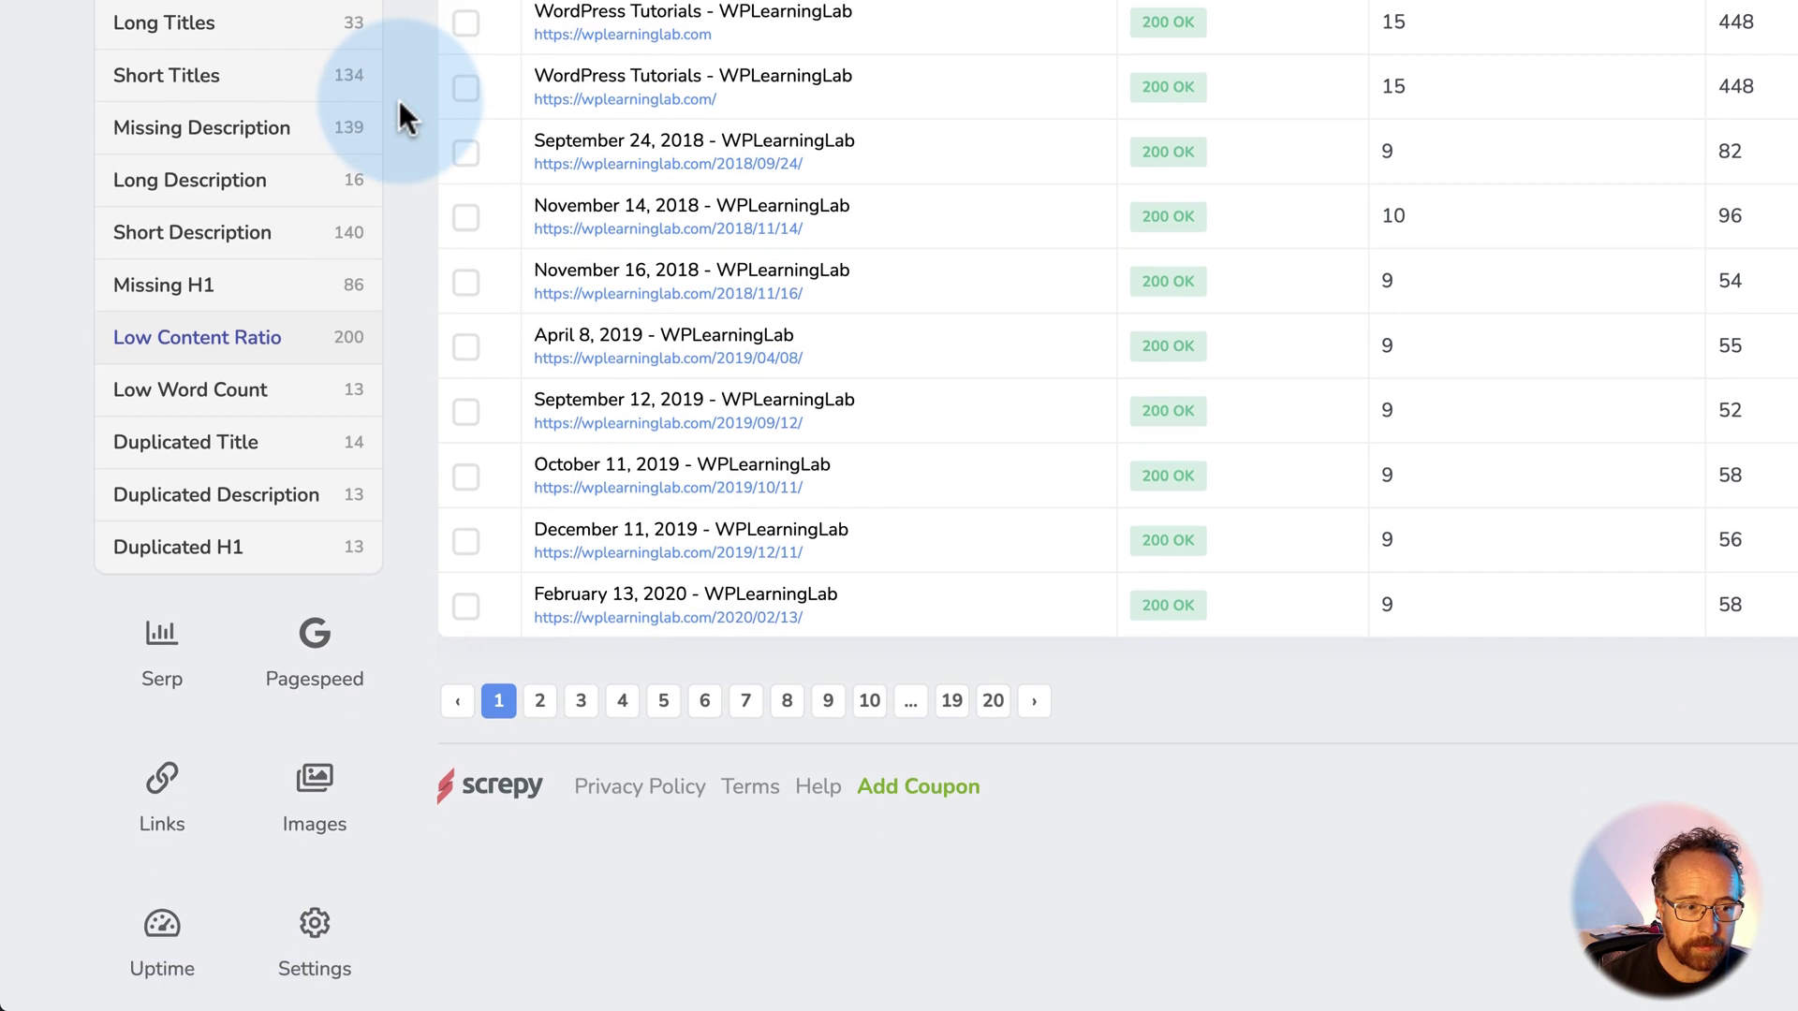
Open the Serp section's Rank Tracker and bring up the form for adding a keyword.
left_click(162, 604)
scroll(193, 522, "down", 3)
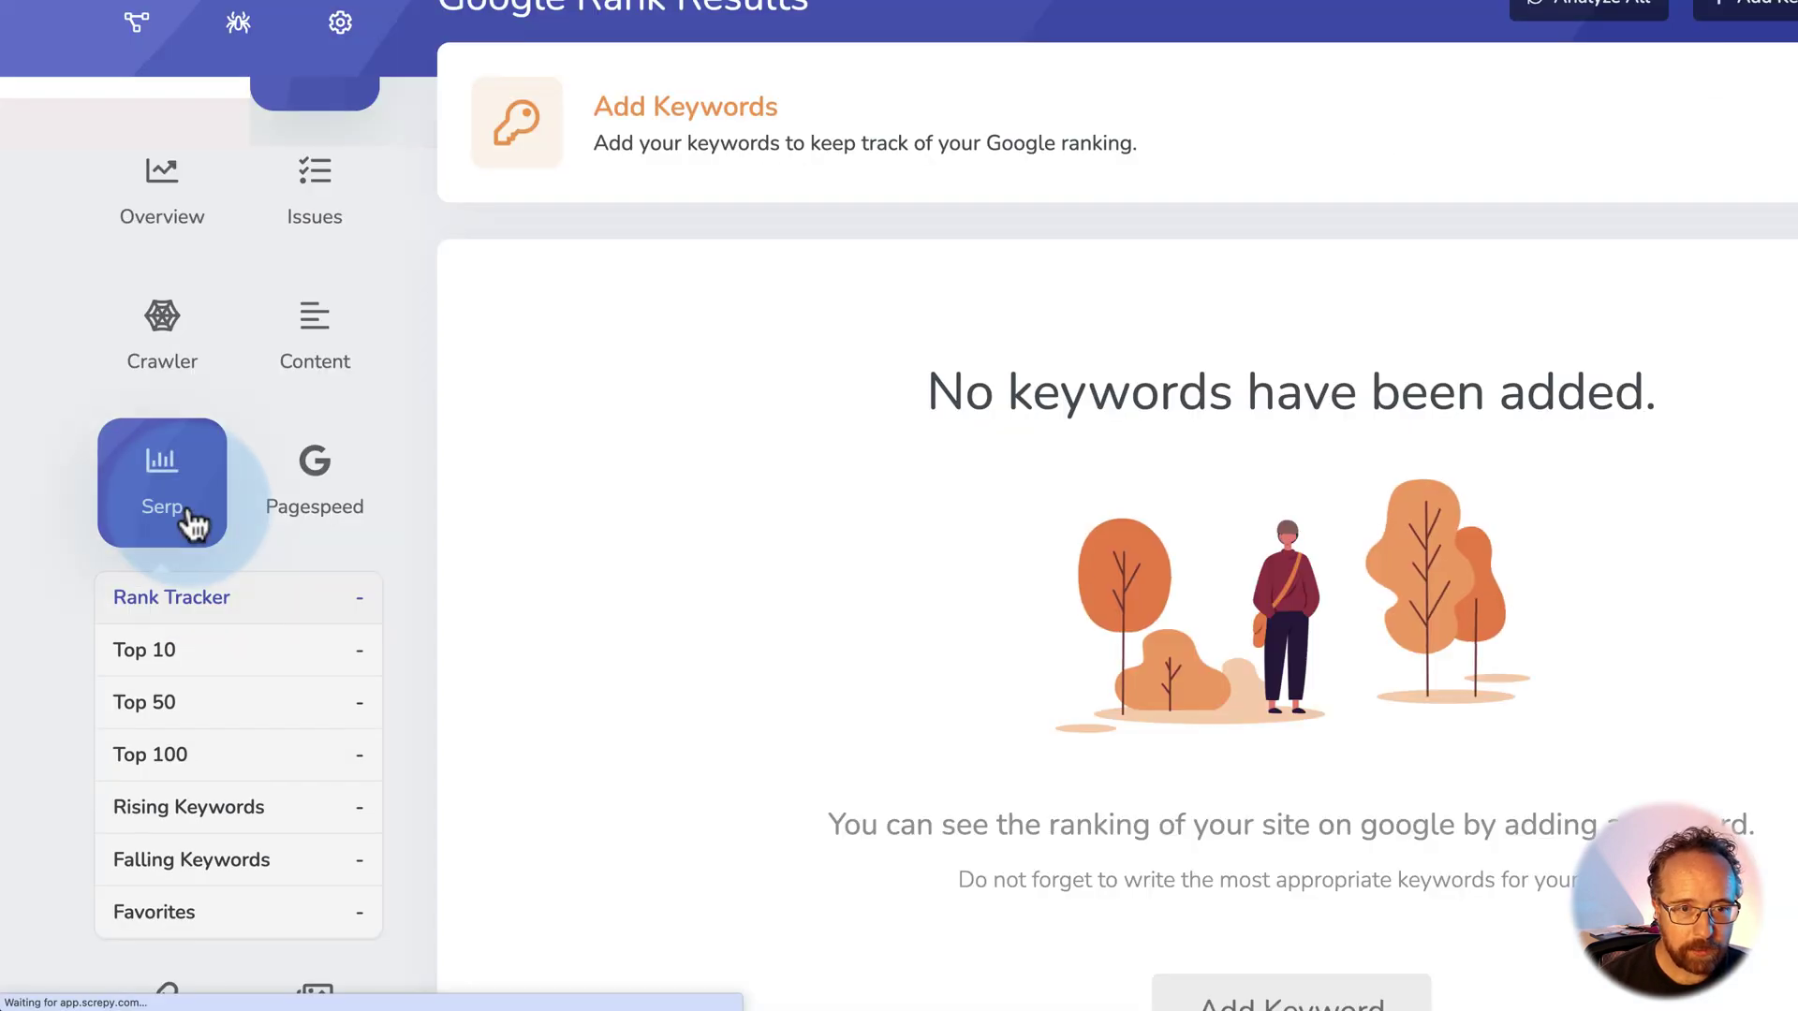
left_click(546, 289)
scroll(546, 289, "down", 2)
left_click(1292, 877)
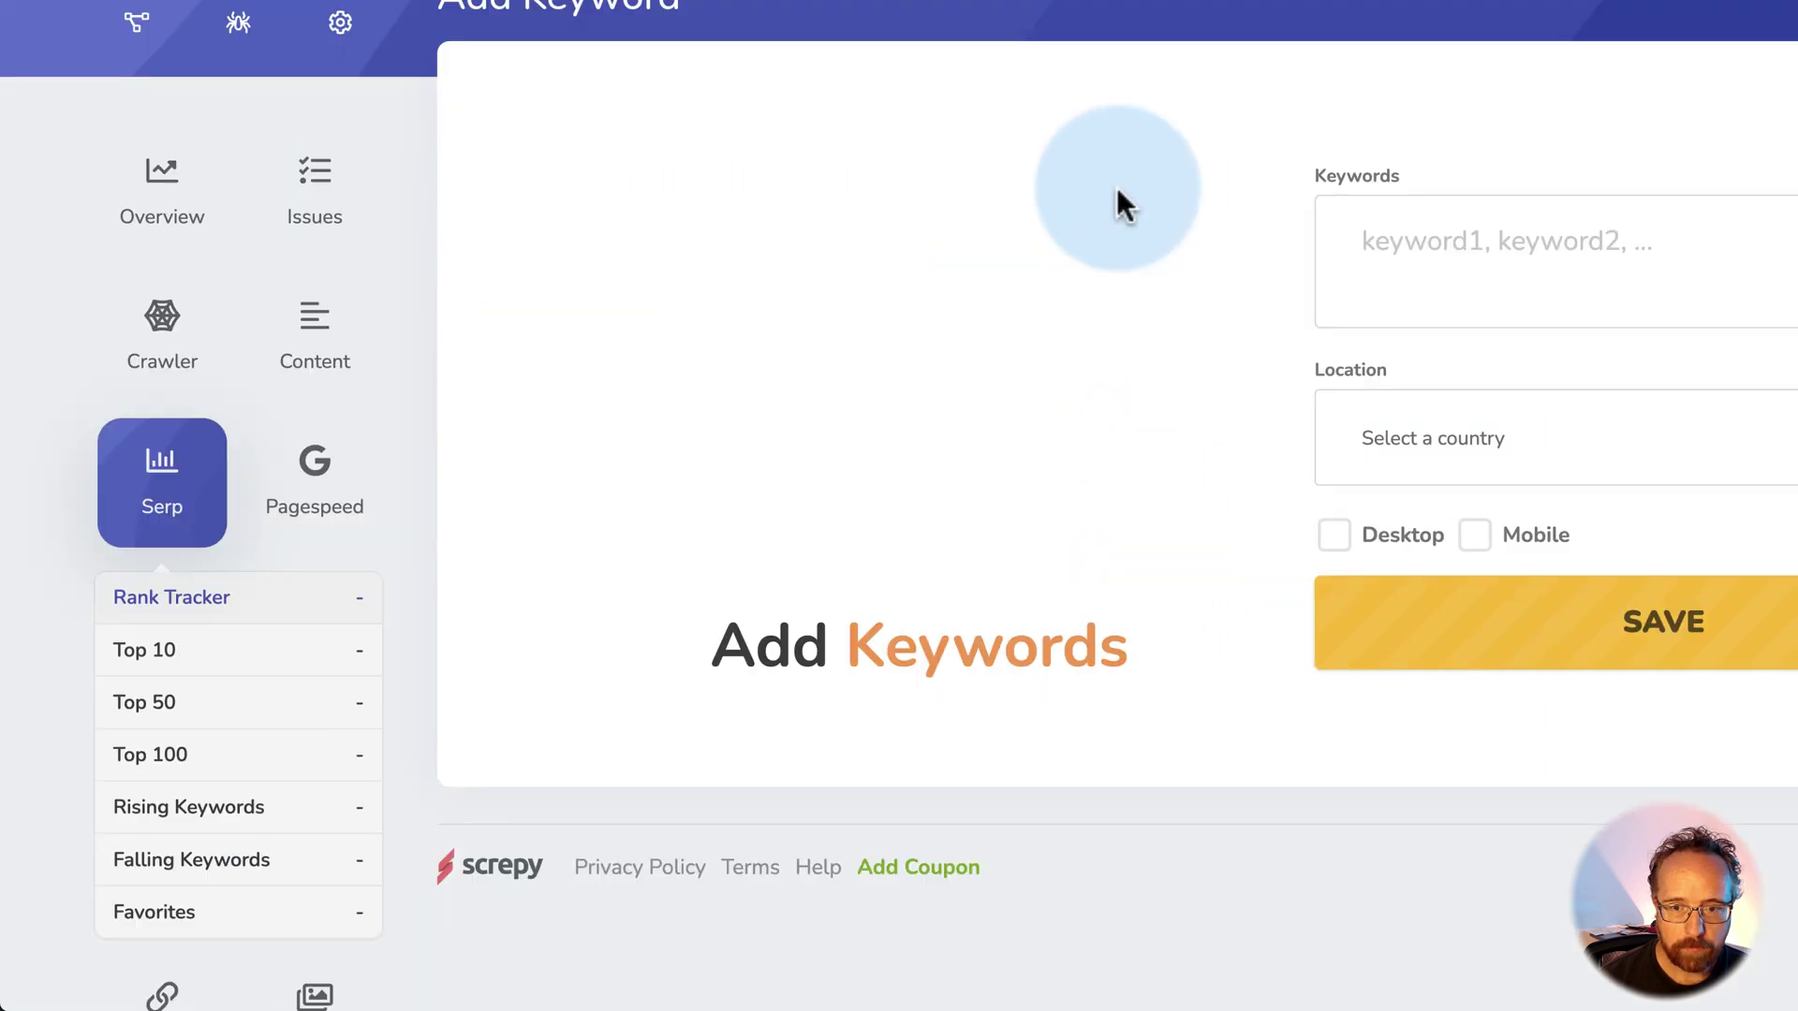
Add the keyword "wplearninglab" for the United States on both desktop and mobile, and save it.
left_click(1475, 245)
type("wplearninglab")
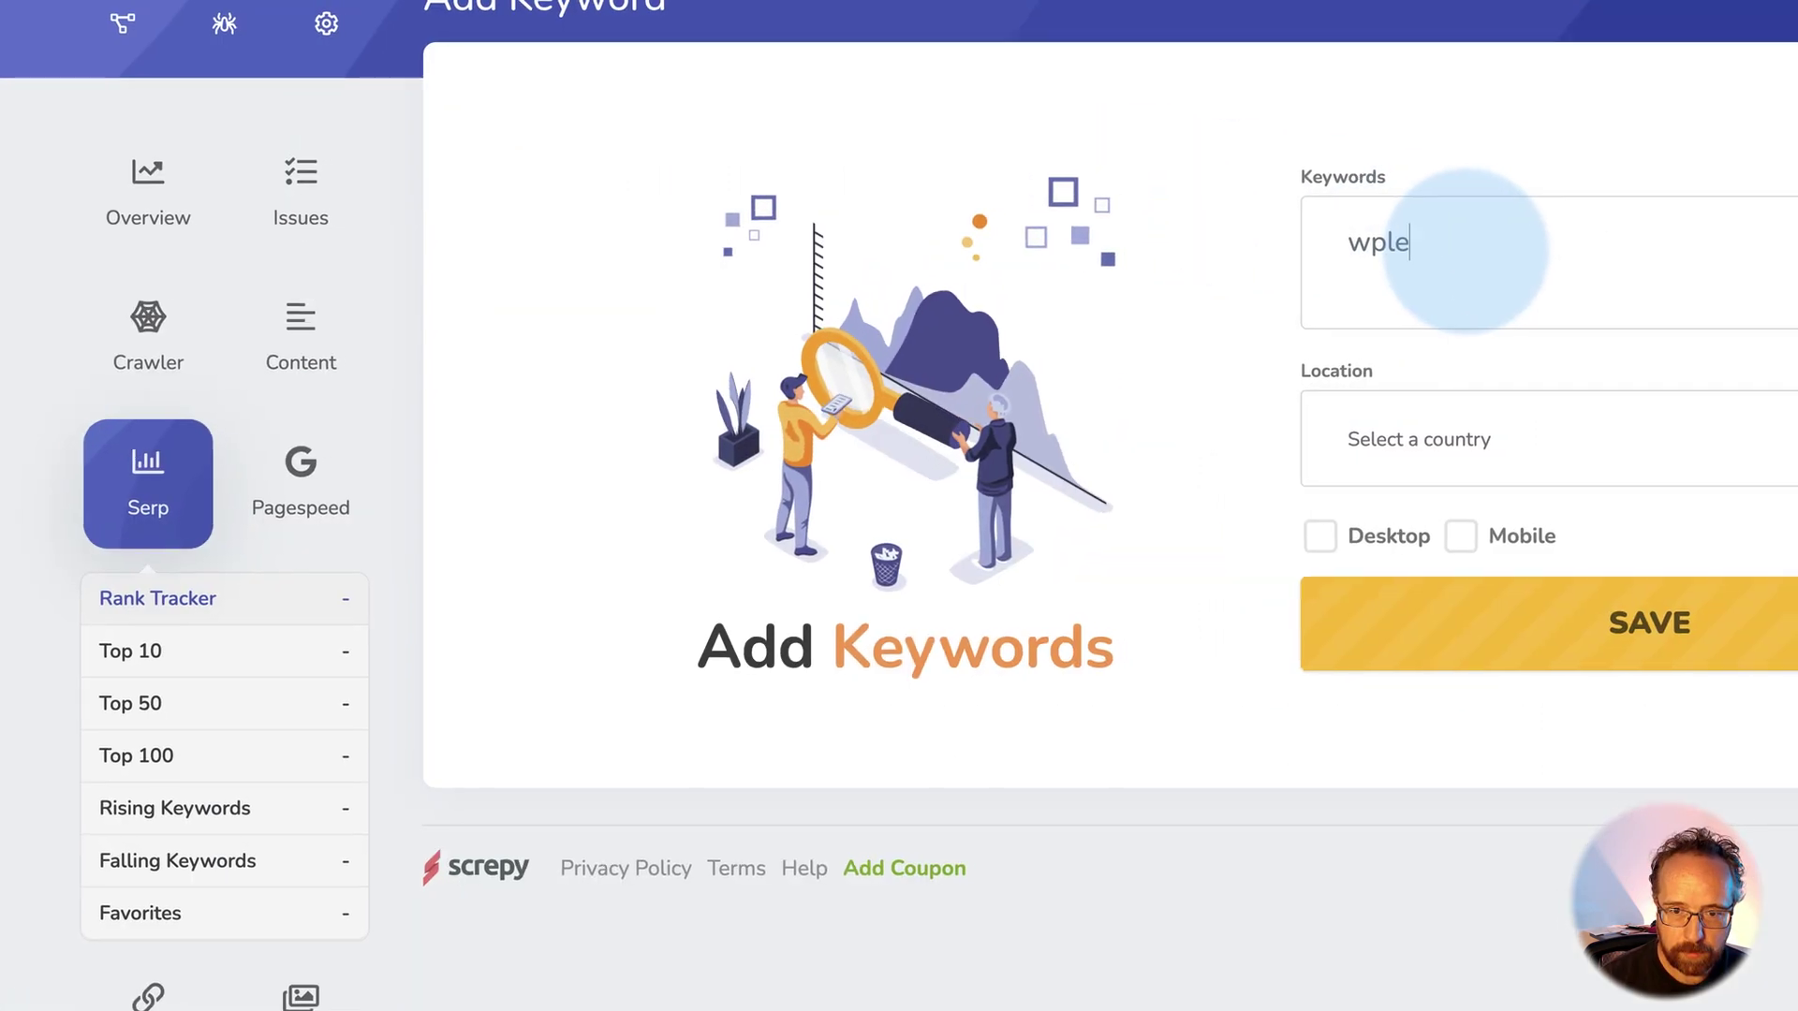
left_click(1134, 484)
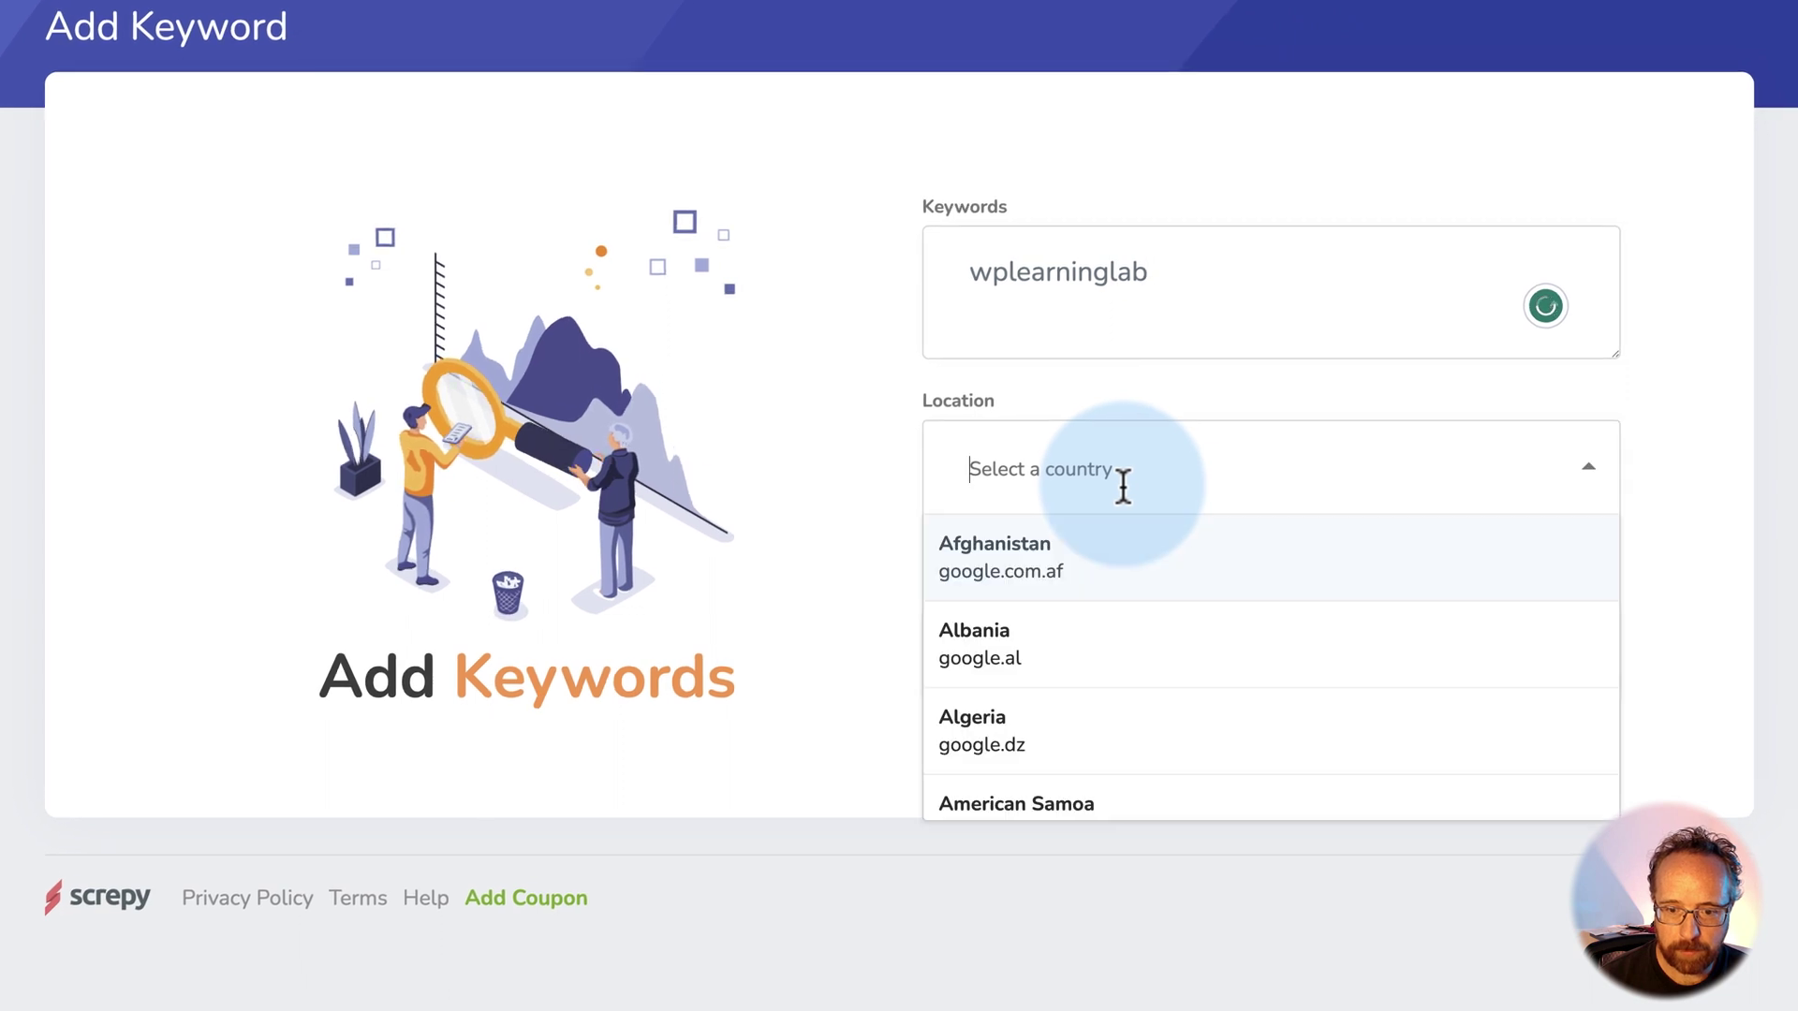
type("united")
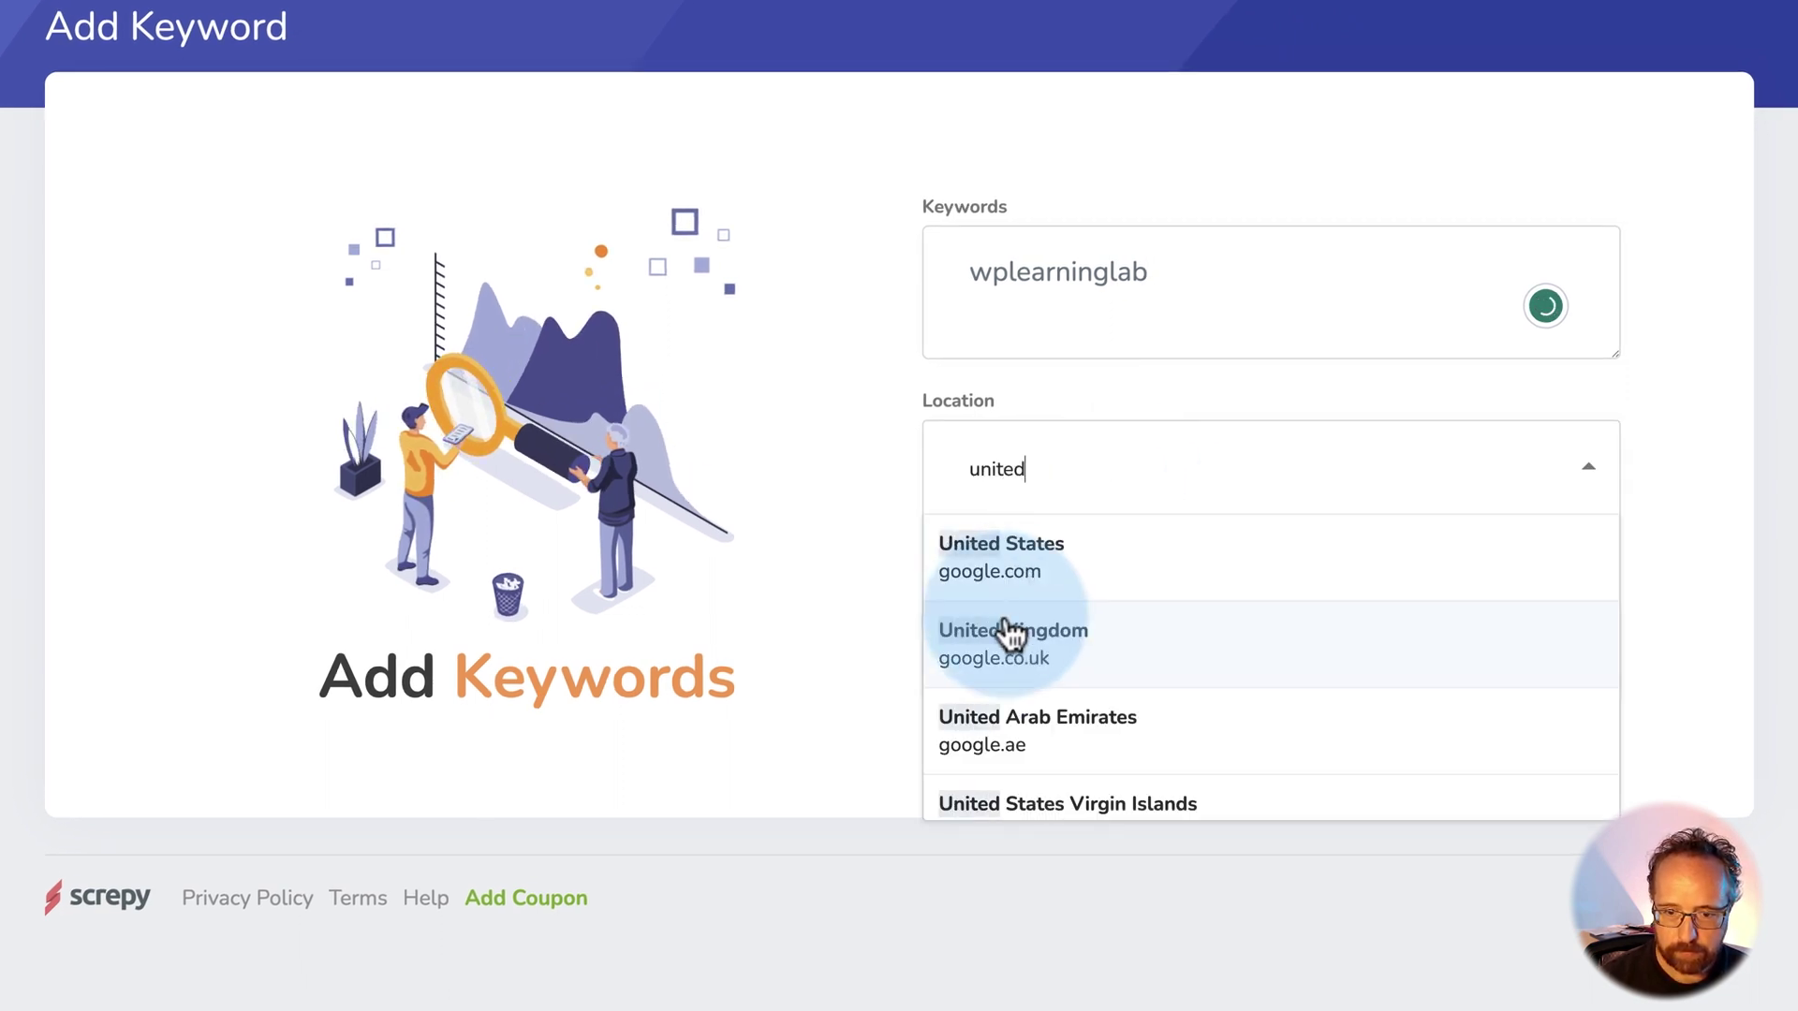
left_click(1014, 564)
left_click(944, 568)
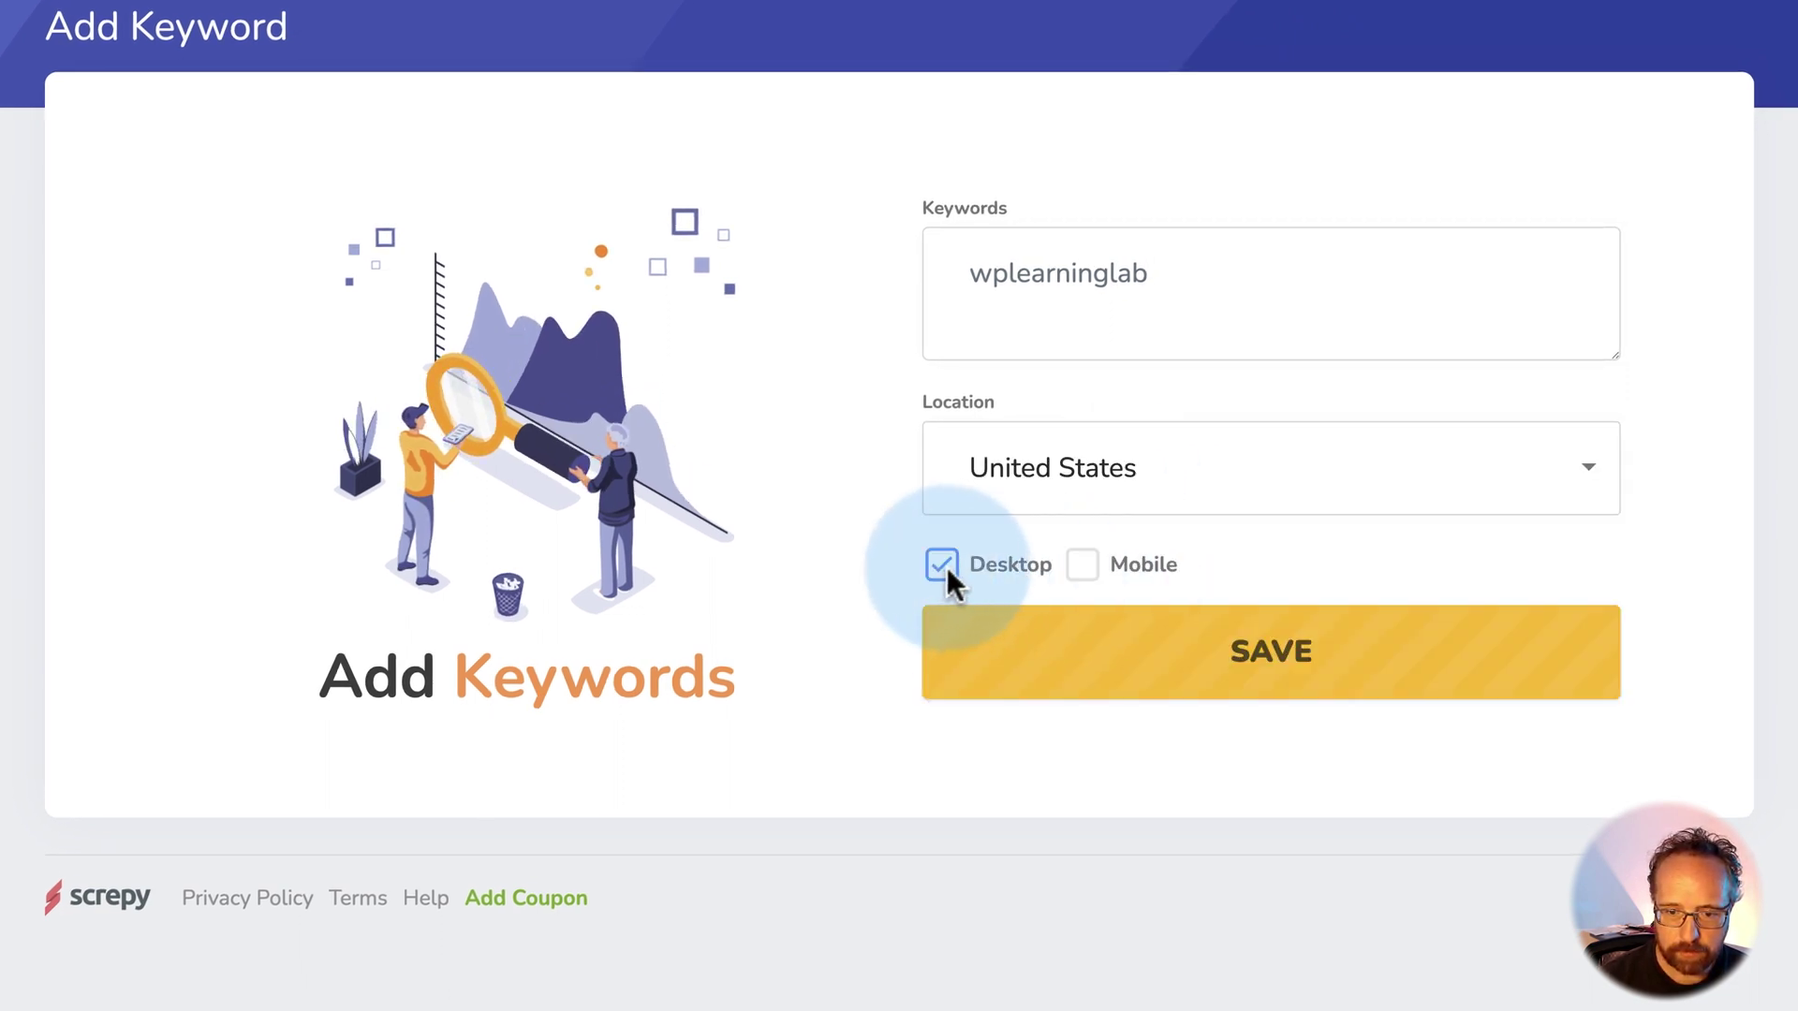
left_click(1083, 564)
left_click(1182, 659)
Leave the keyword form and open the Pagespeed section's General page.
scroll(375, 576, "down", 2)
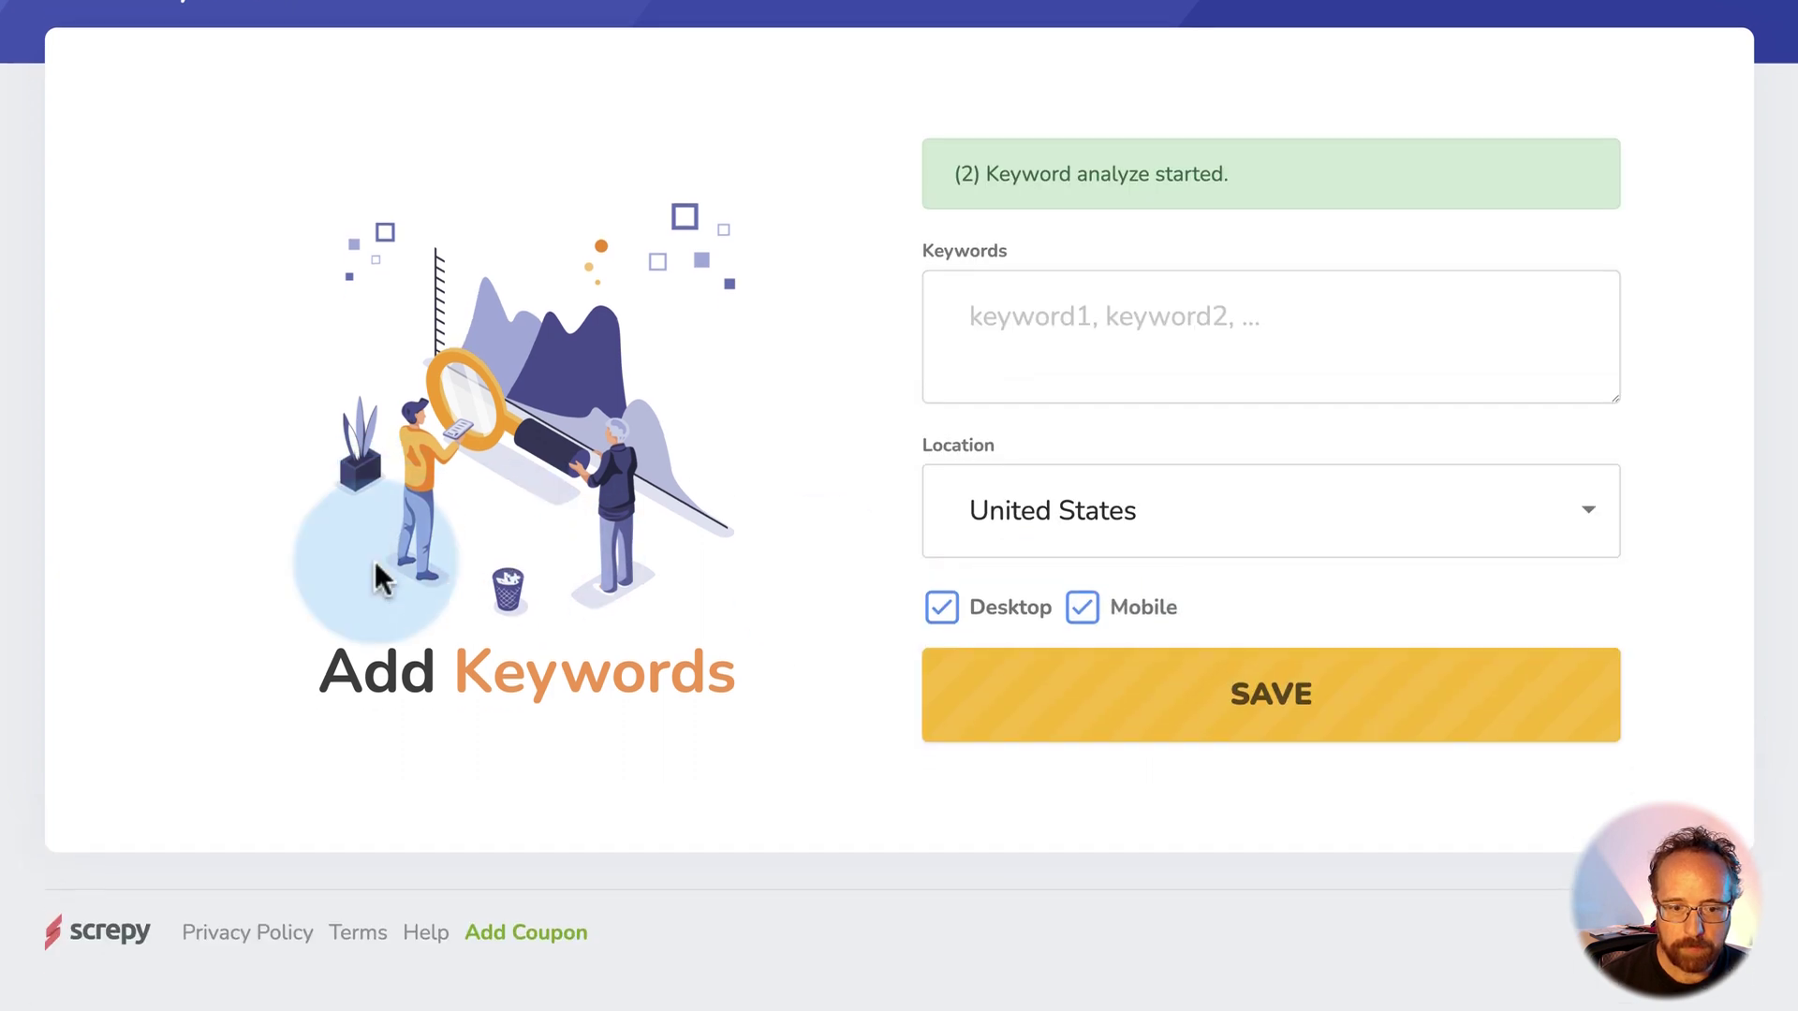
scroll(375, 563, "down", 2)
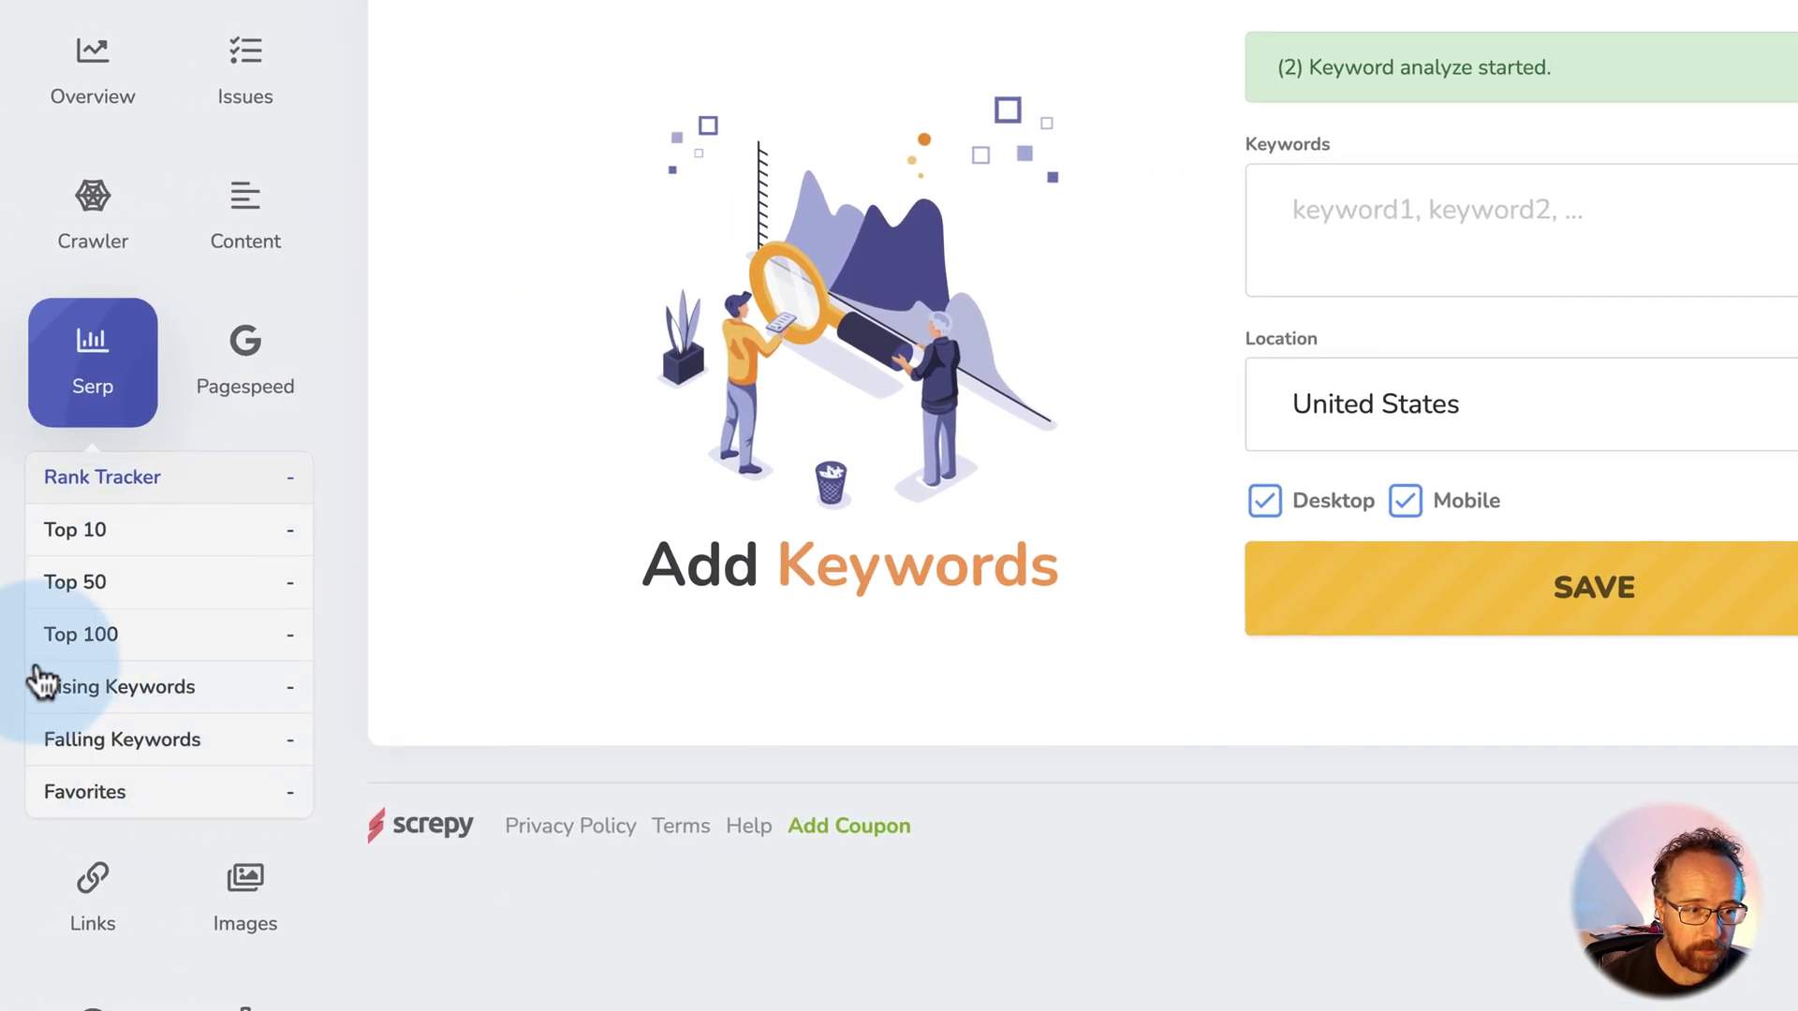
mouse_move(267, 417)
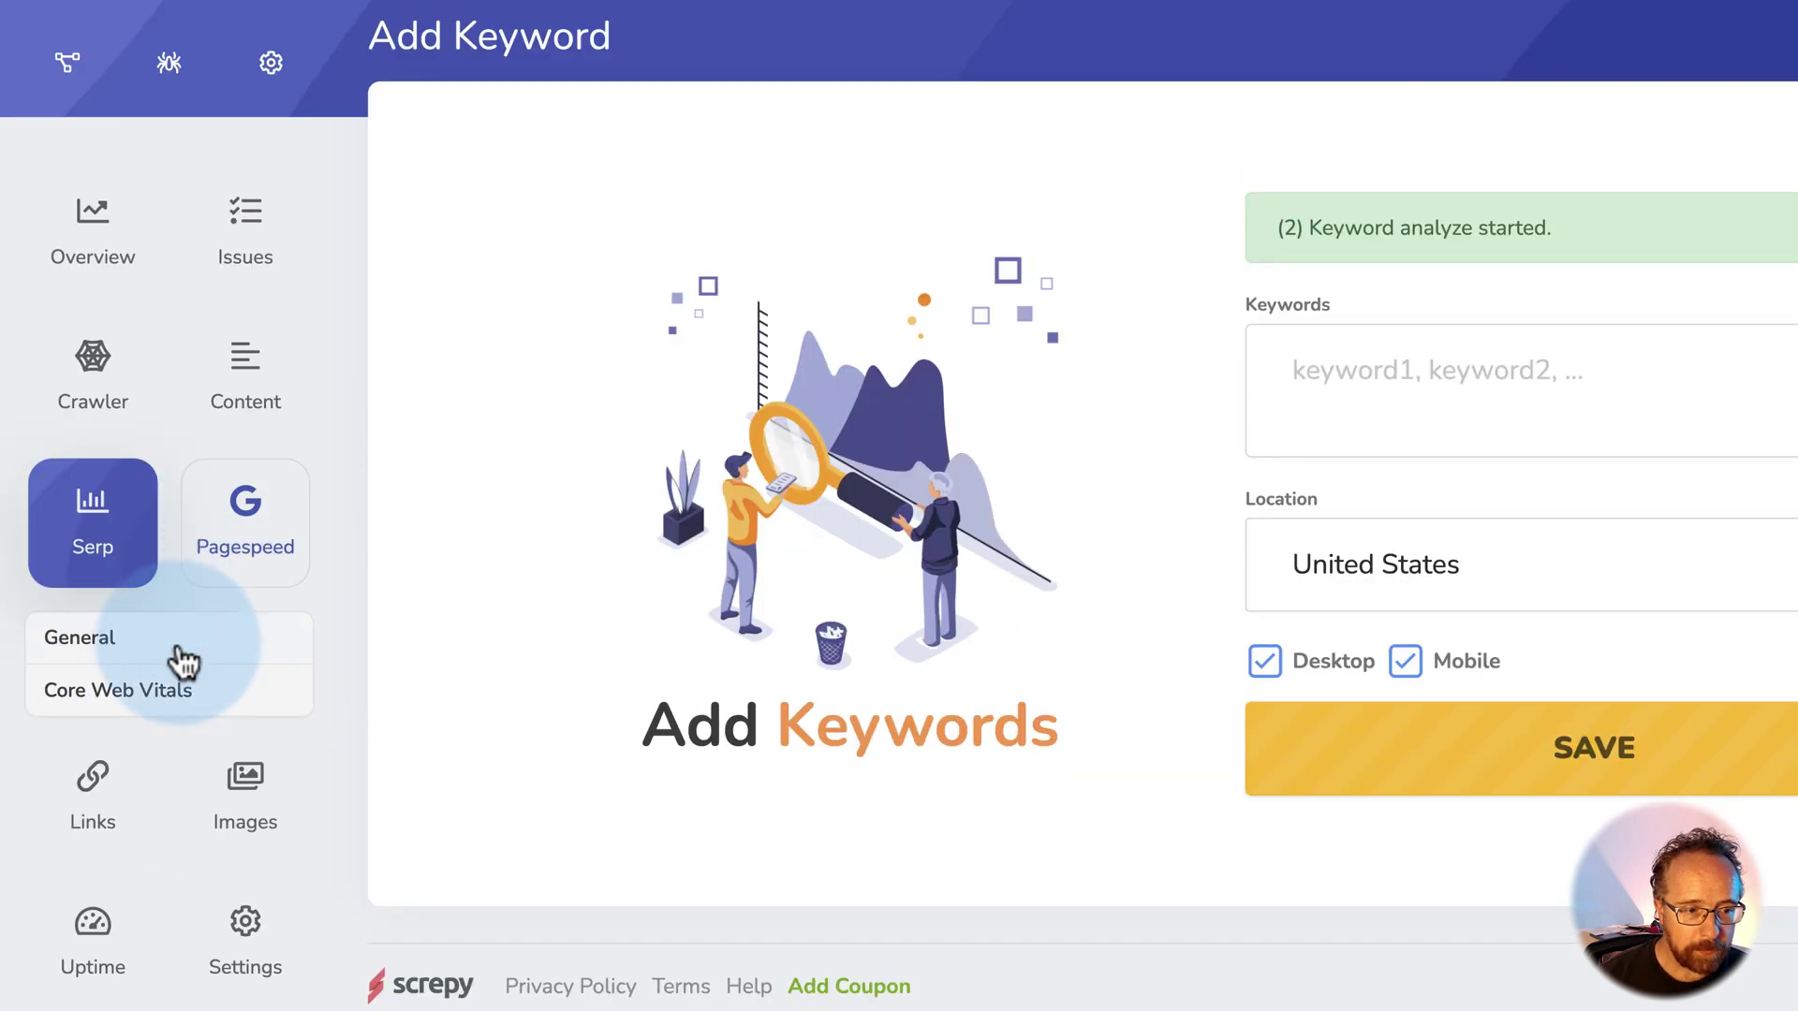
left_click(183, 662)
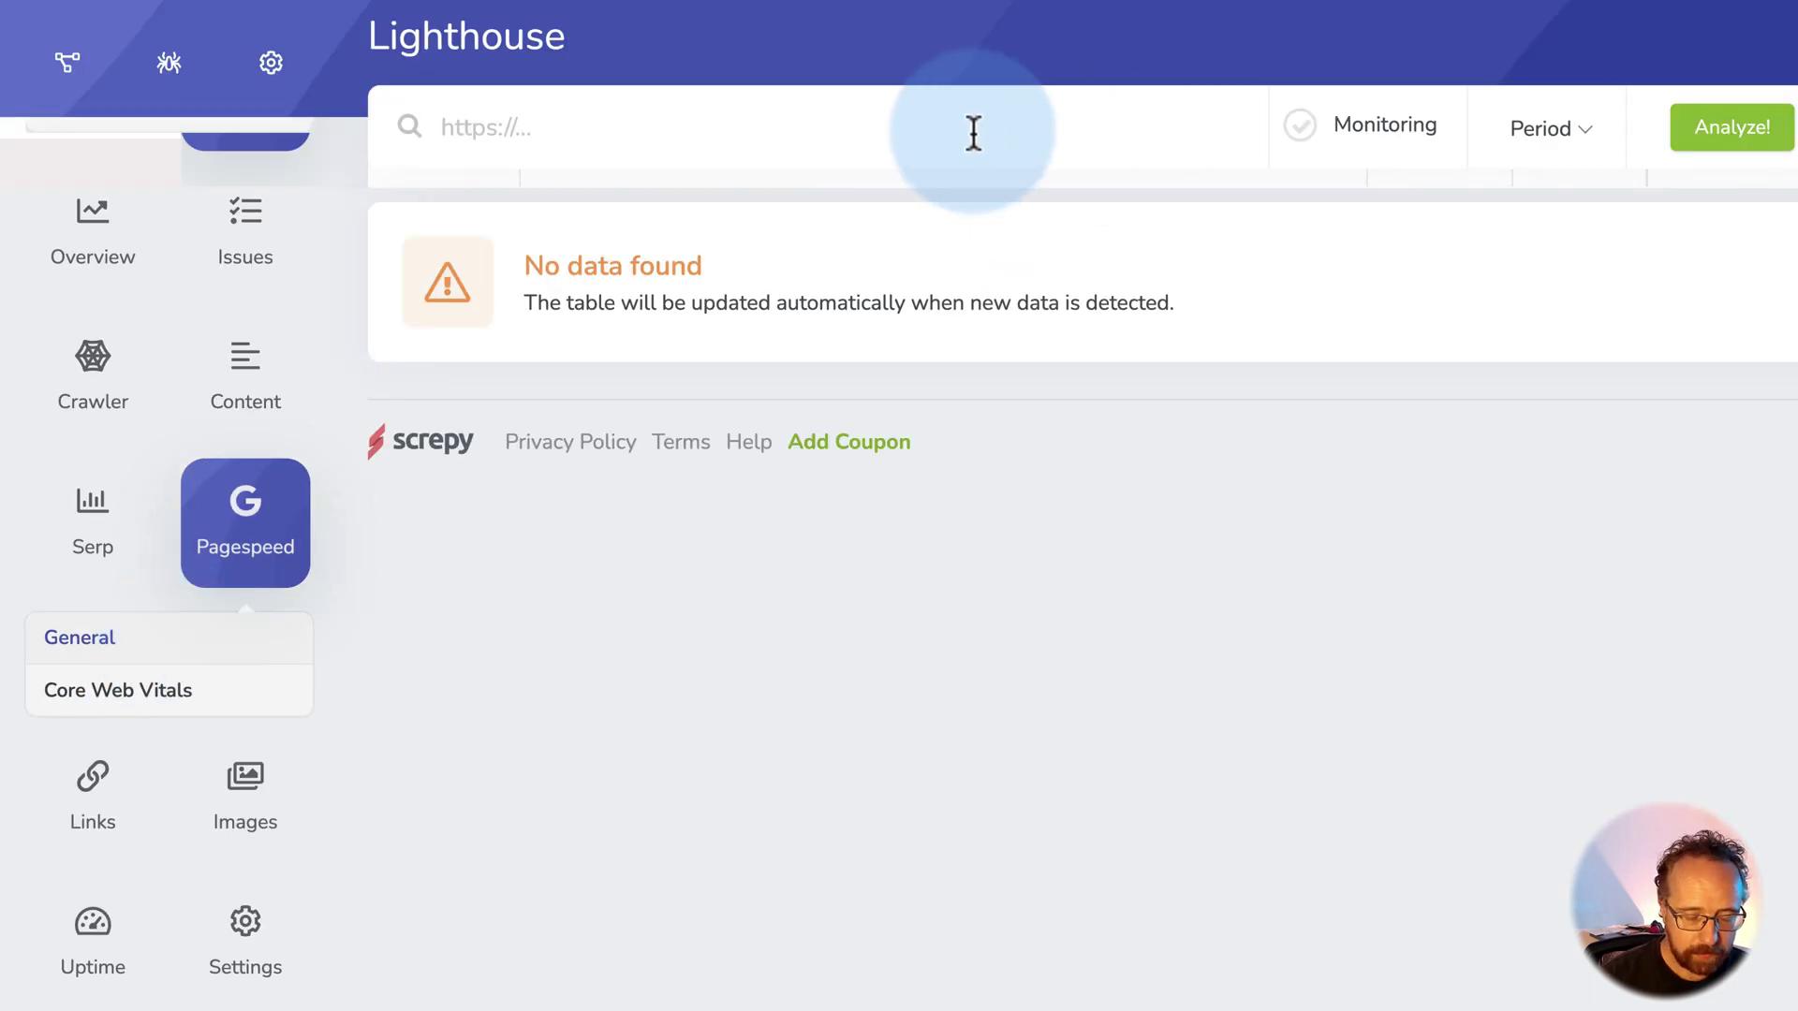
type("//wplearninglab.com")
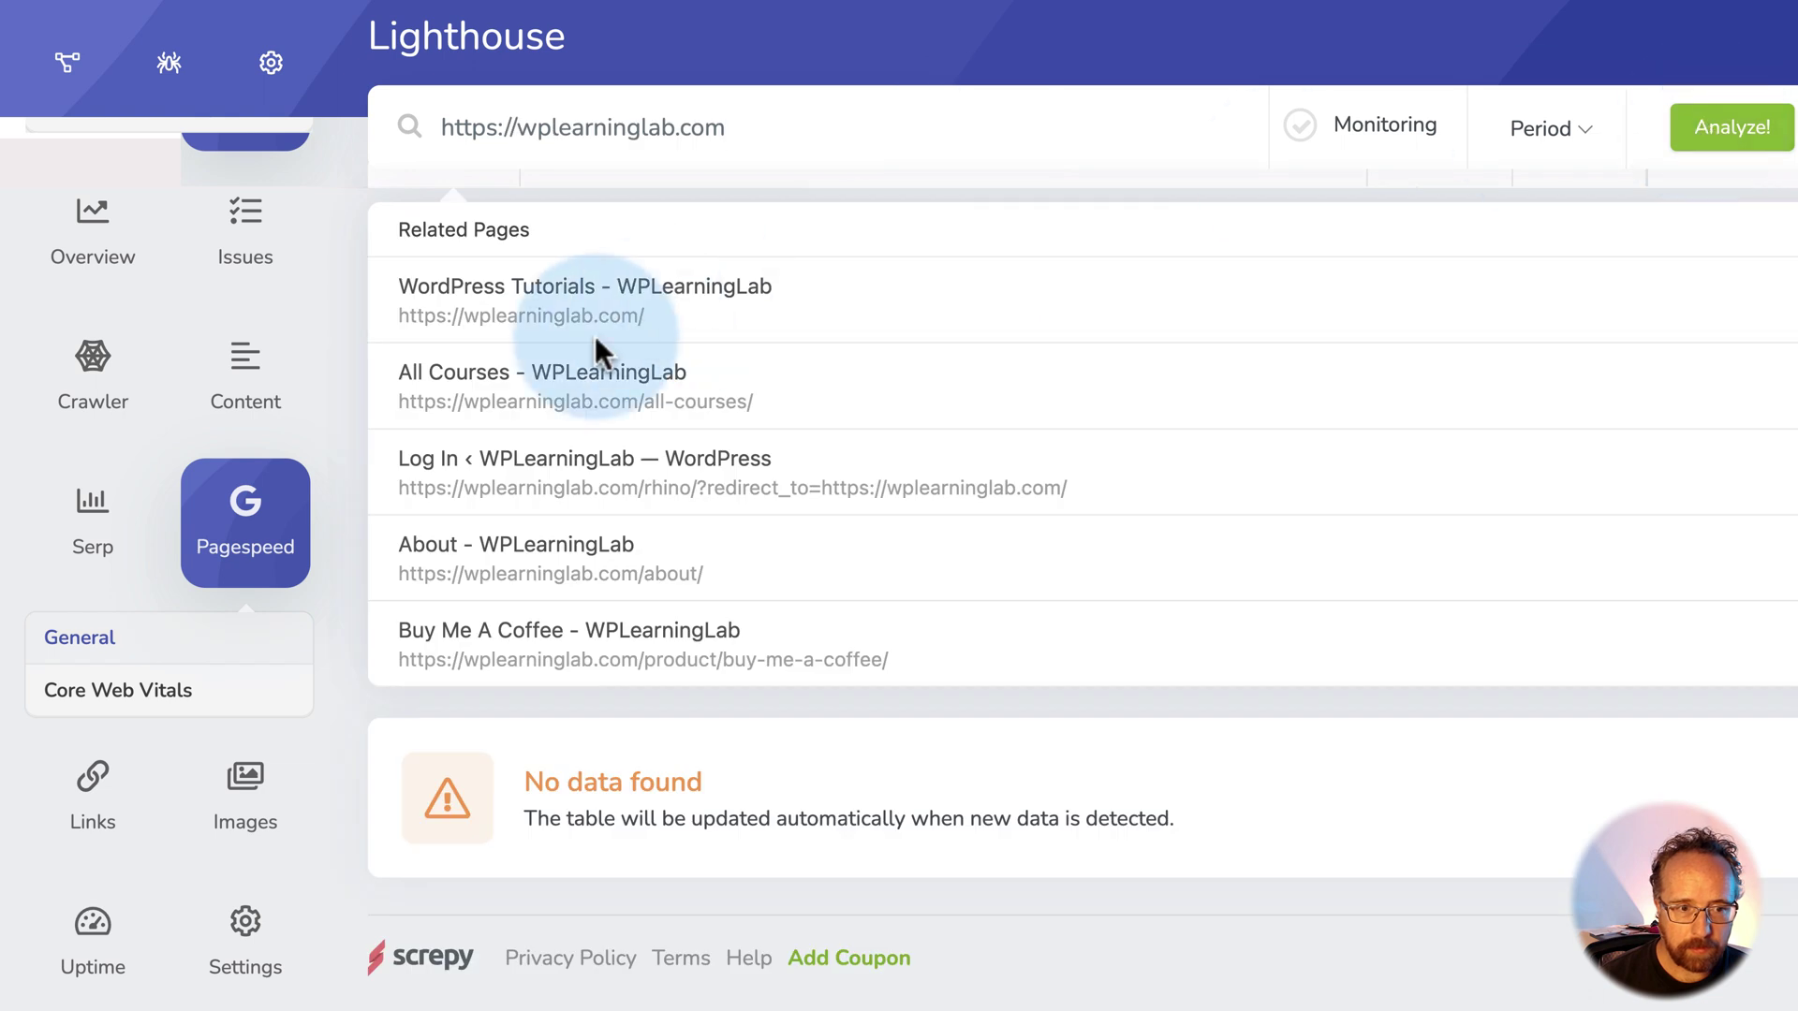
left_click(553, 302)
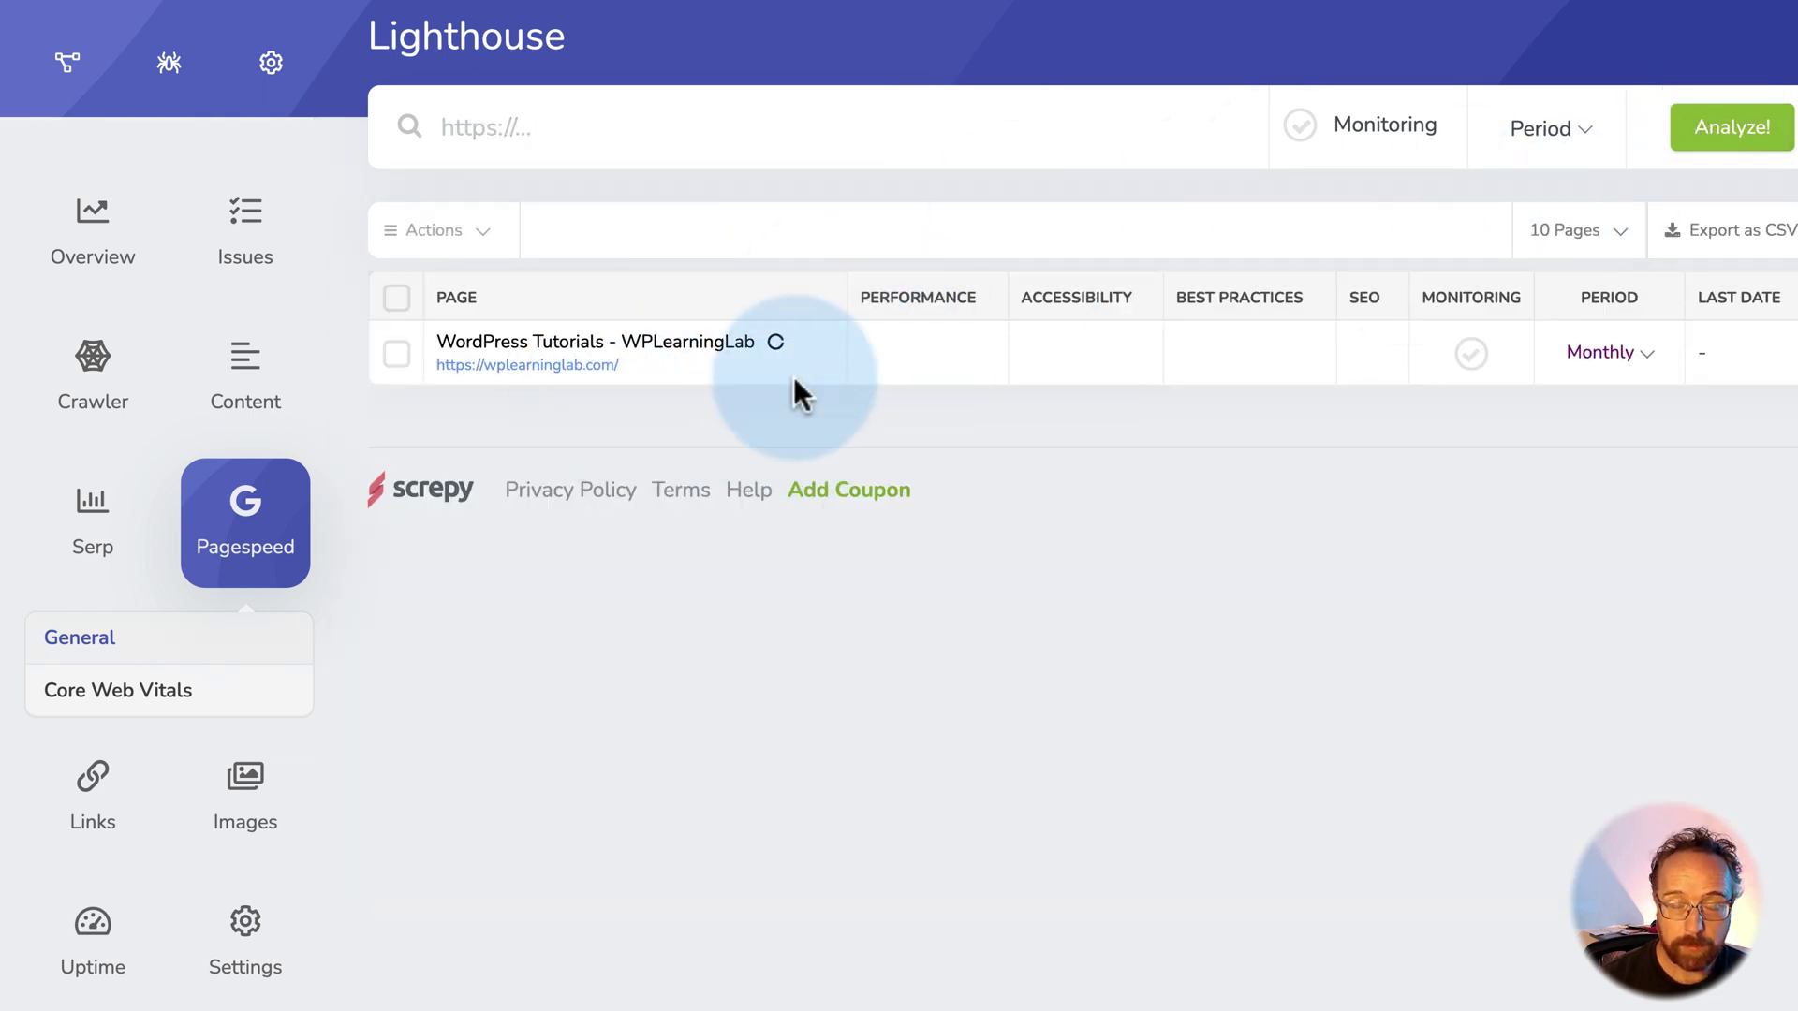
Open the Links section's All Links report.
mouse_move(92, 807)
scroll(92, 807, "down", 3)
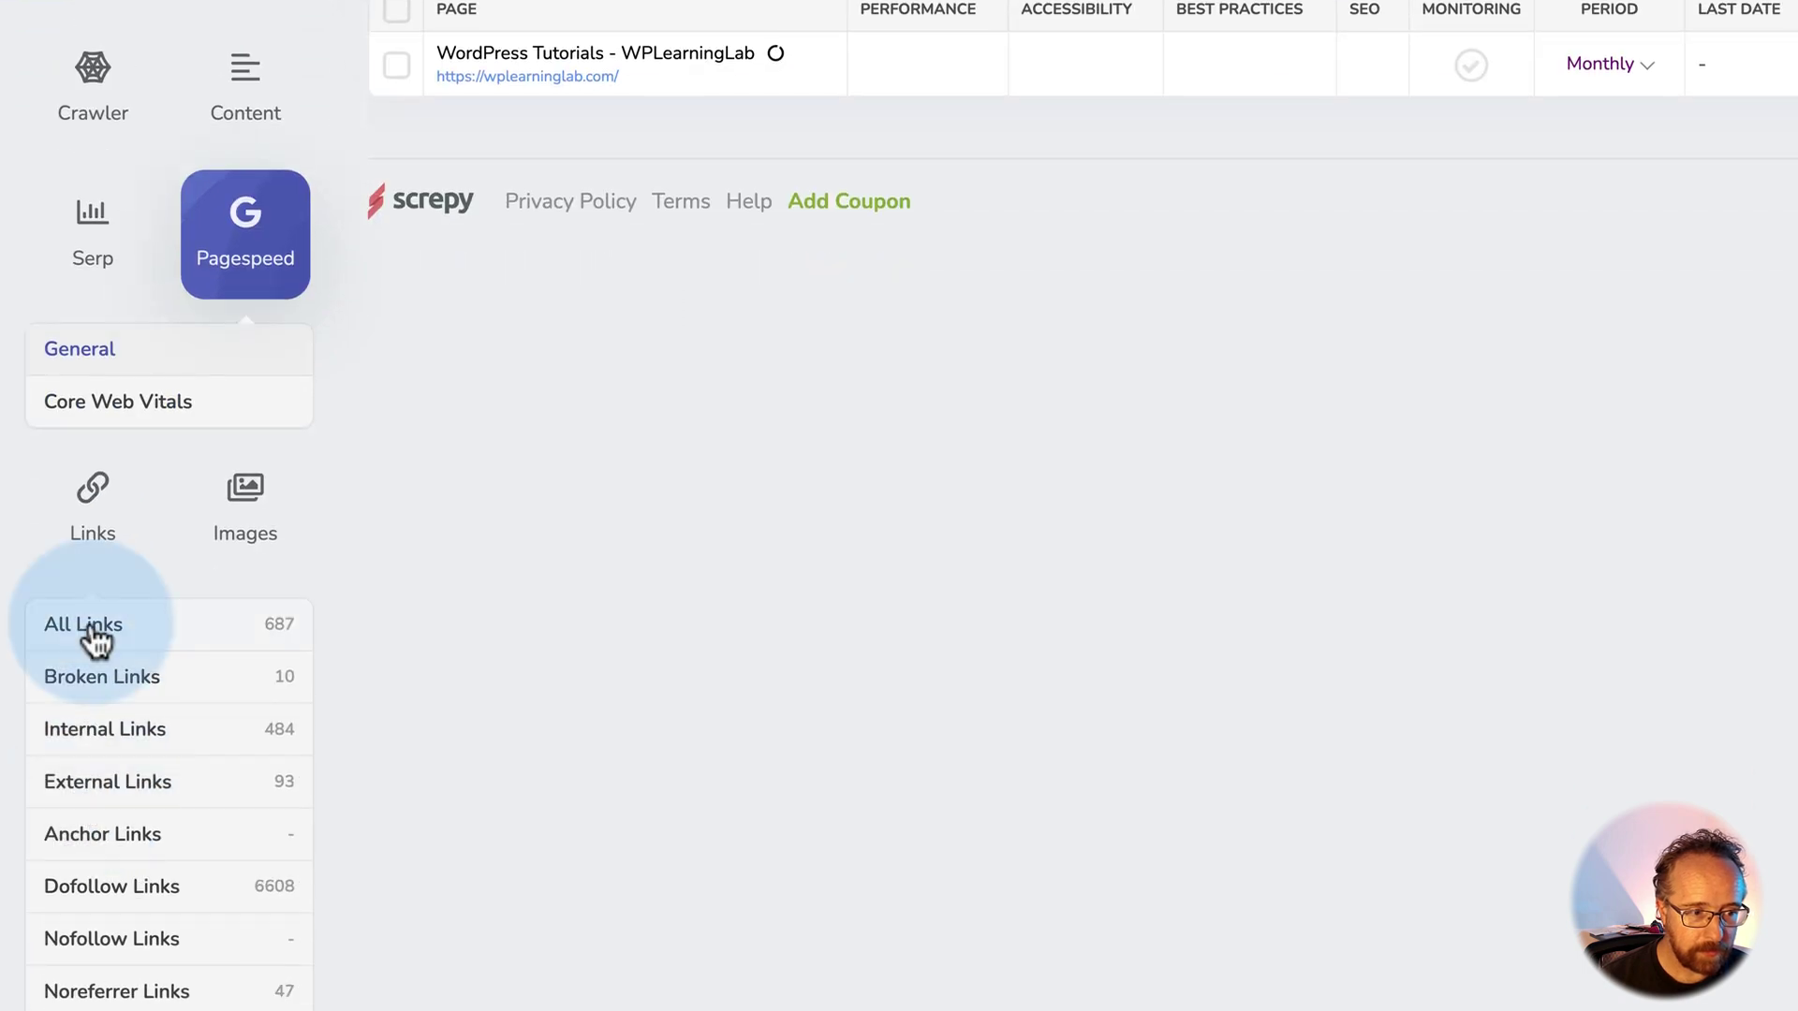
left_click(94, 625)
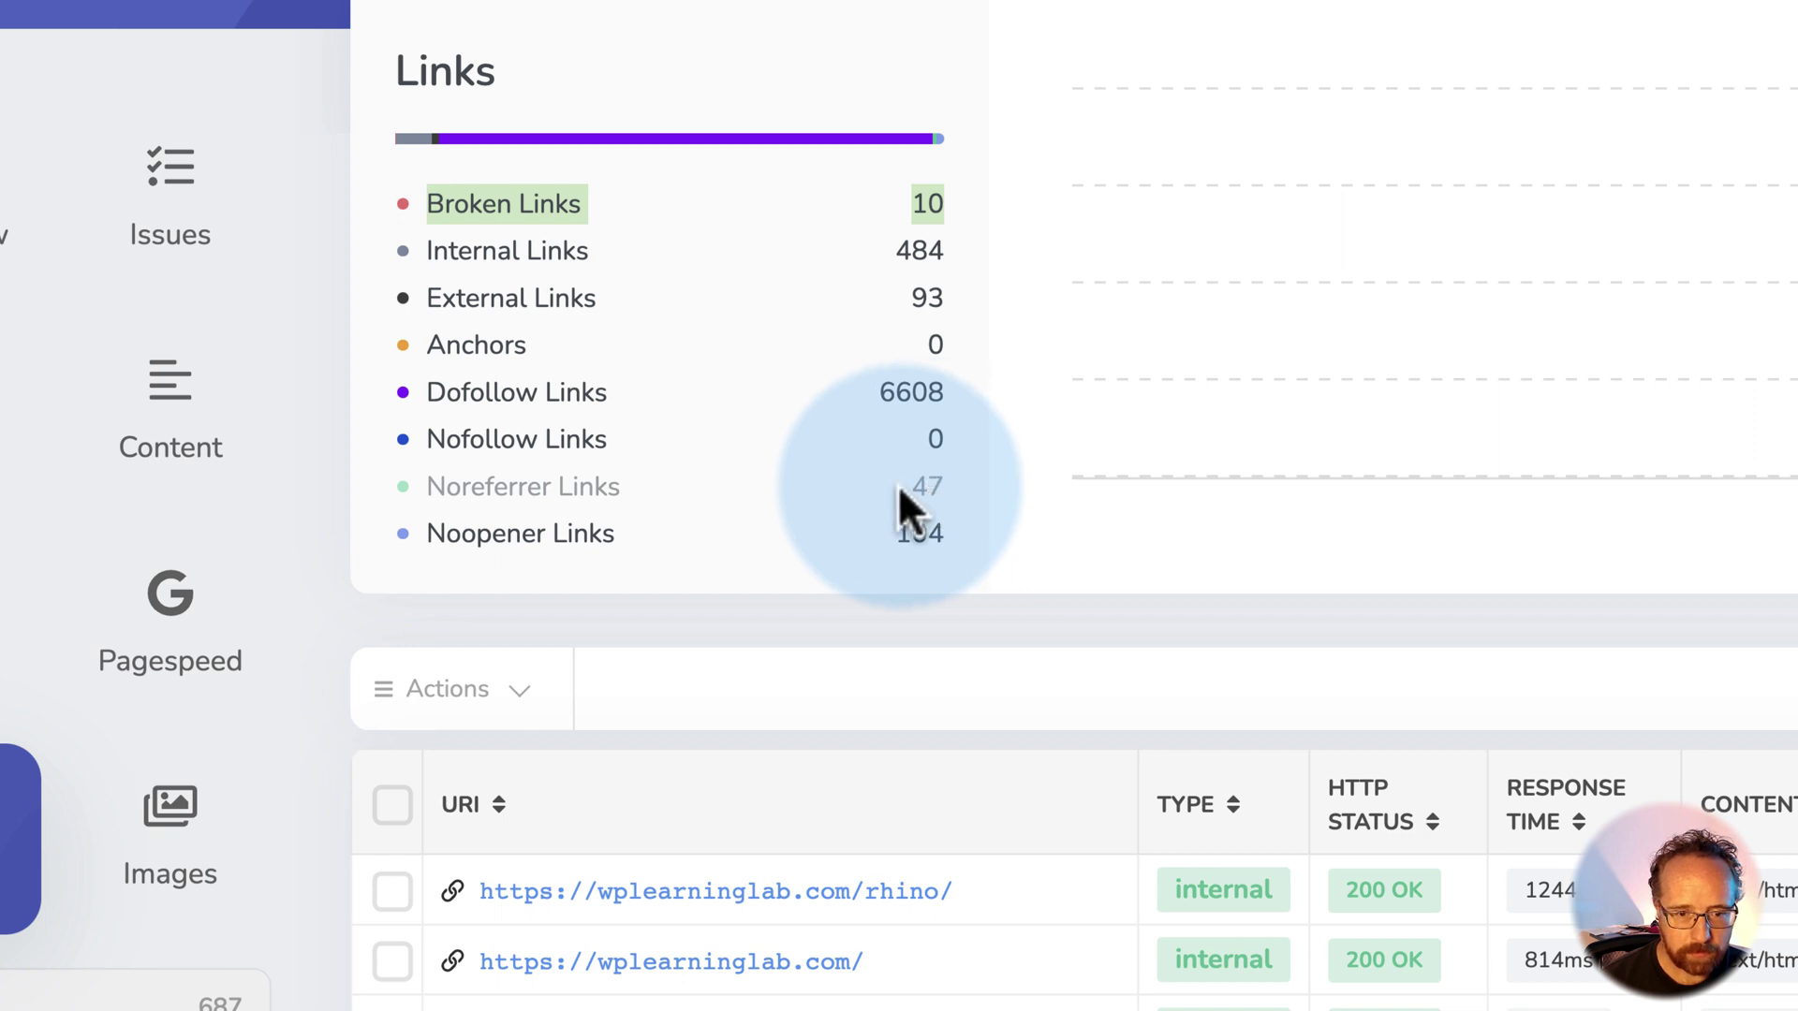
Toggle the noopener, noreferrer, internal and broken link series in the Links chart to compare the categories.
left_click(534, 534)
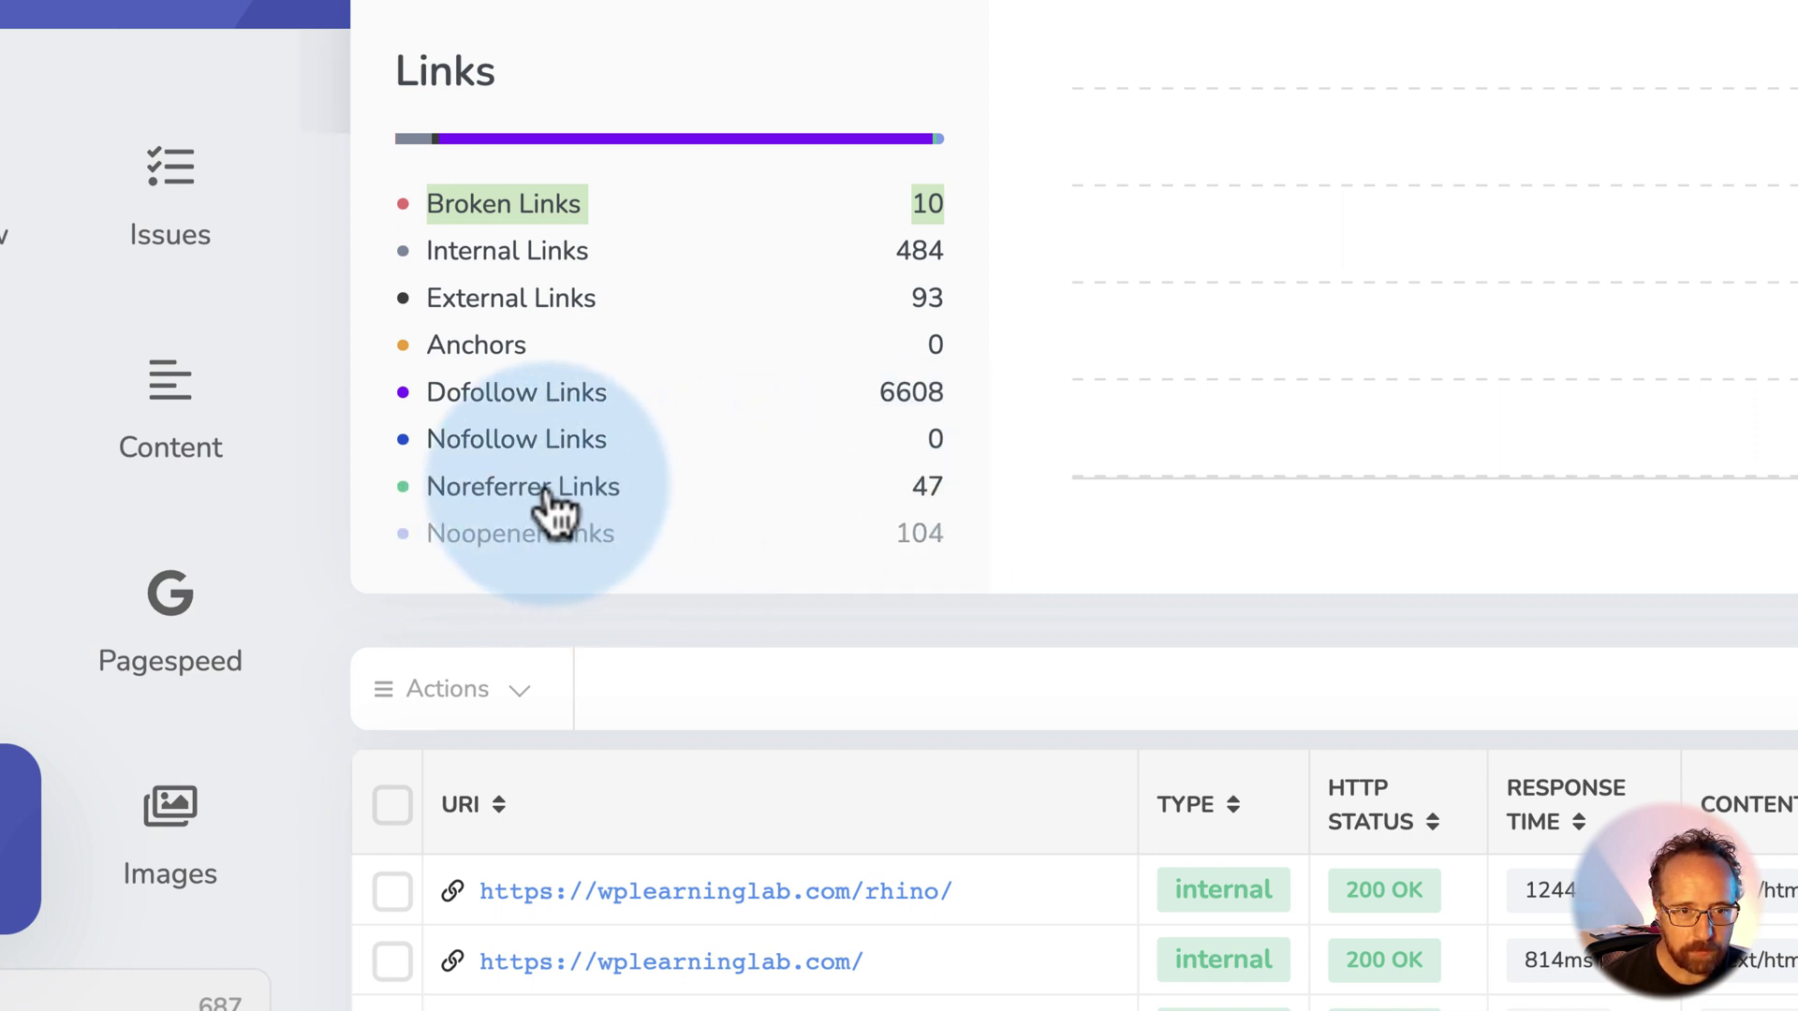
left_click(553, 488)
left_click(553, 483)
left_click(548, 534)
left_click(543, 253)
left_click(543, 210)
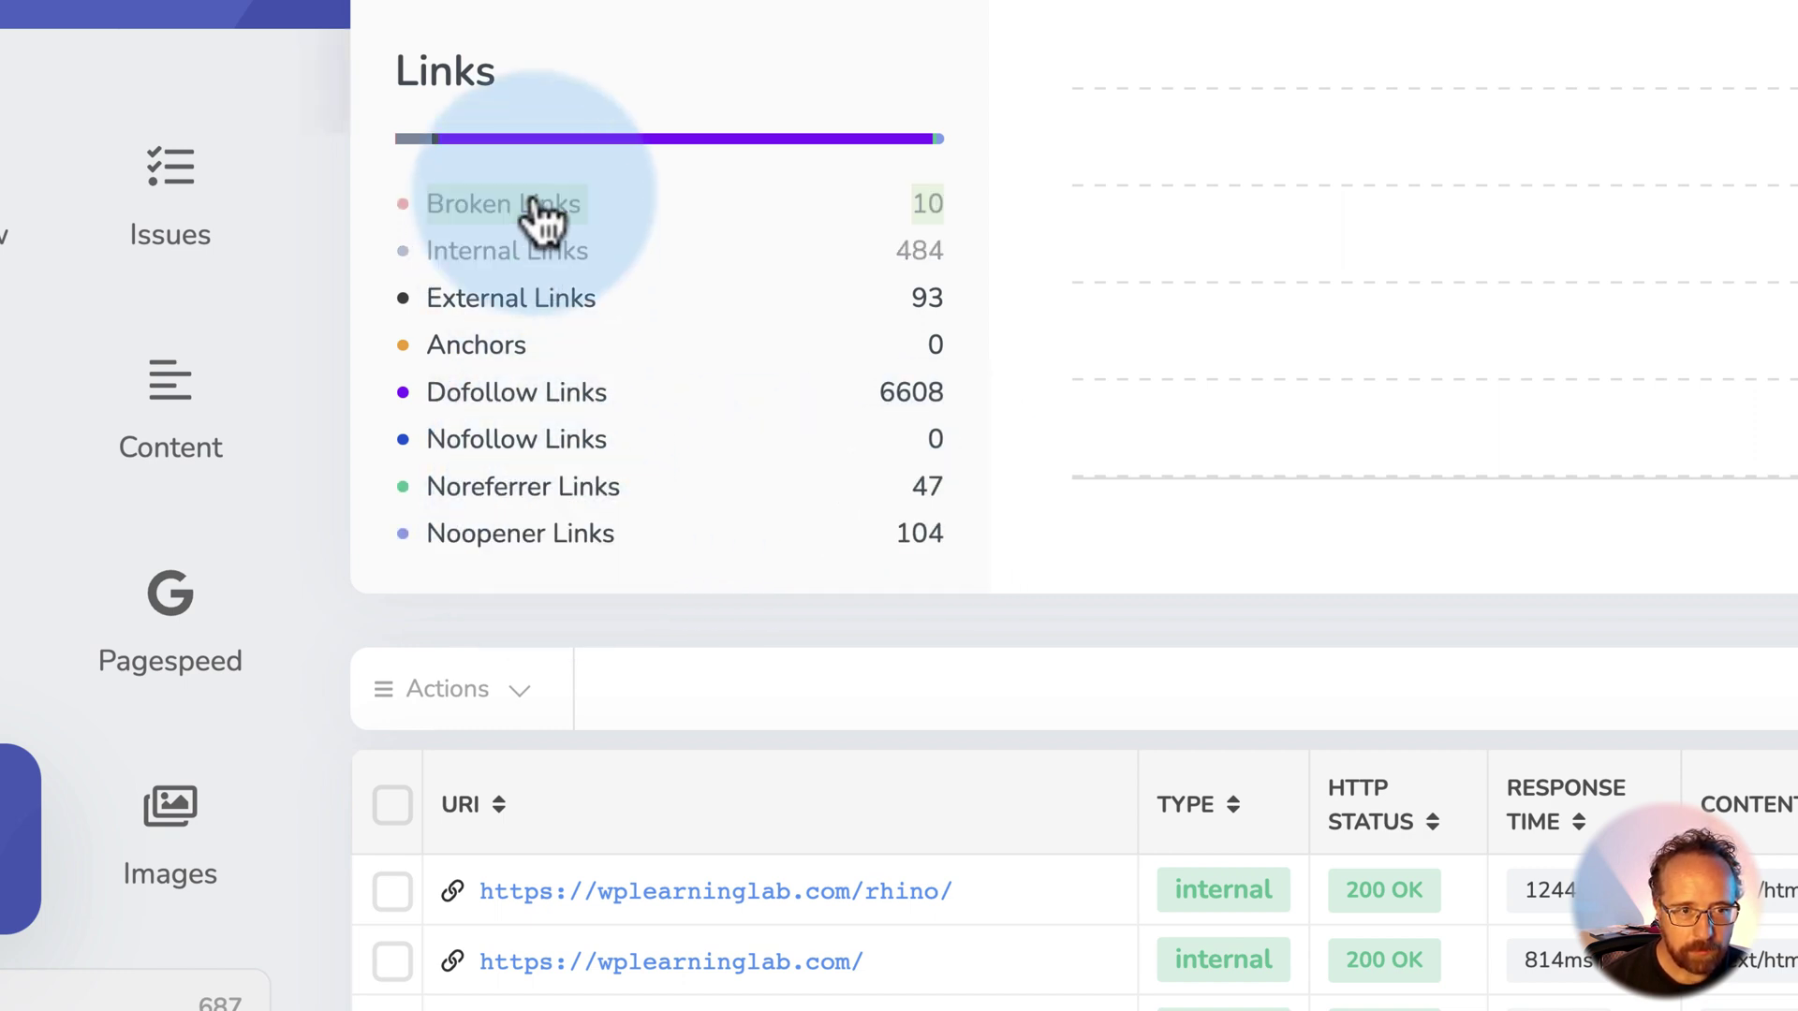
left_click(541, 208)
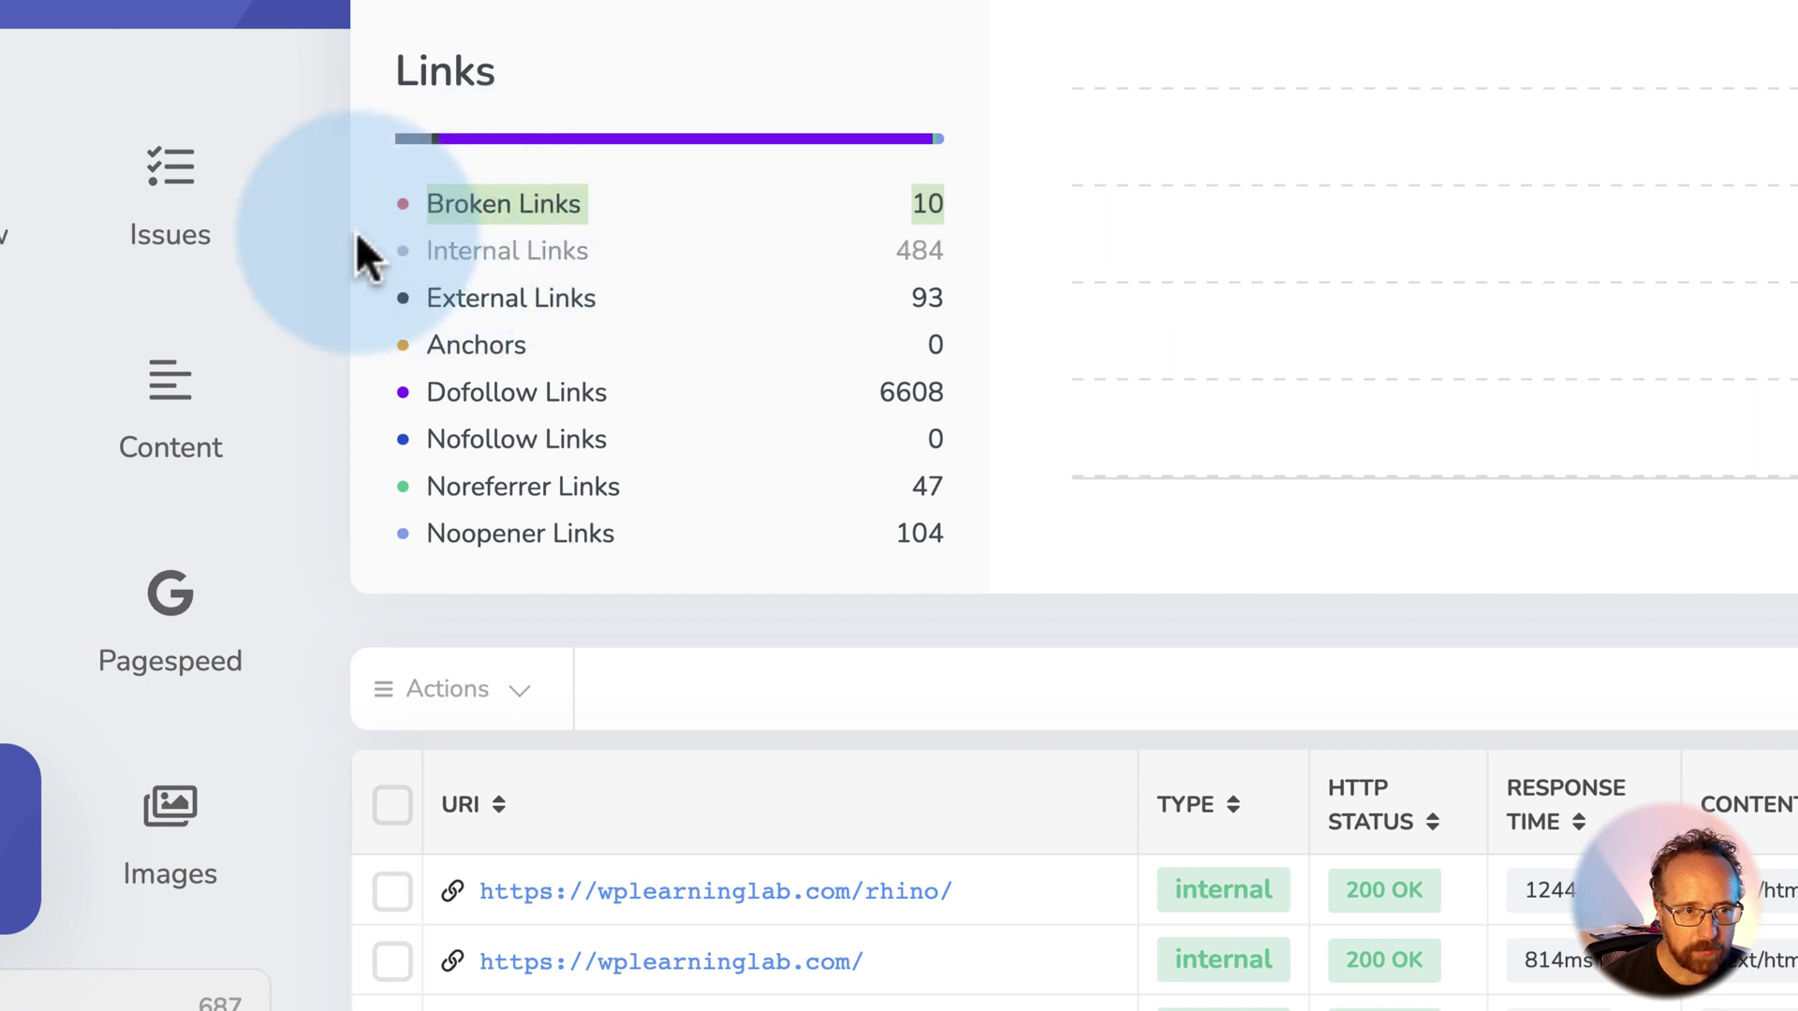
left_click(523, 251)
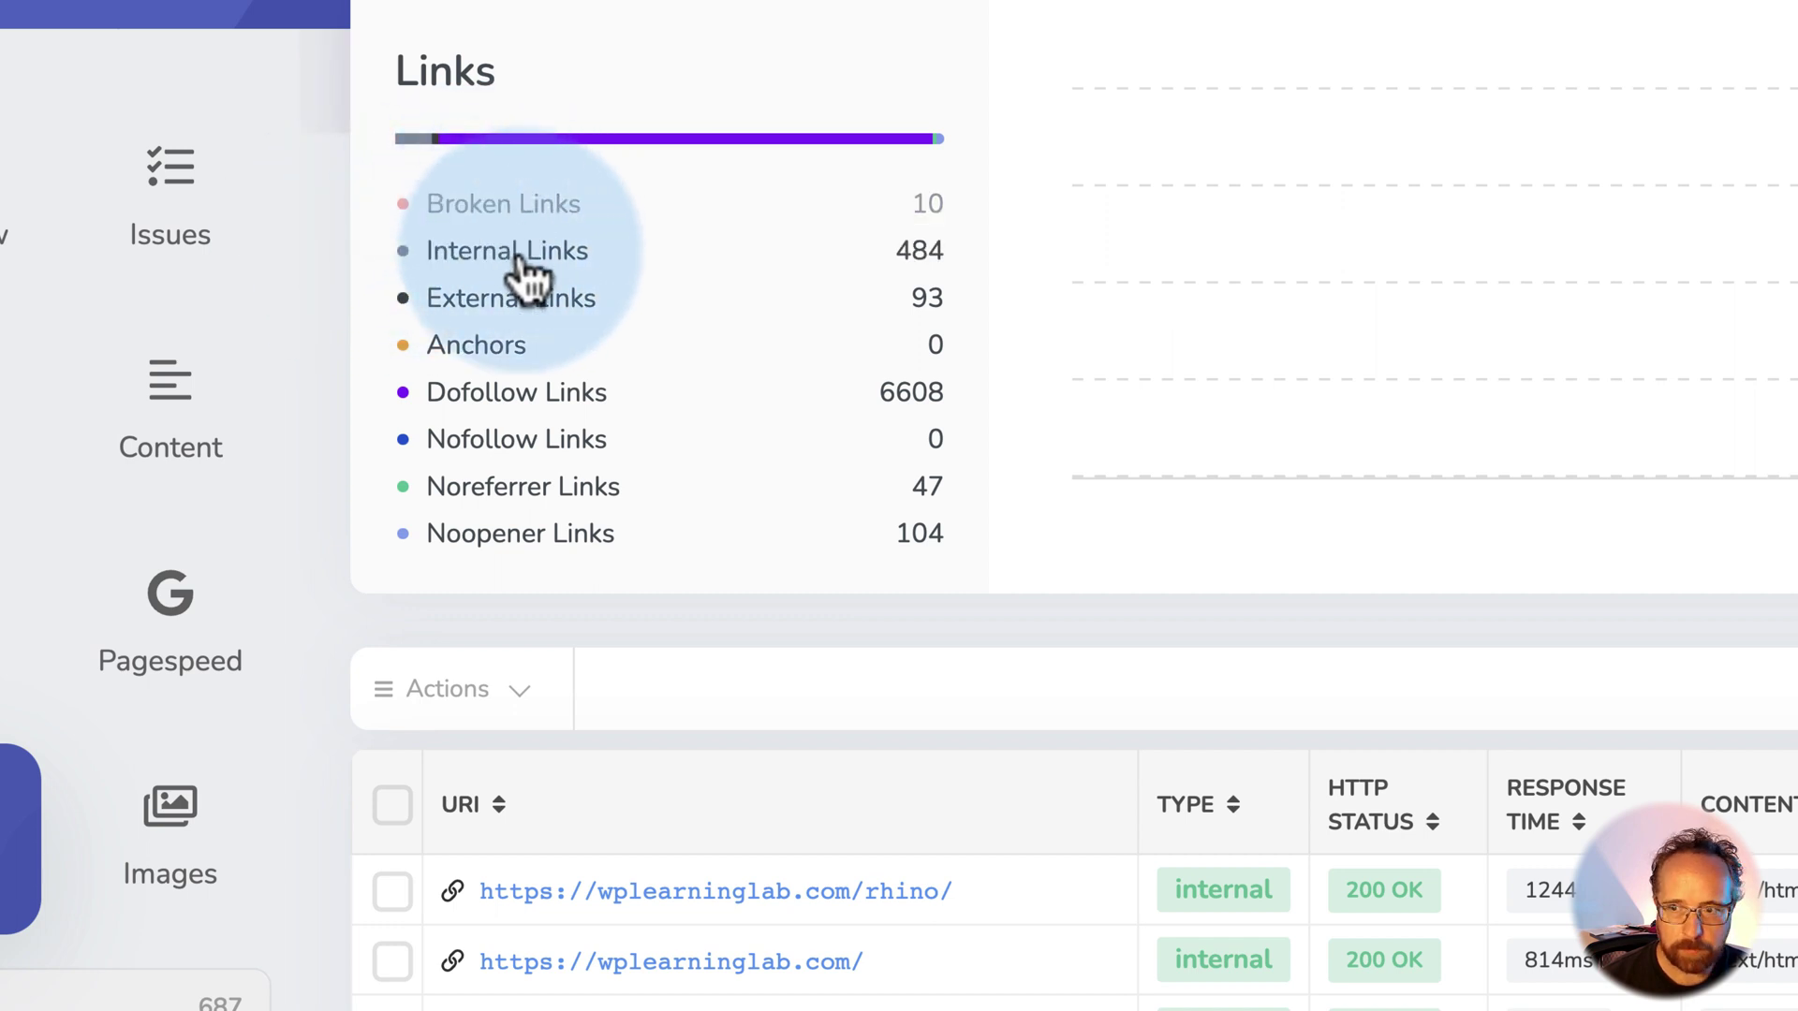
Open the Broken Links report and examine the listed URLs with their HTTP statuses.
scroll(768, 150, "down", 2)
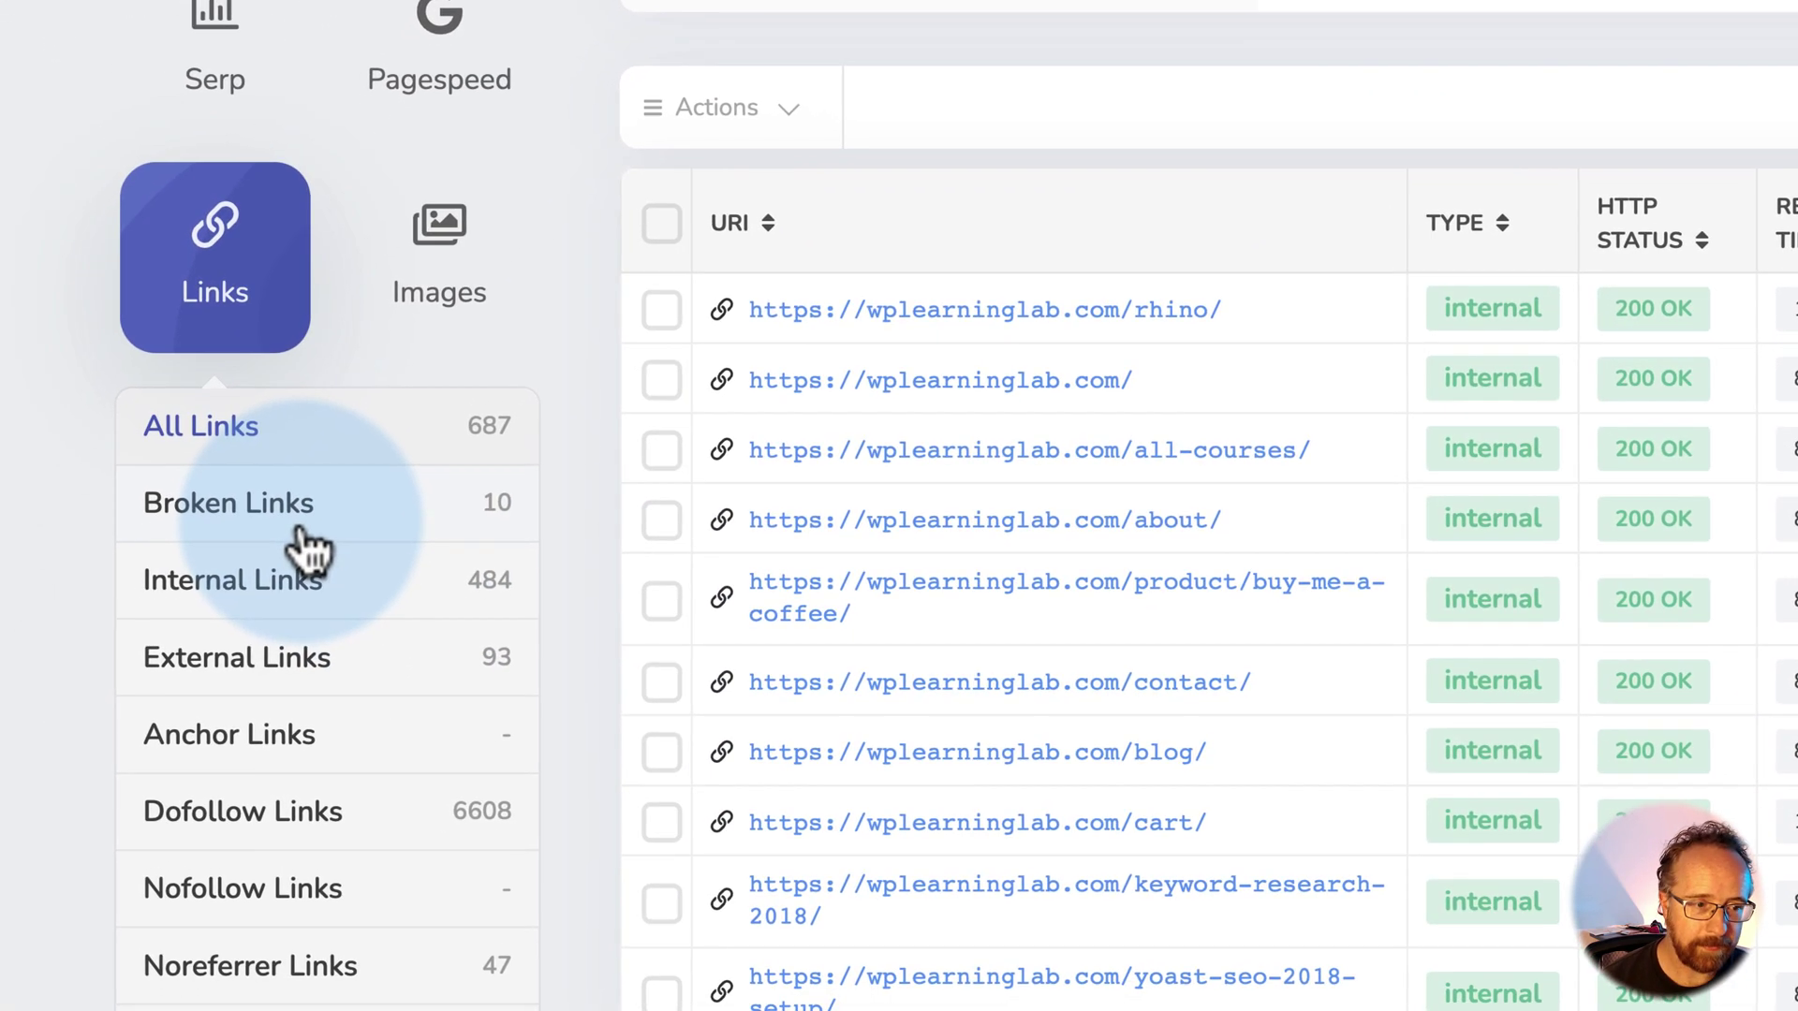
left_click(302, 538)
scroll(614, 418, "down", 5)
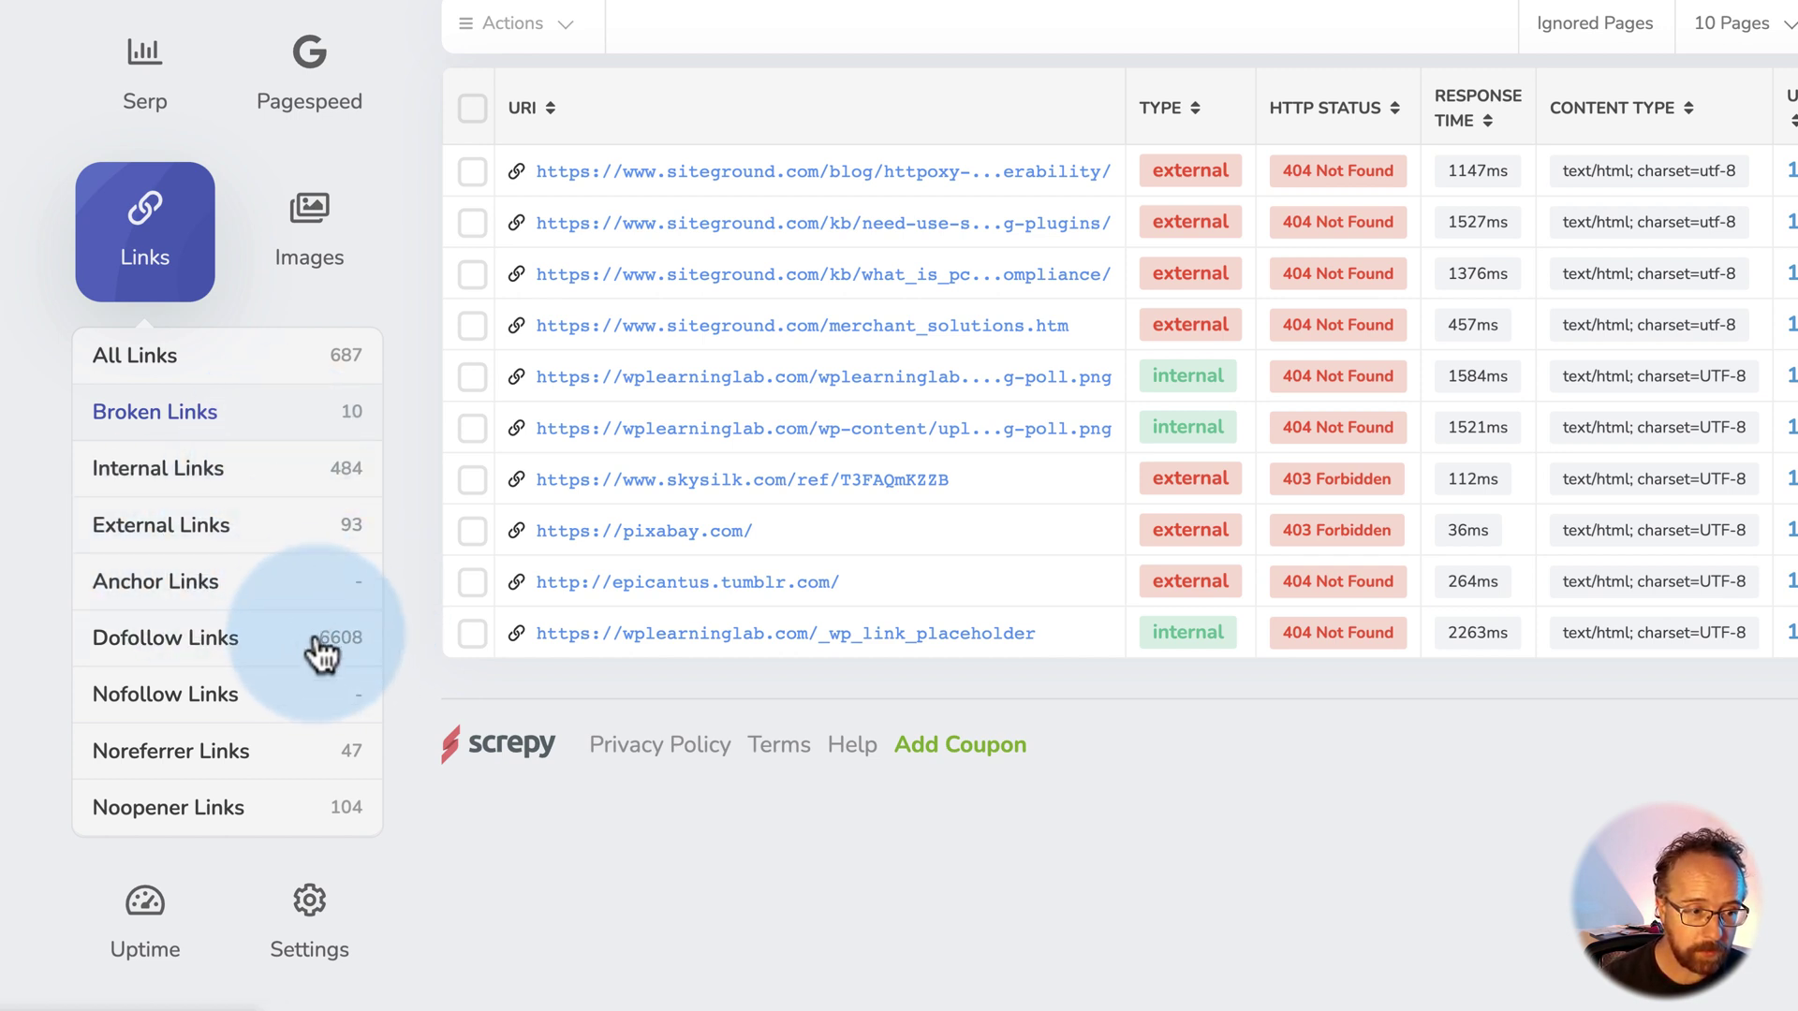
Review the Dofollow Links report and the Noreferrer Links report with their link targets and source pages.
left_click(158, 642)
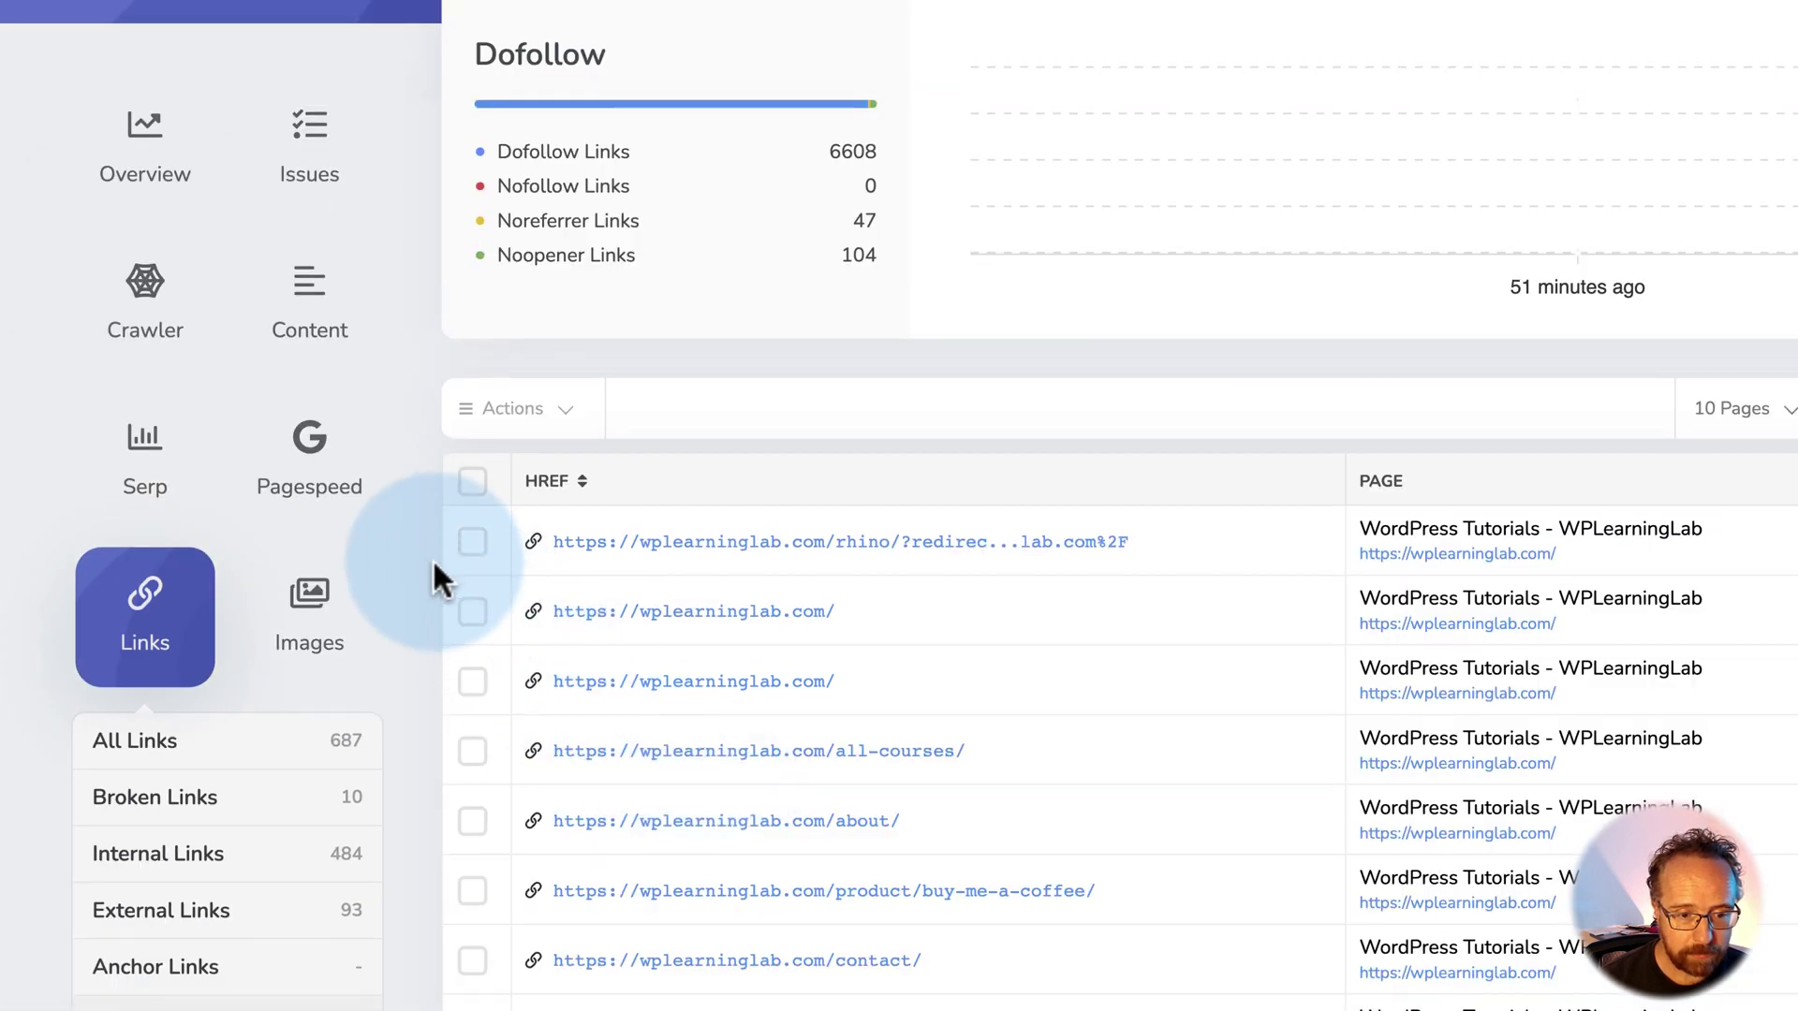
scroll(972, 717, "down", 5)
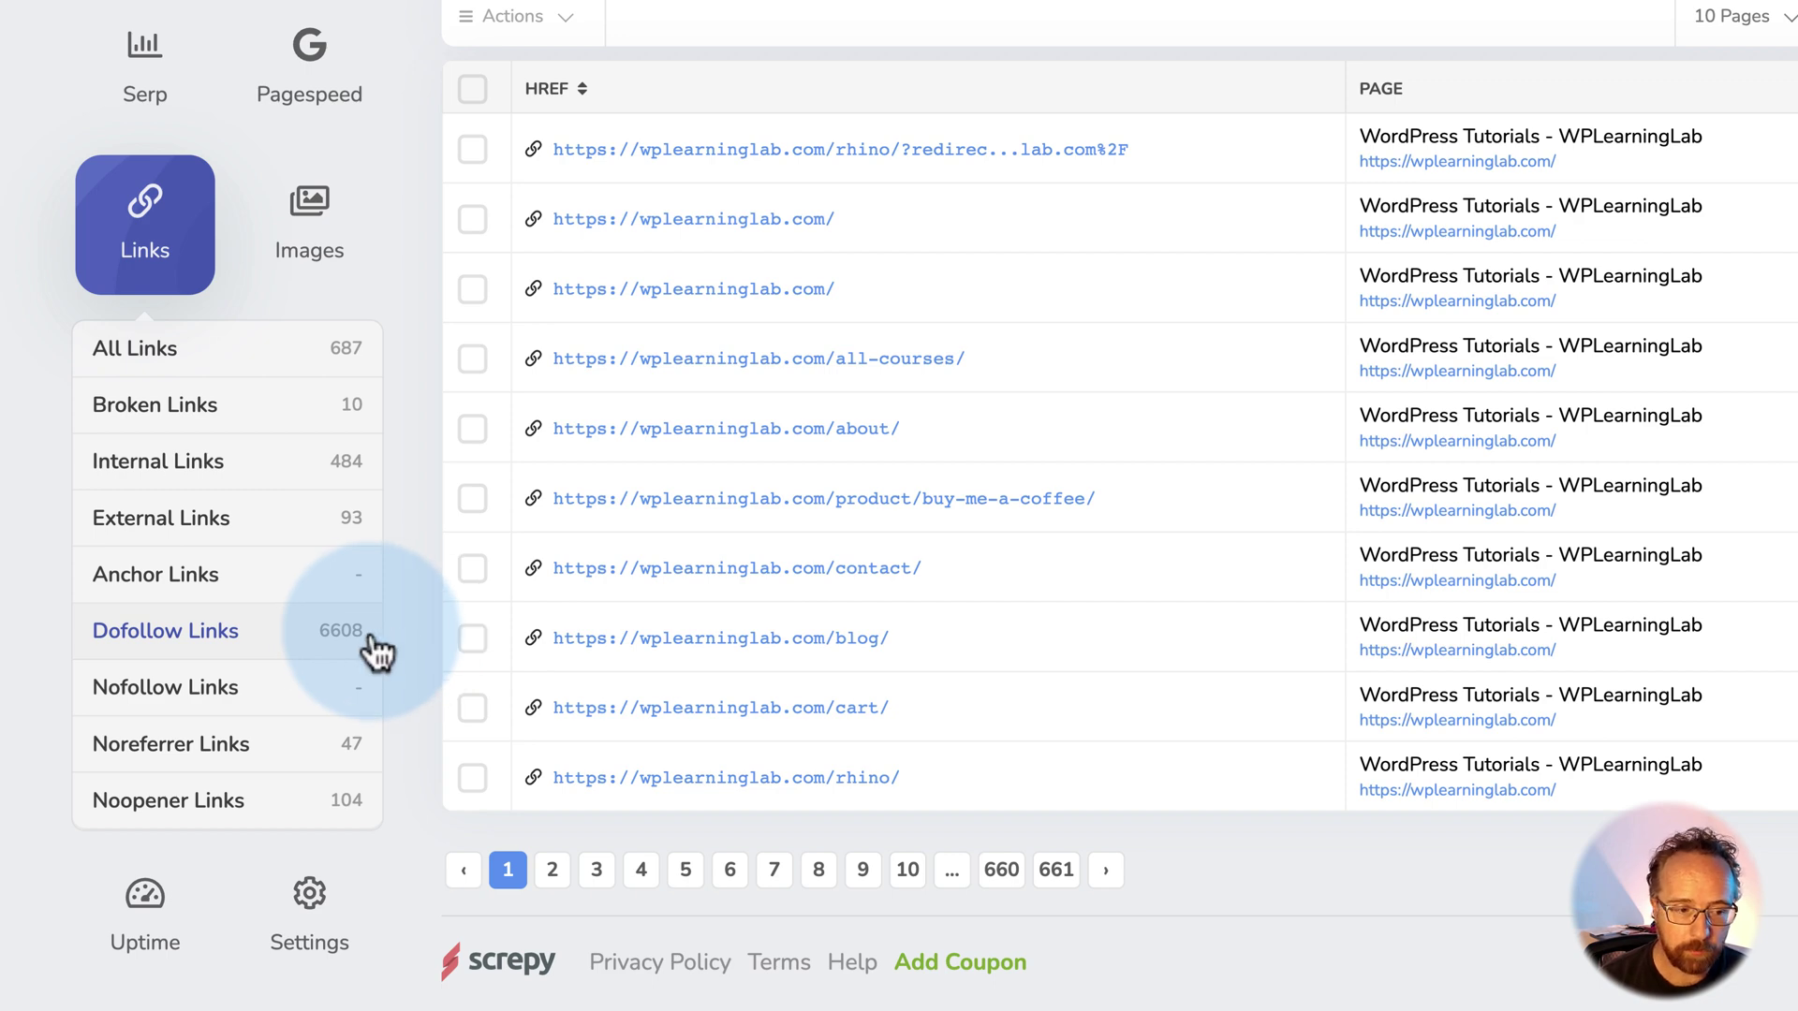
left_click(217, 759)
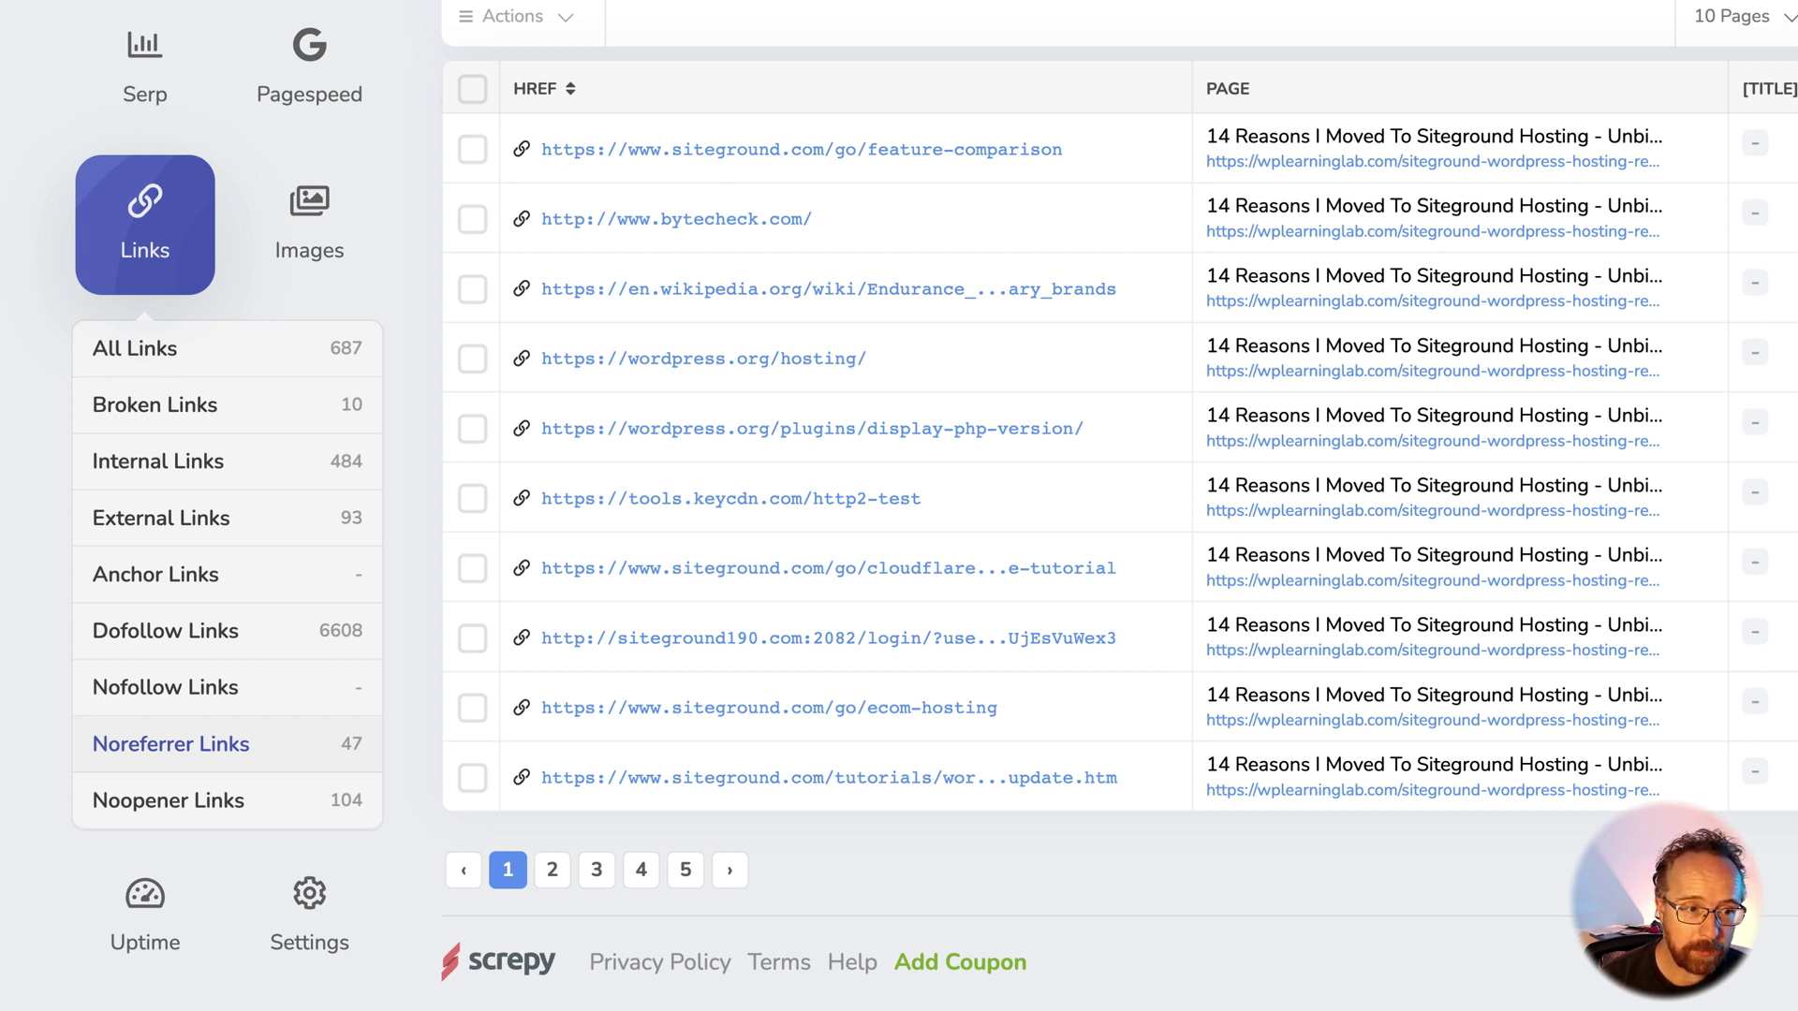
Open the All Images report and check the missing alt, missing title, broken, big and slow image counts.
left_click(192, 253)
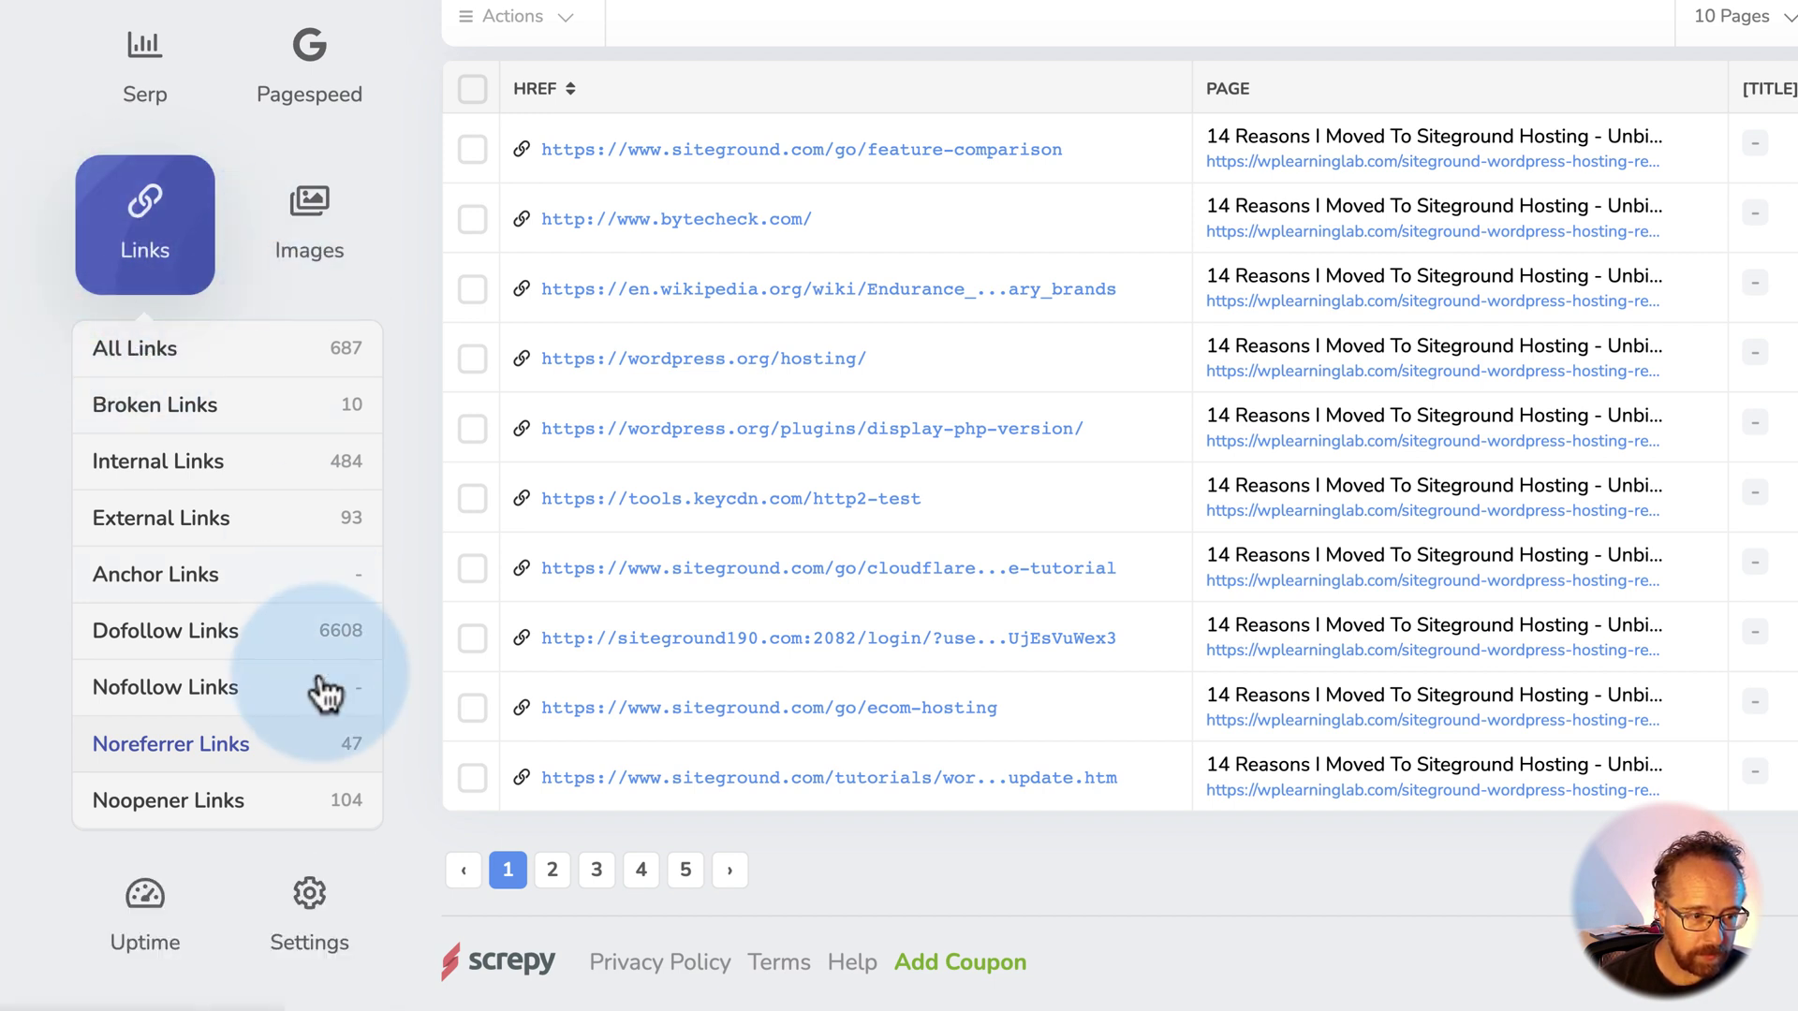
left_click(297, 285)
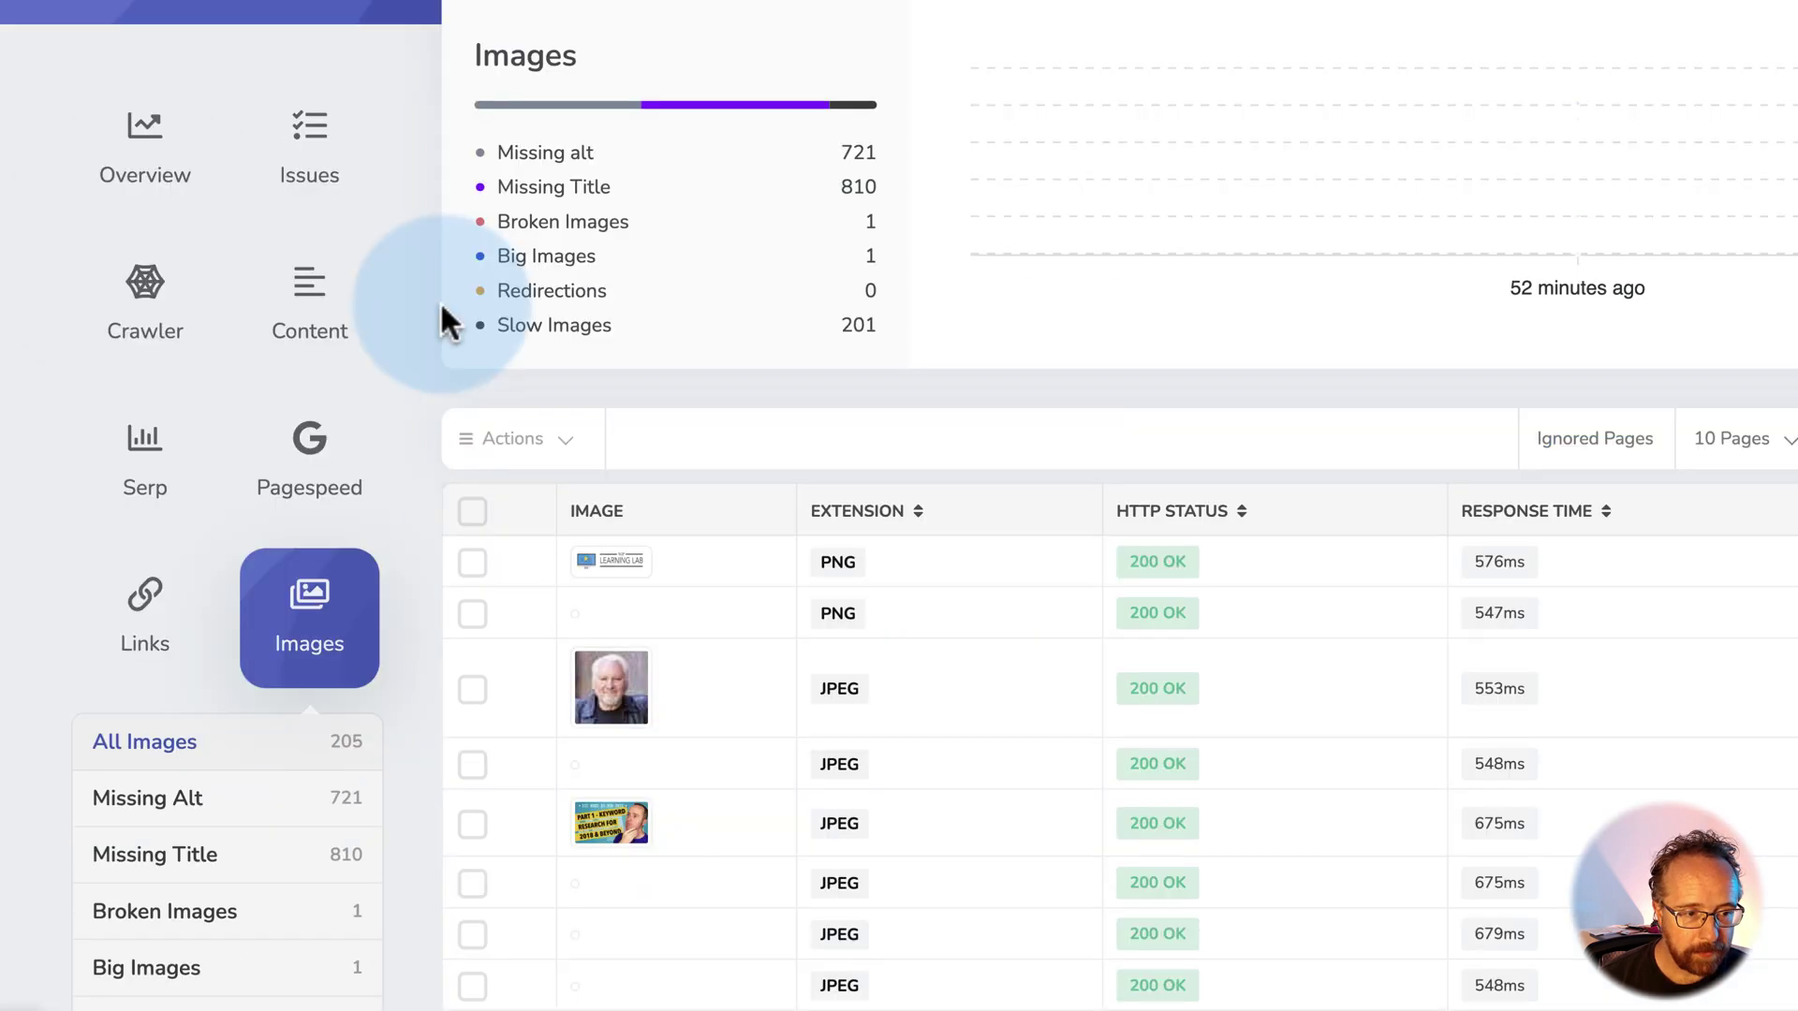
scroll(408, 378, "down", 3)
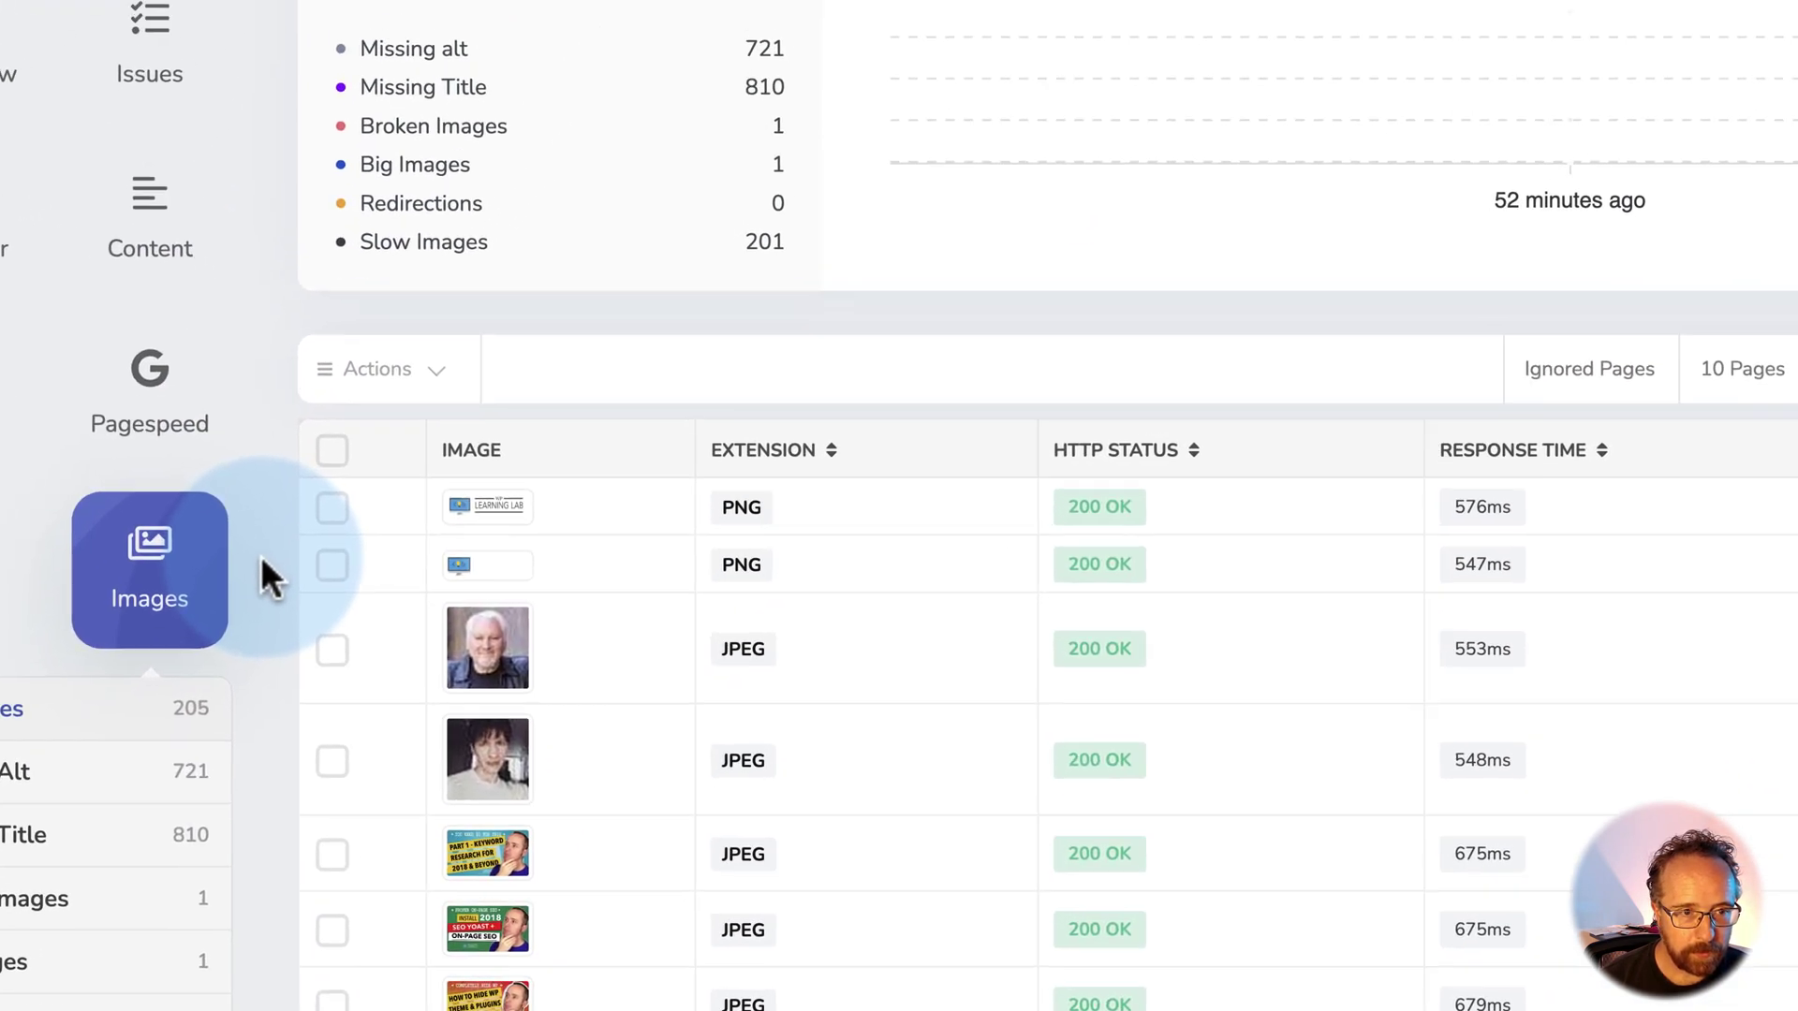
scroll(72, 804, "down", 3)
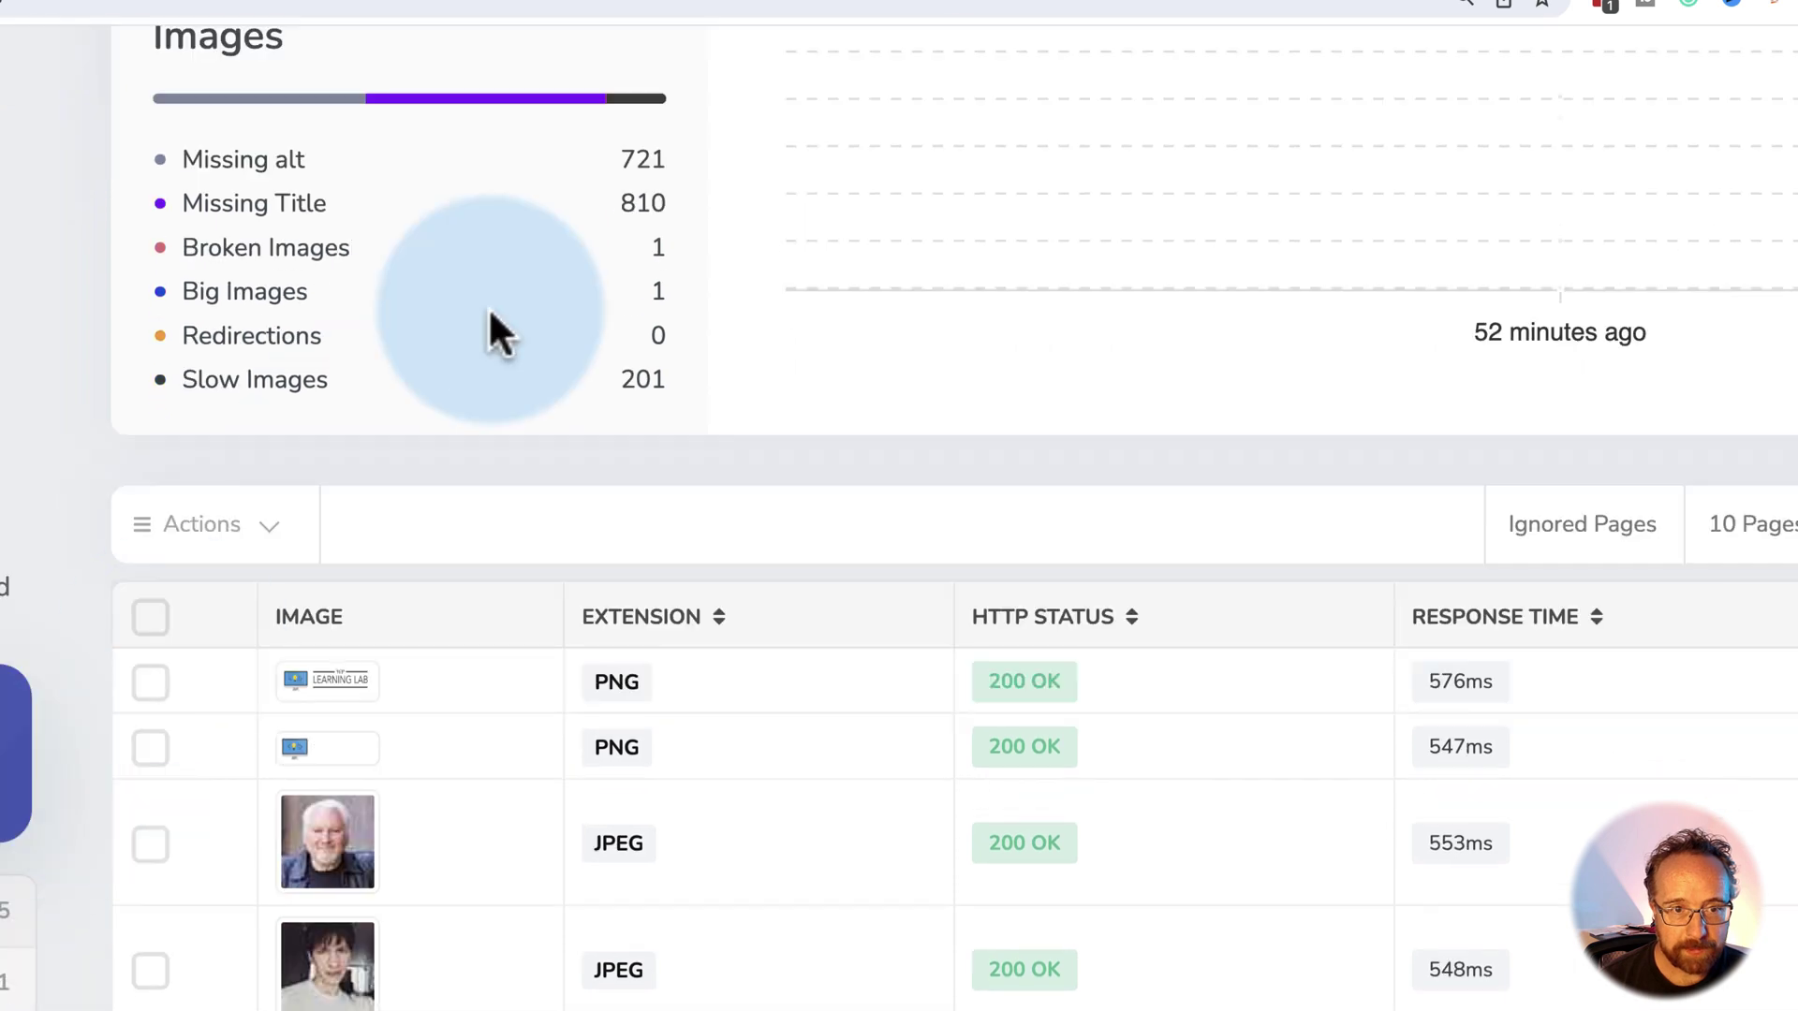
left_click_drag(622, 160, 688, 157)
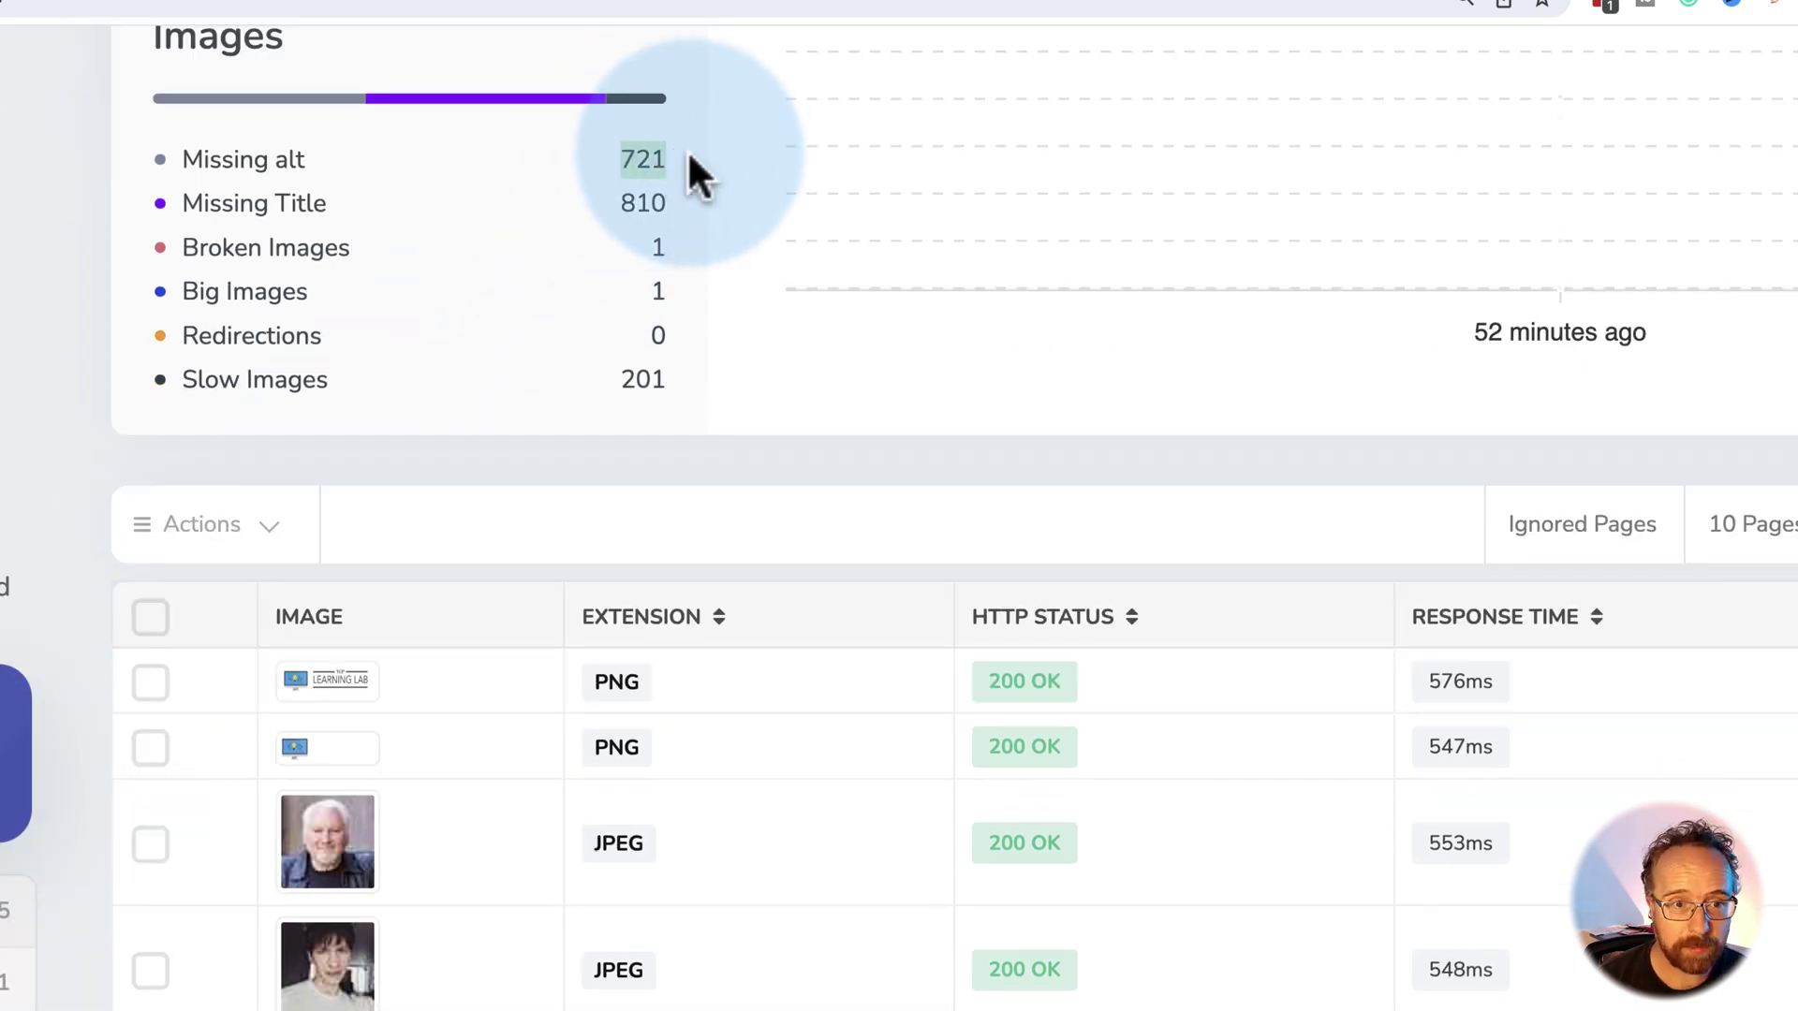
left_click_drag(620, 204, 693, 208)
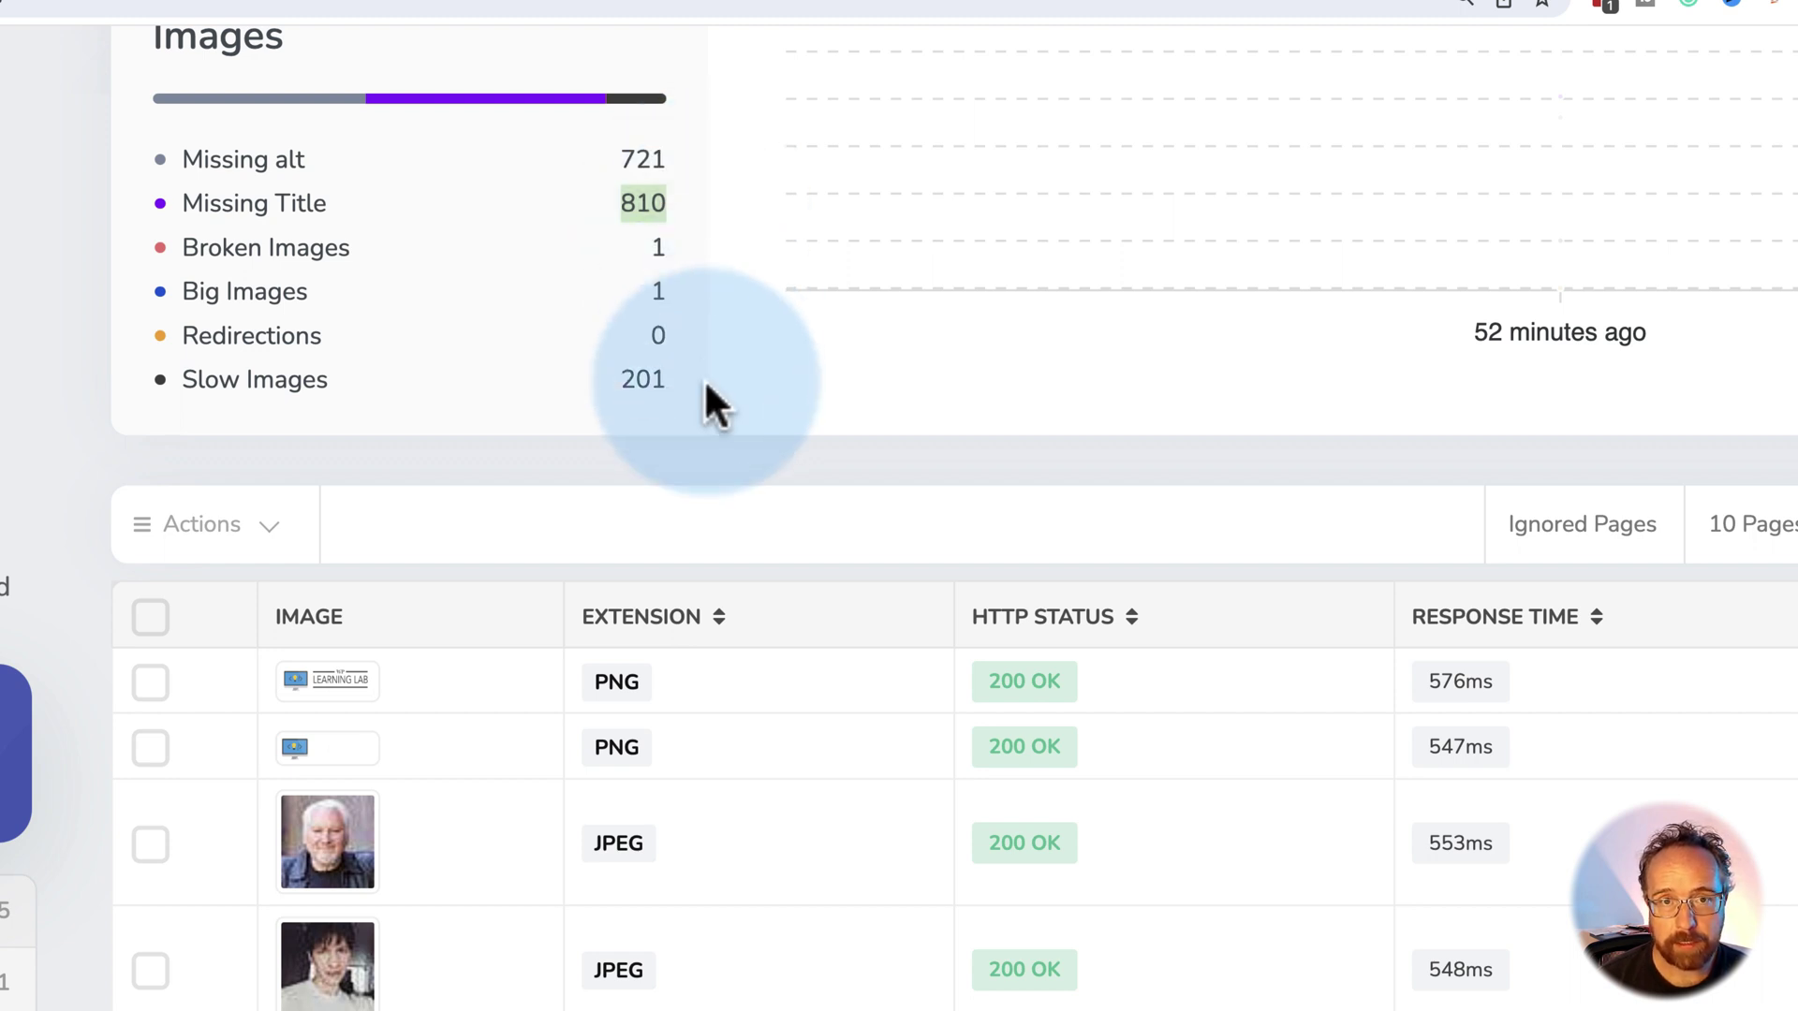
left_click_drag(667, 254, 642, 376)
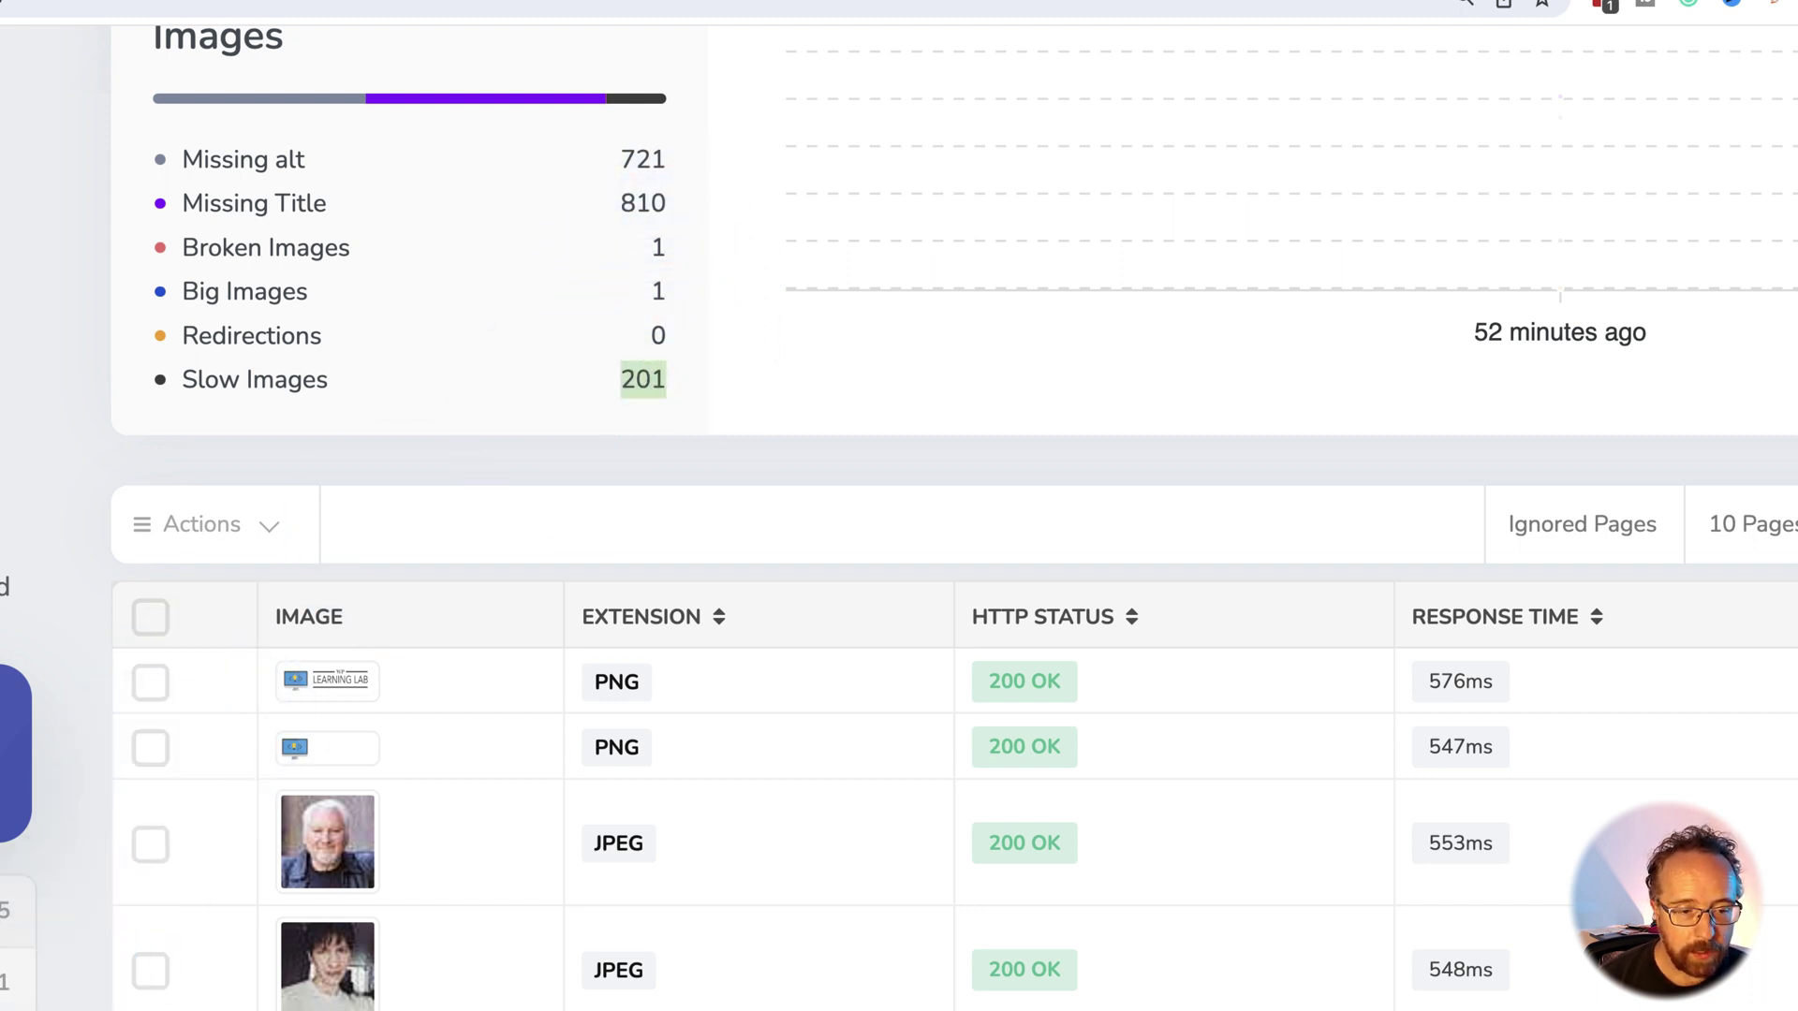
Open the Slow Images report and compare the byte size and response time of the first youtube-comment image.
left_click(64, 904)
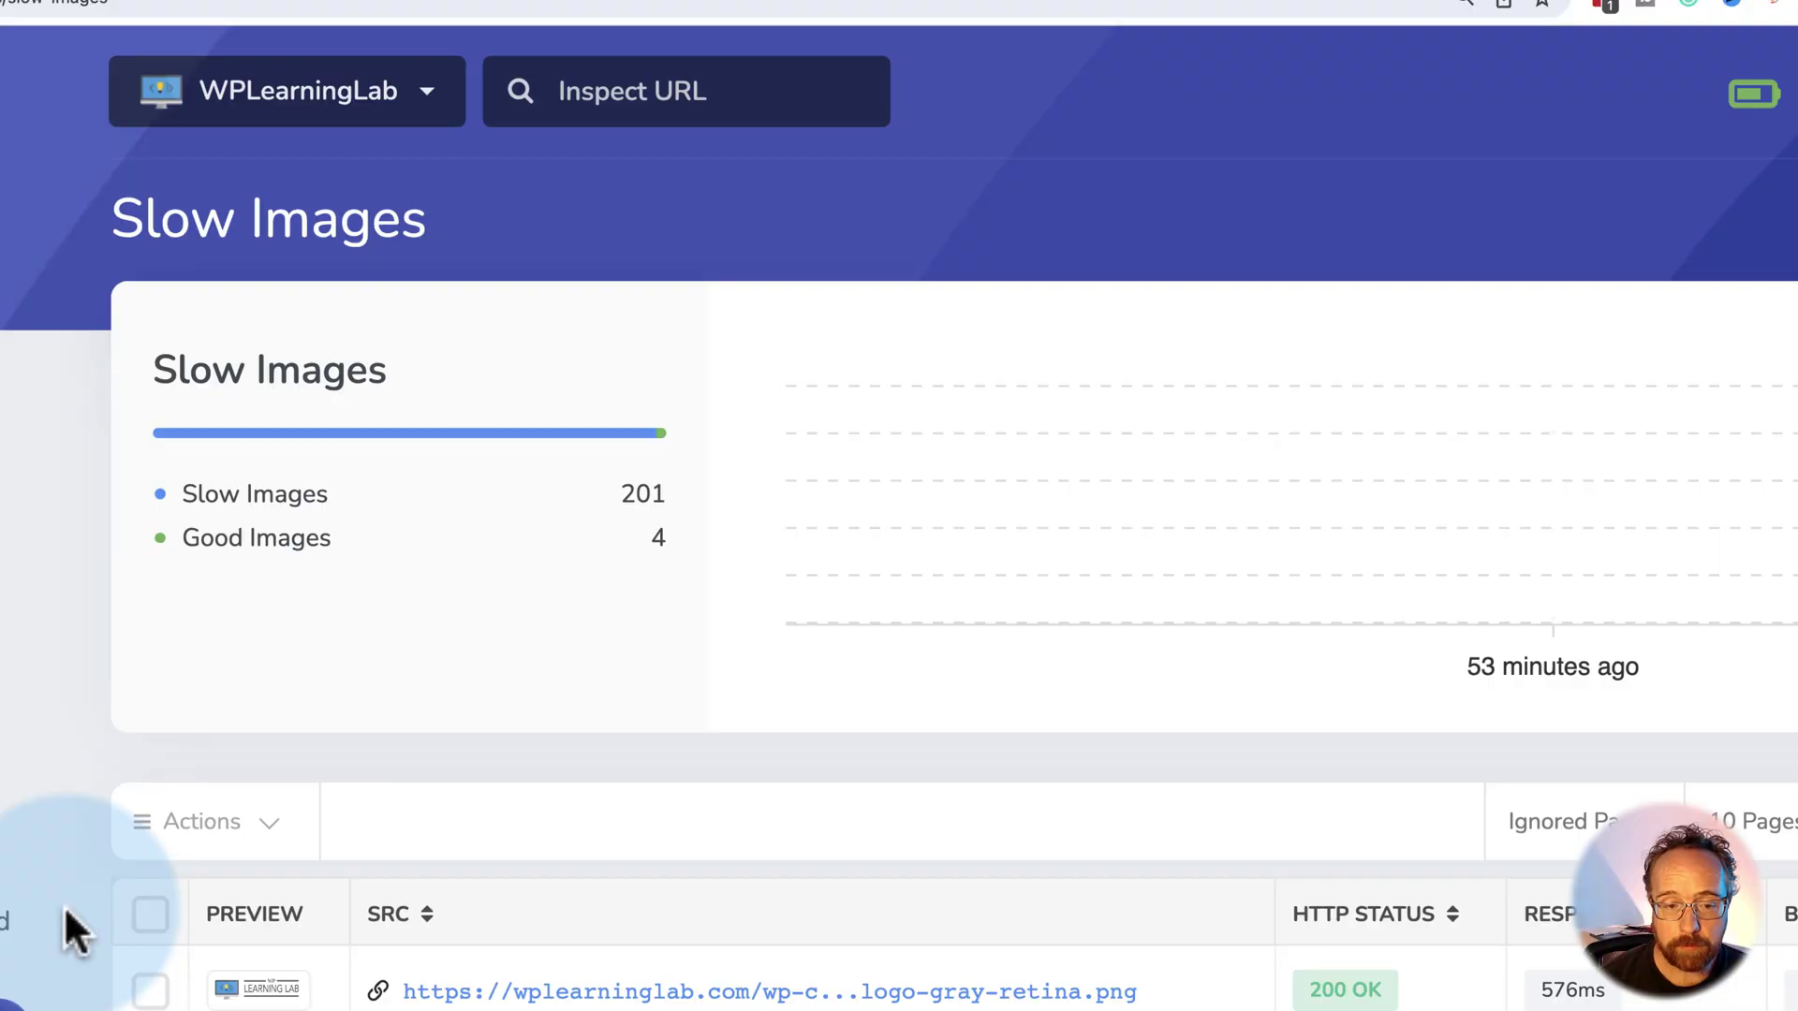
scroll(64, 904, "down", 7)
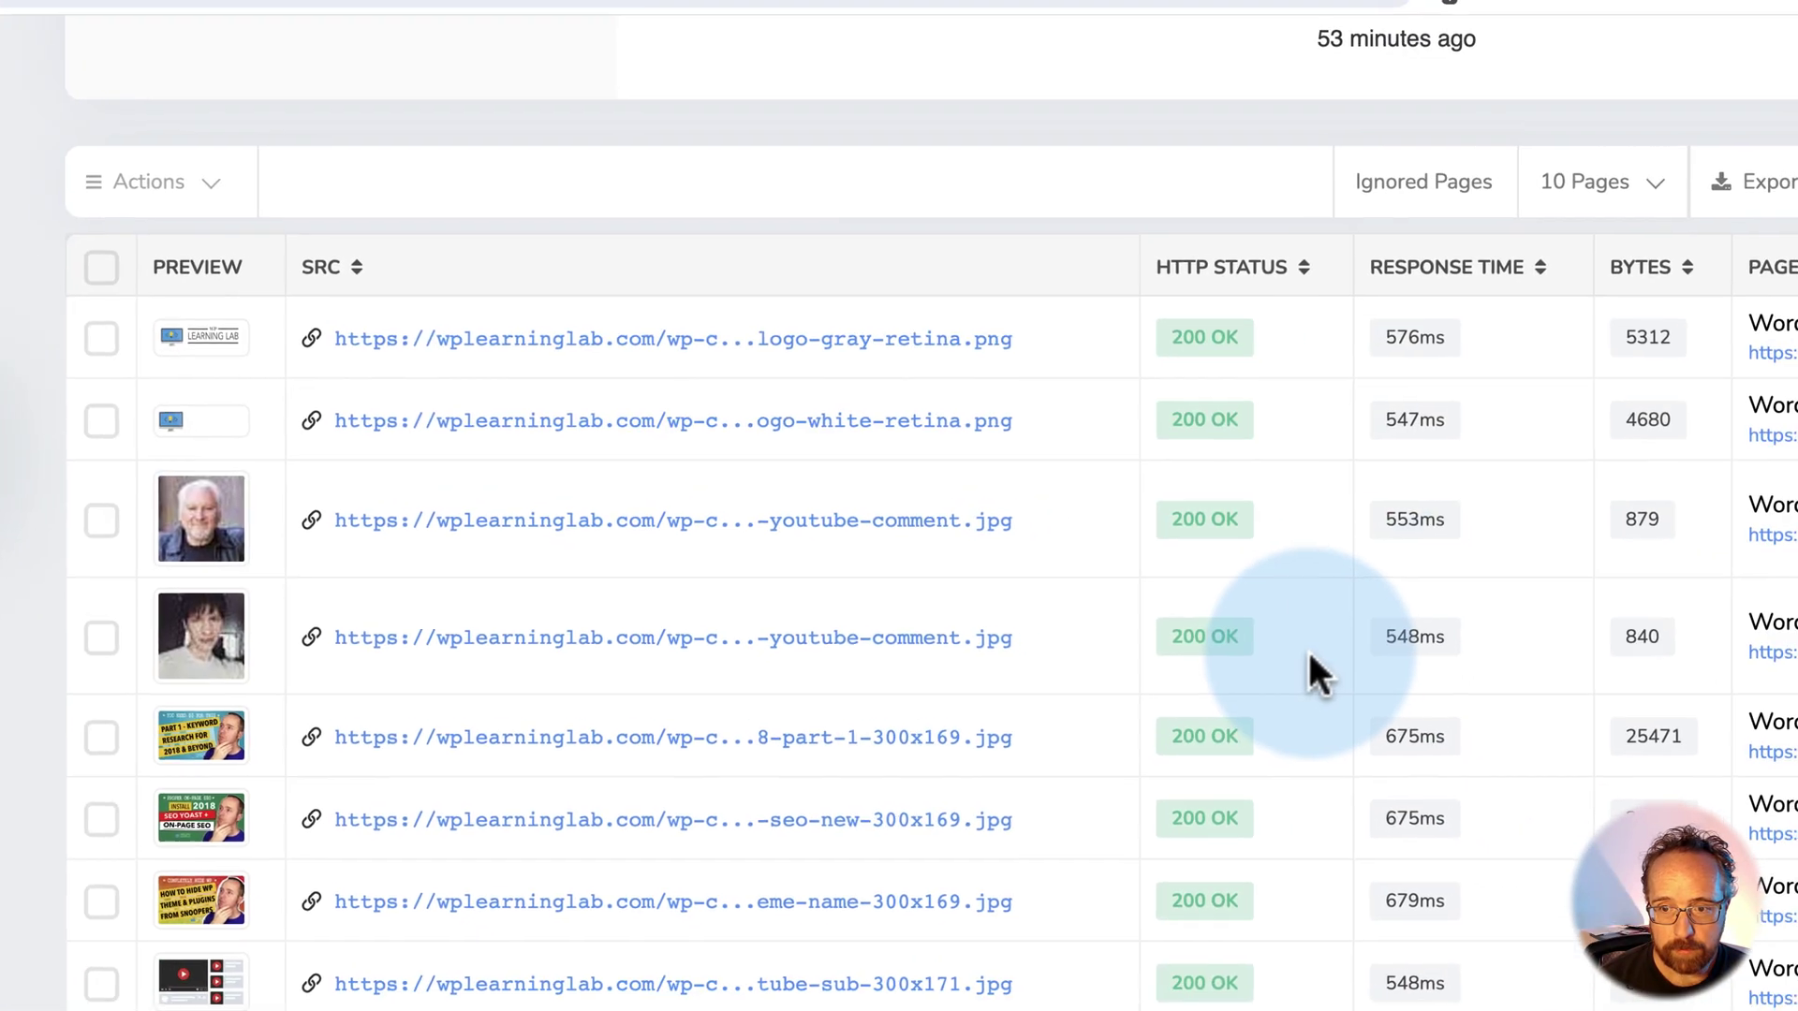
double_click(1642, 519)
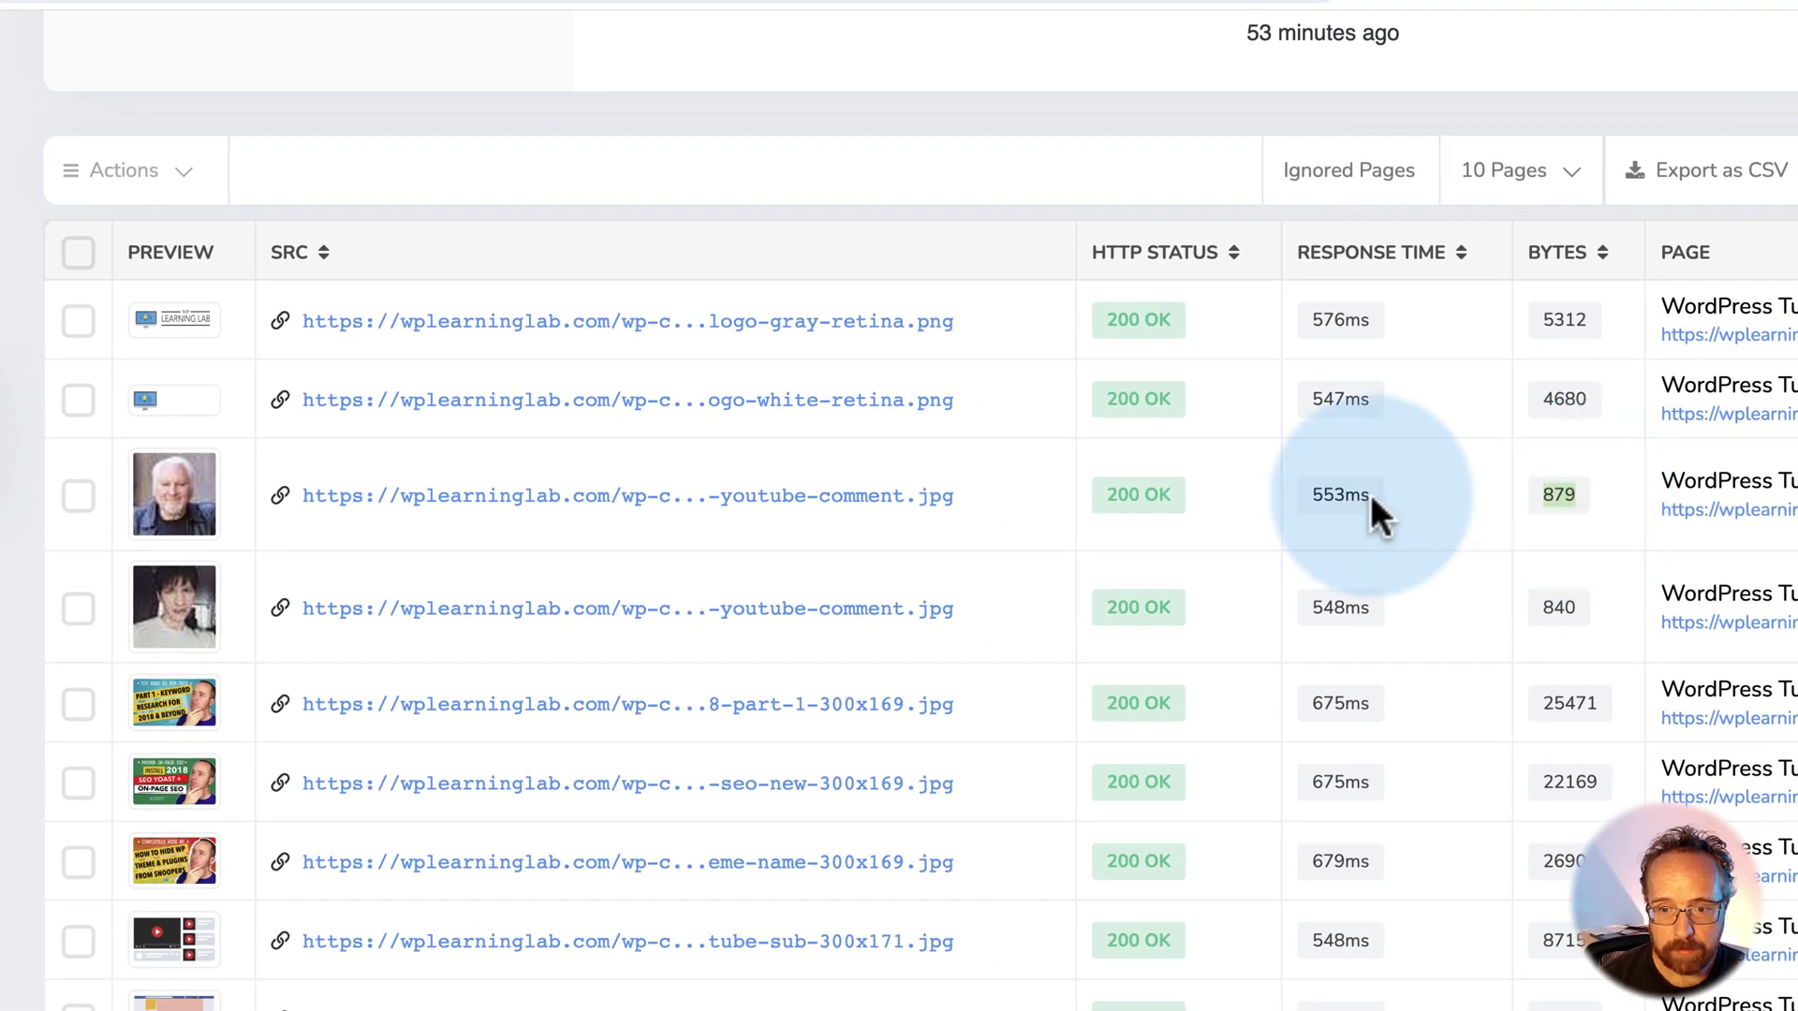
left_click_drag(1372, 495, 1292, 495)
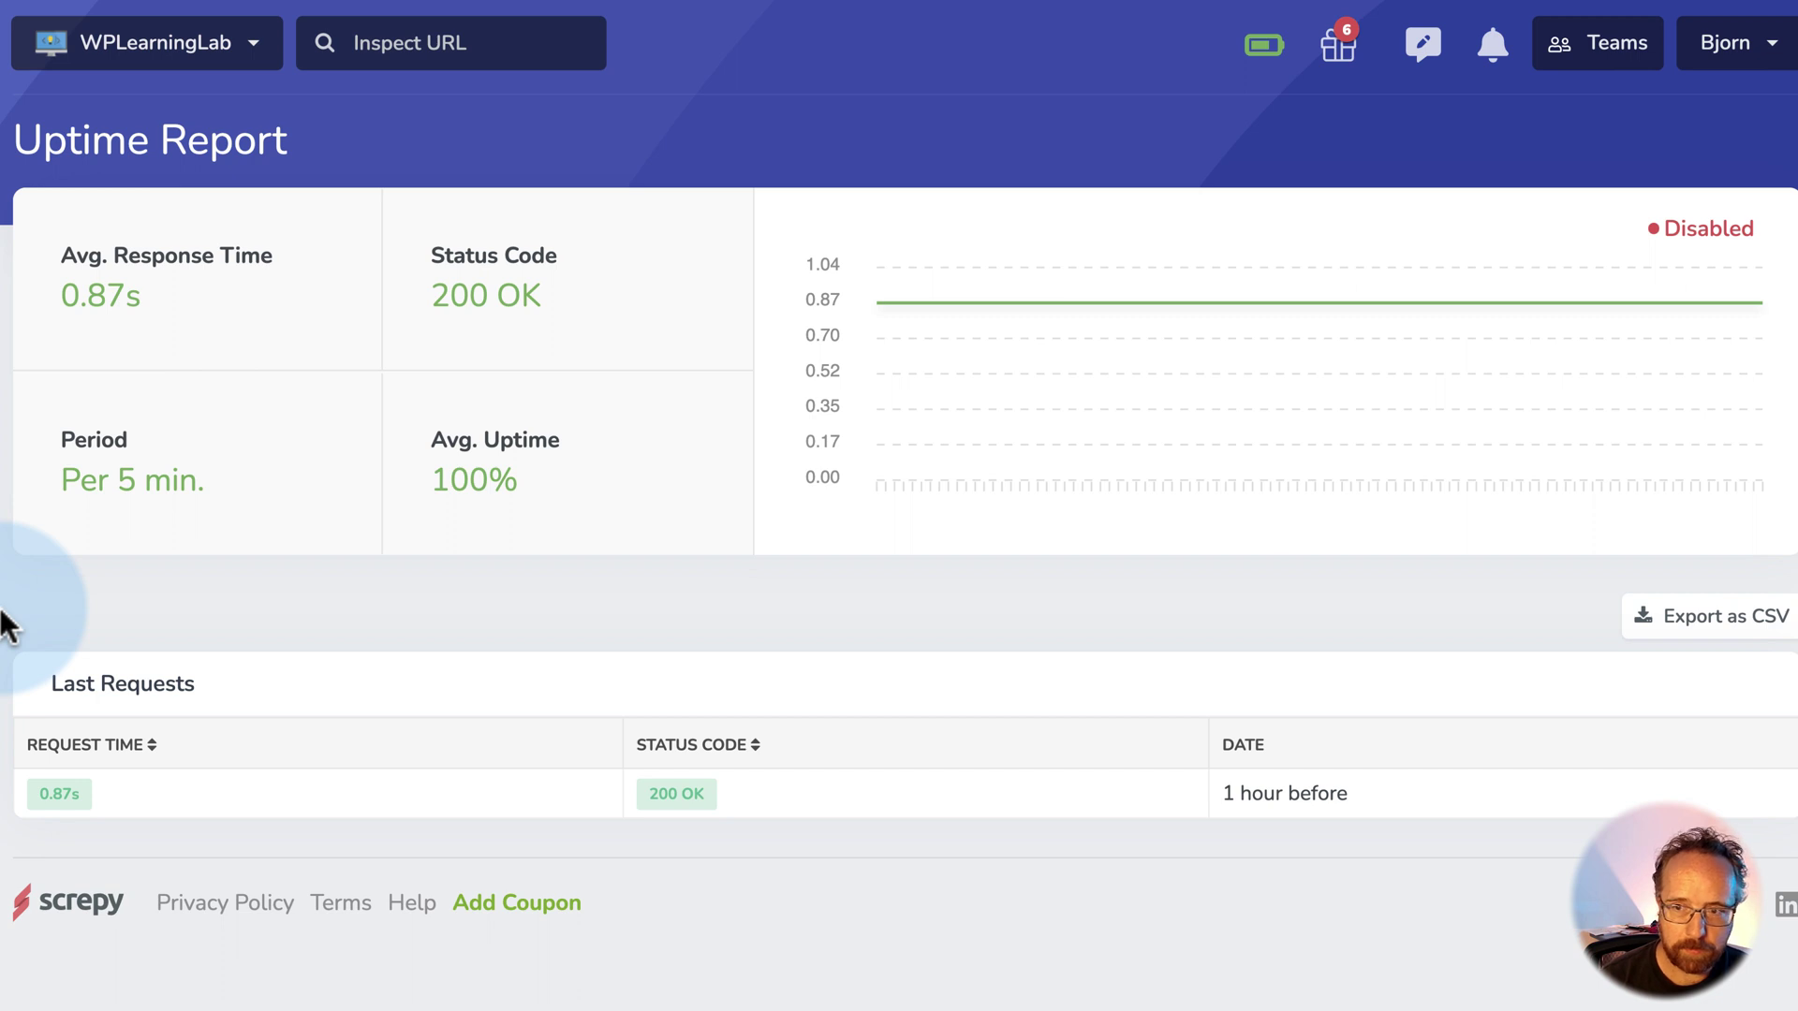
Enable uptime monitoring and uptime notifications in the project's uptime settings.
left_click(1692, 234)
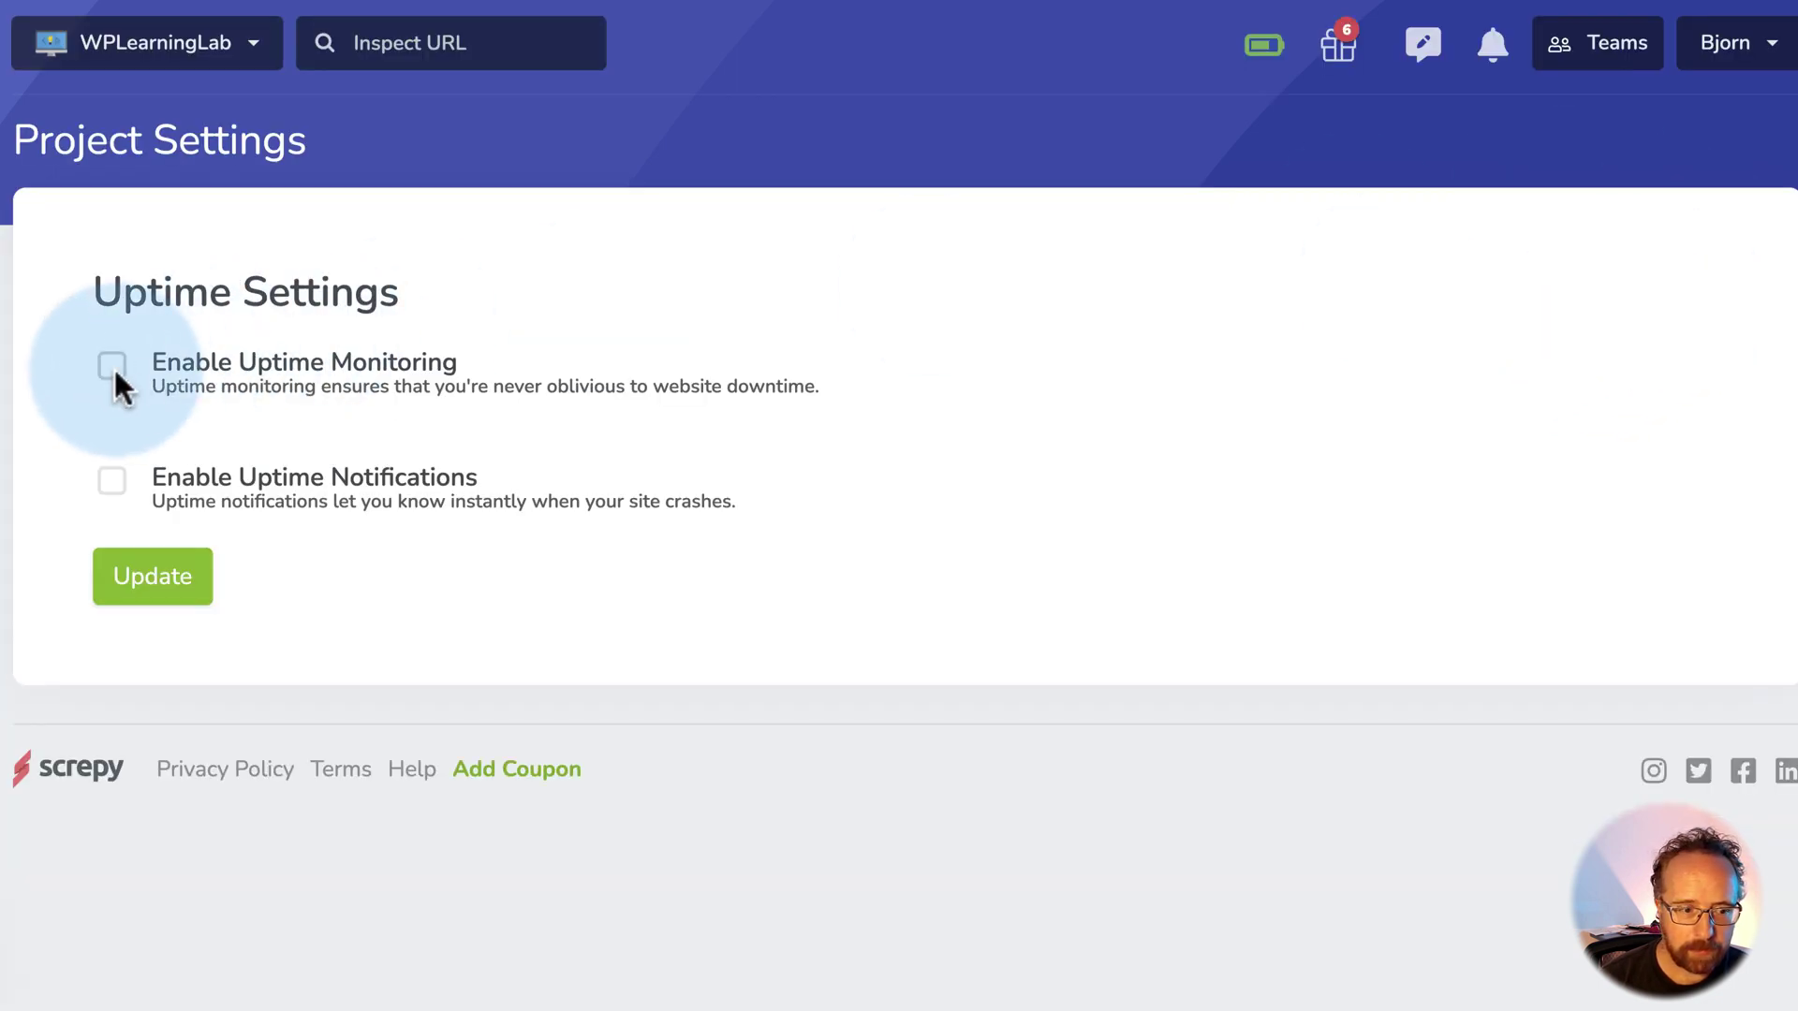
left_click(115, 369)
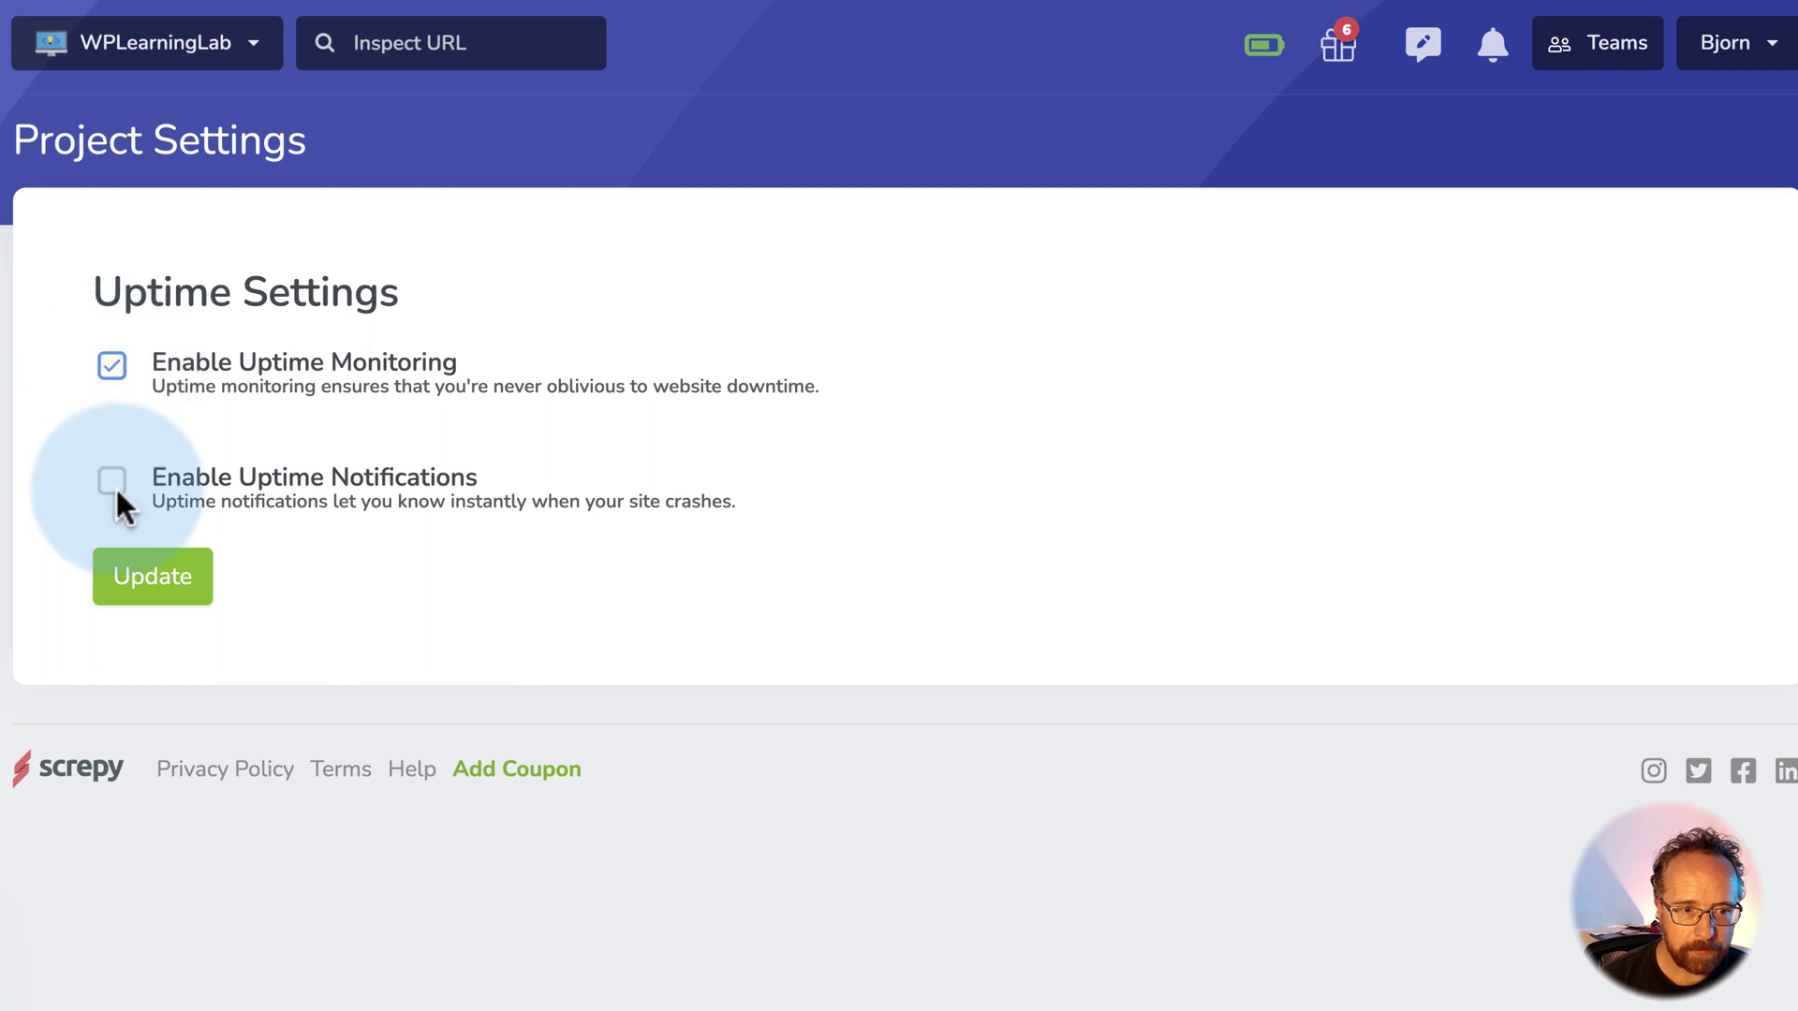
left_click(114, 487)
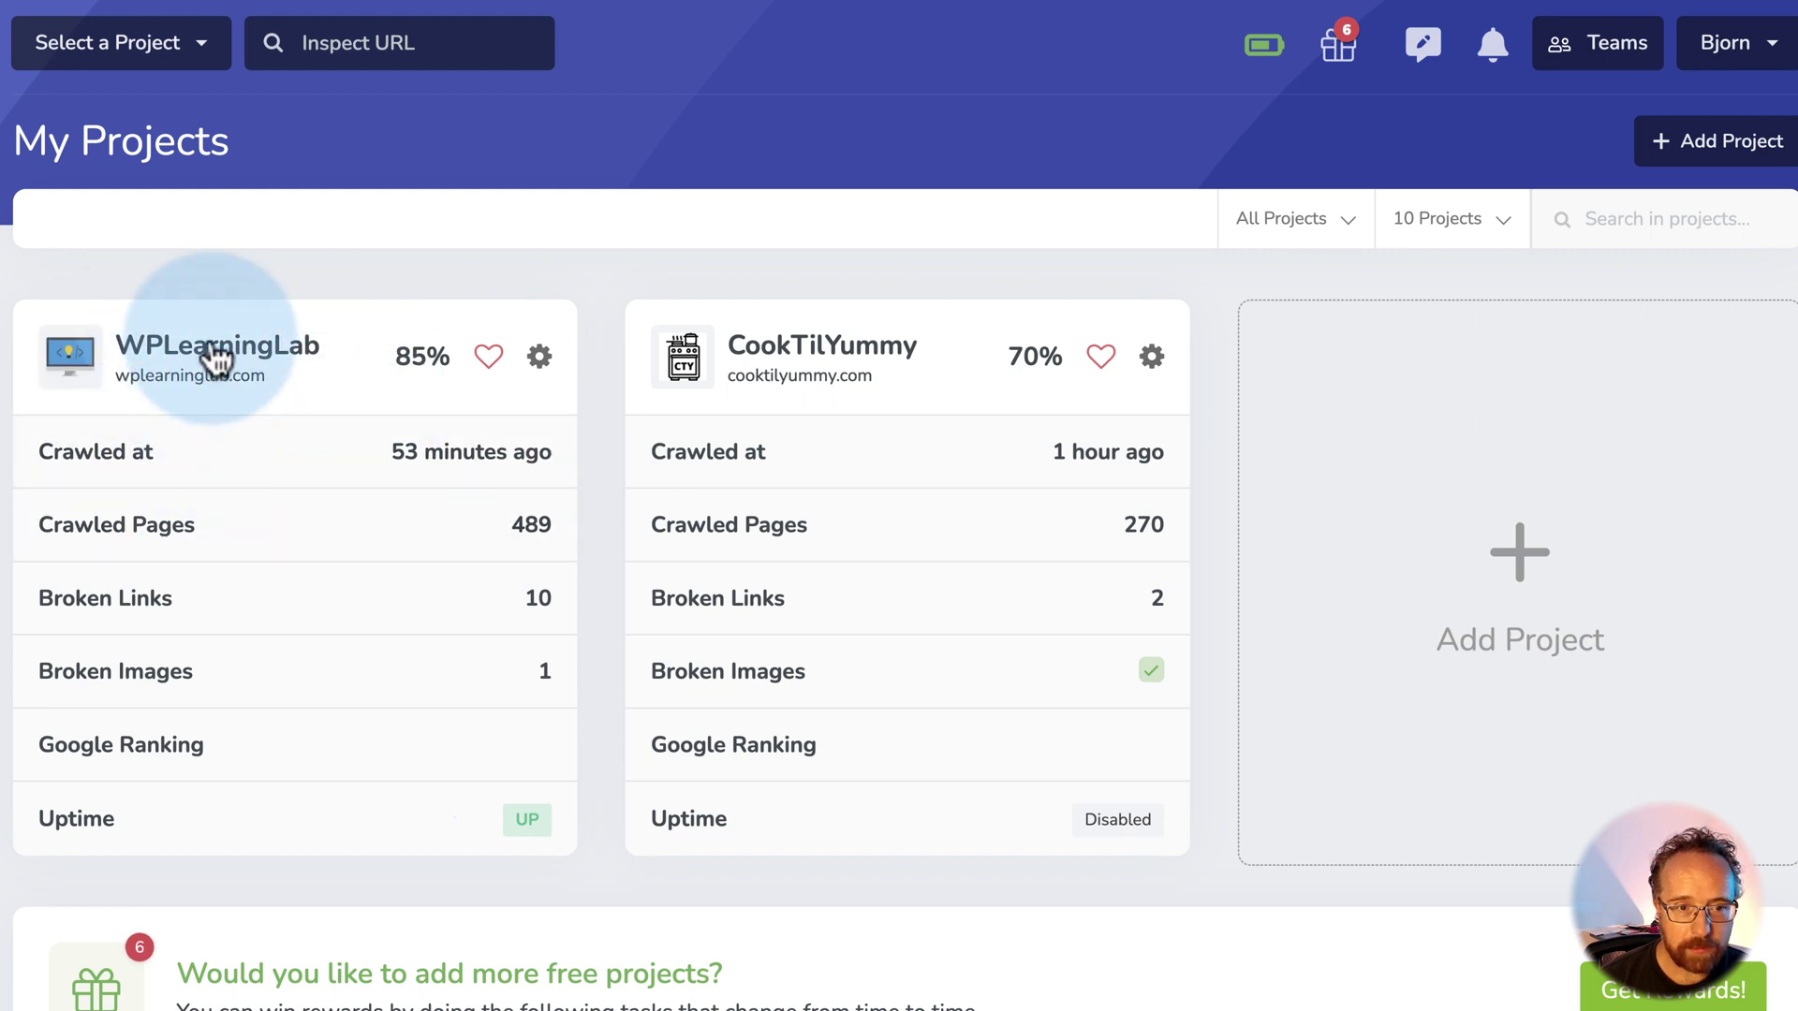
Reopen the WPLearningLab project and check the average response time in its Uptime Report.
left_click(160, 348)
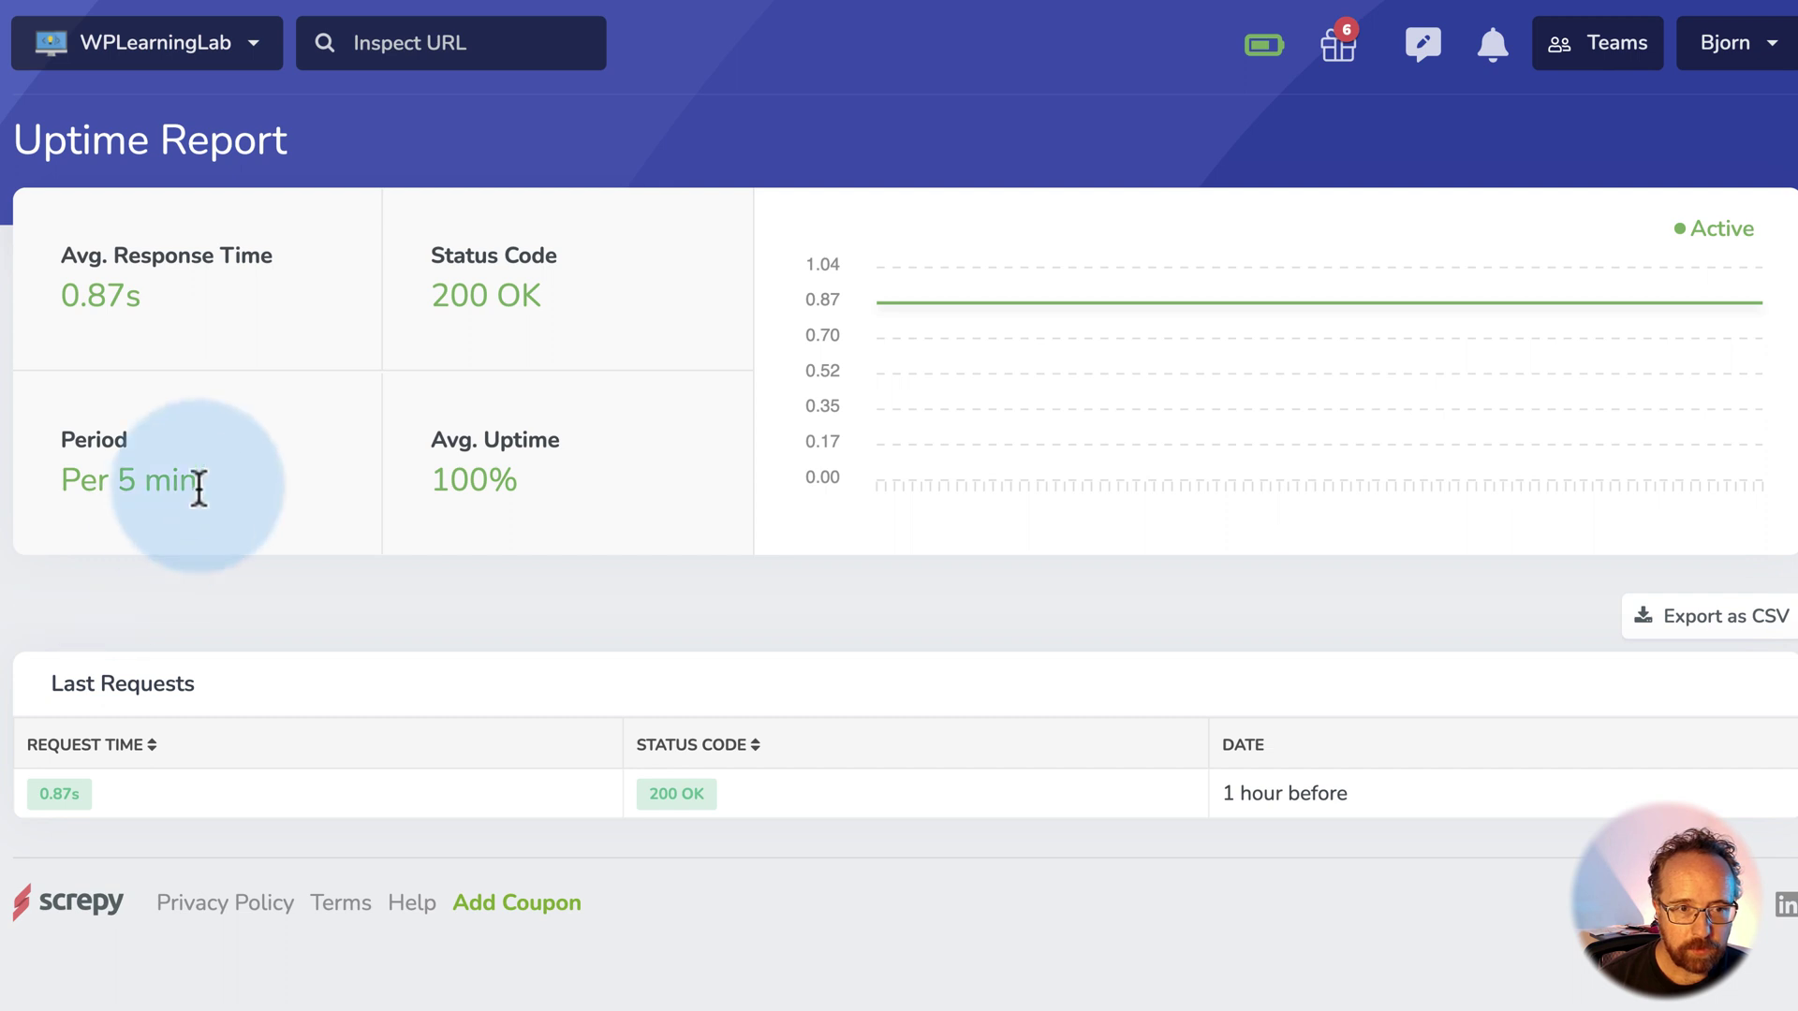
left_click_drag(145, 298, 56, 301)
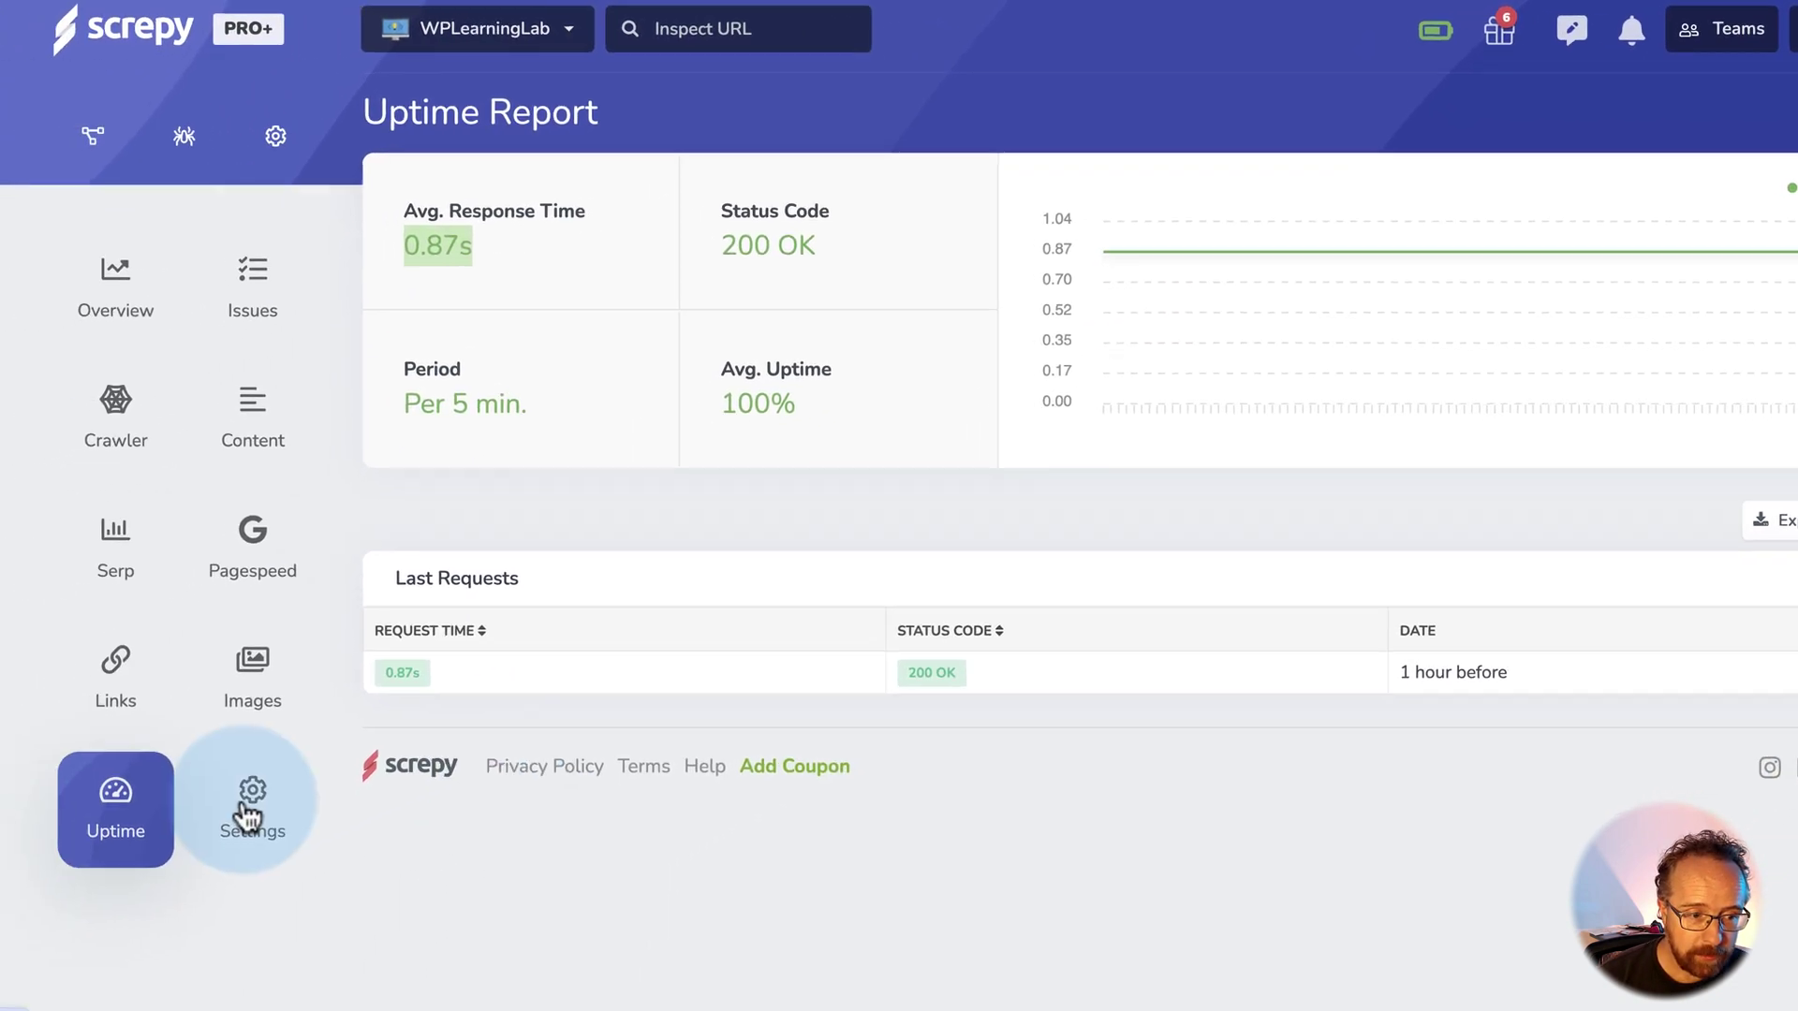
Review the project's General settings and its Crawler settings, including auto crawl, user agent, timeout and maximum depth.
left_click(248, 817)
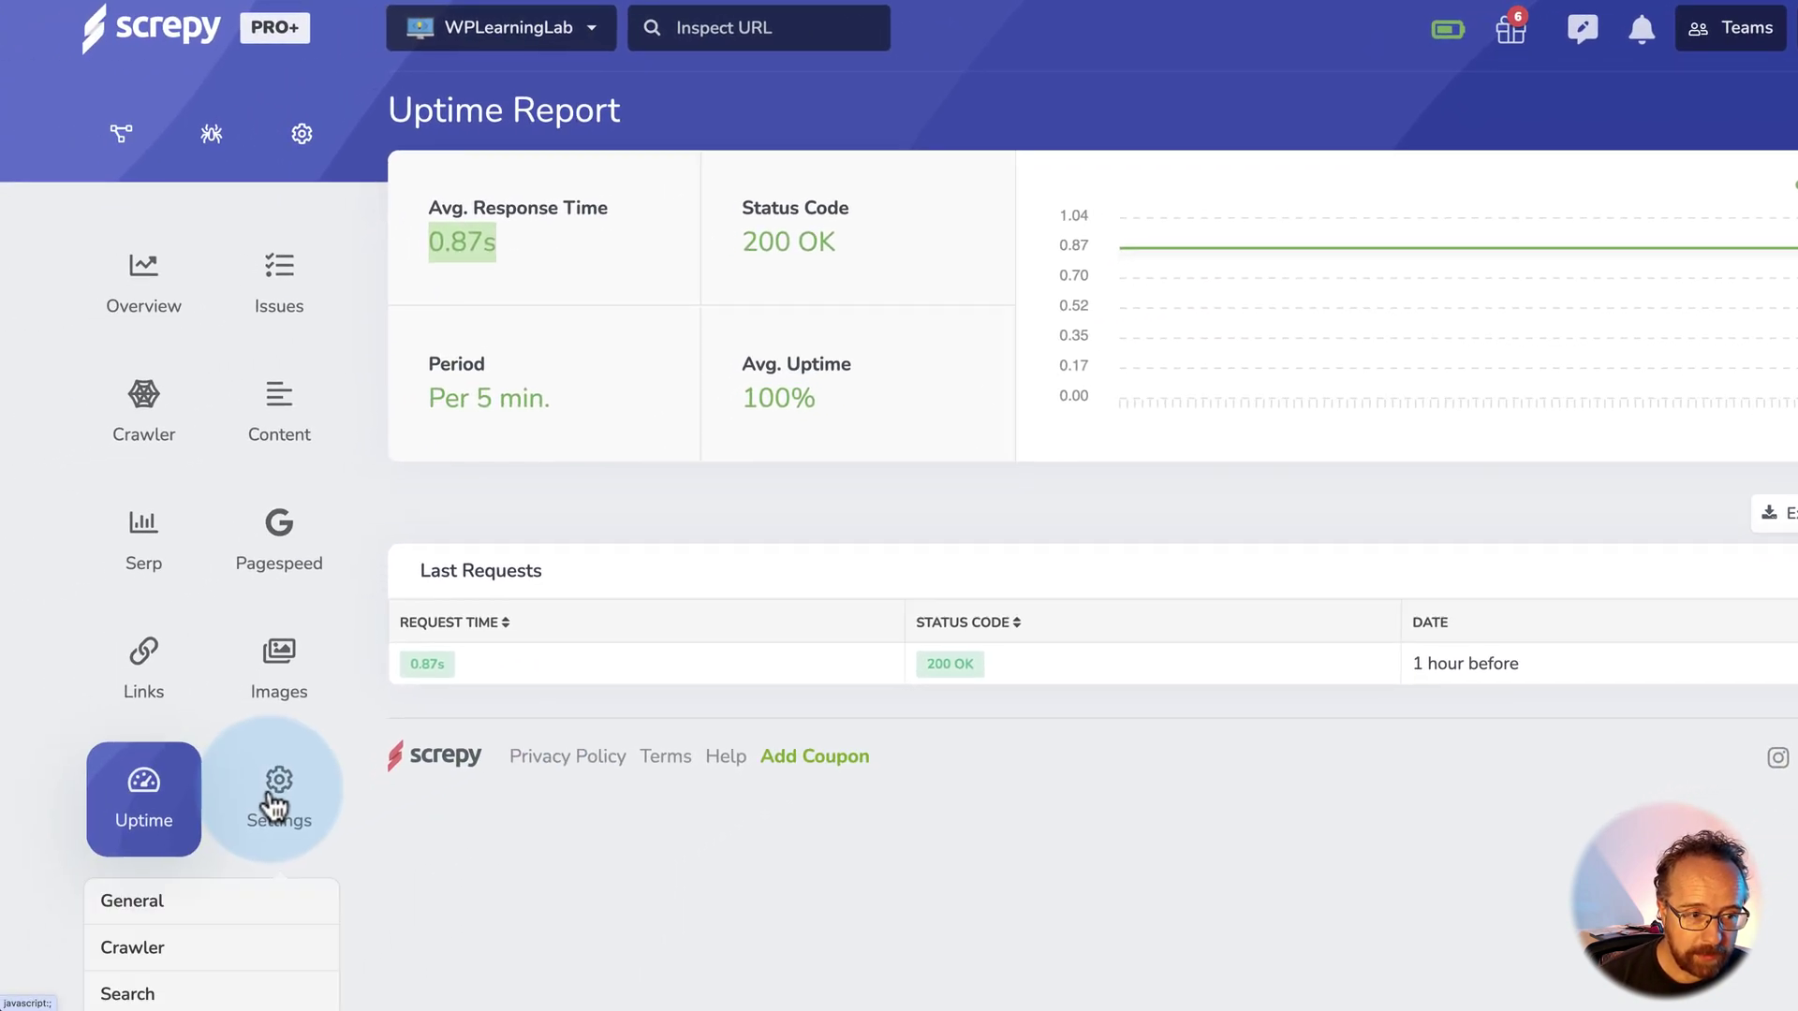
scroll(274, 804, "down", 1)
left_click(159, 813)
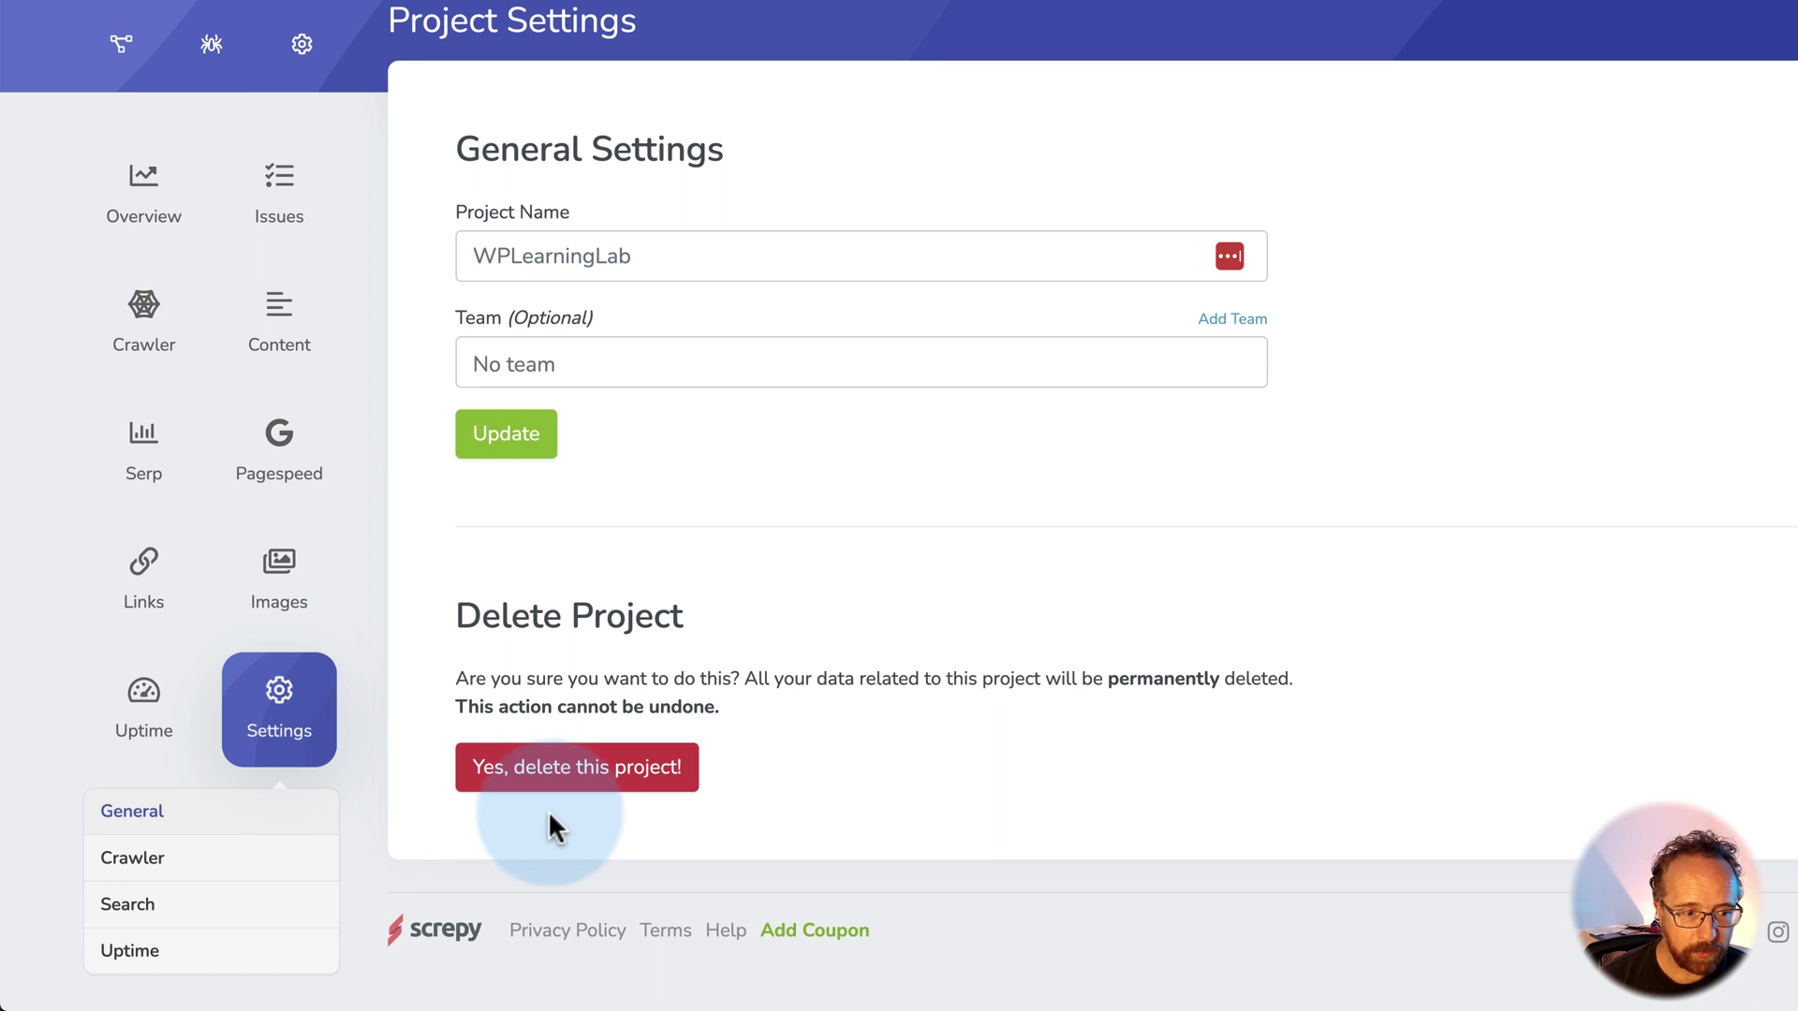
left_click(160, 863)
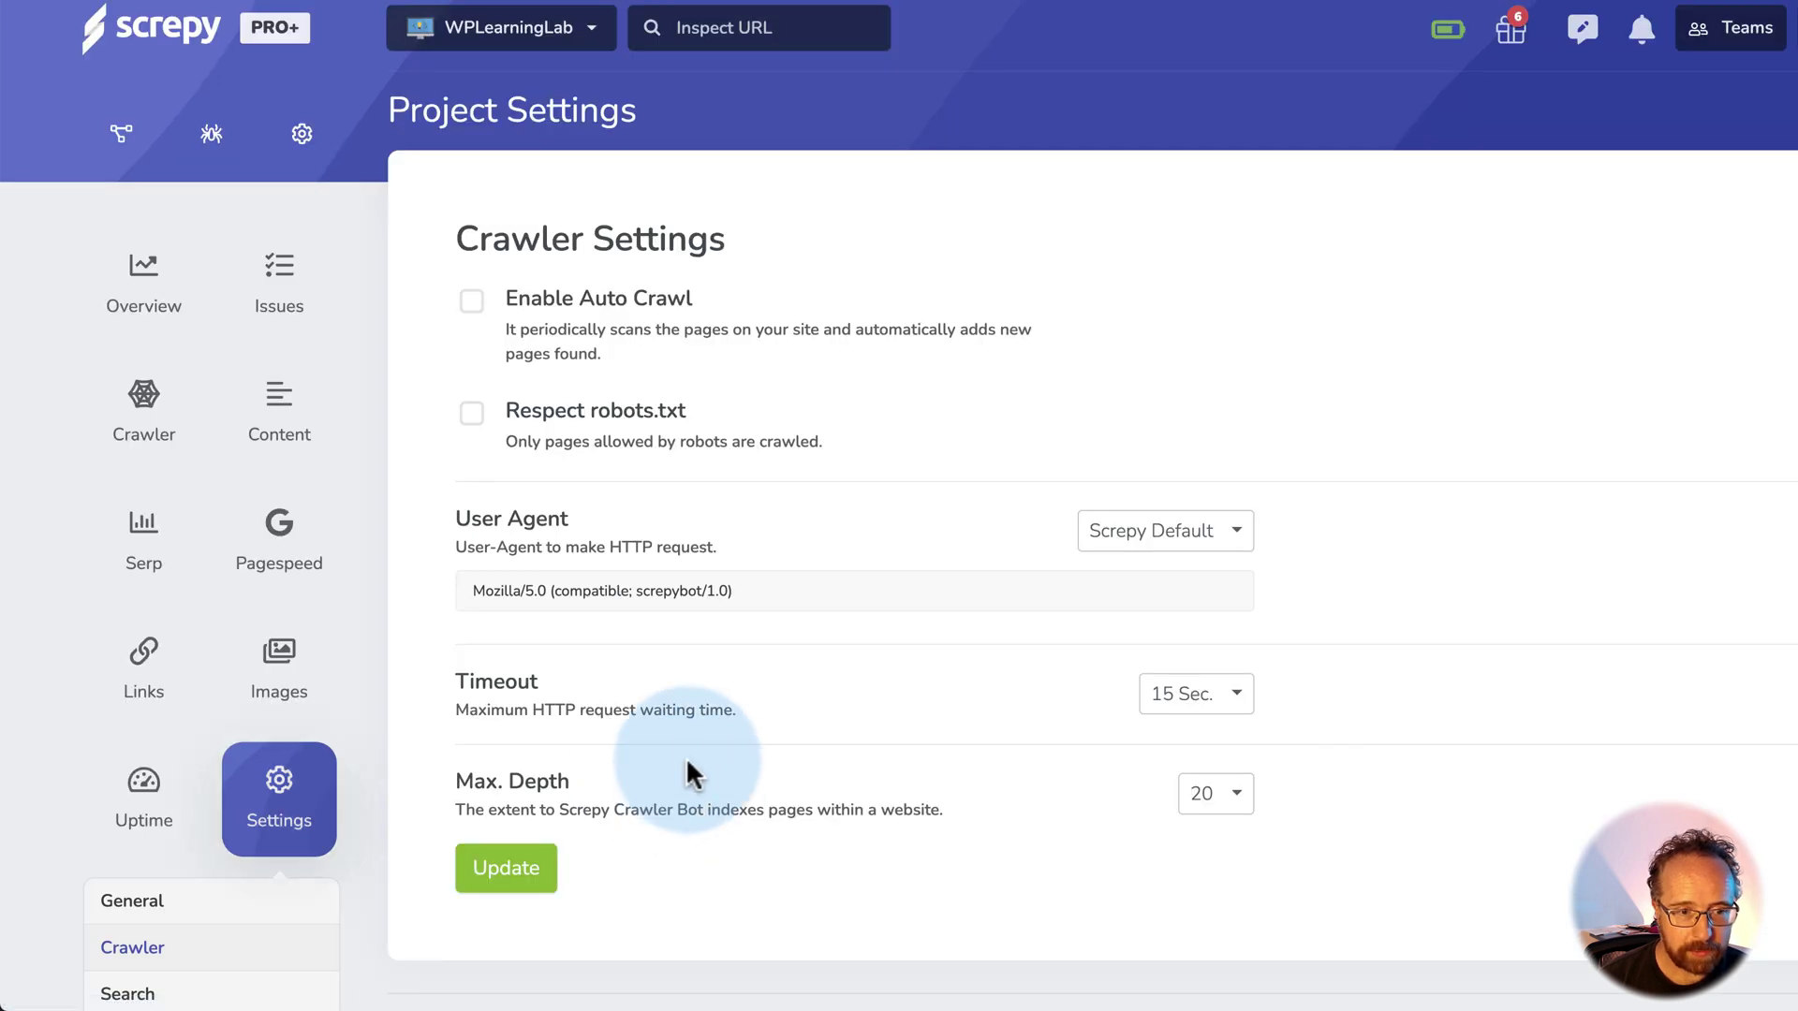
scroll(637, 602, "down", 1)
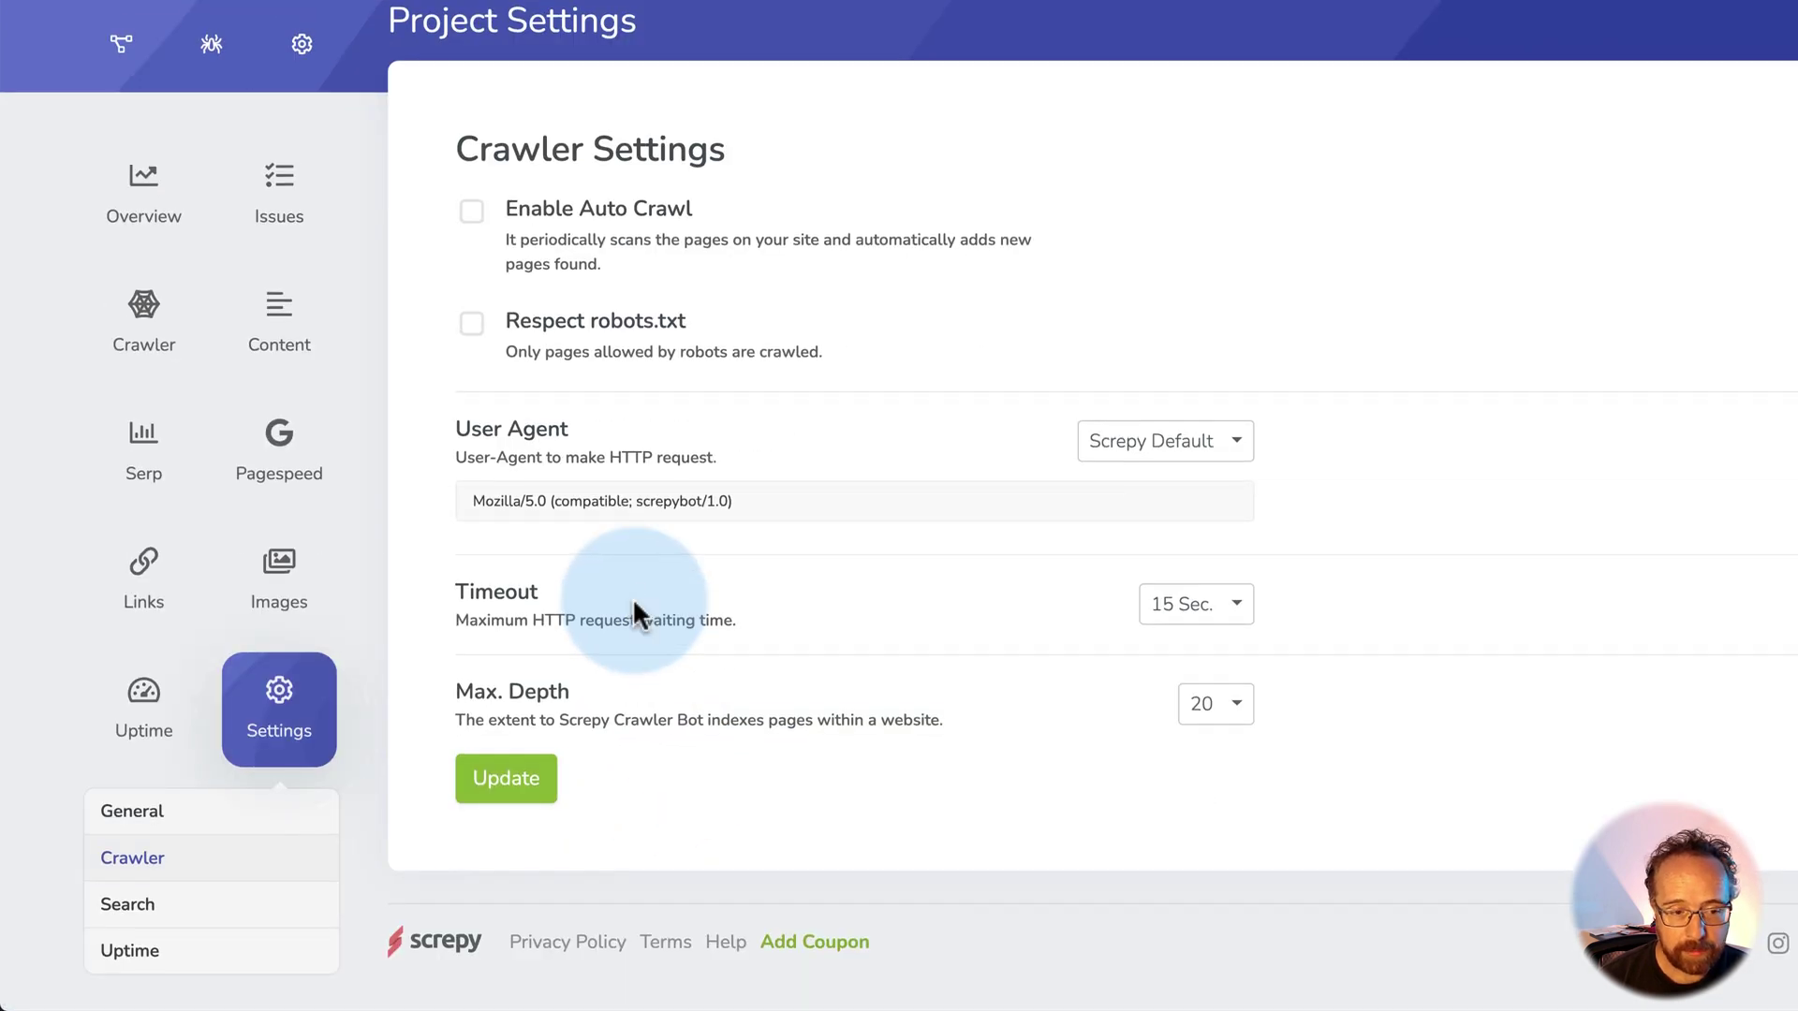
Check which option Auto SERP Tracking offers in the project's Search settings, leave tracking disabled, and open the Uptime settings.
left_click(142, 905)
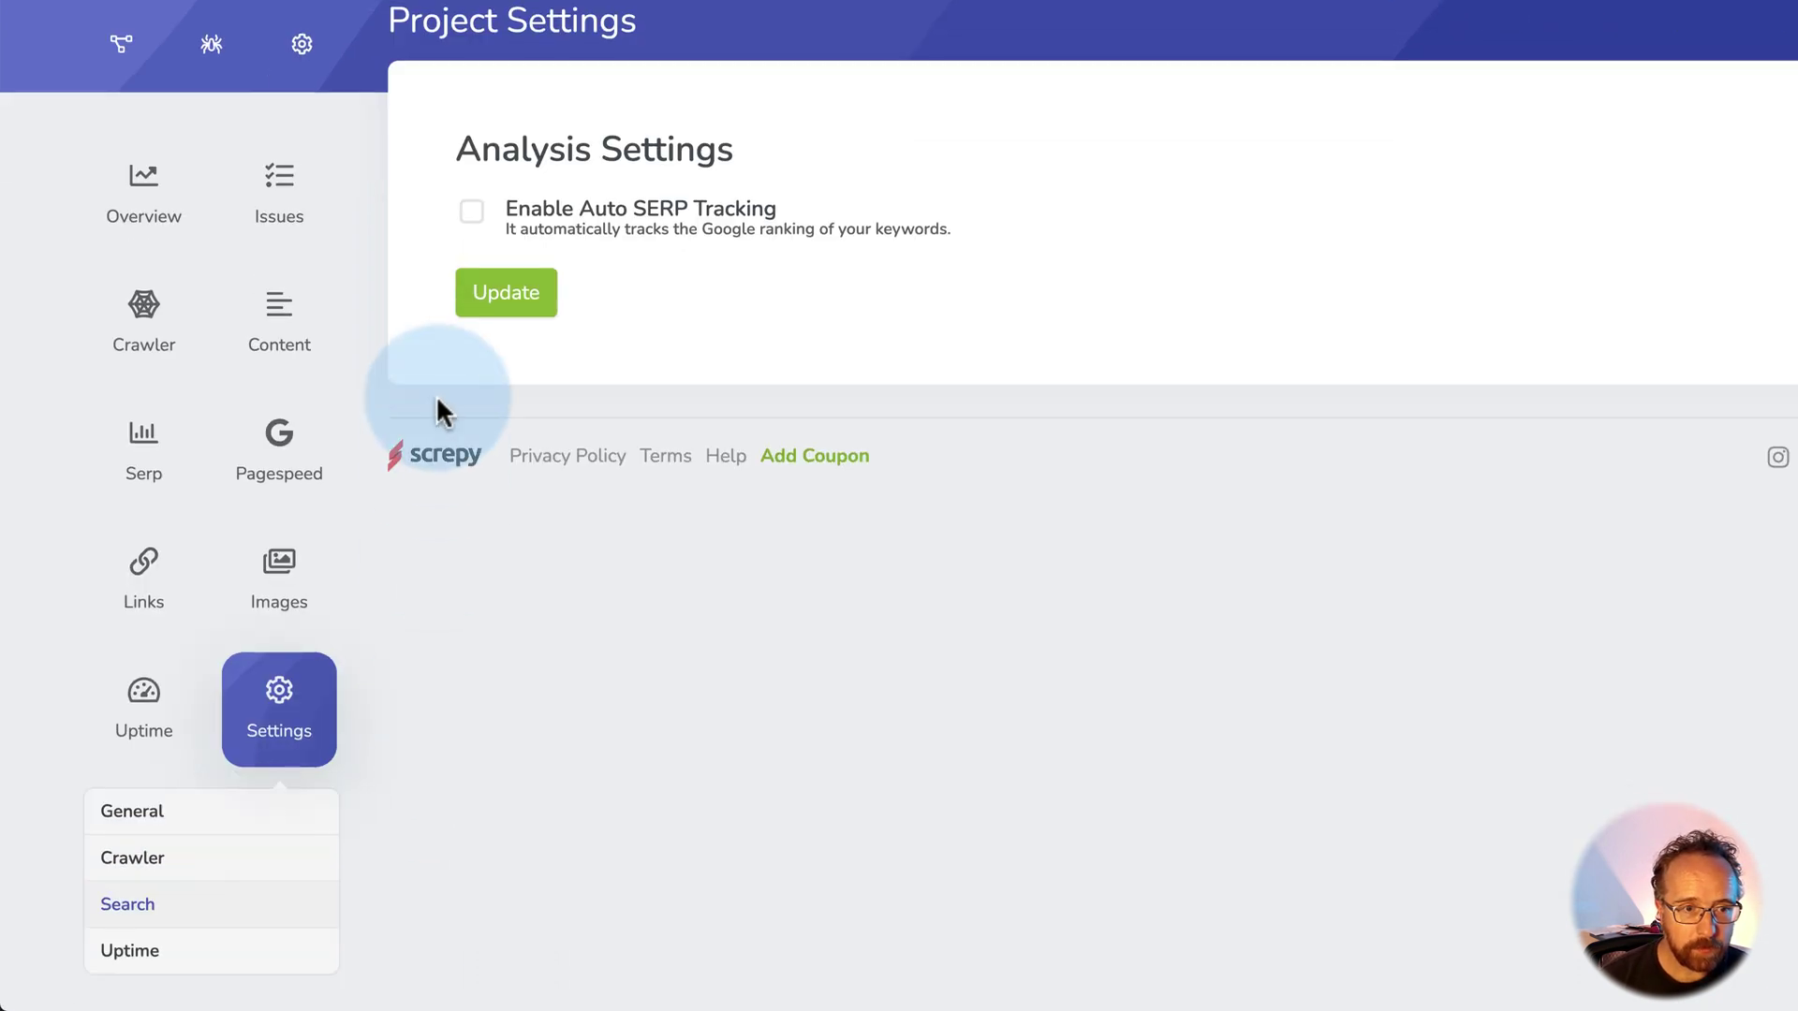
left_click(464, 222)
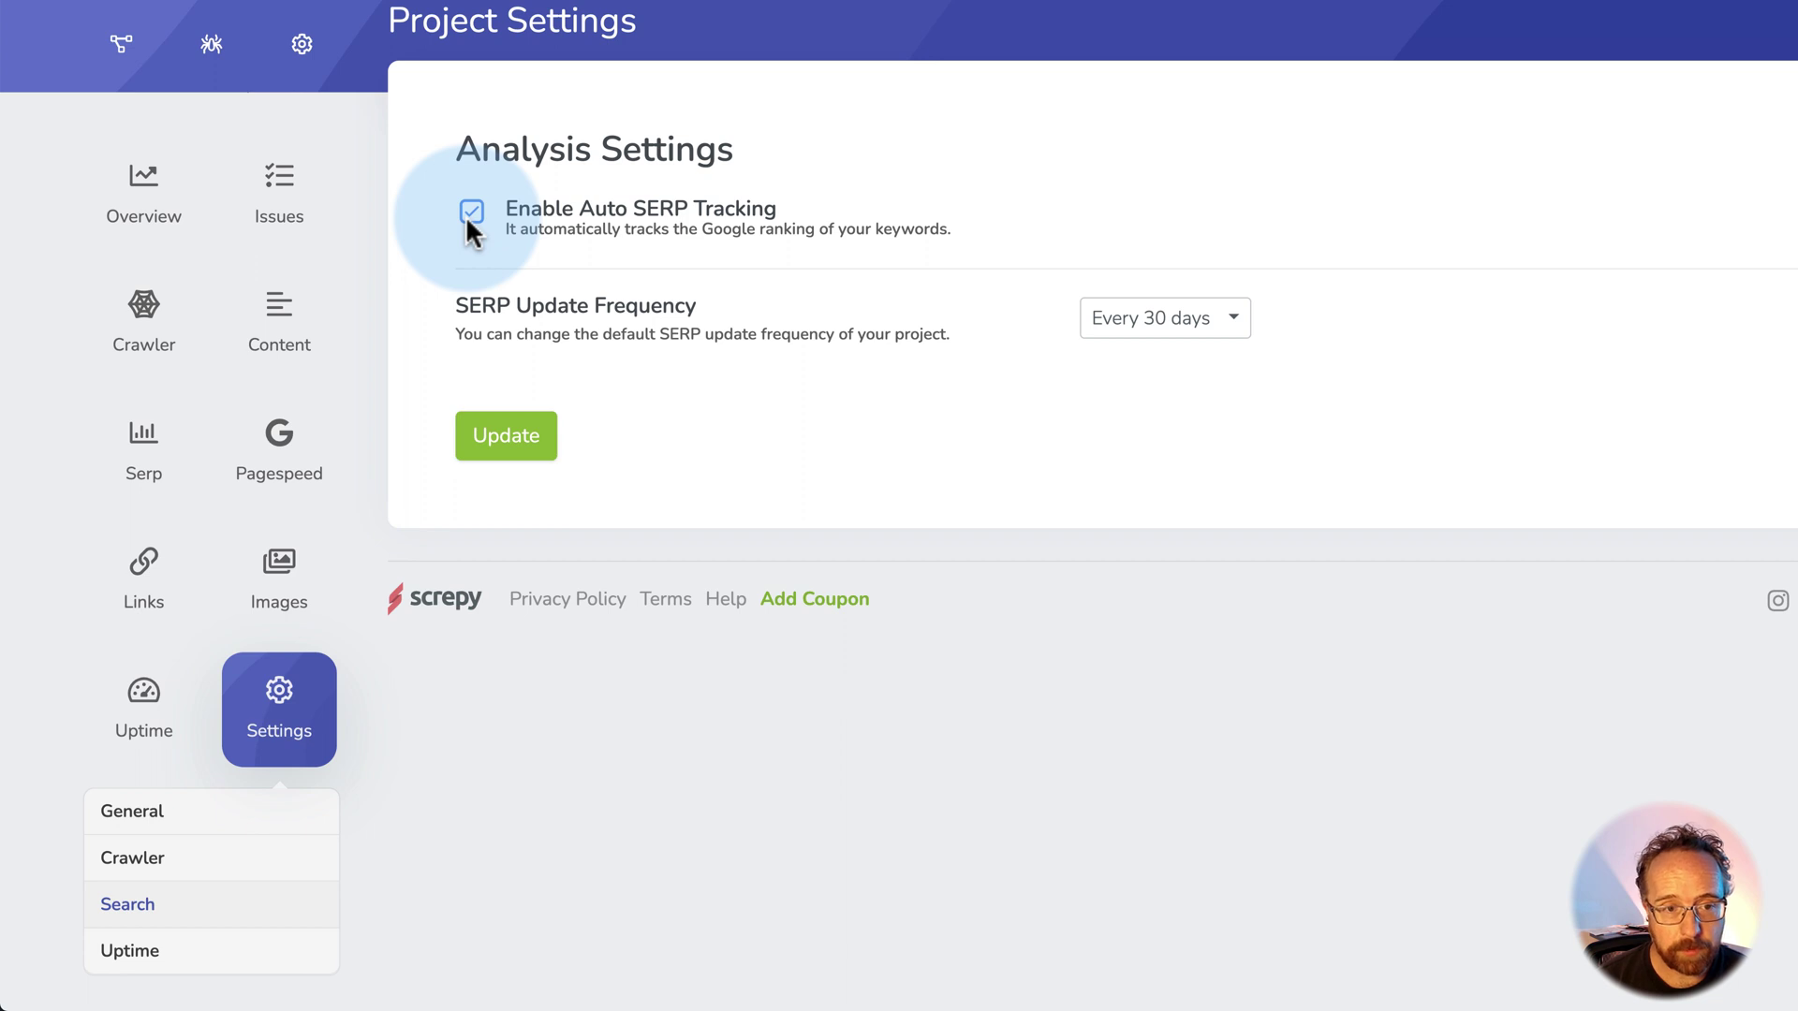
left_click(471, 213)
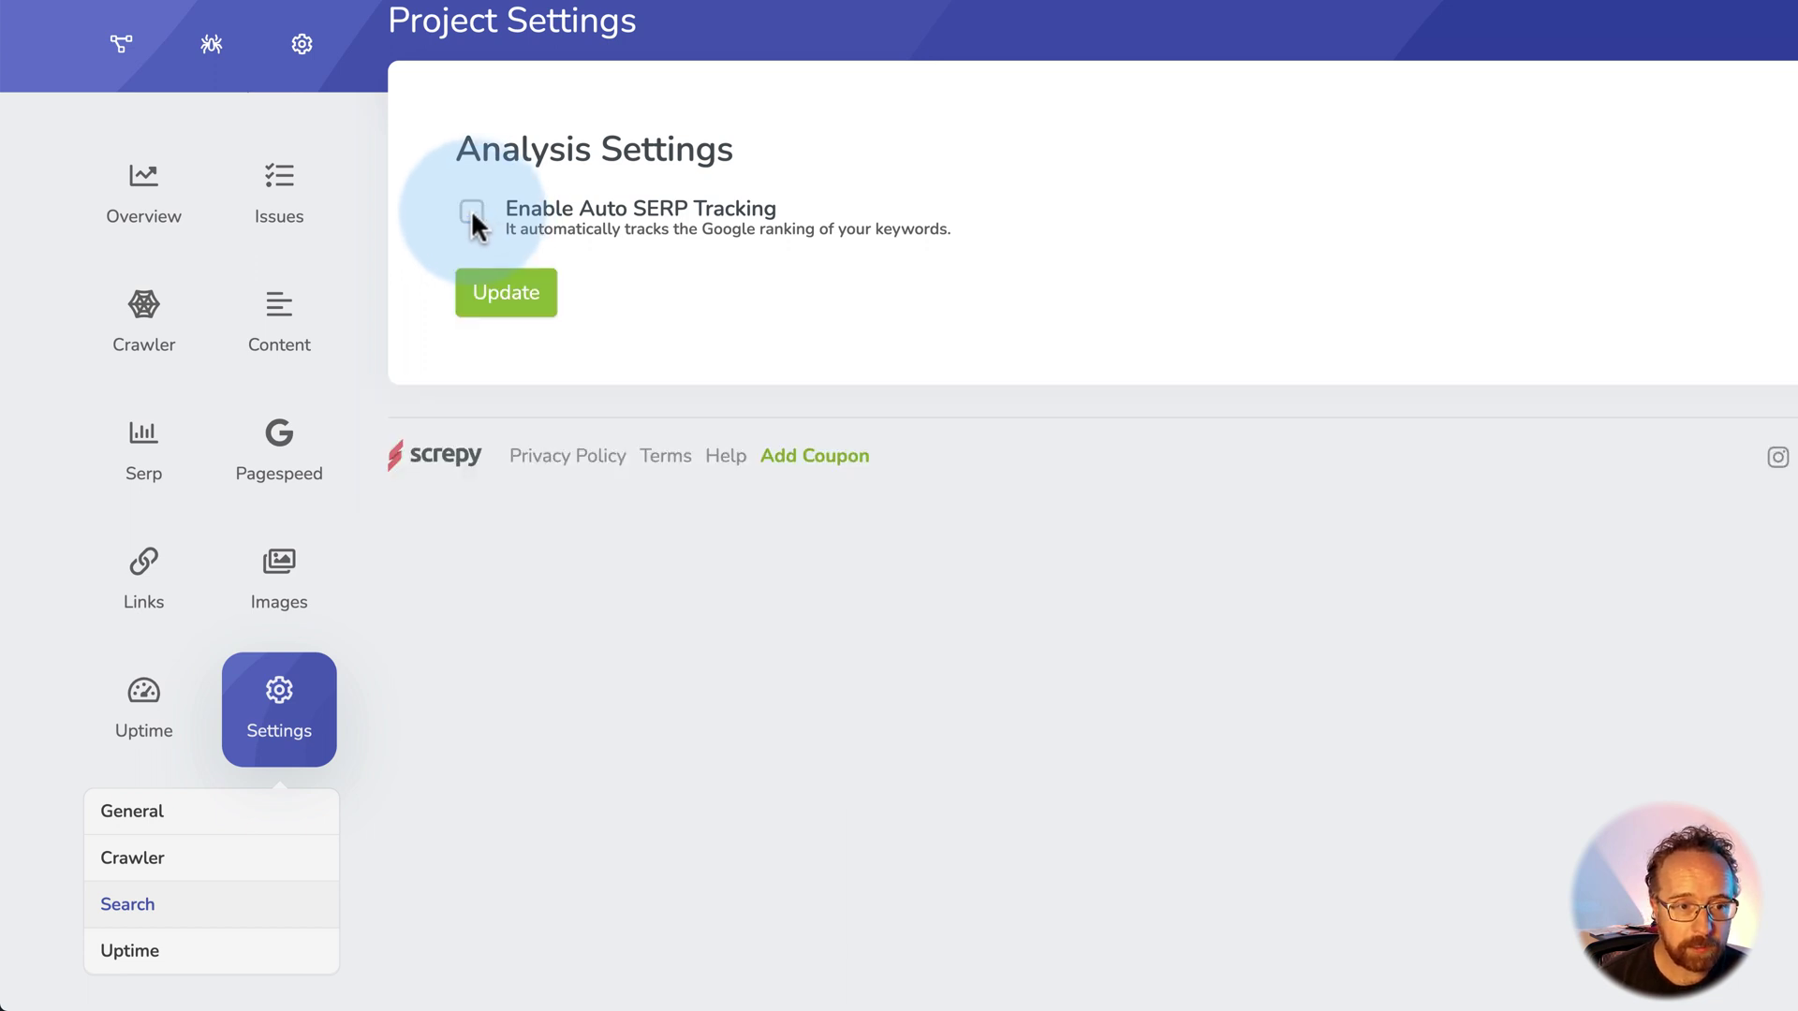
left_click(220, 965)
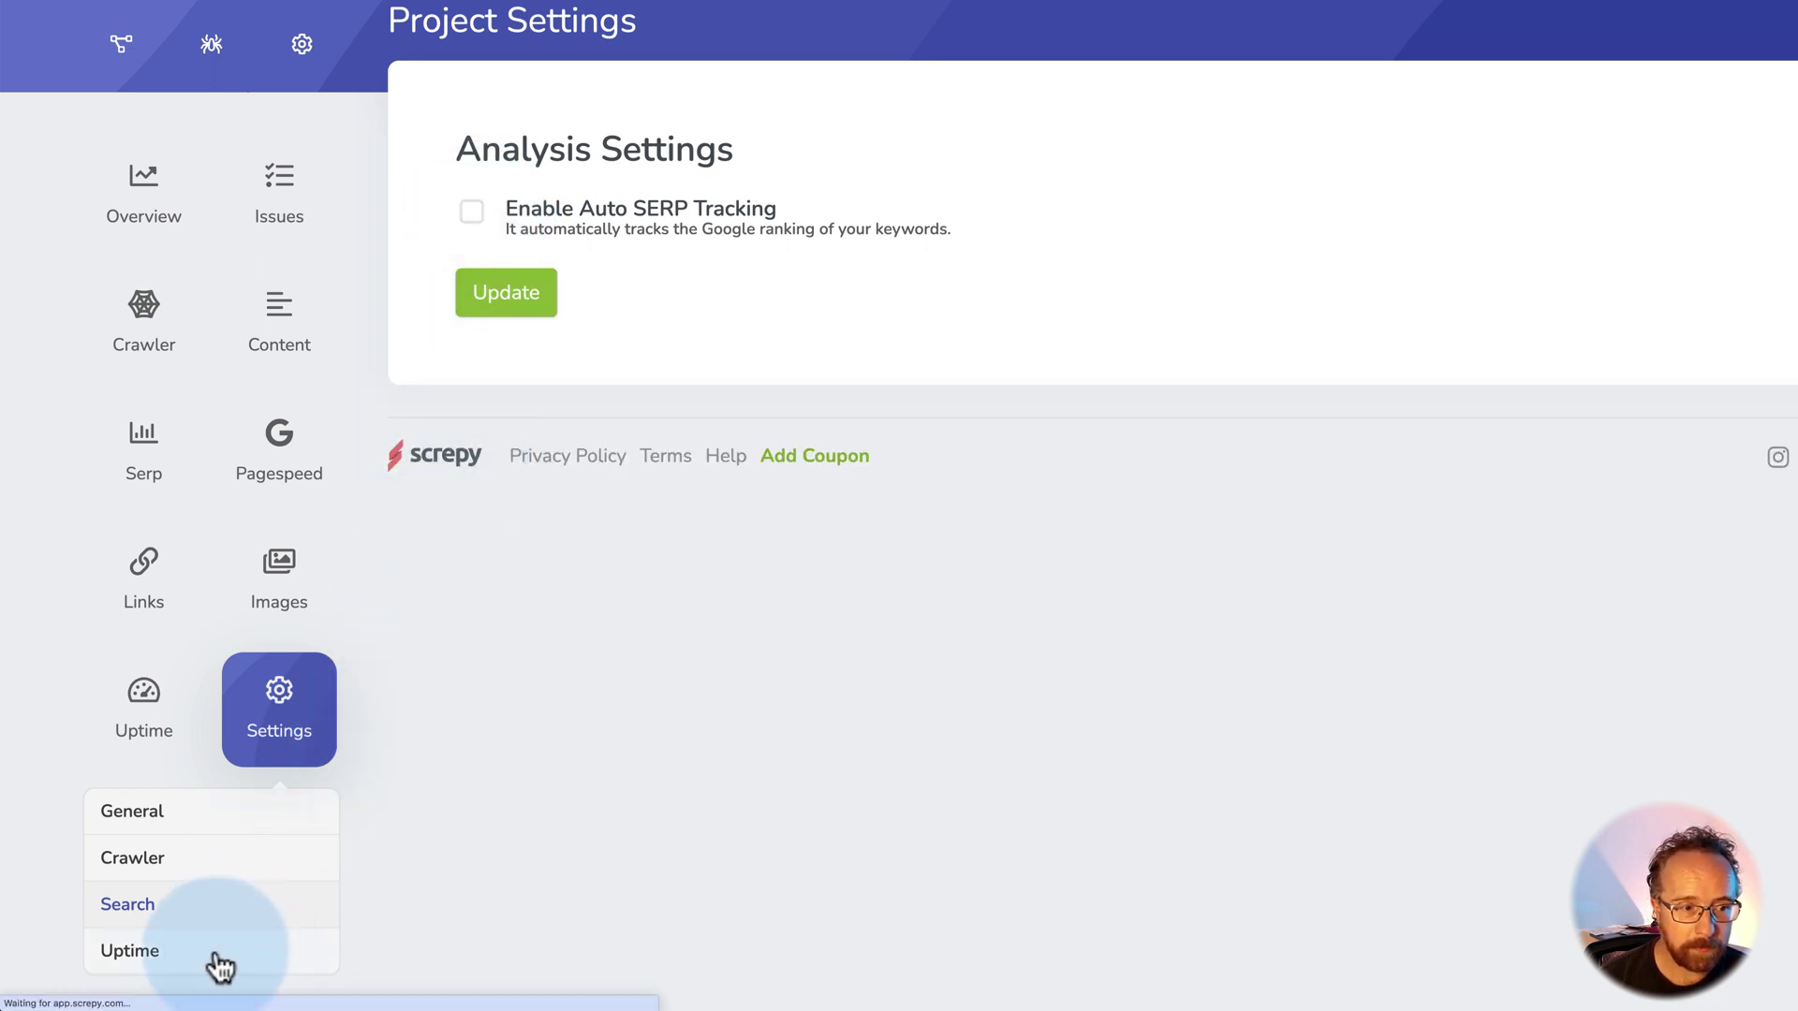
Review the desktop Rank Tracker report for the wplearninglab keyword, visit its ranking page and return to the report.
left_click(150, 446)
left_click(164, 562)
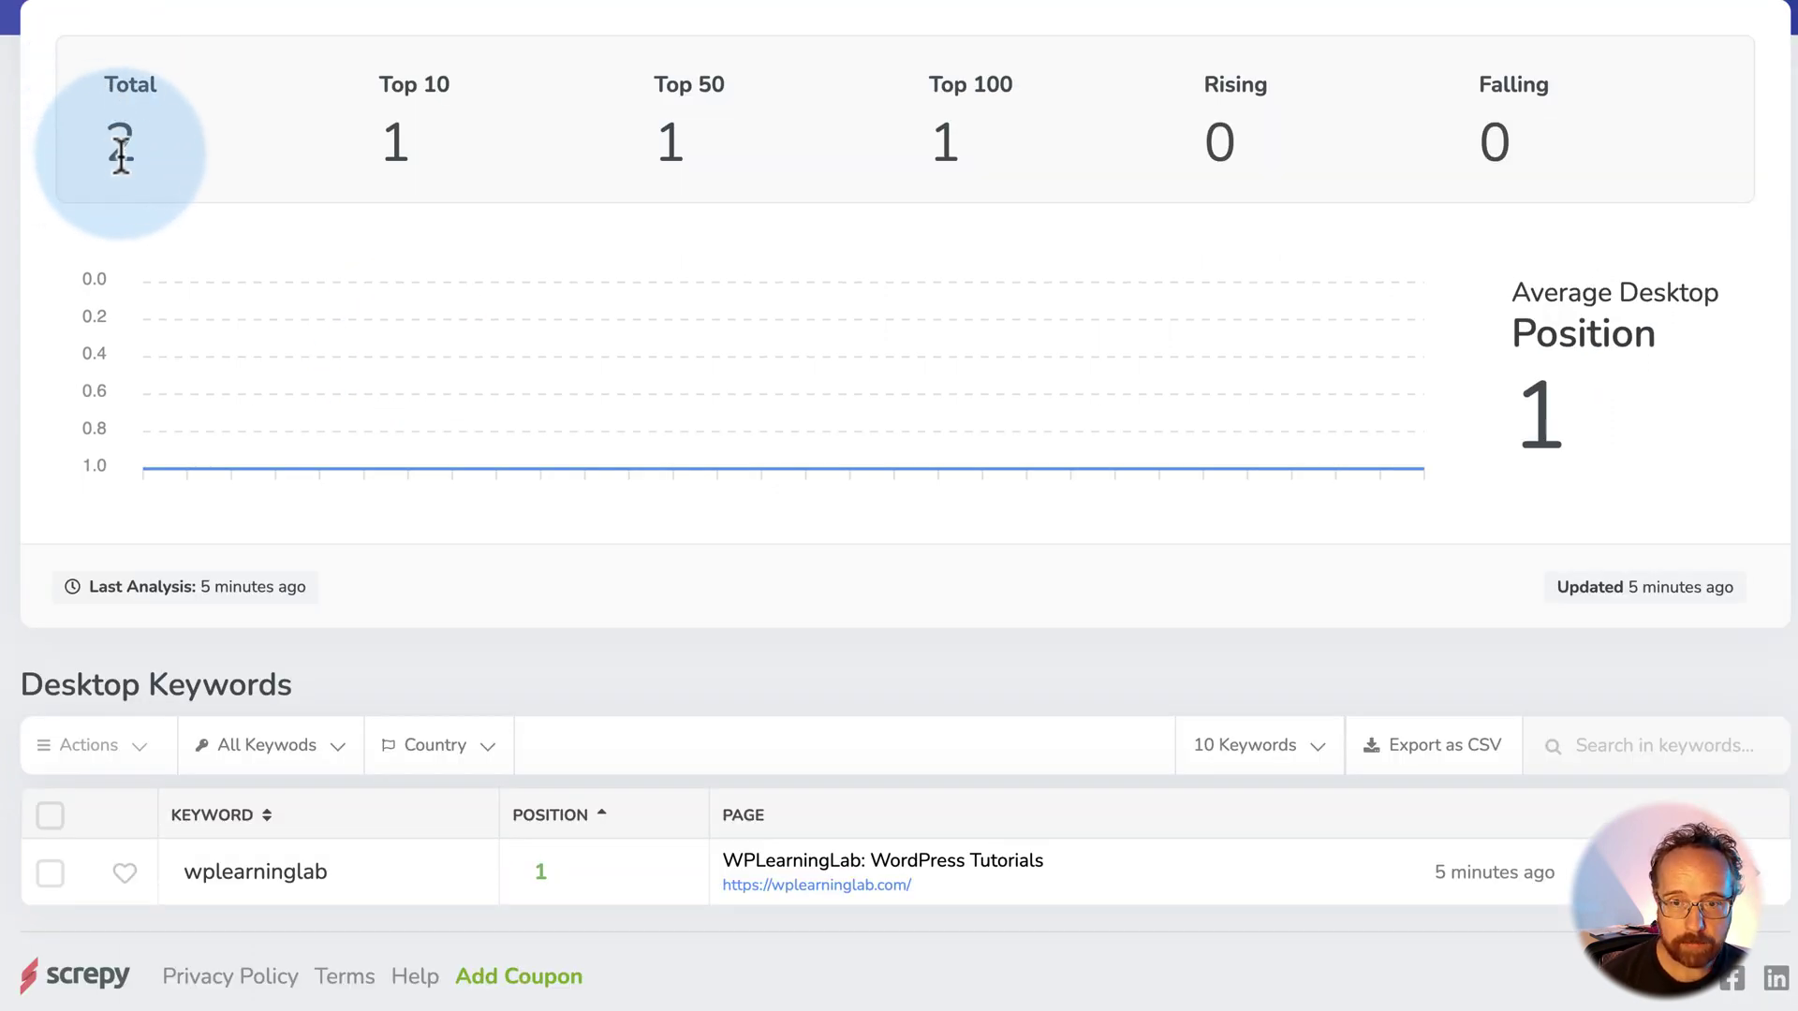
left_click_drag(605, 878, 497, 899)
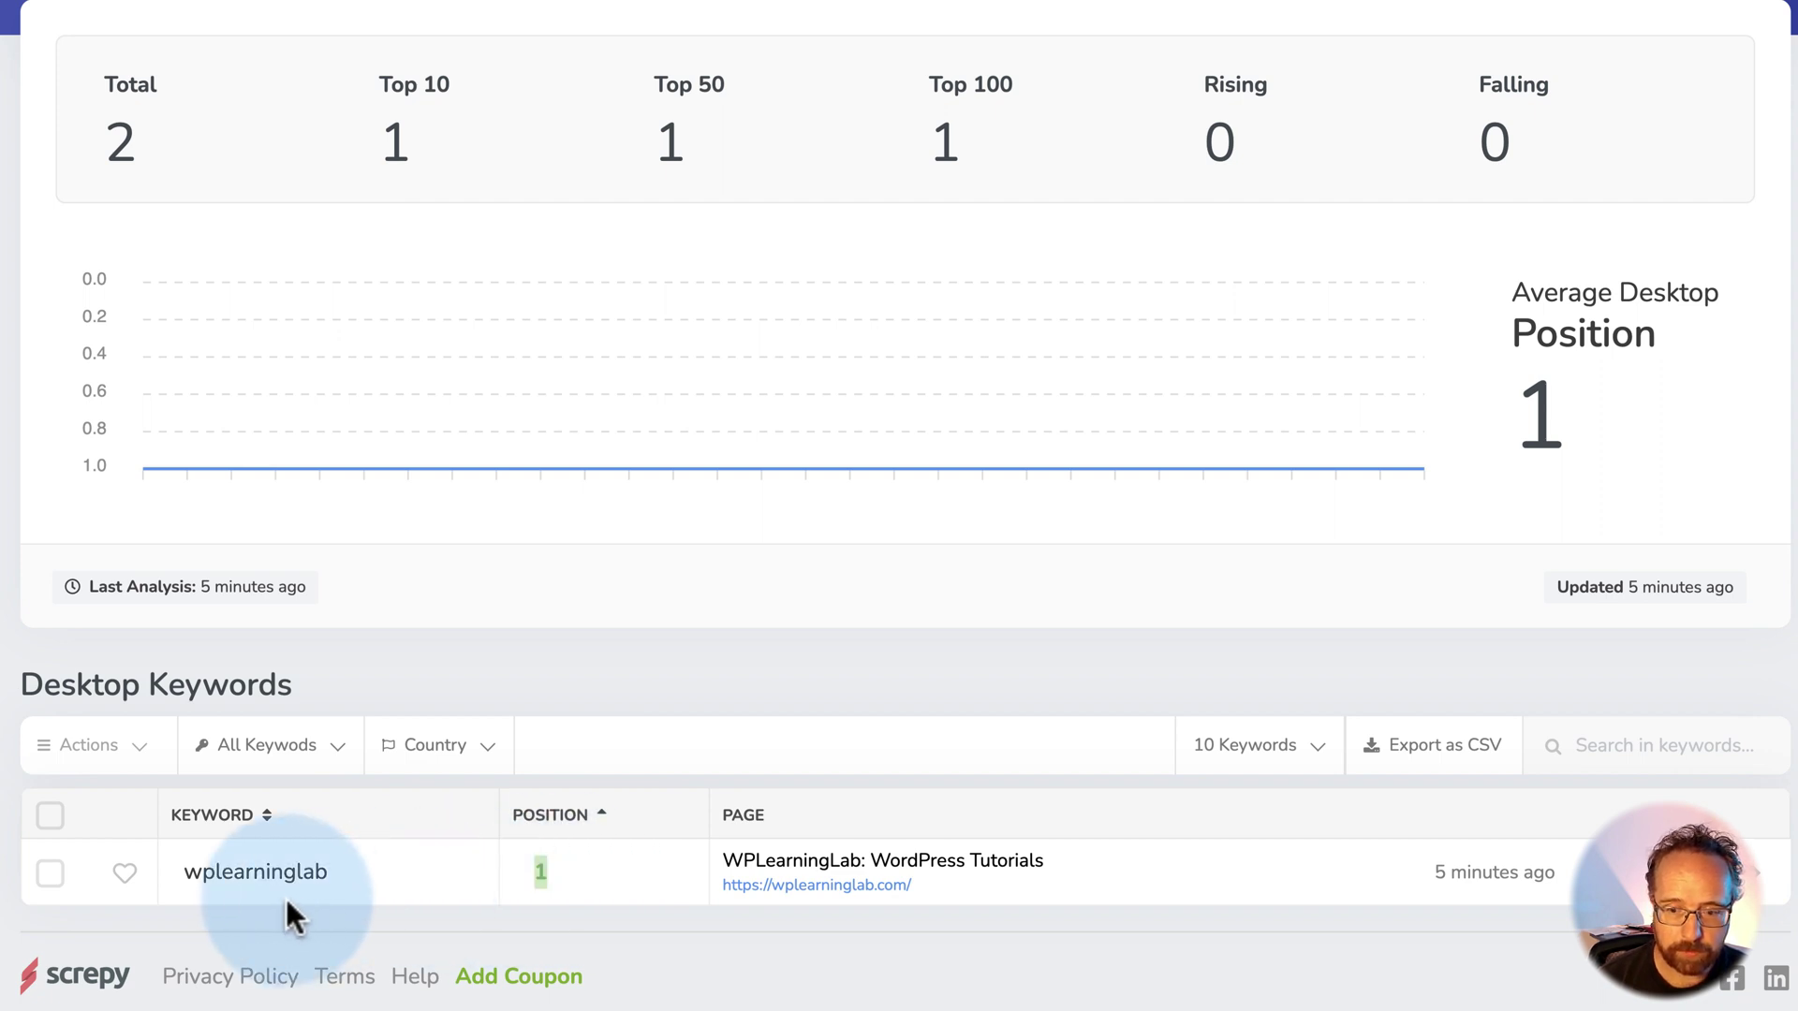
left_click(993, 859)
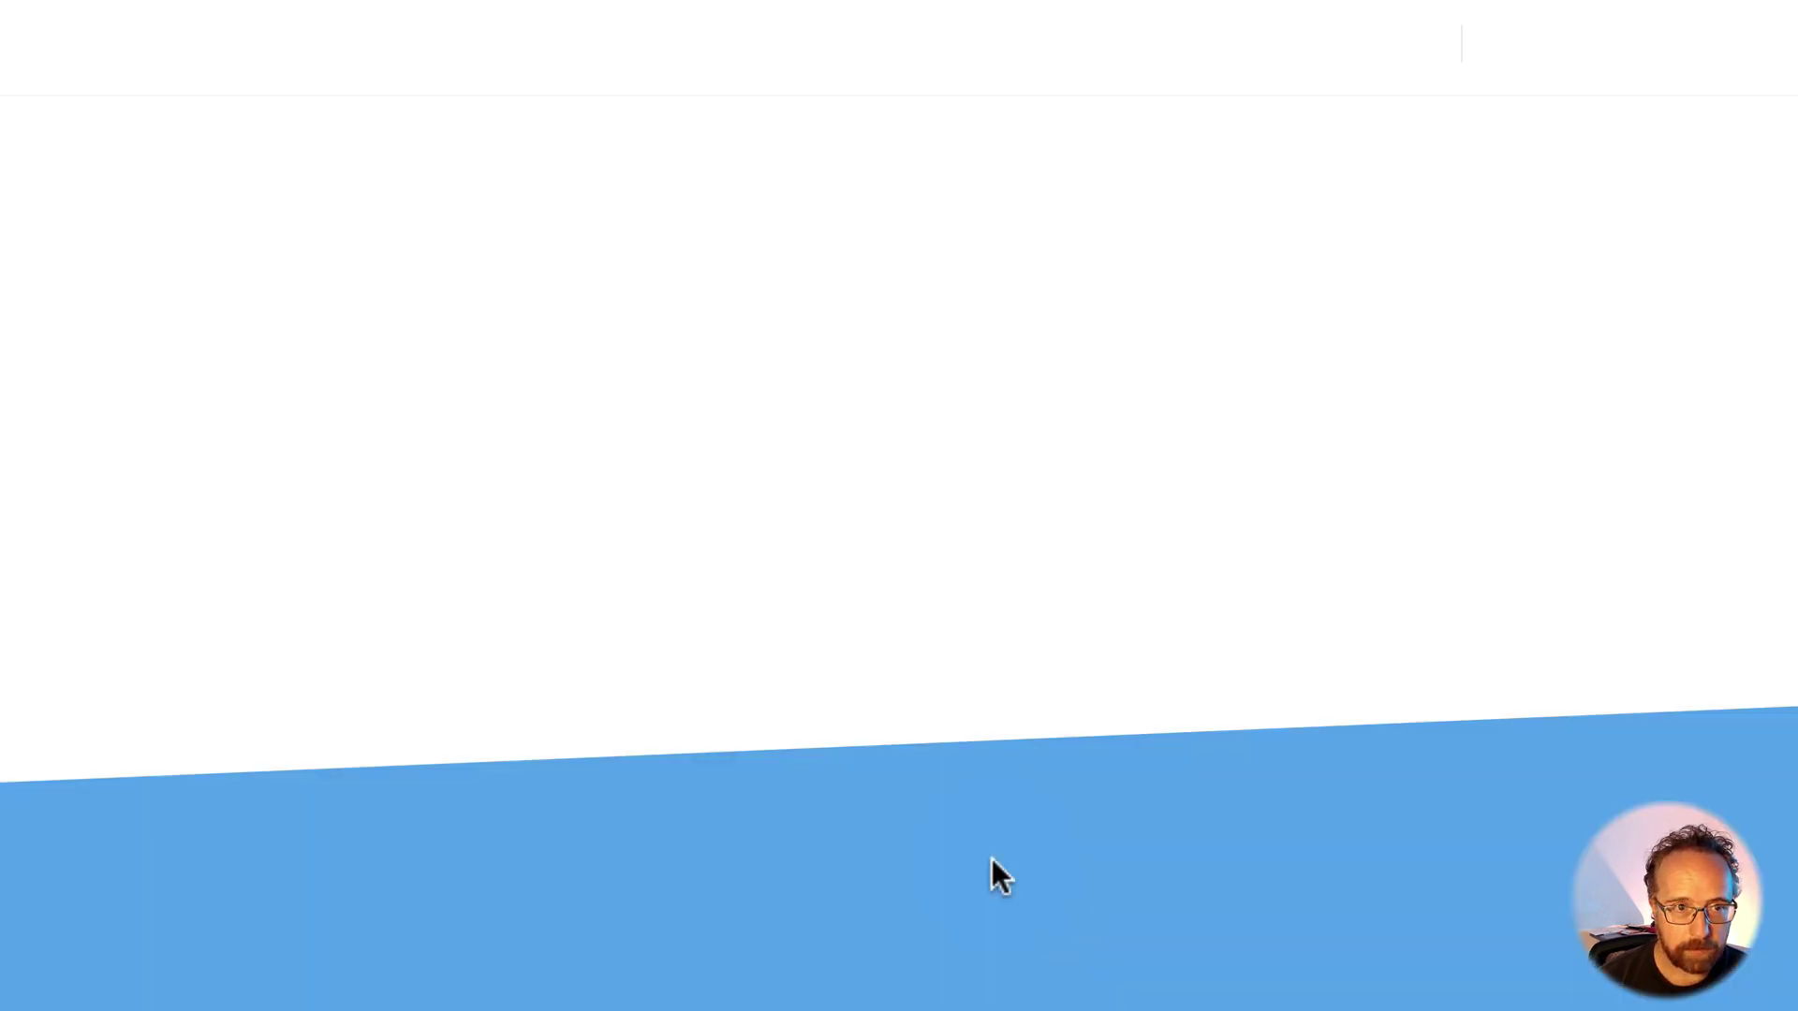
key("ctrl+w")
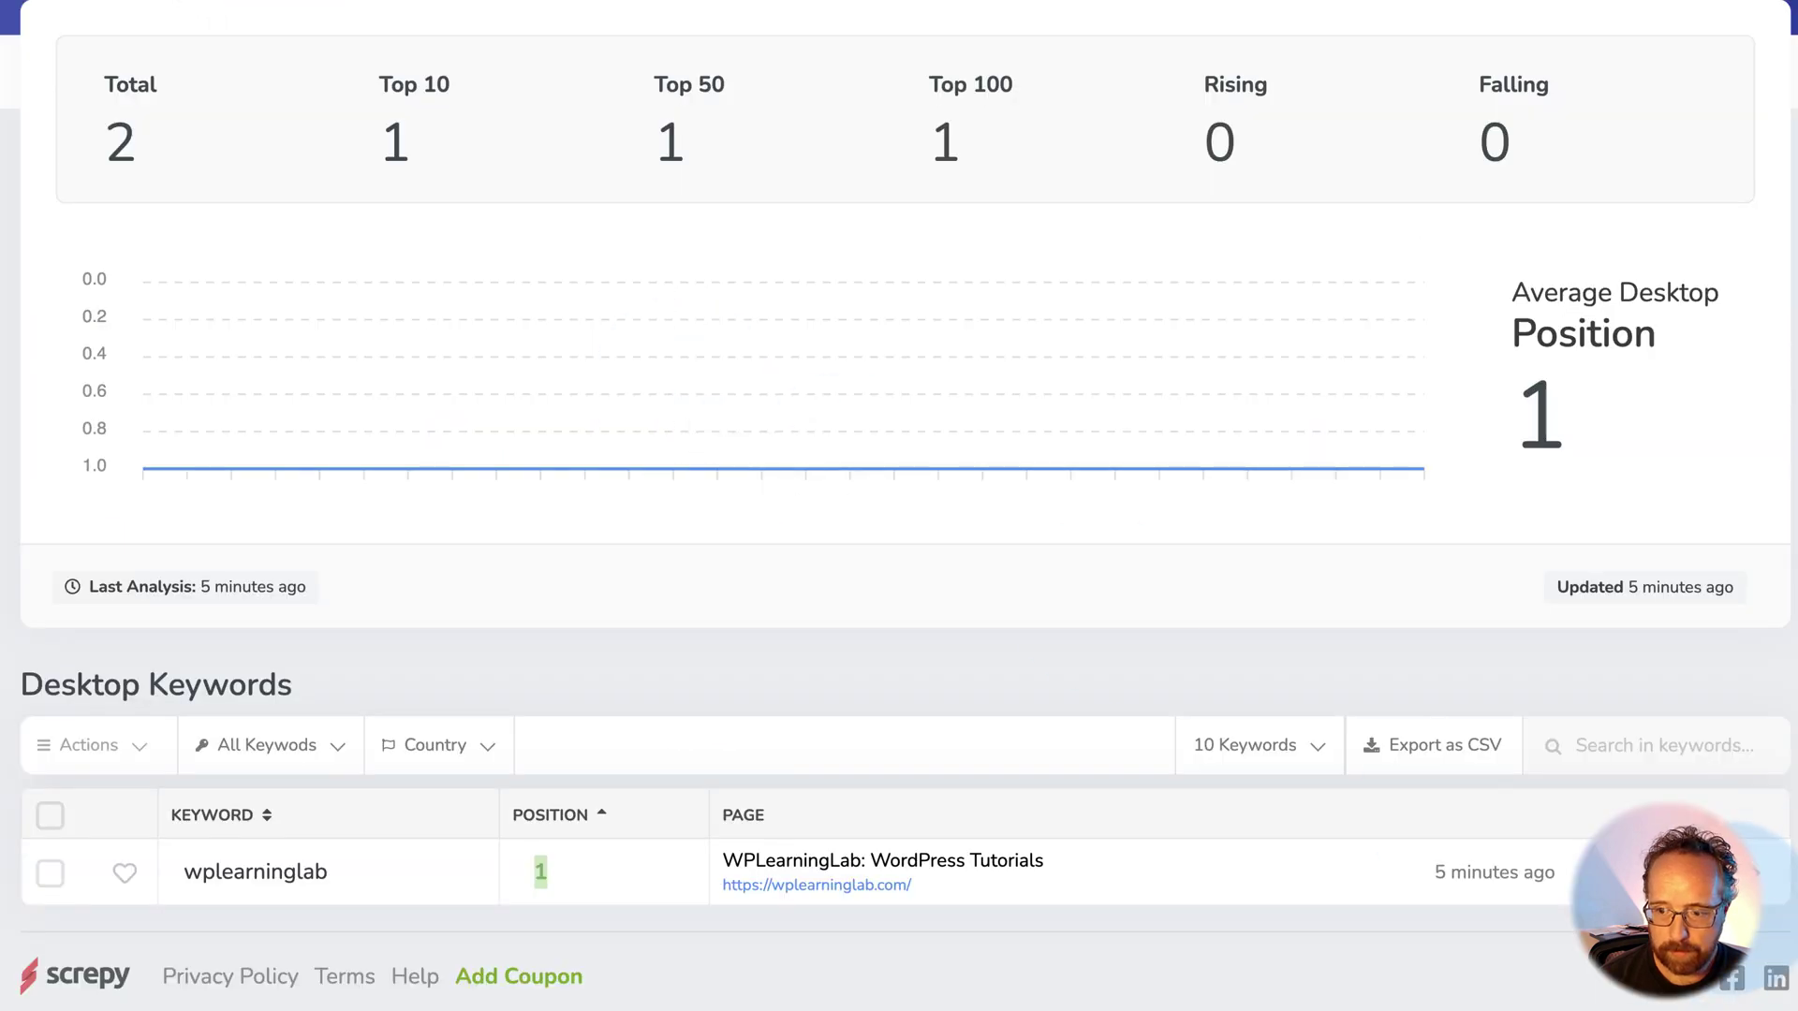
Open the SERP results for the wplearninglab keyword and compare the ranked pages' title, description, H1, images, links, content and response time.
left_click(1766, 902)
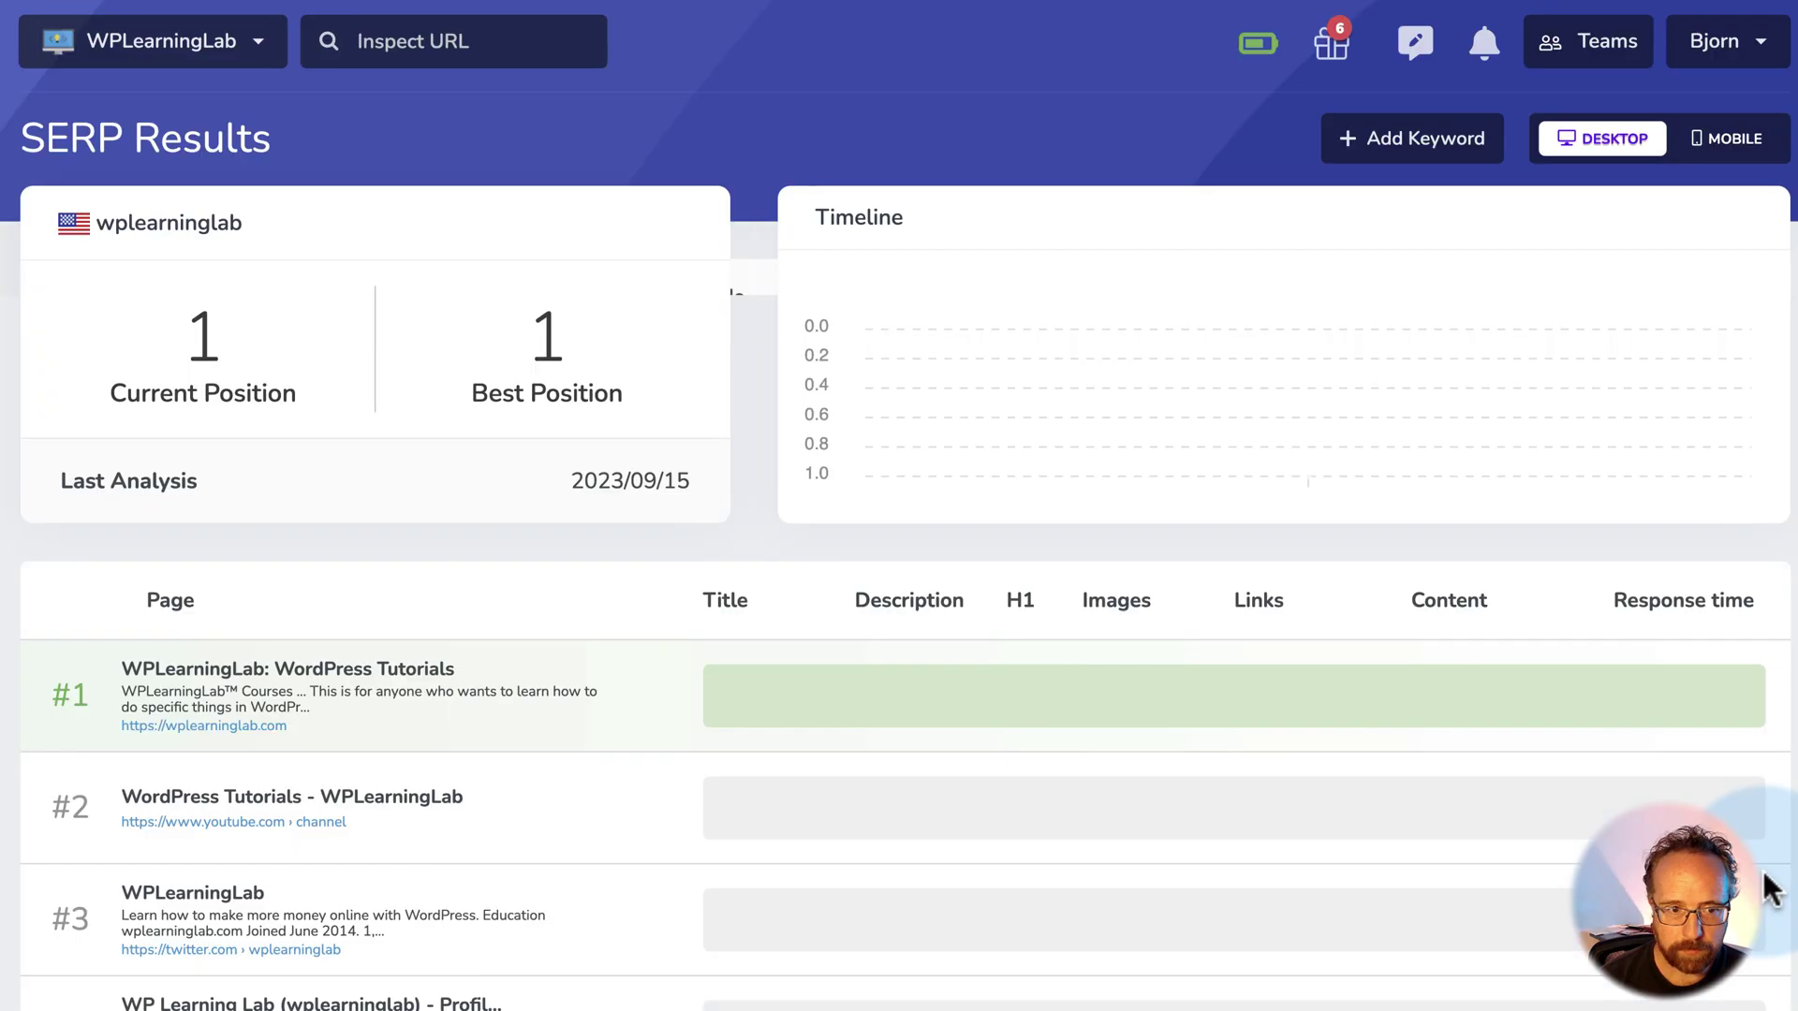
scroll(667, 559, "down", 2)
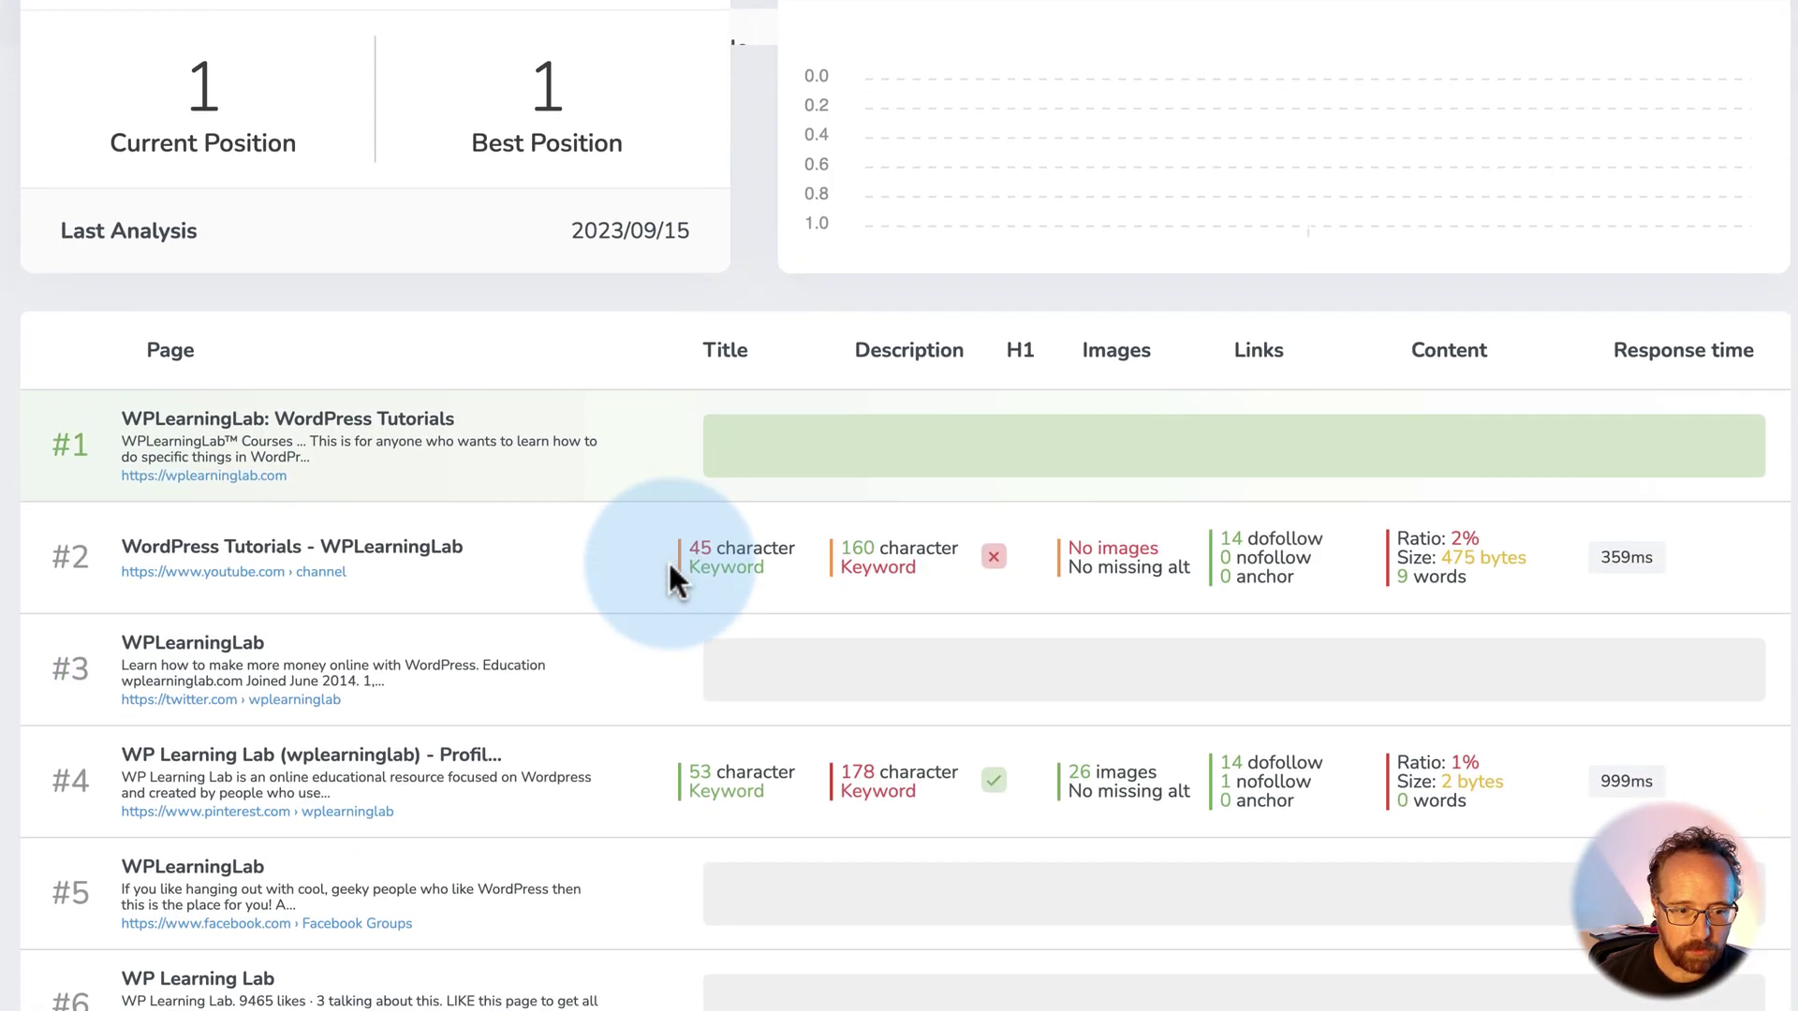
scroll(667, 580, "down", 5)
scroll(671, 569, "up", 2)
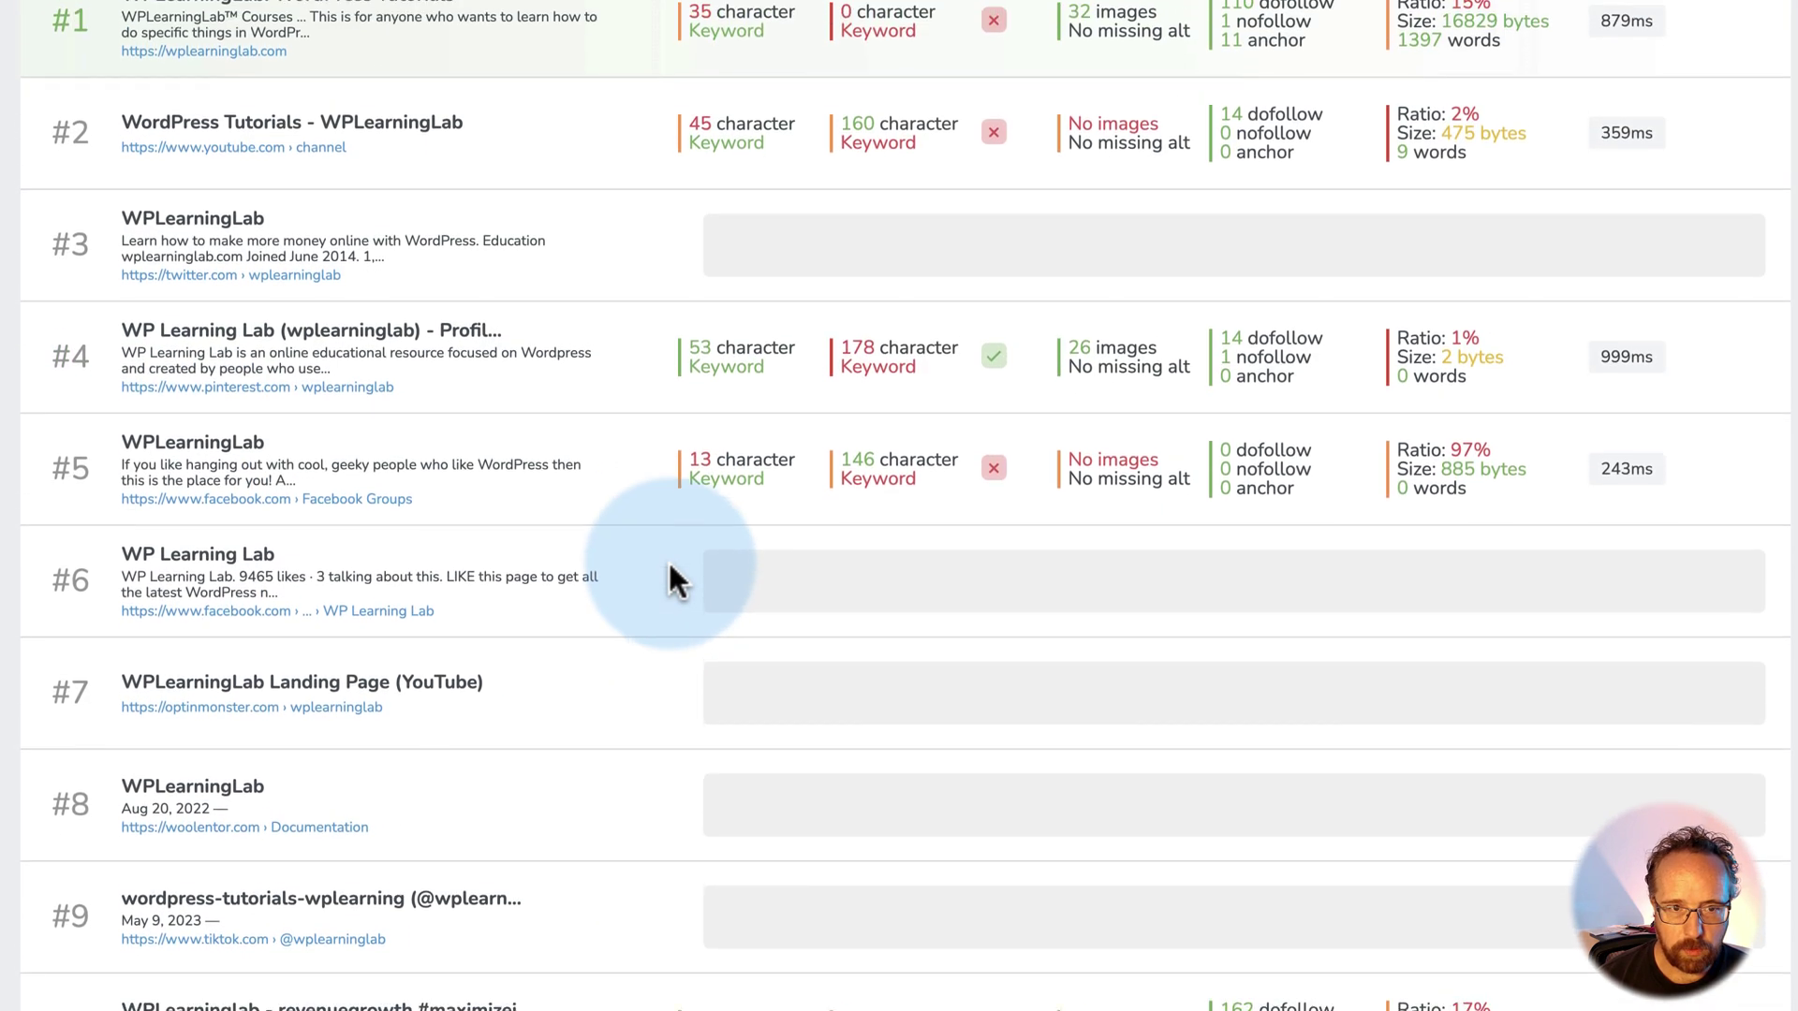
scroll(667, 559, "up", 5)
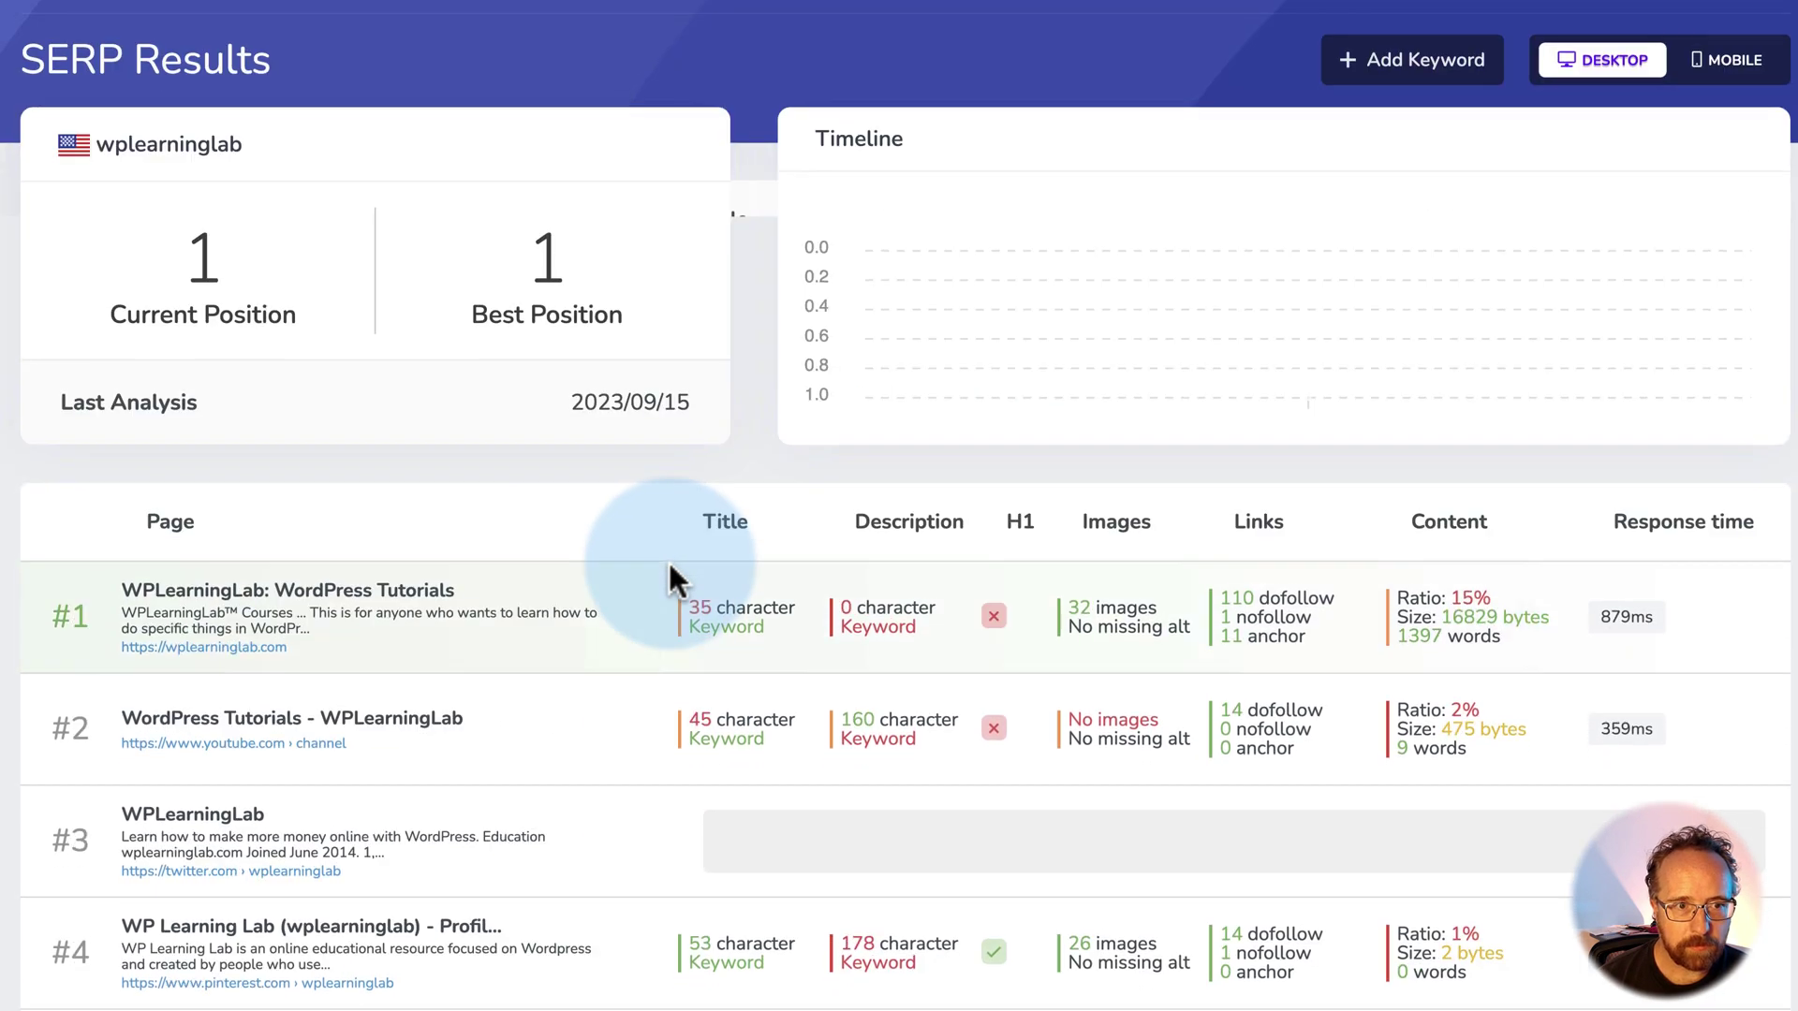
scroll(756, 676, "down", 2)
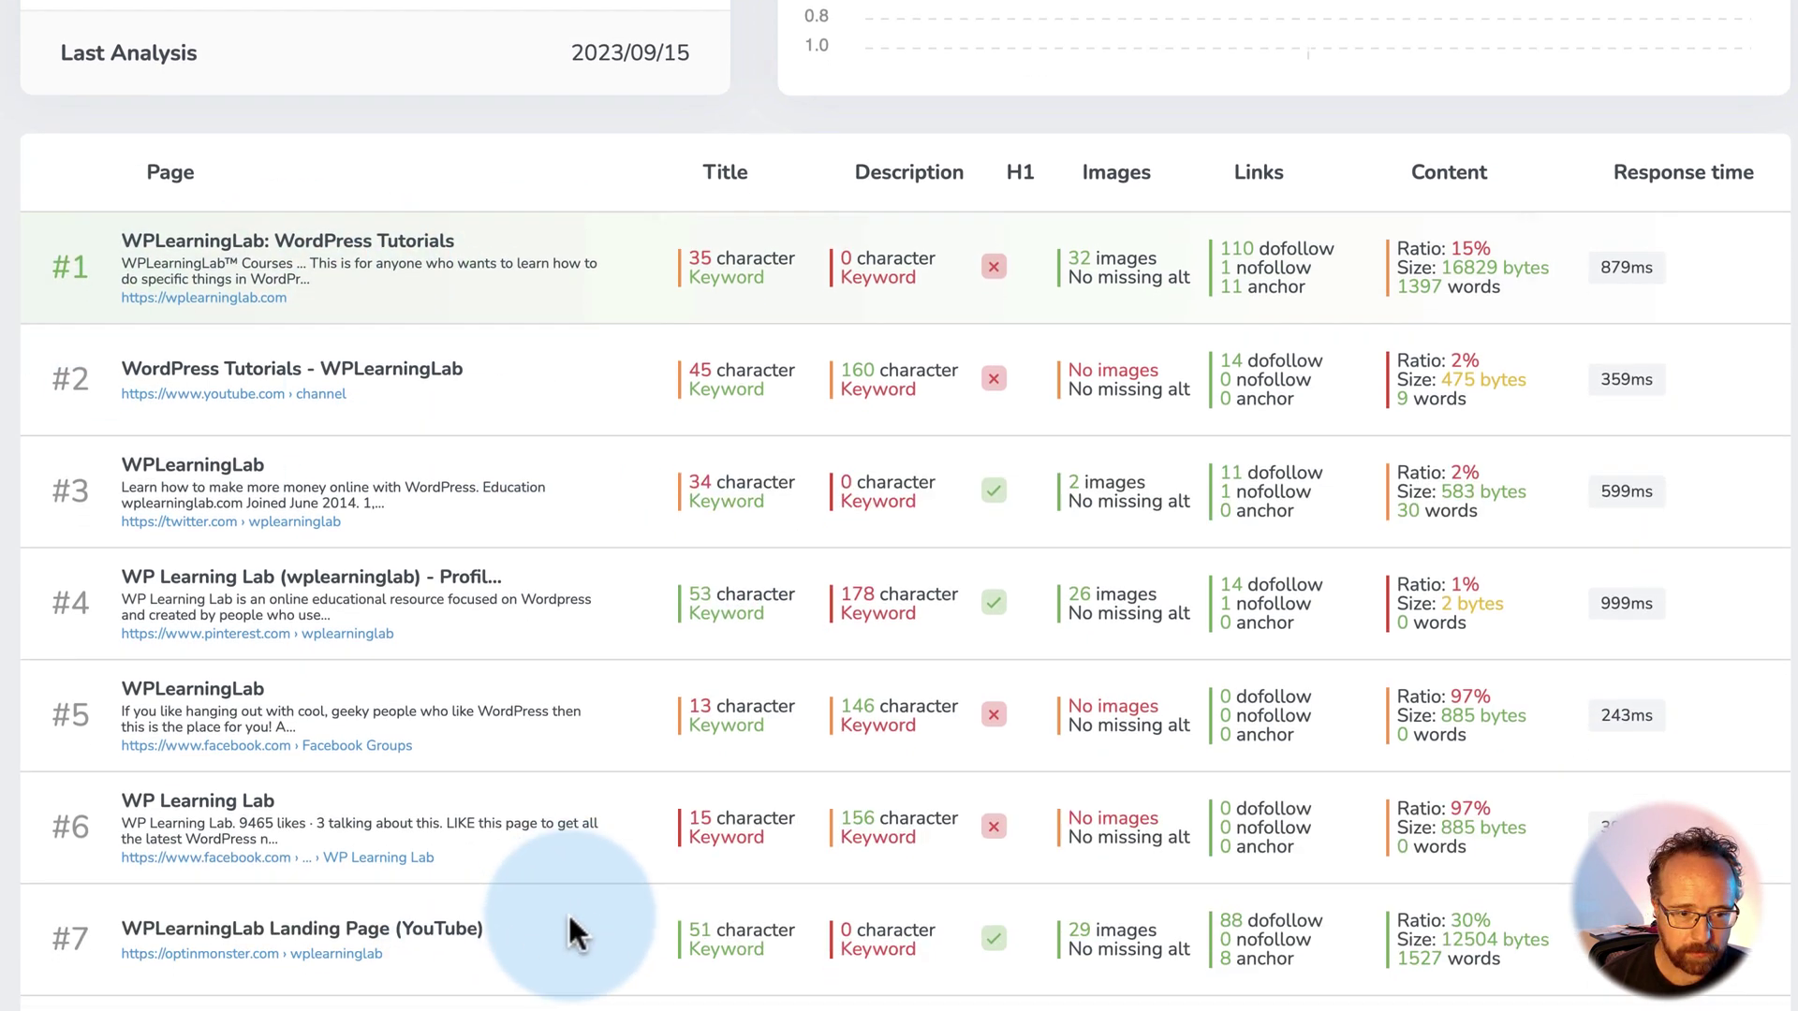
scroll(571, 931, "down", 1)
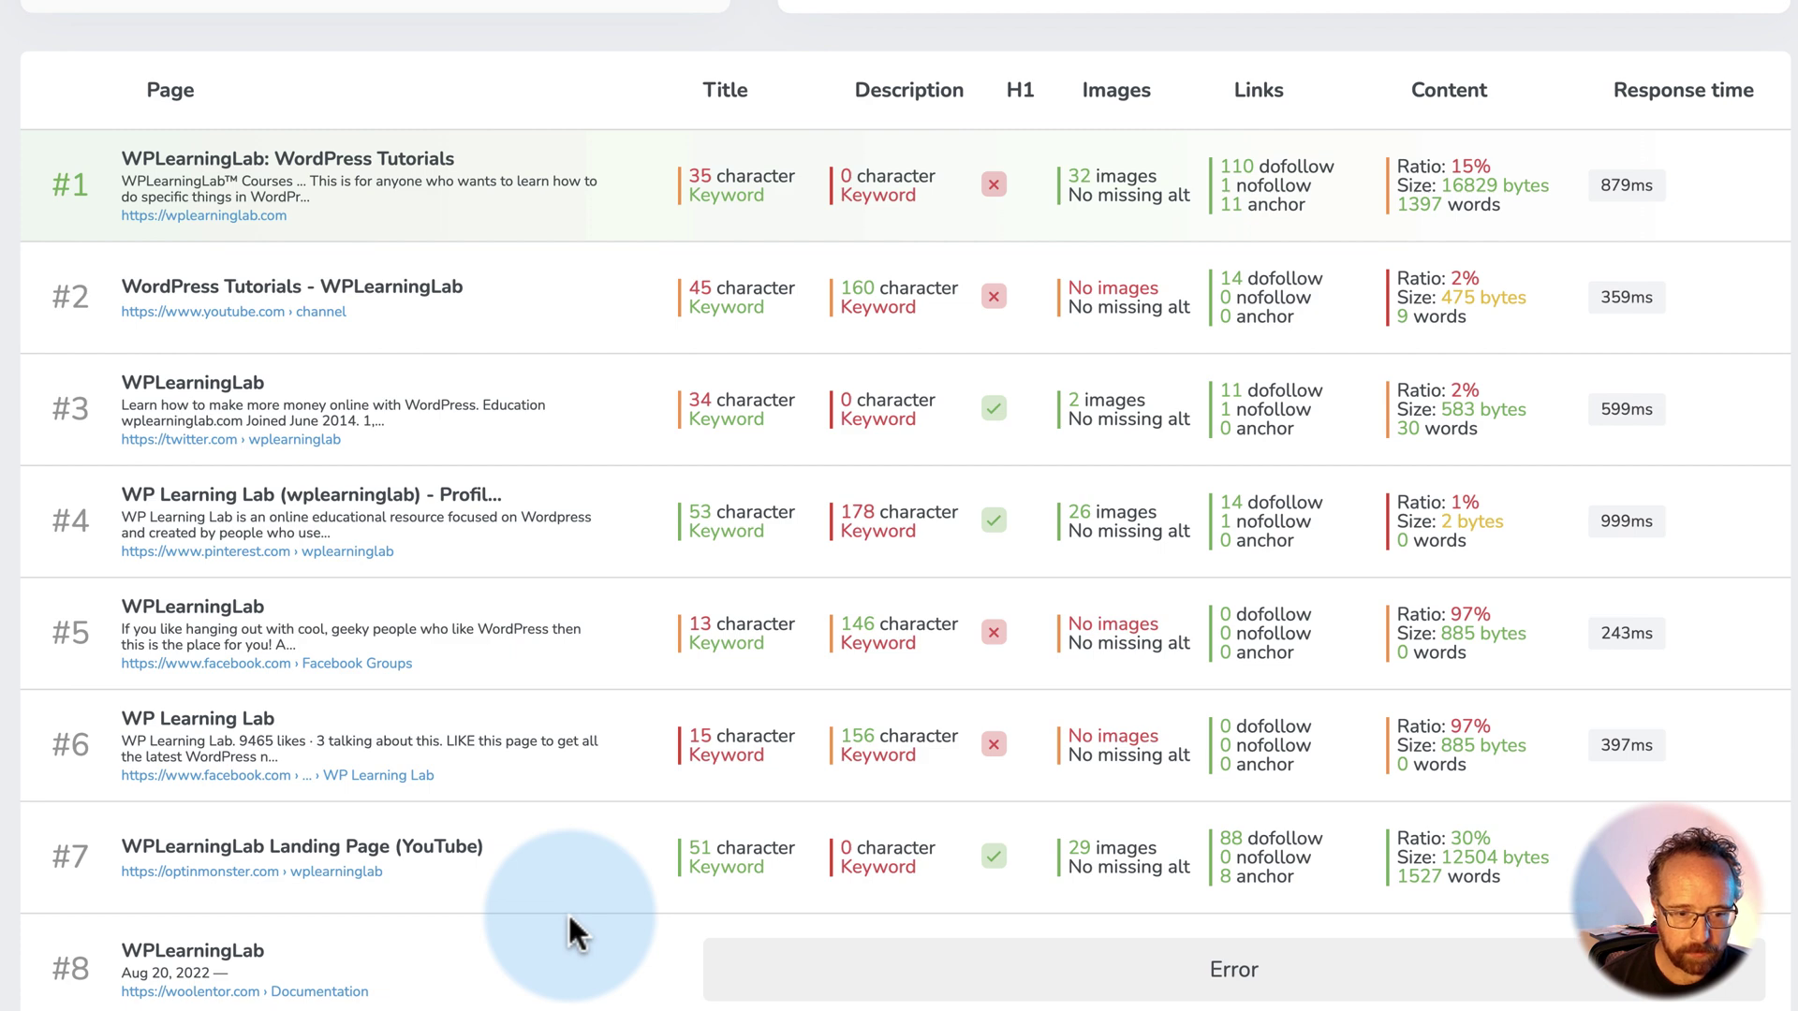
scroll(567, 912, "up", 2)
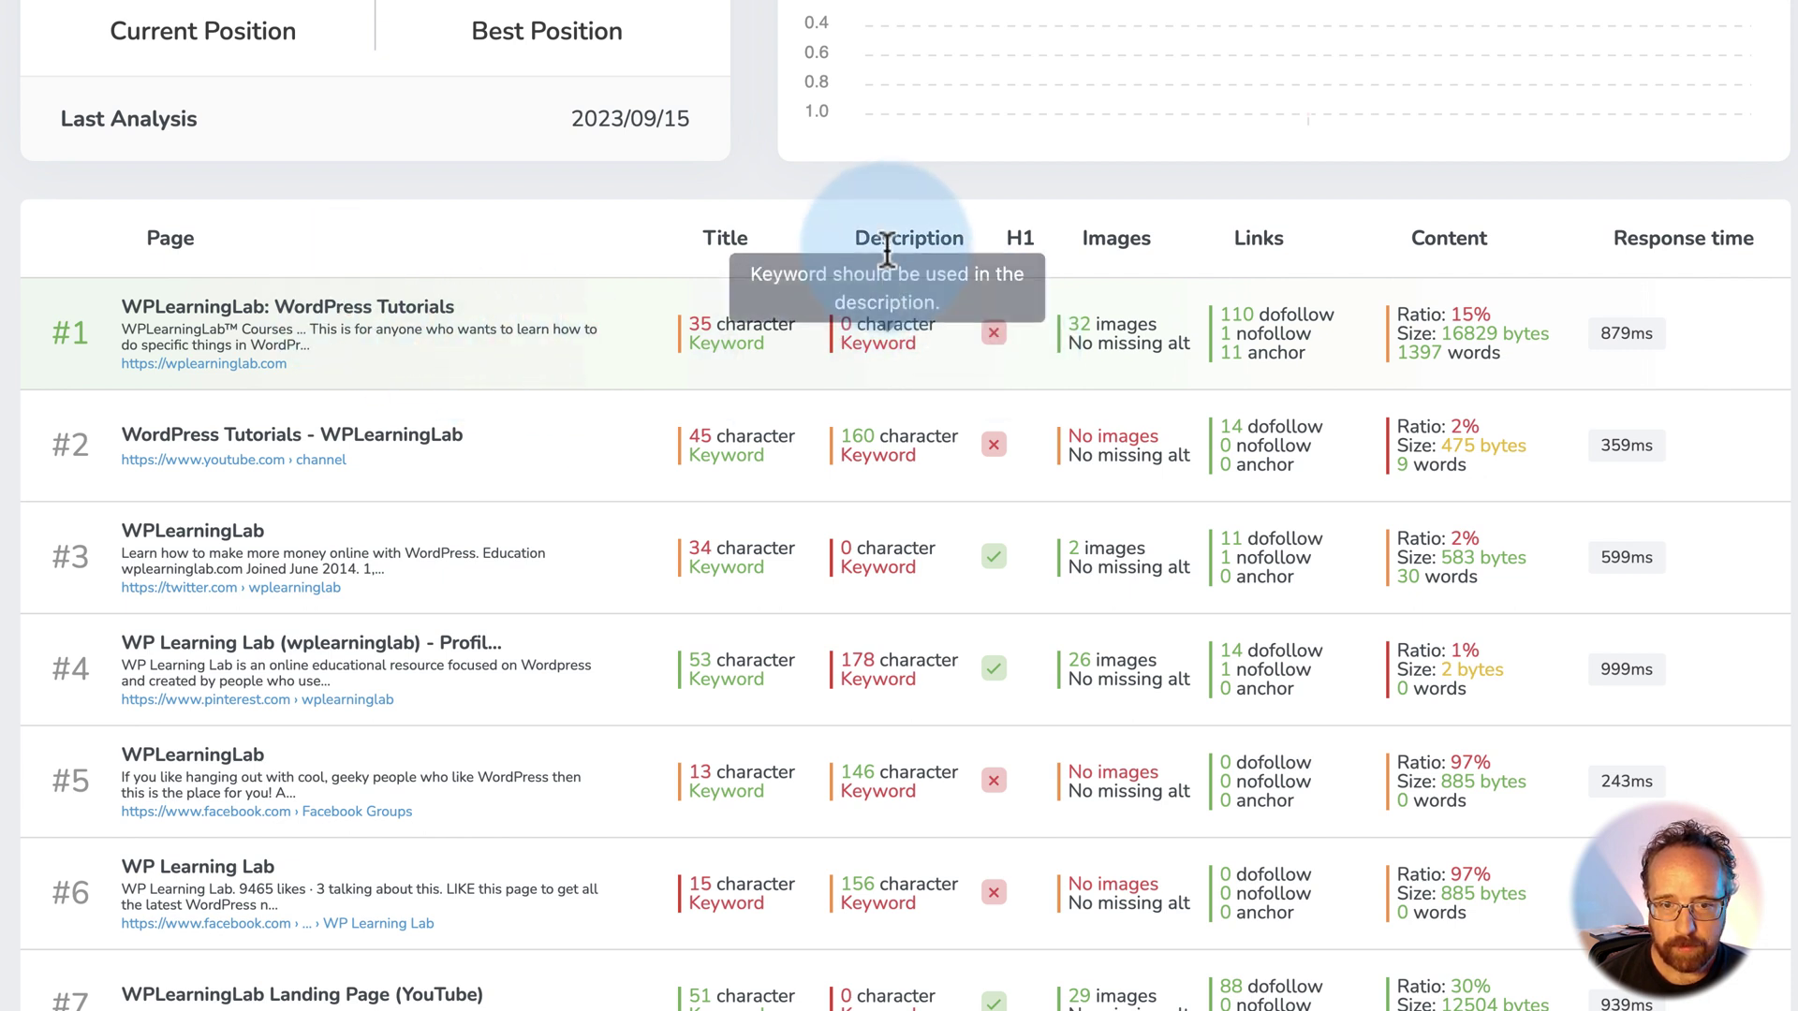
mouse_move(717, 332)
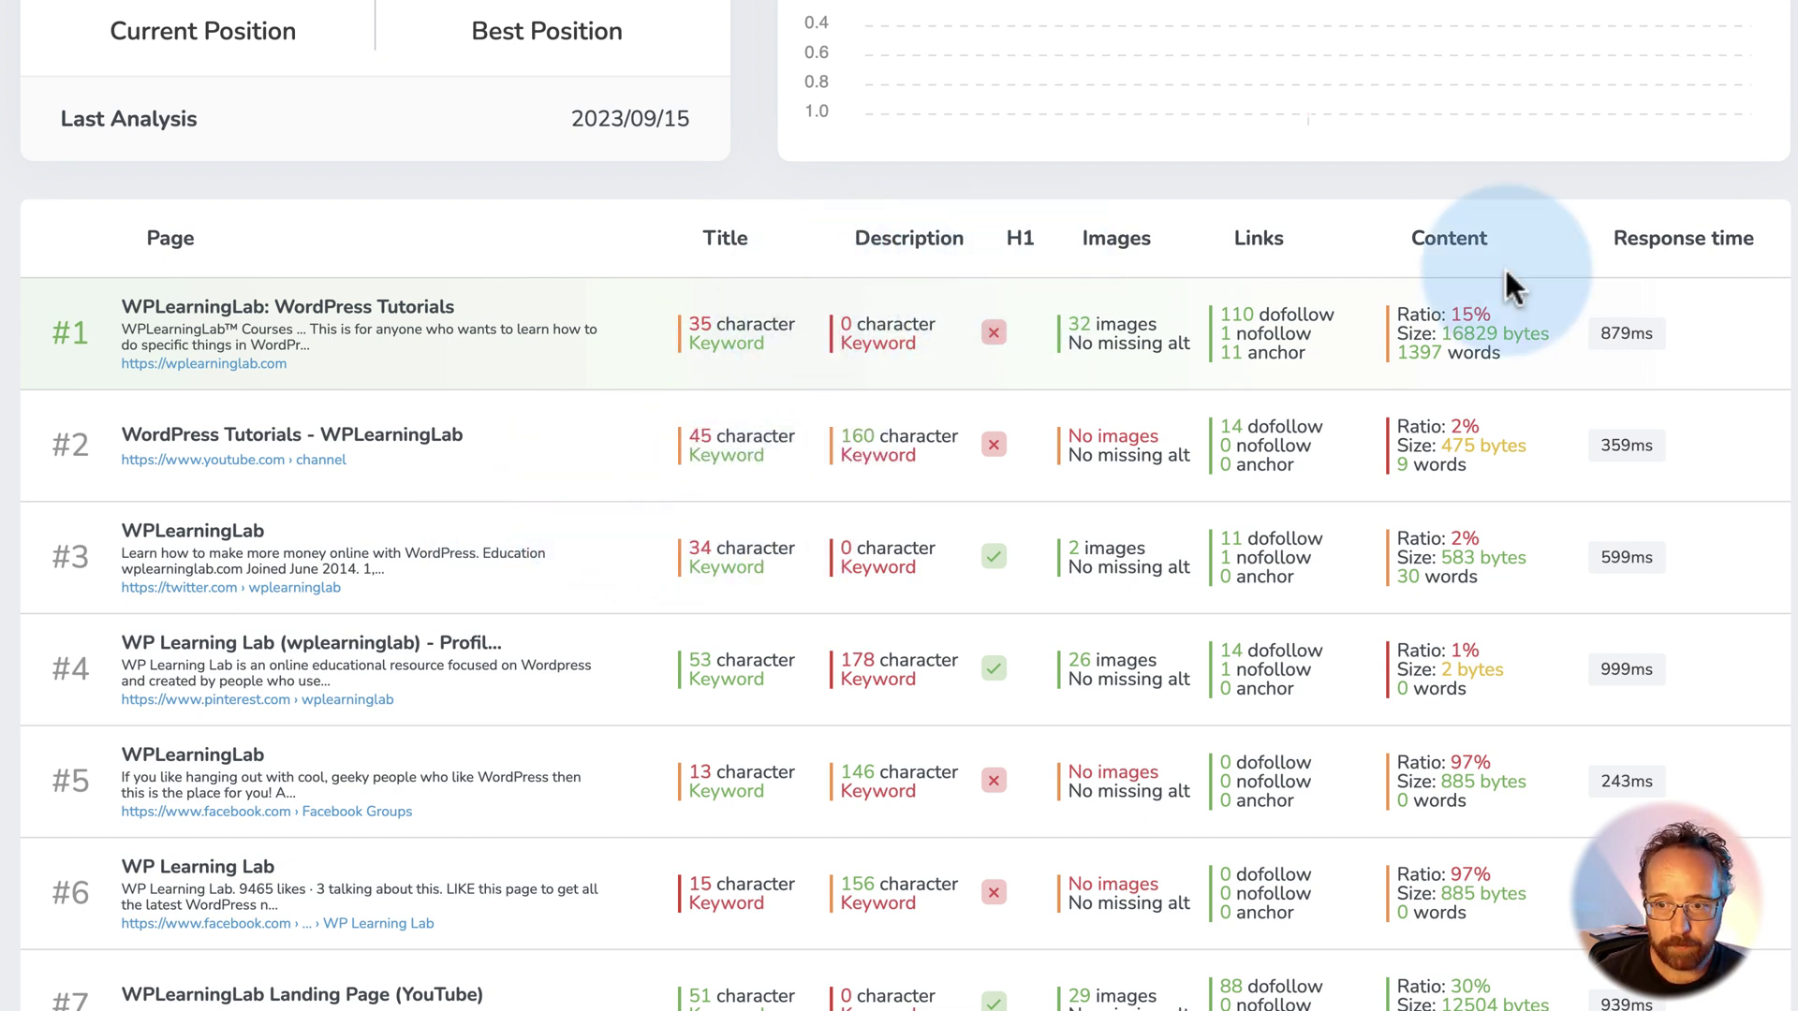
mouse_move(1467, 311)
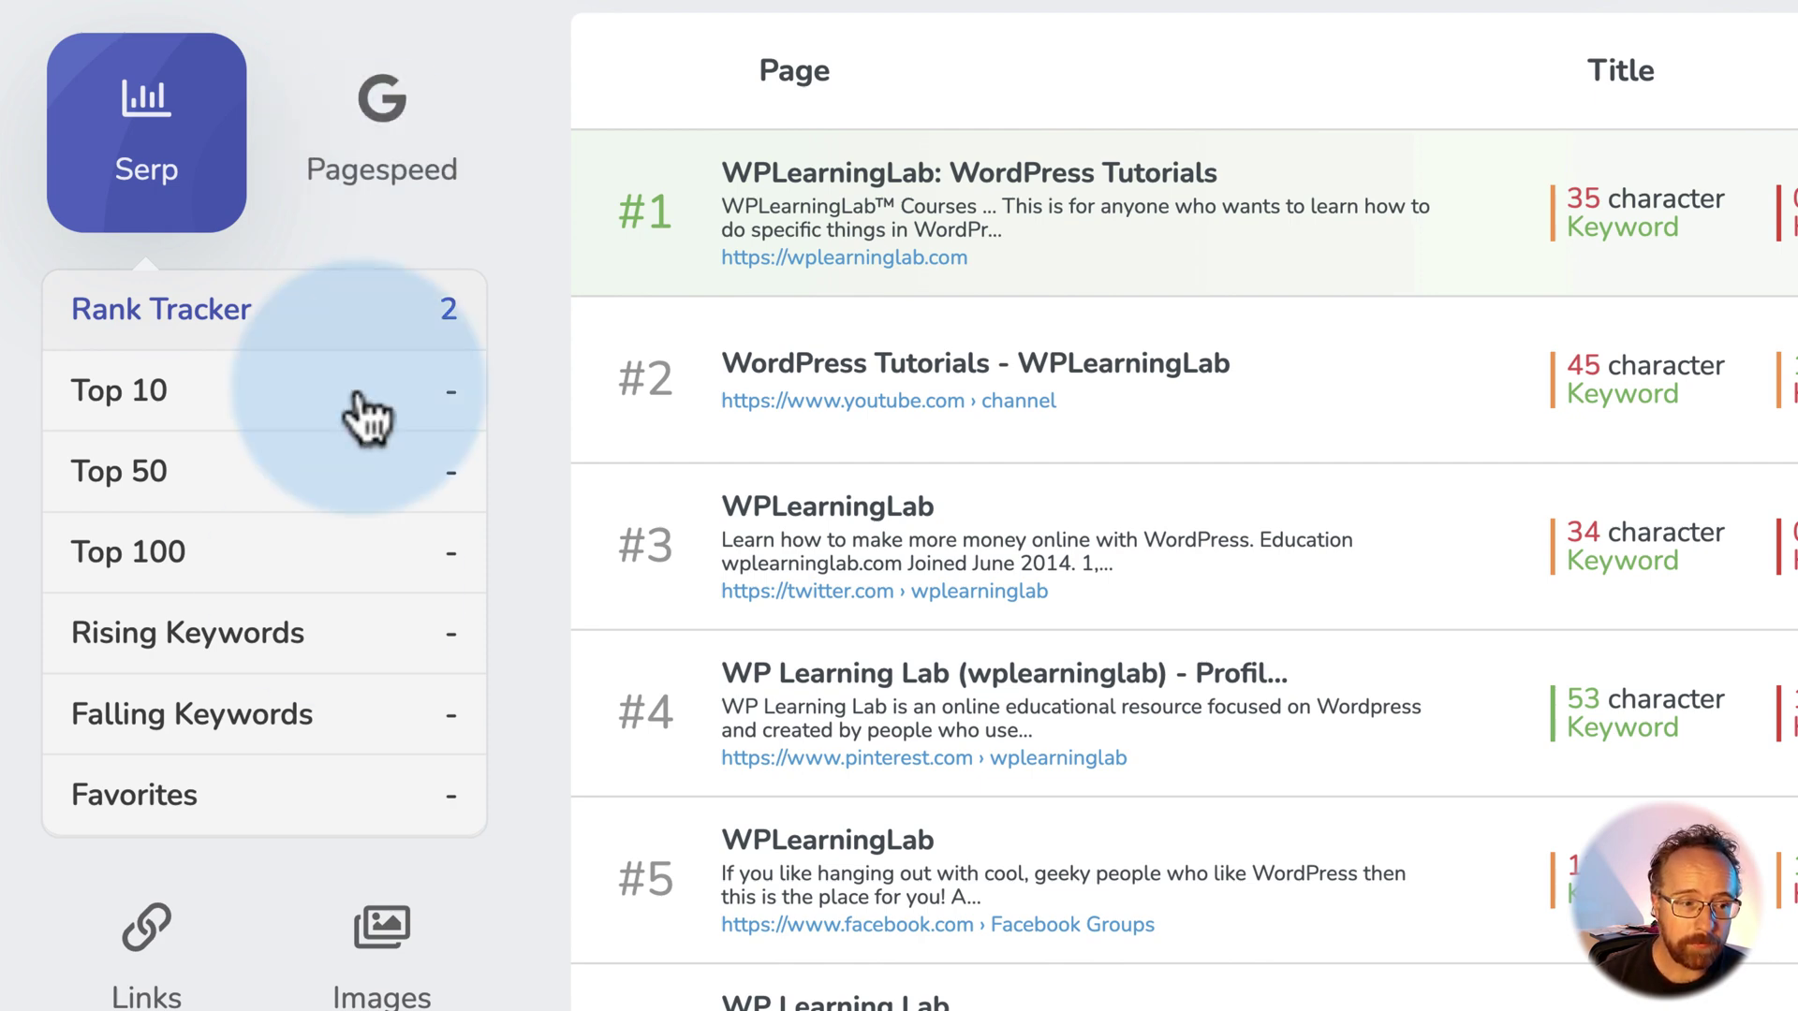
Open the project's Lighthouse page list and check the homepage's scores and the Auto Scan information.
left_click(405, 112)
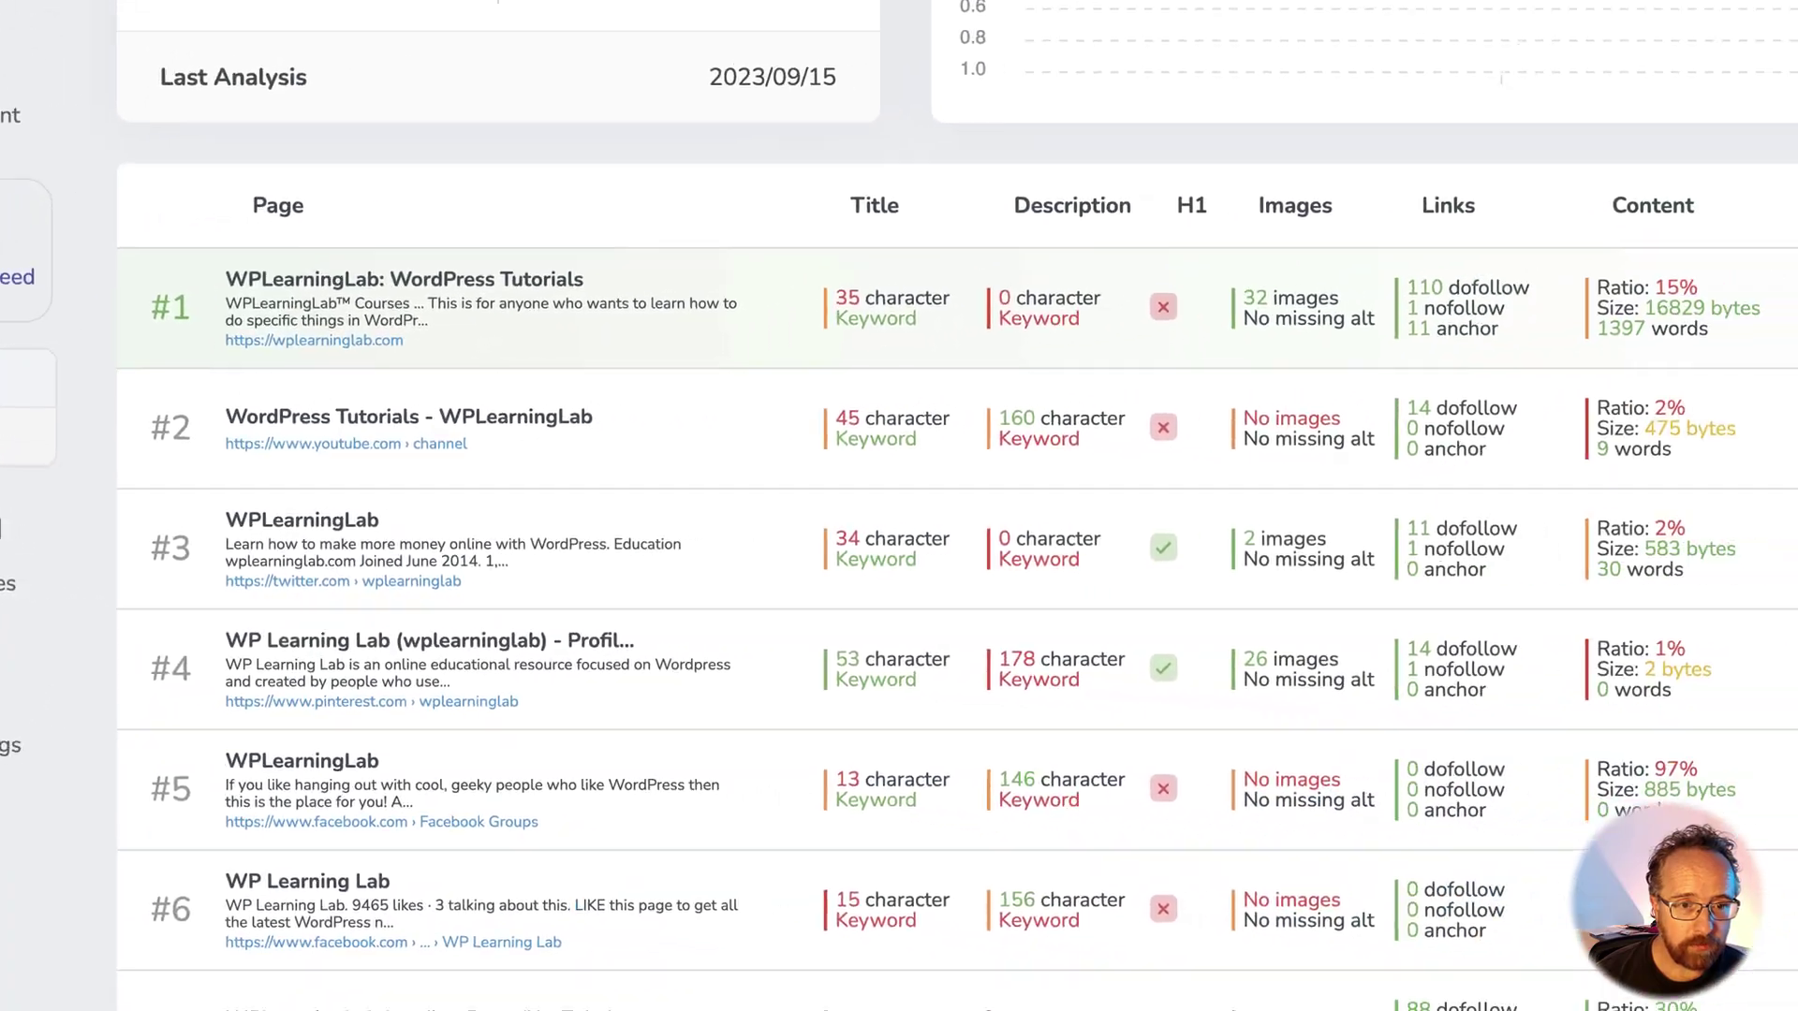
left_click(11, 345)
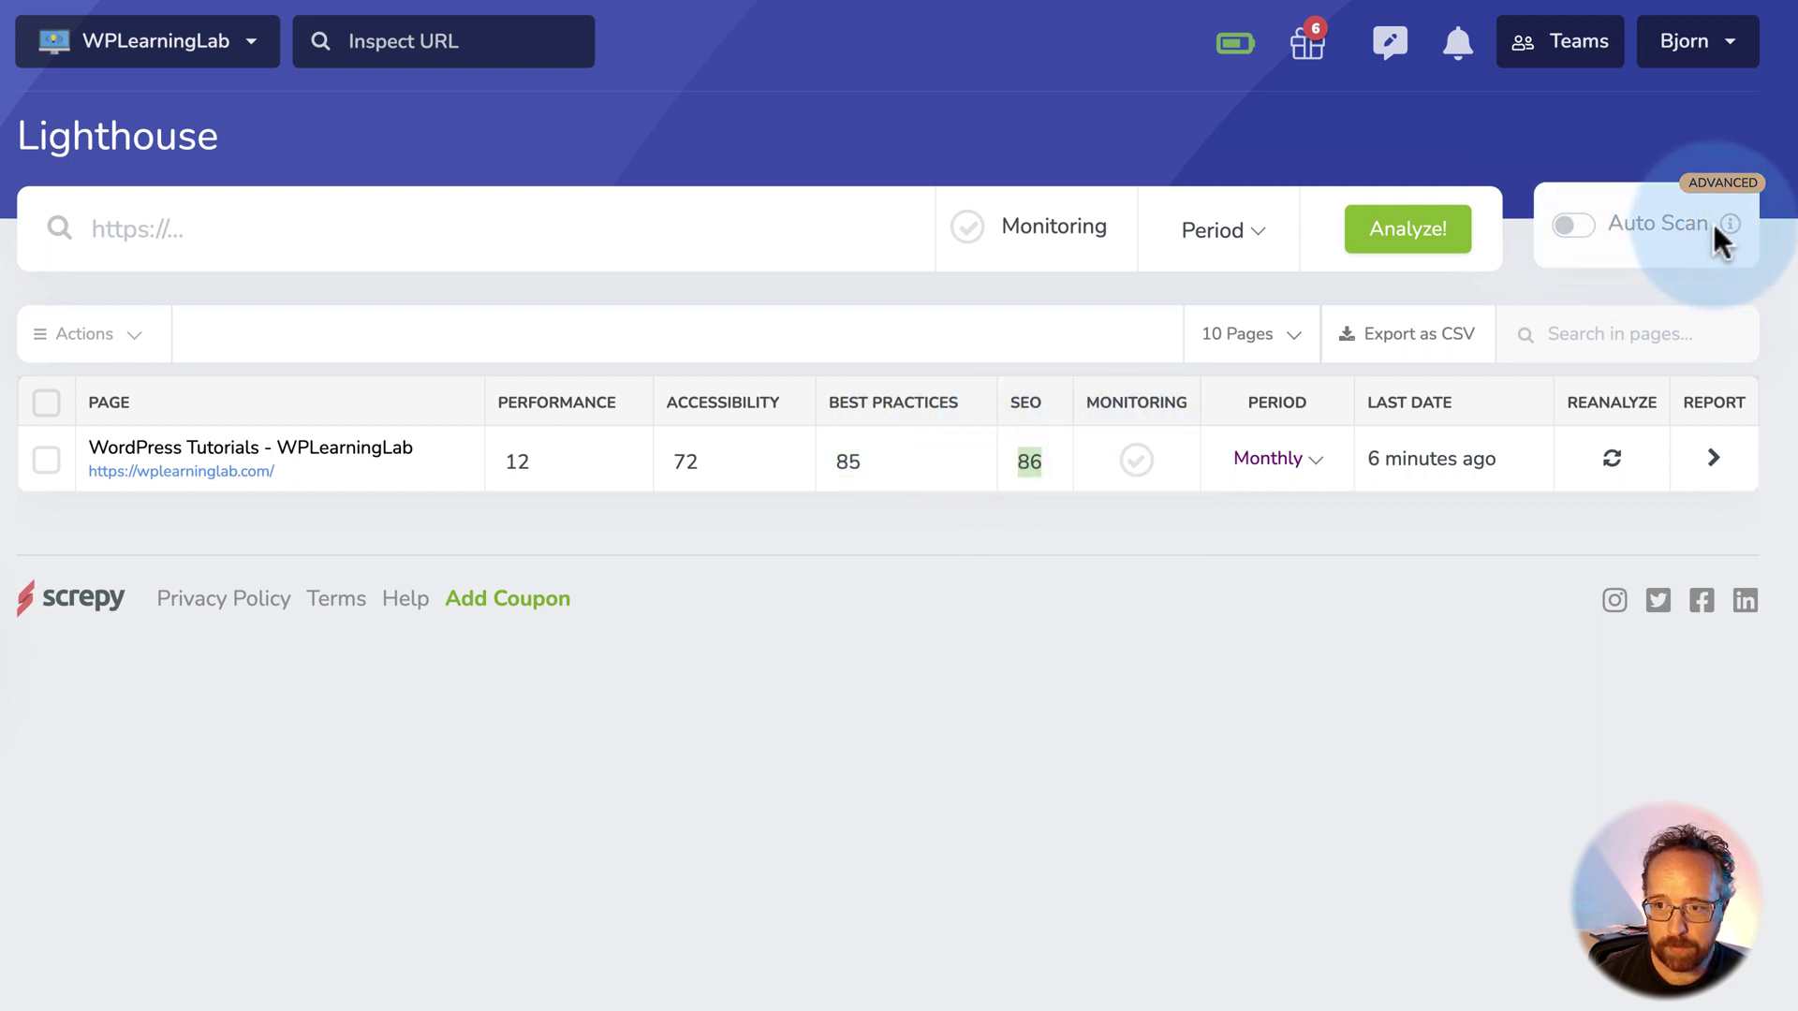
mouse_move(1728, 234)
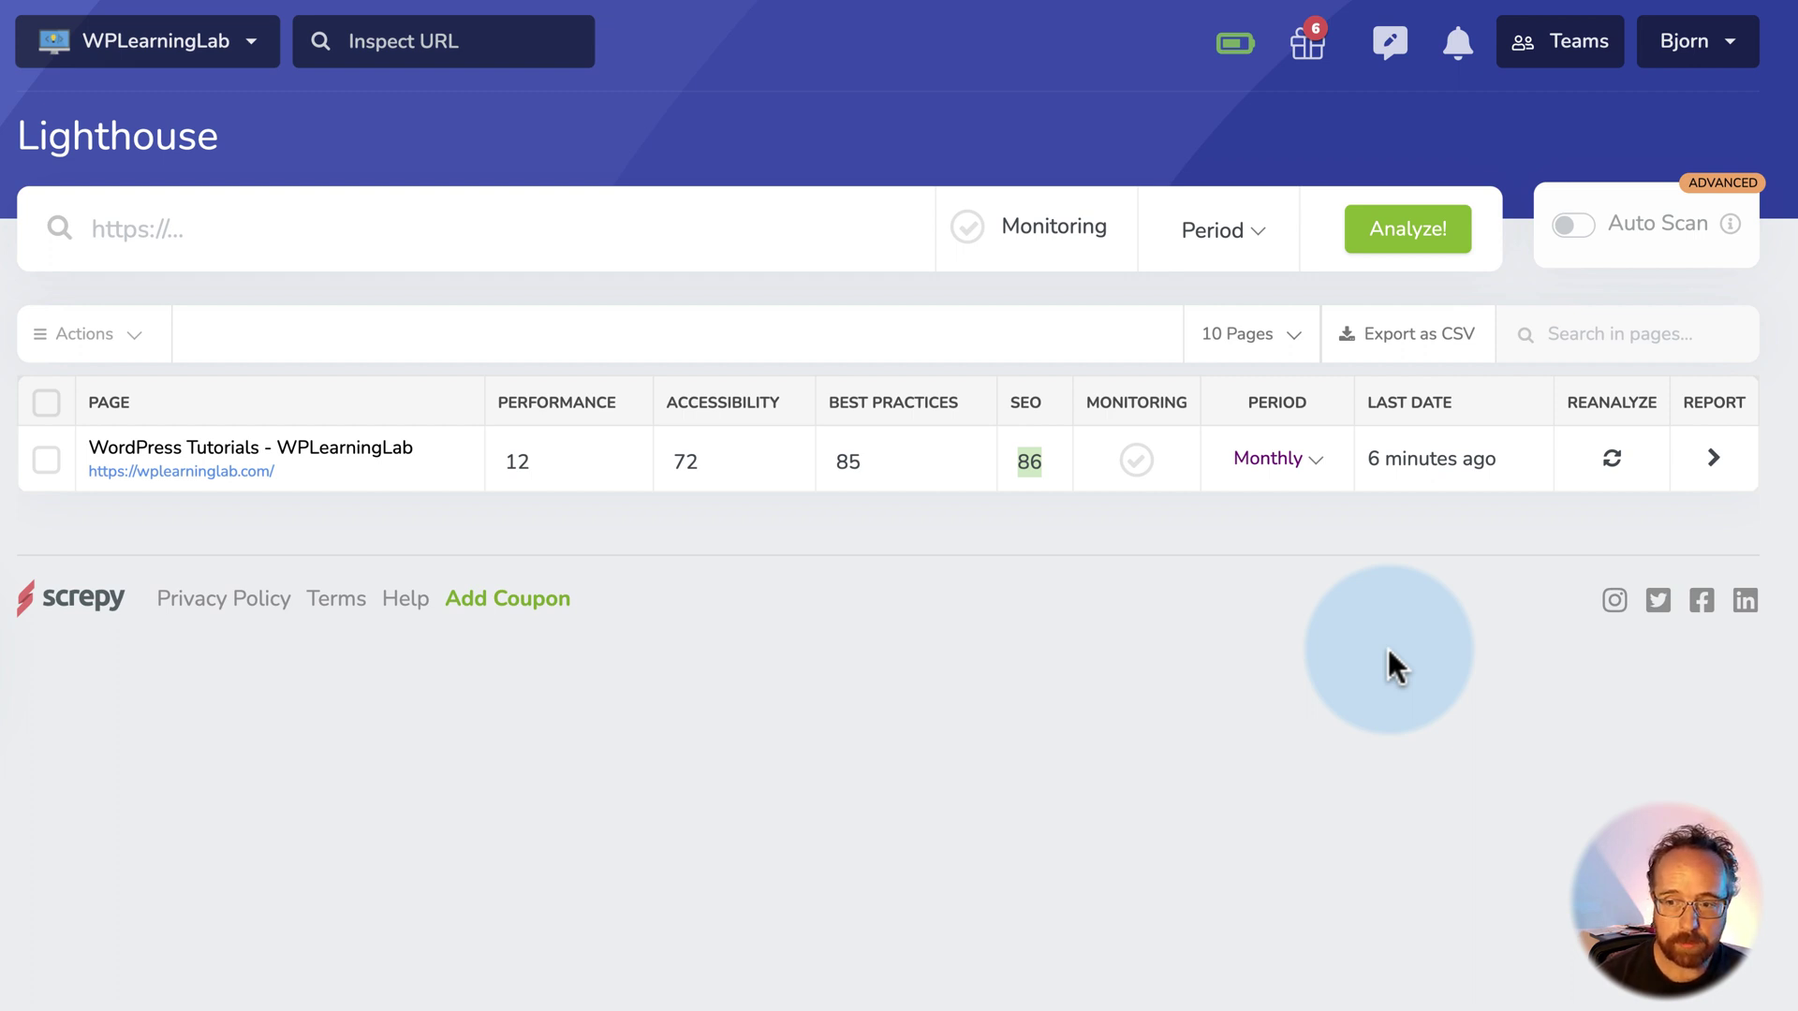
Open the homepage's Lighthouse Report and check its Performance, Accessibility, Best Practices and SEO scores.
left_click(1712, 464)
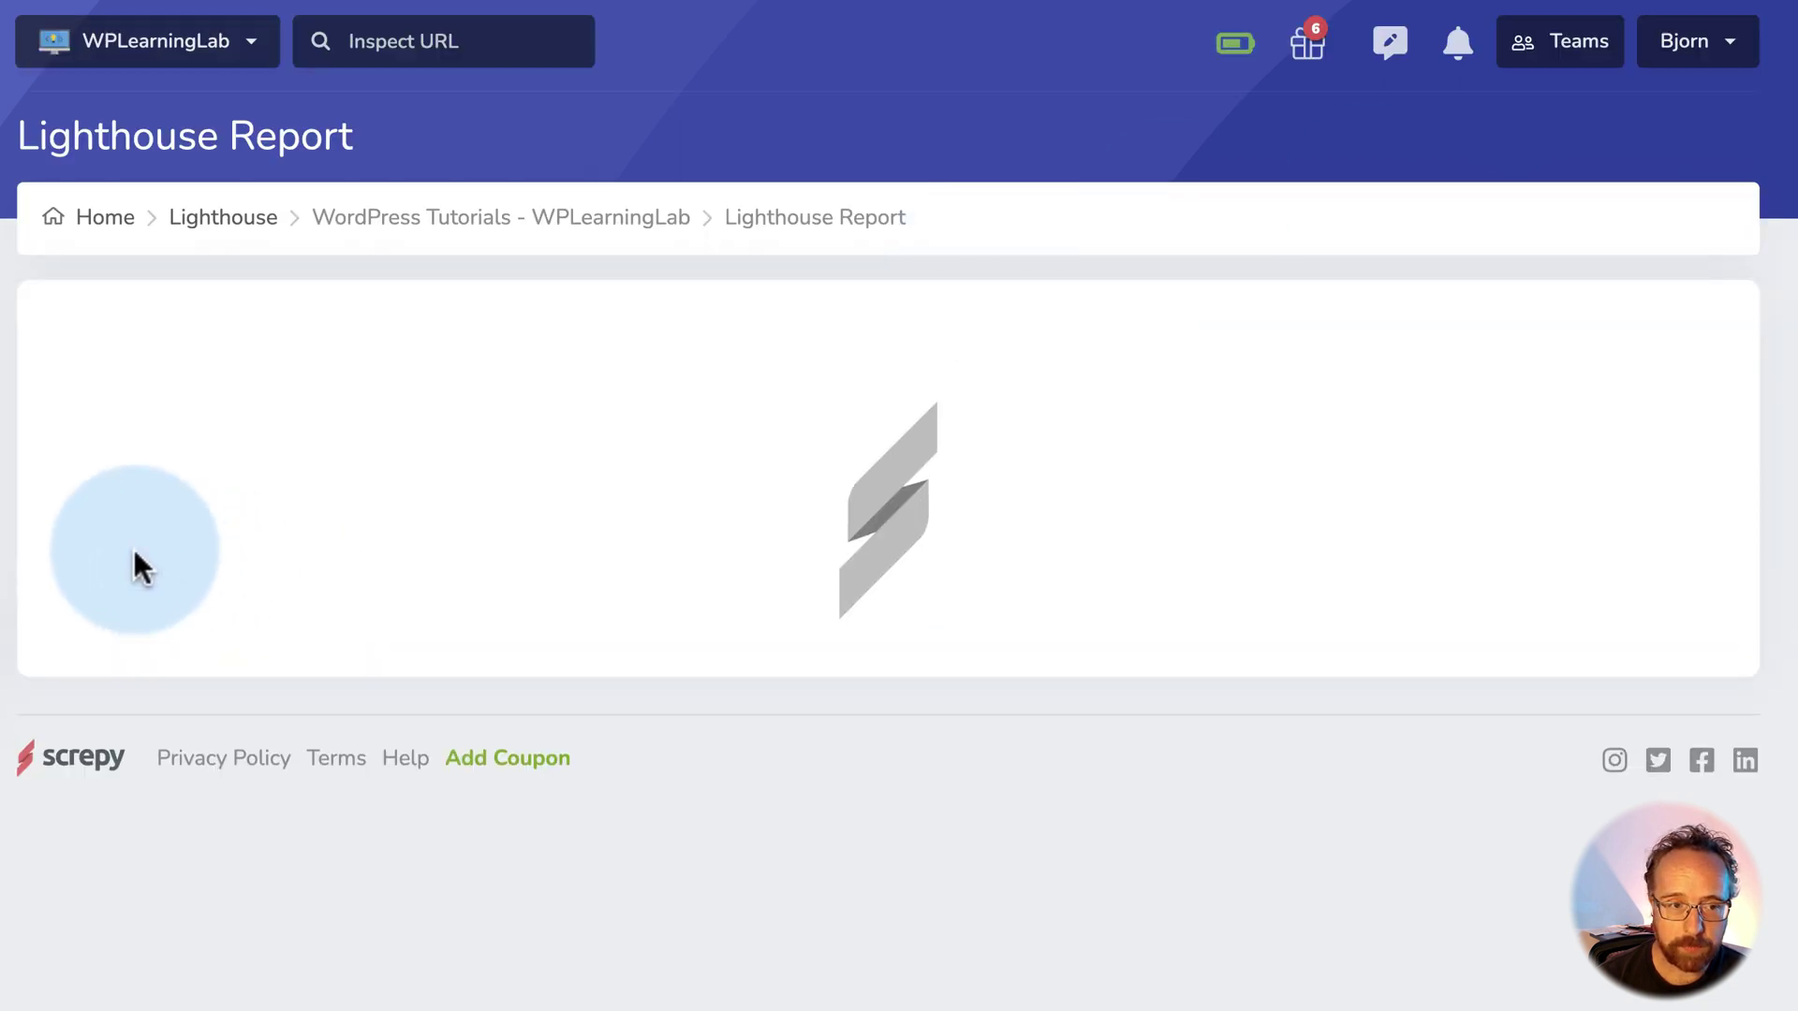
scroll(120, 329, "down", 4)
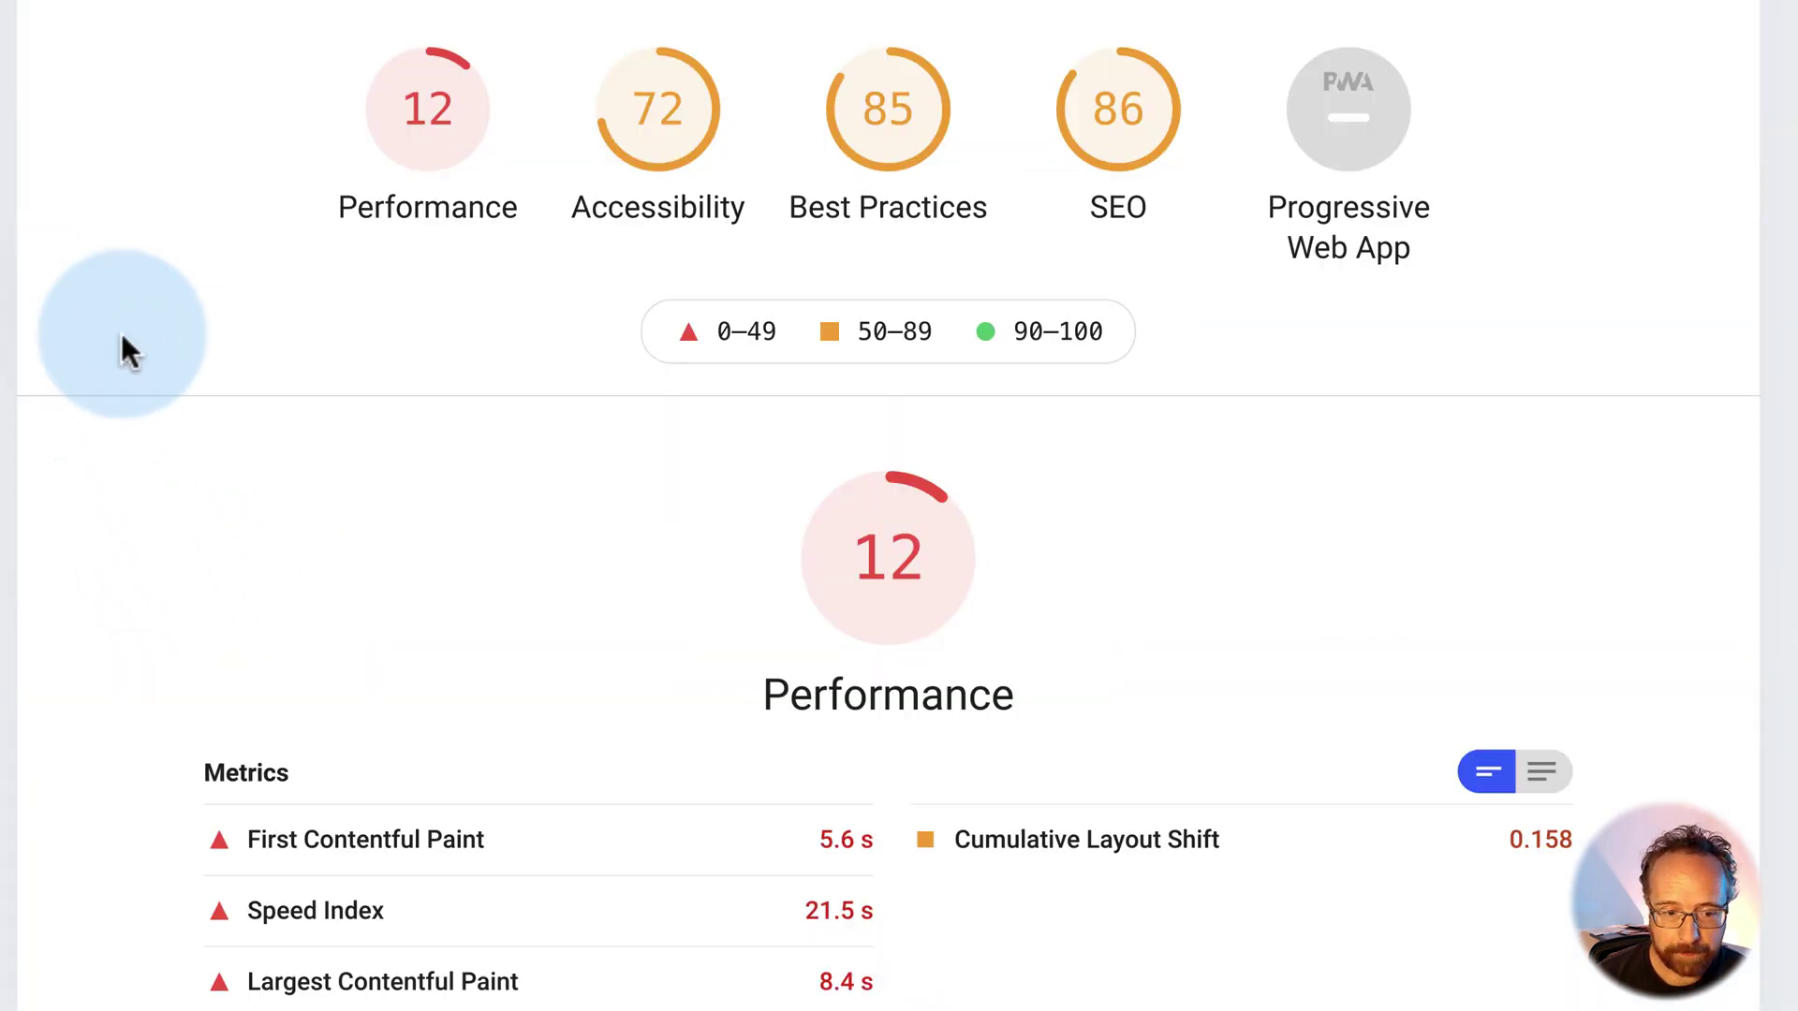
scroll(121, 333, "up", 4)
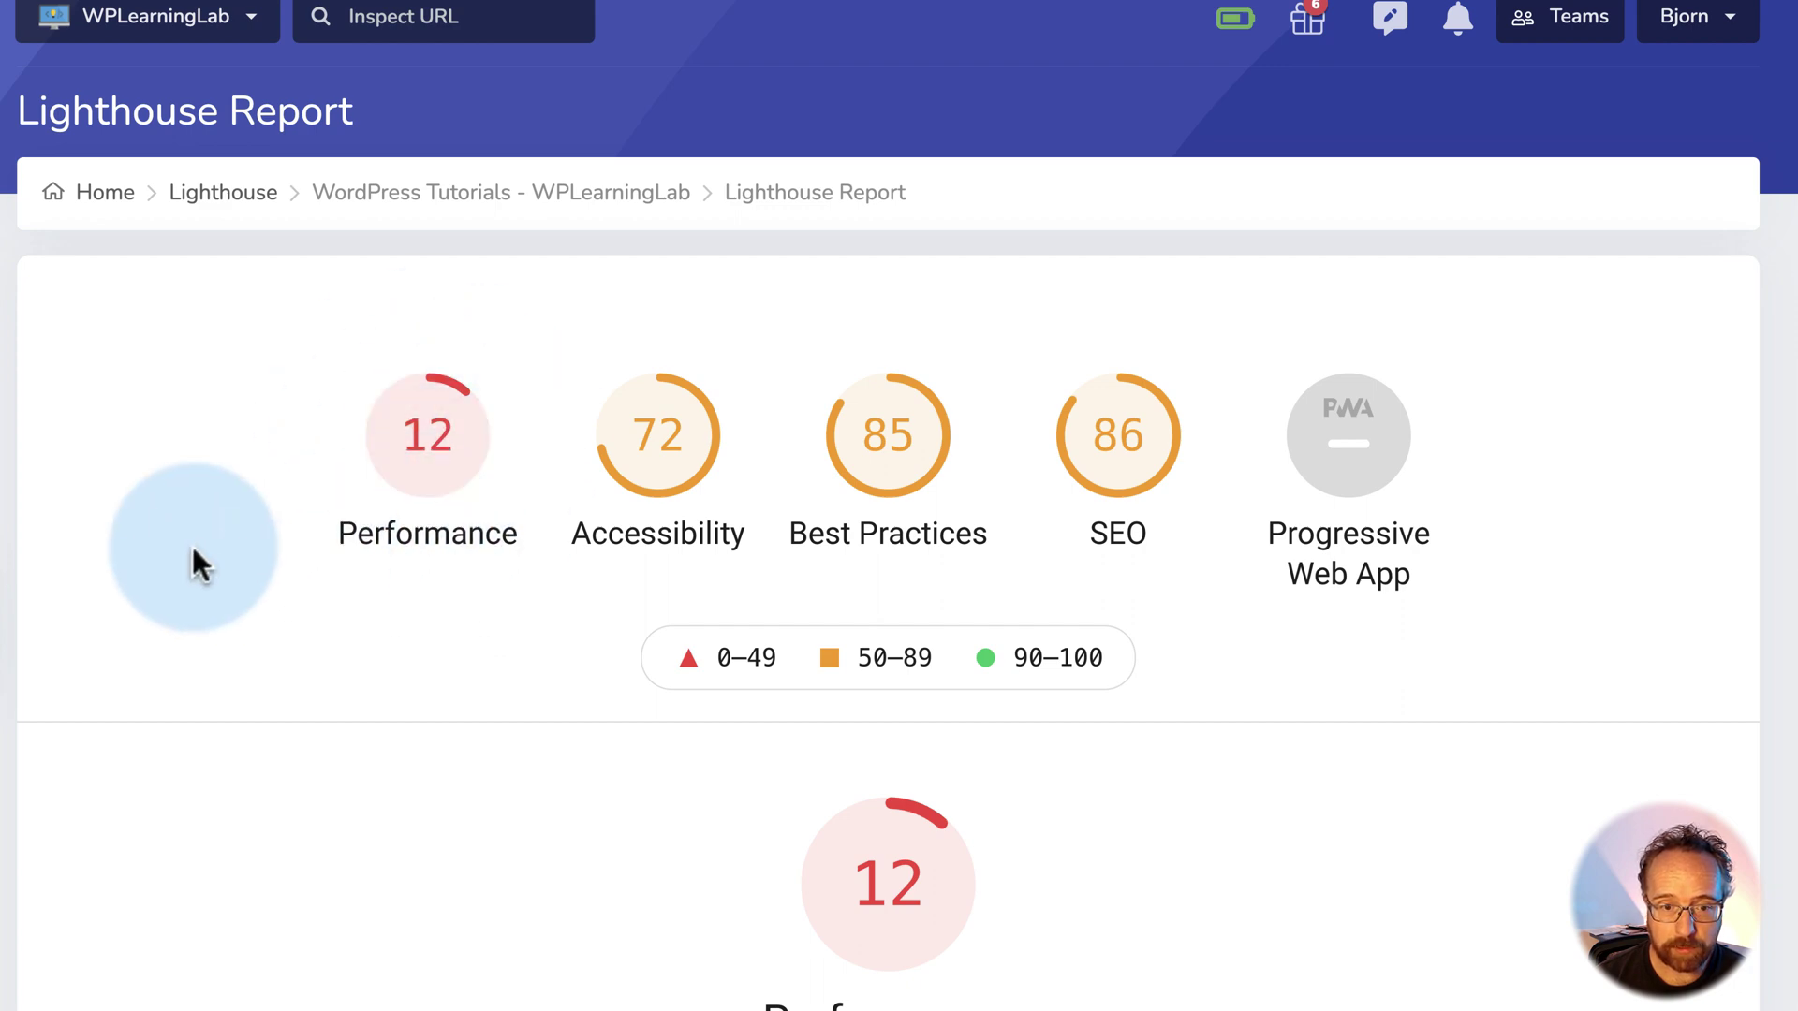
Examine the report's performance metrics, opportunities and diagnostics, including the details on unused JavaScript and enormous network payloads.
scroll(193, 548, "down", 10)
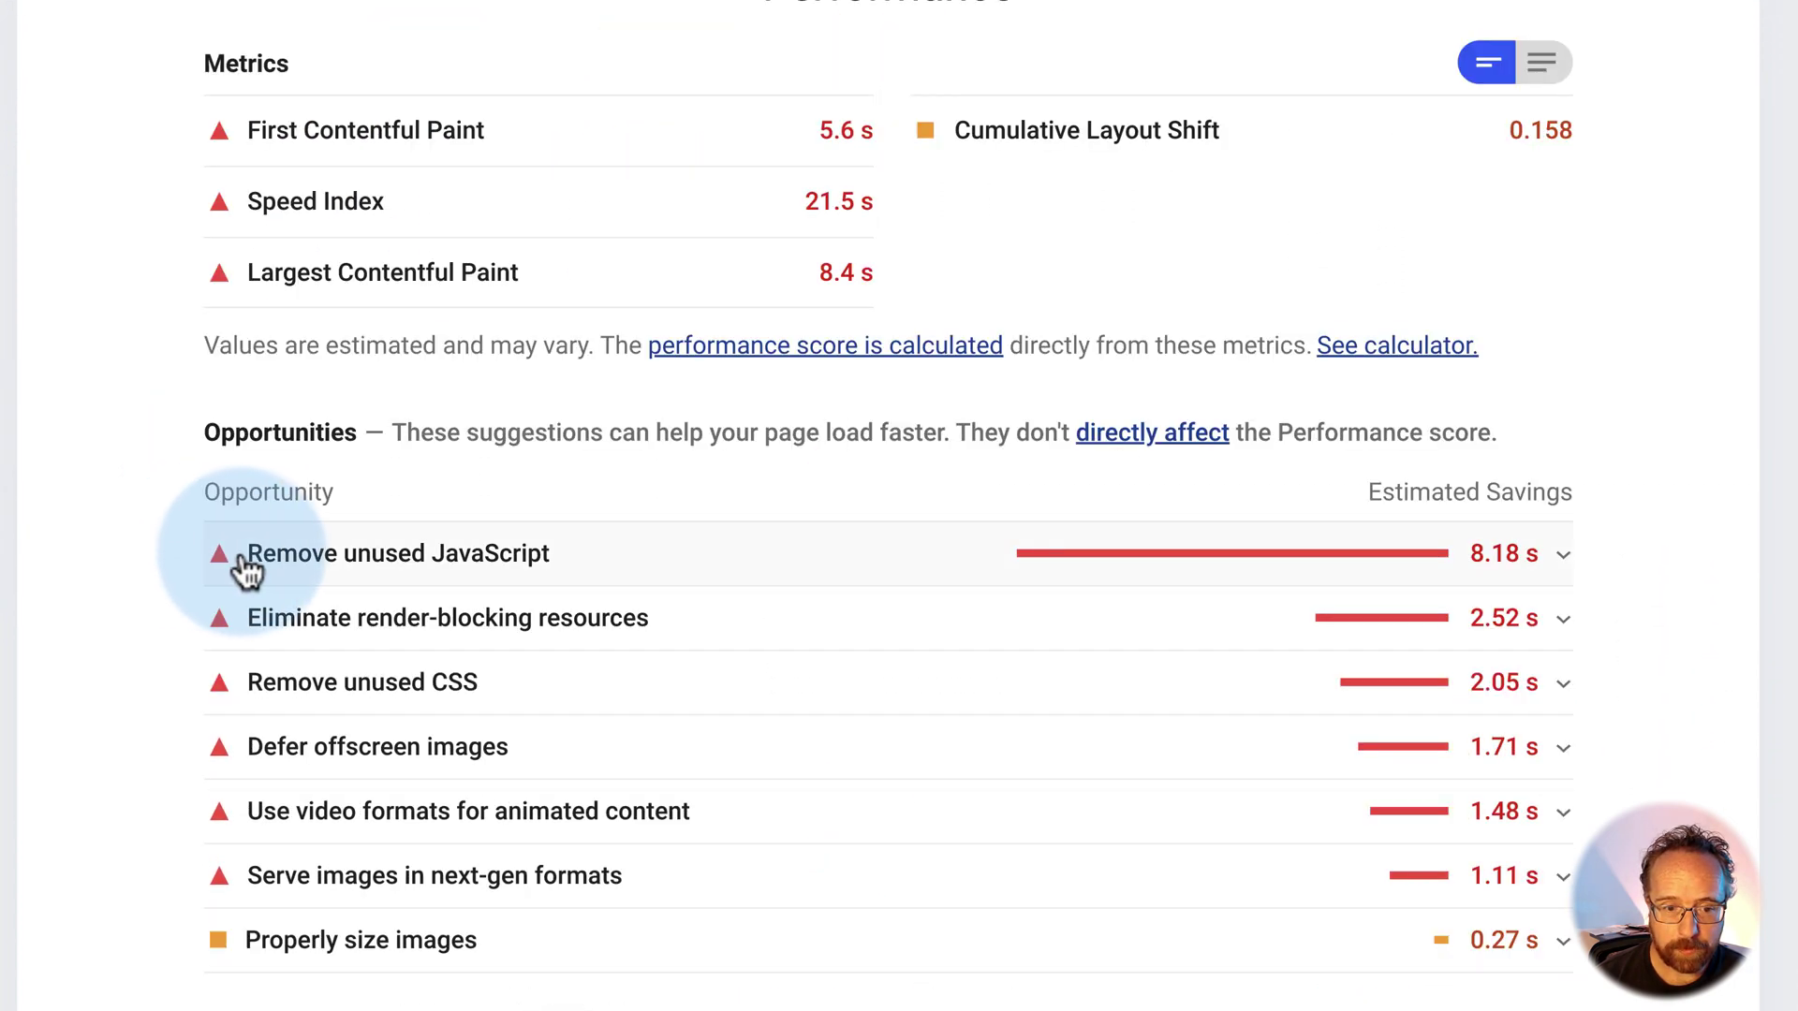
left_click(642, 562)
scroll(562, 619, "down", 12)
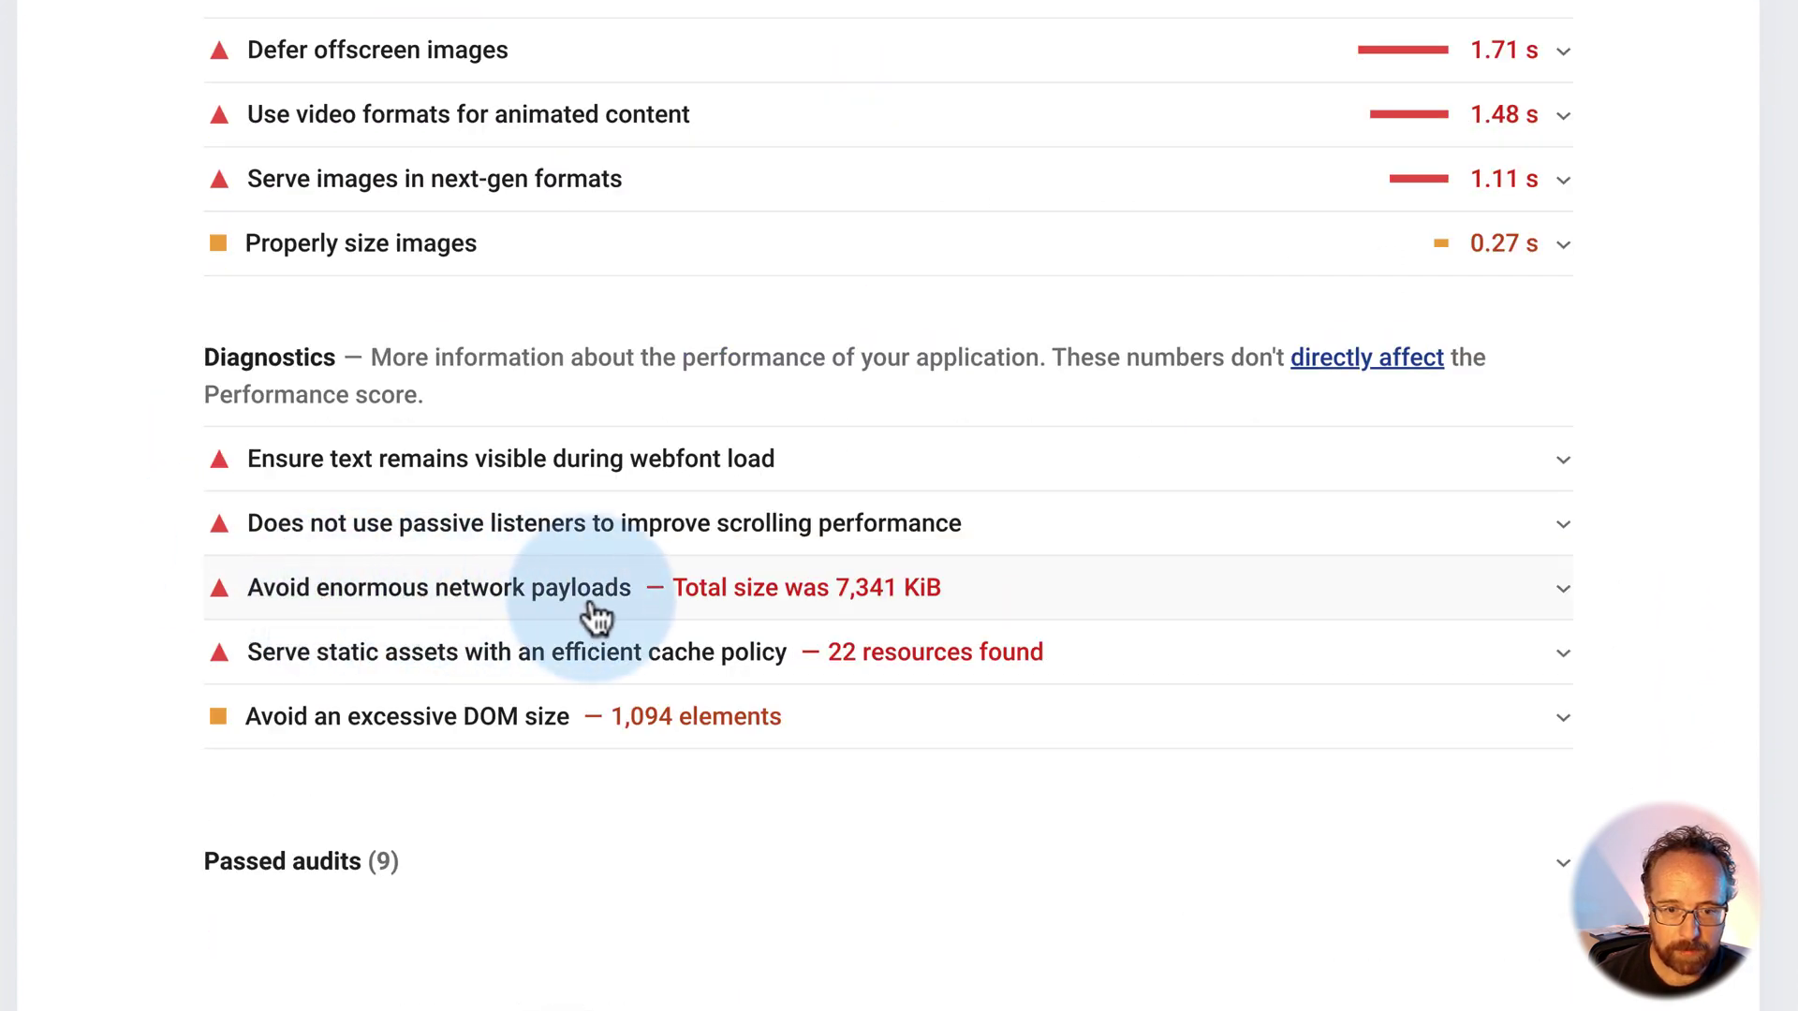
left_click(1078, 600)
left_click(1079, 599)
scroll(122, 607, "up", 4)
scroll(111, 618, "up", 15)
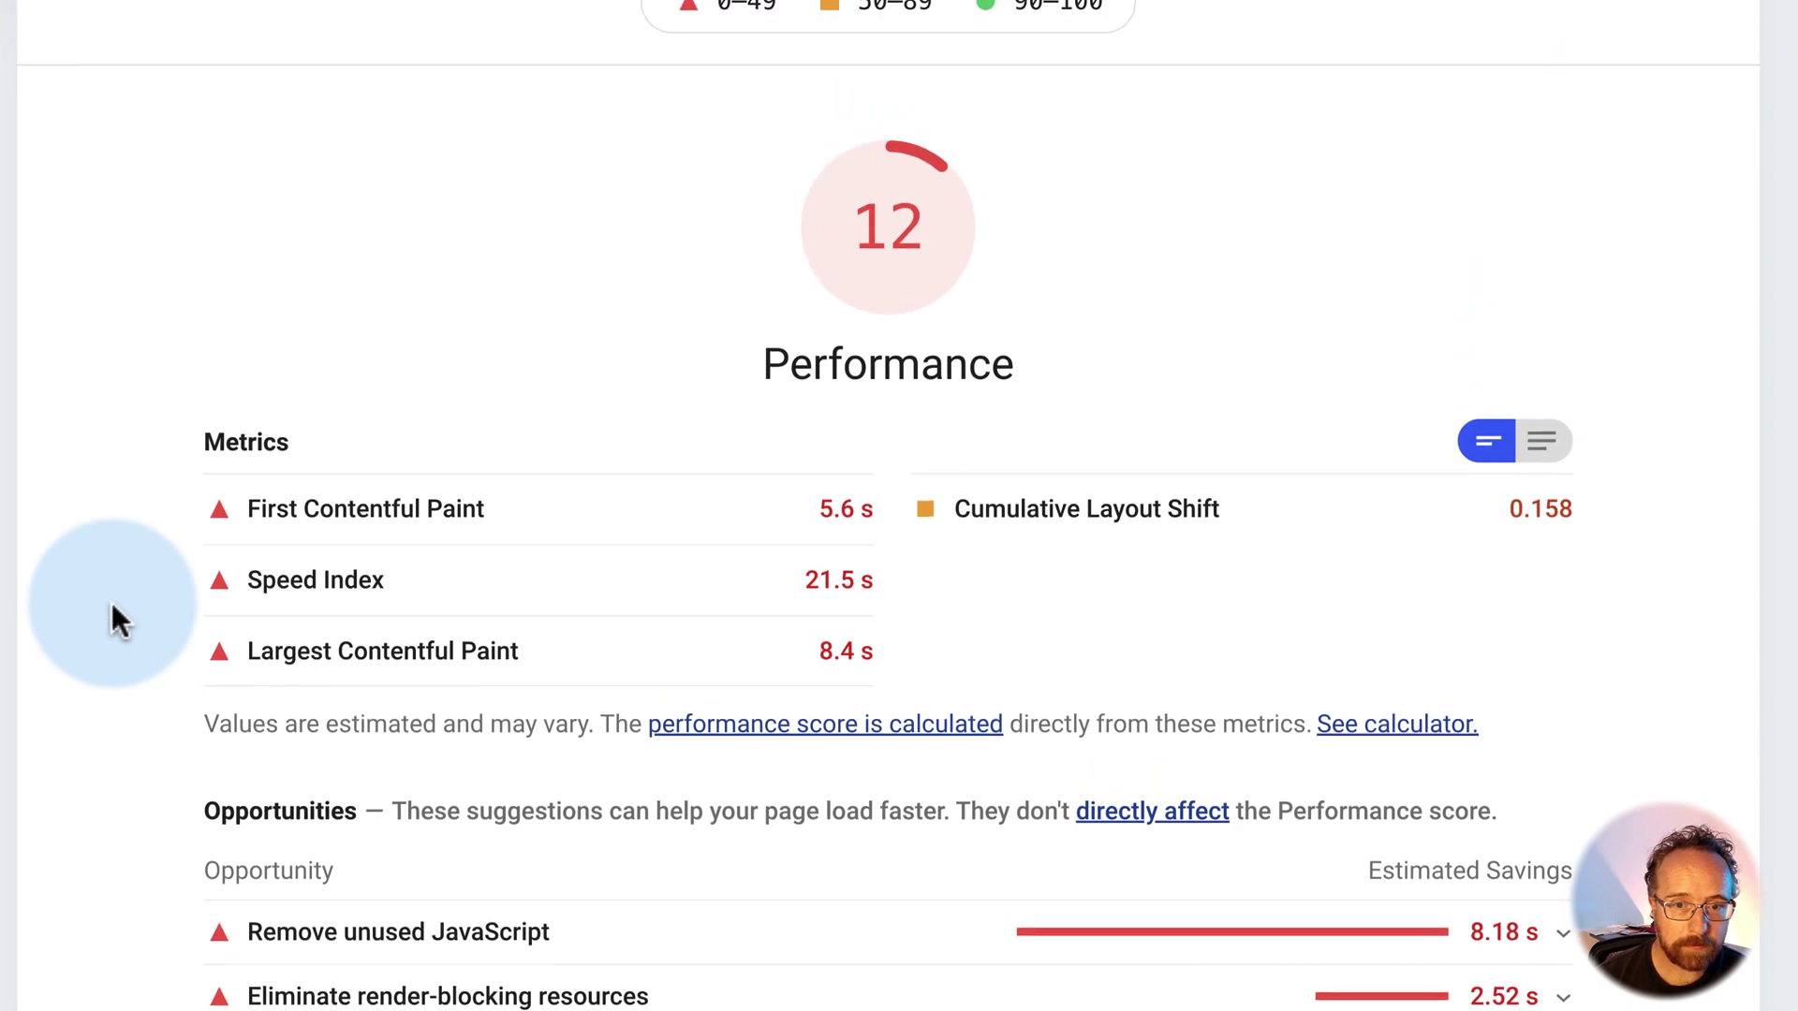
scroll(110, 603, "down", 2)
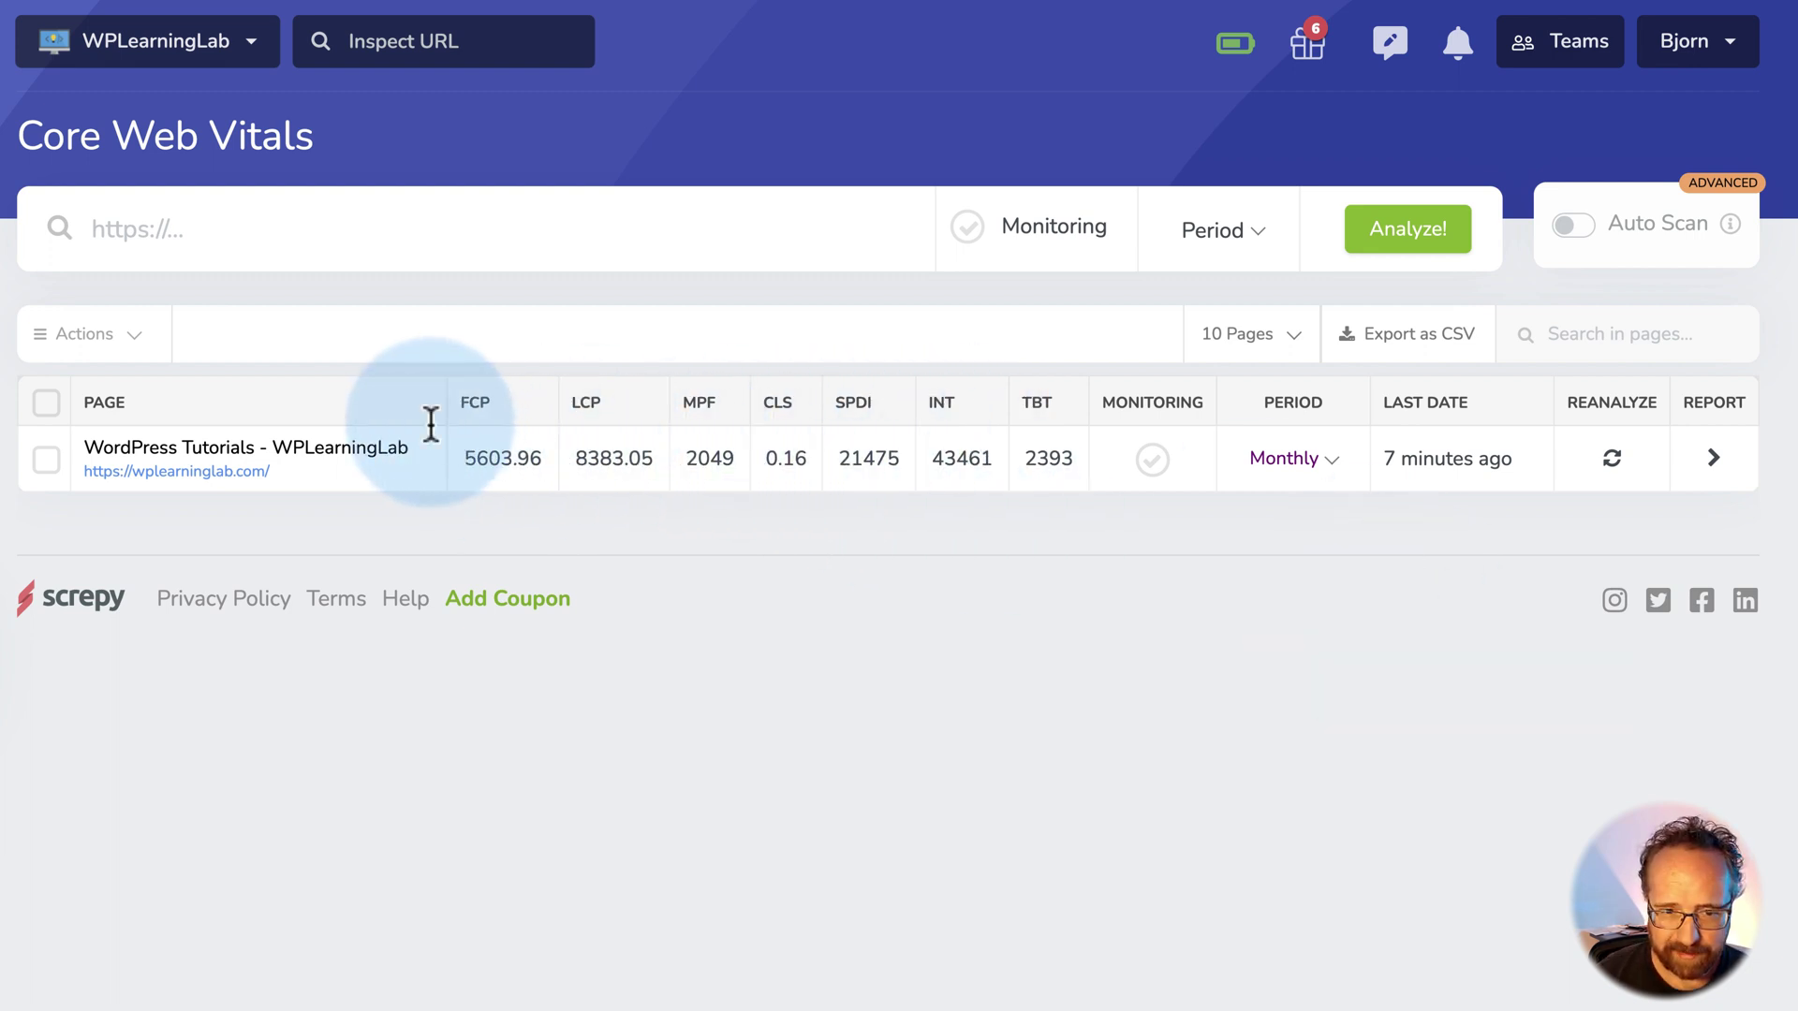
Review the homepage's row in the Core Web Vitals list, view its full report and return to the list.
left_click_drag(468, 459, 1165, 473)
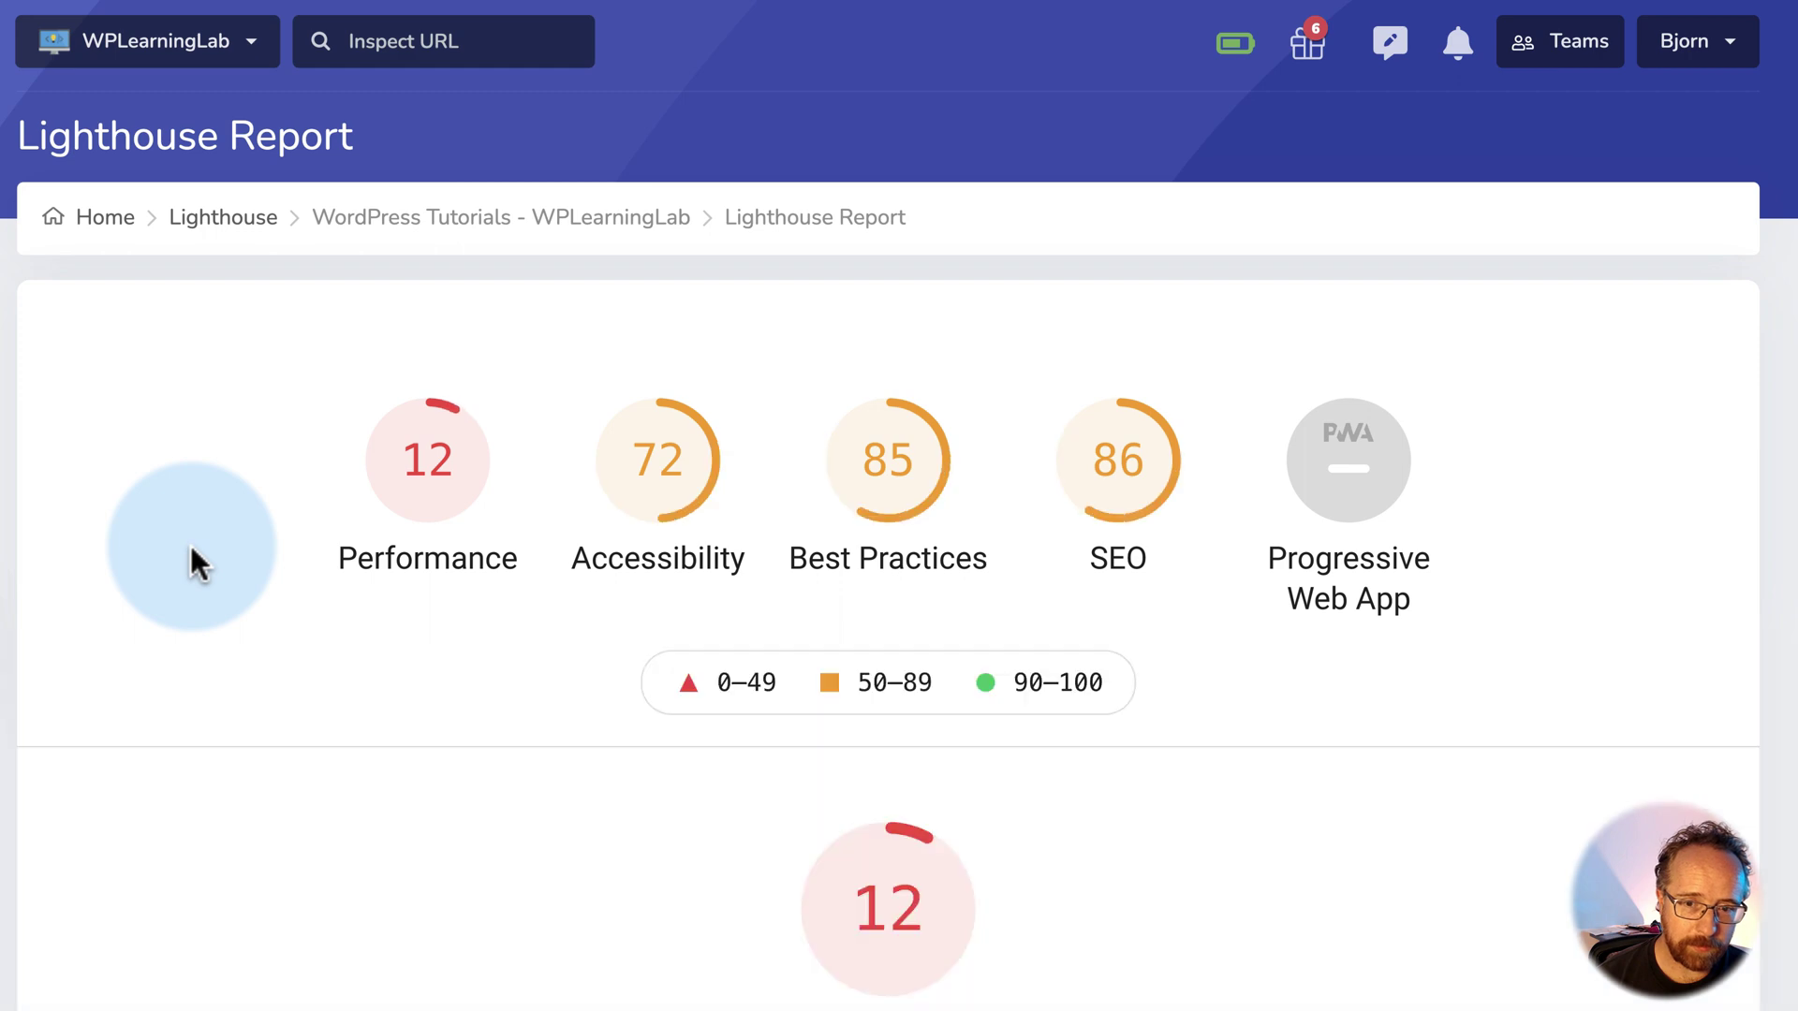
left_click(434, 481)
scroll(394, 290, "up", 2)
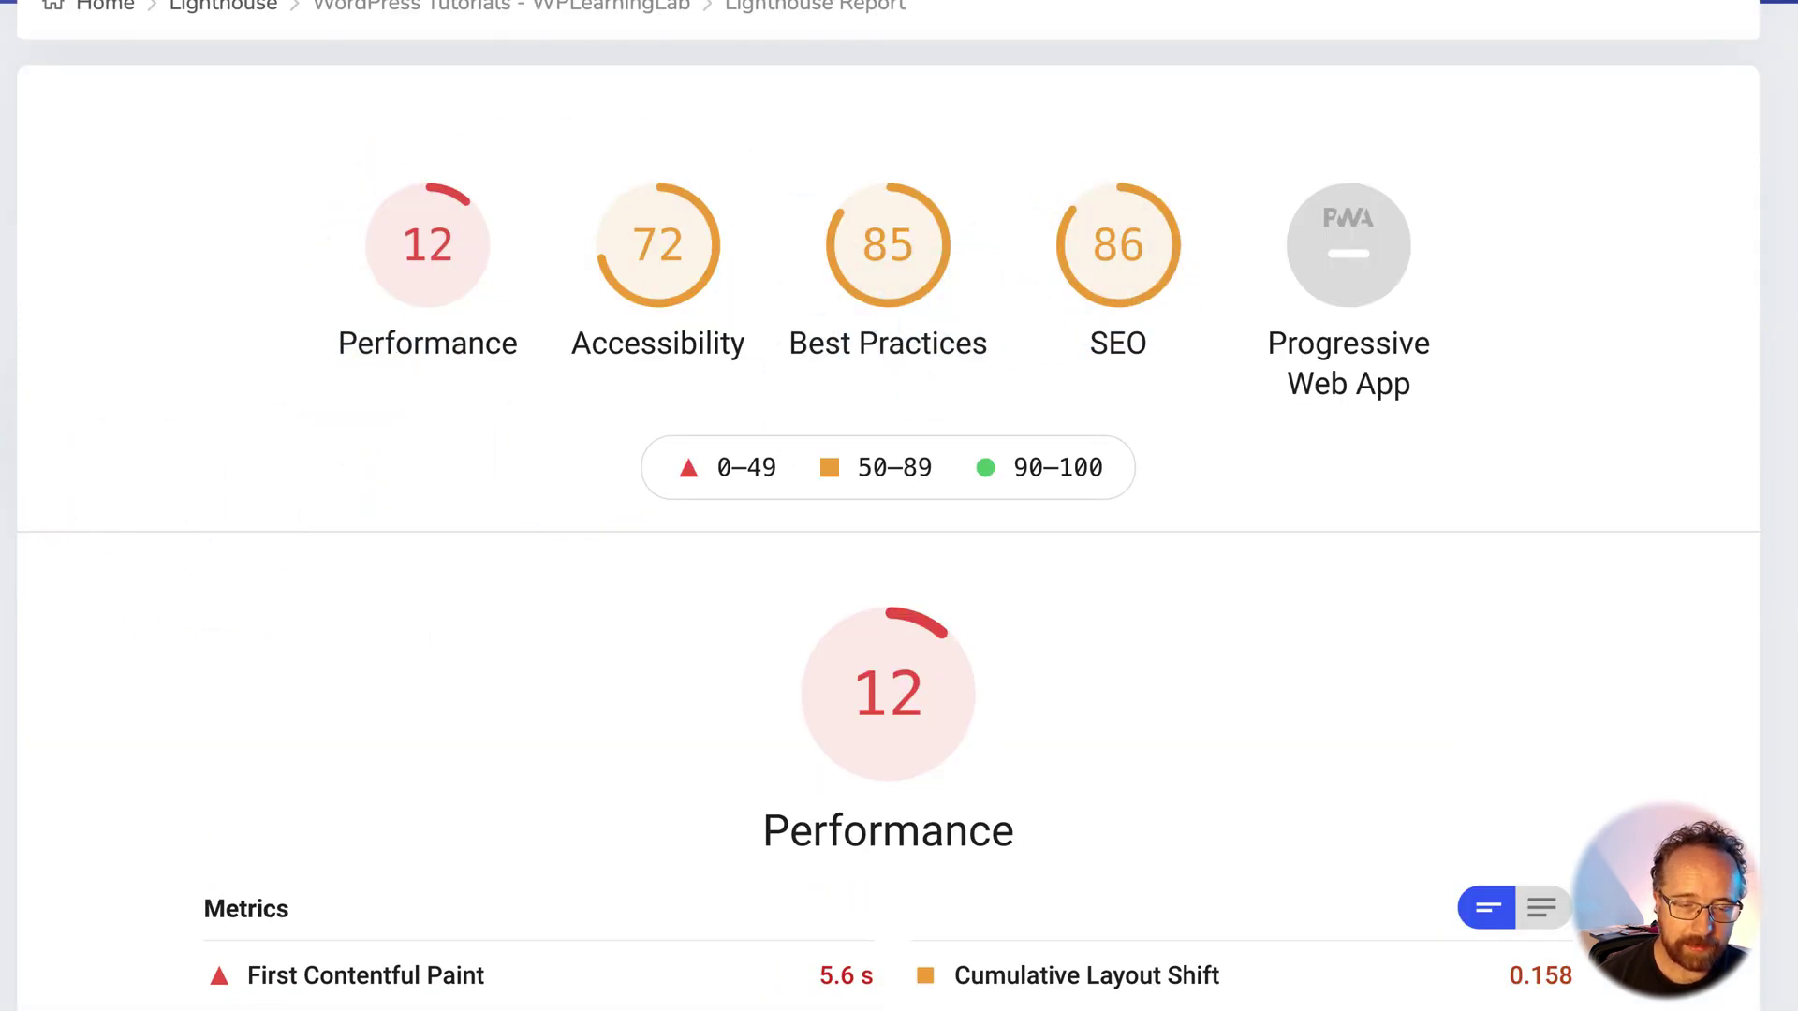
key("alt+Left")
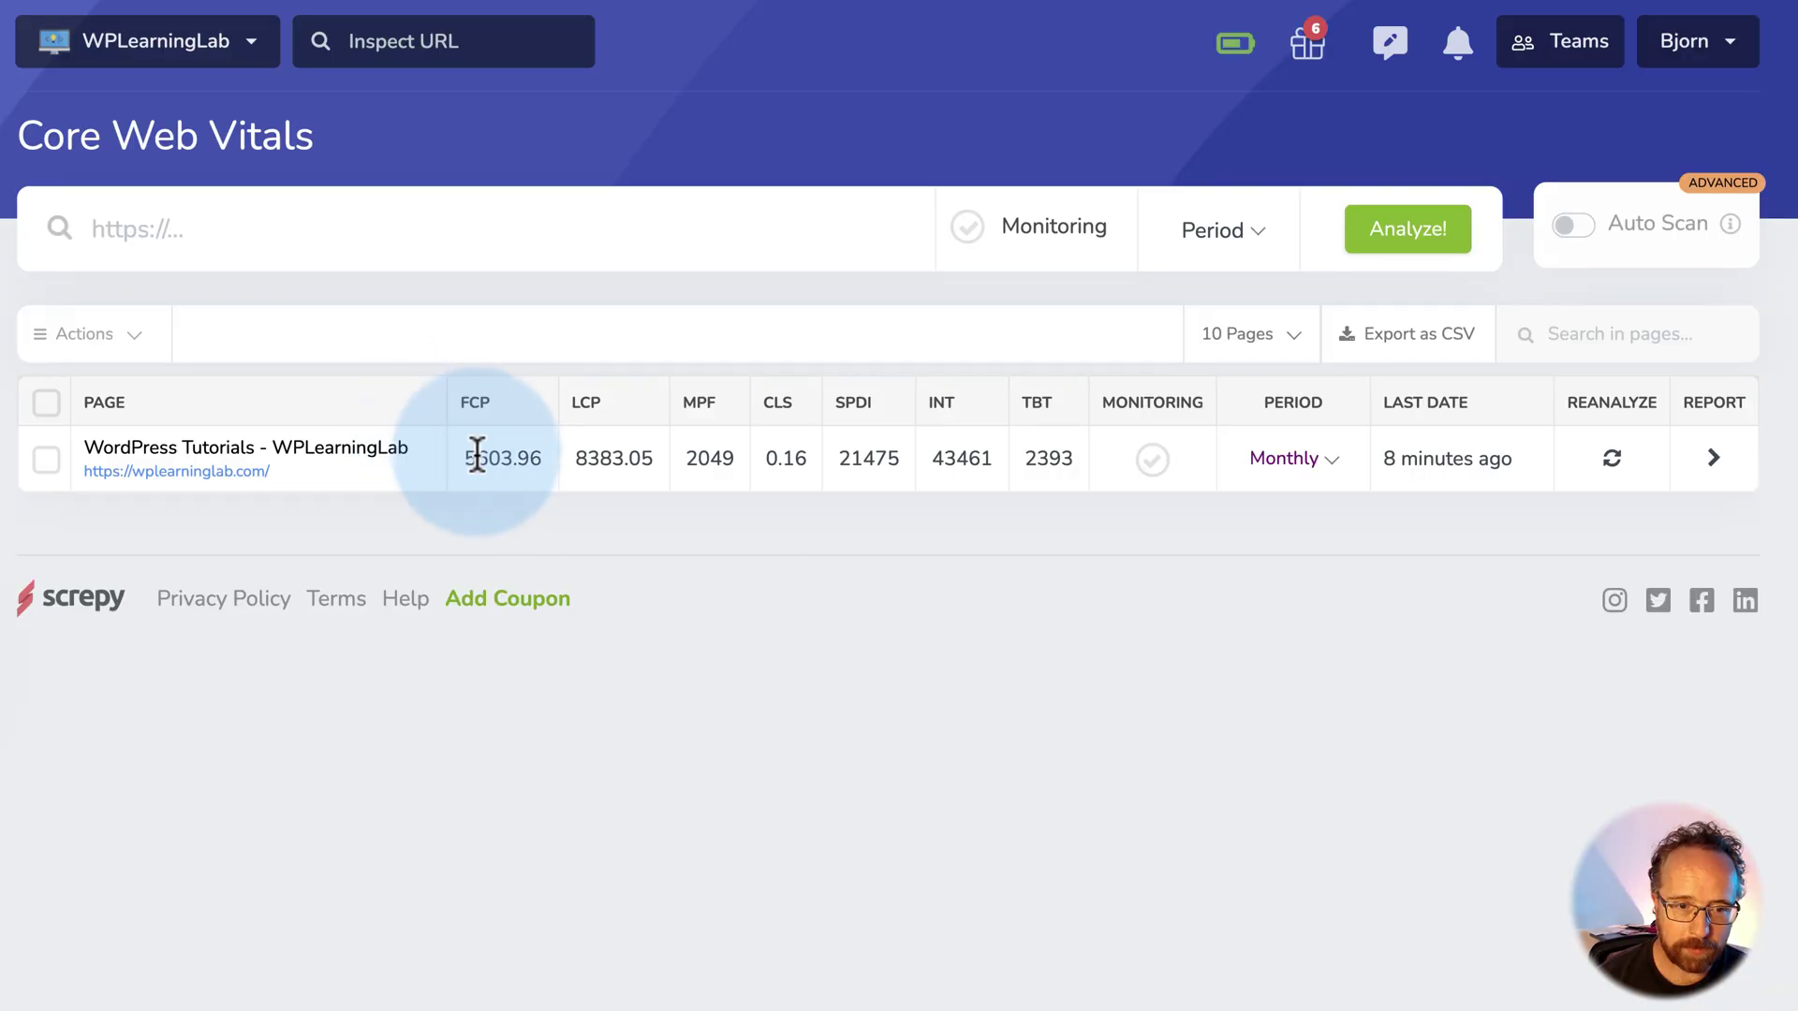
Check the homepage's individual Core Web Vitals values, including FCP, LCP, MPF, CLS and TBT.
left_click_drag(477, 456, 756, 458)
left_click(740, 457)
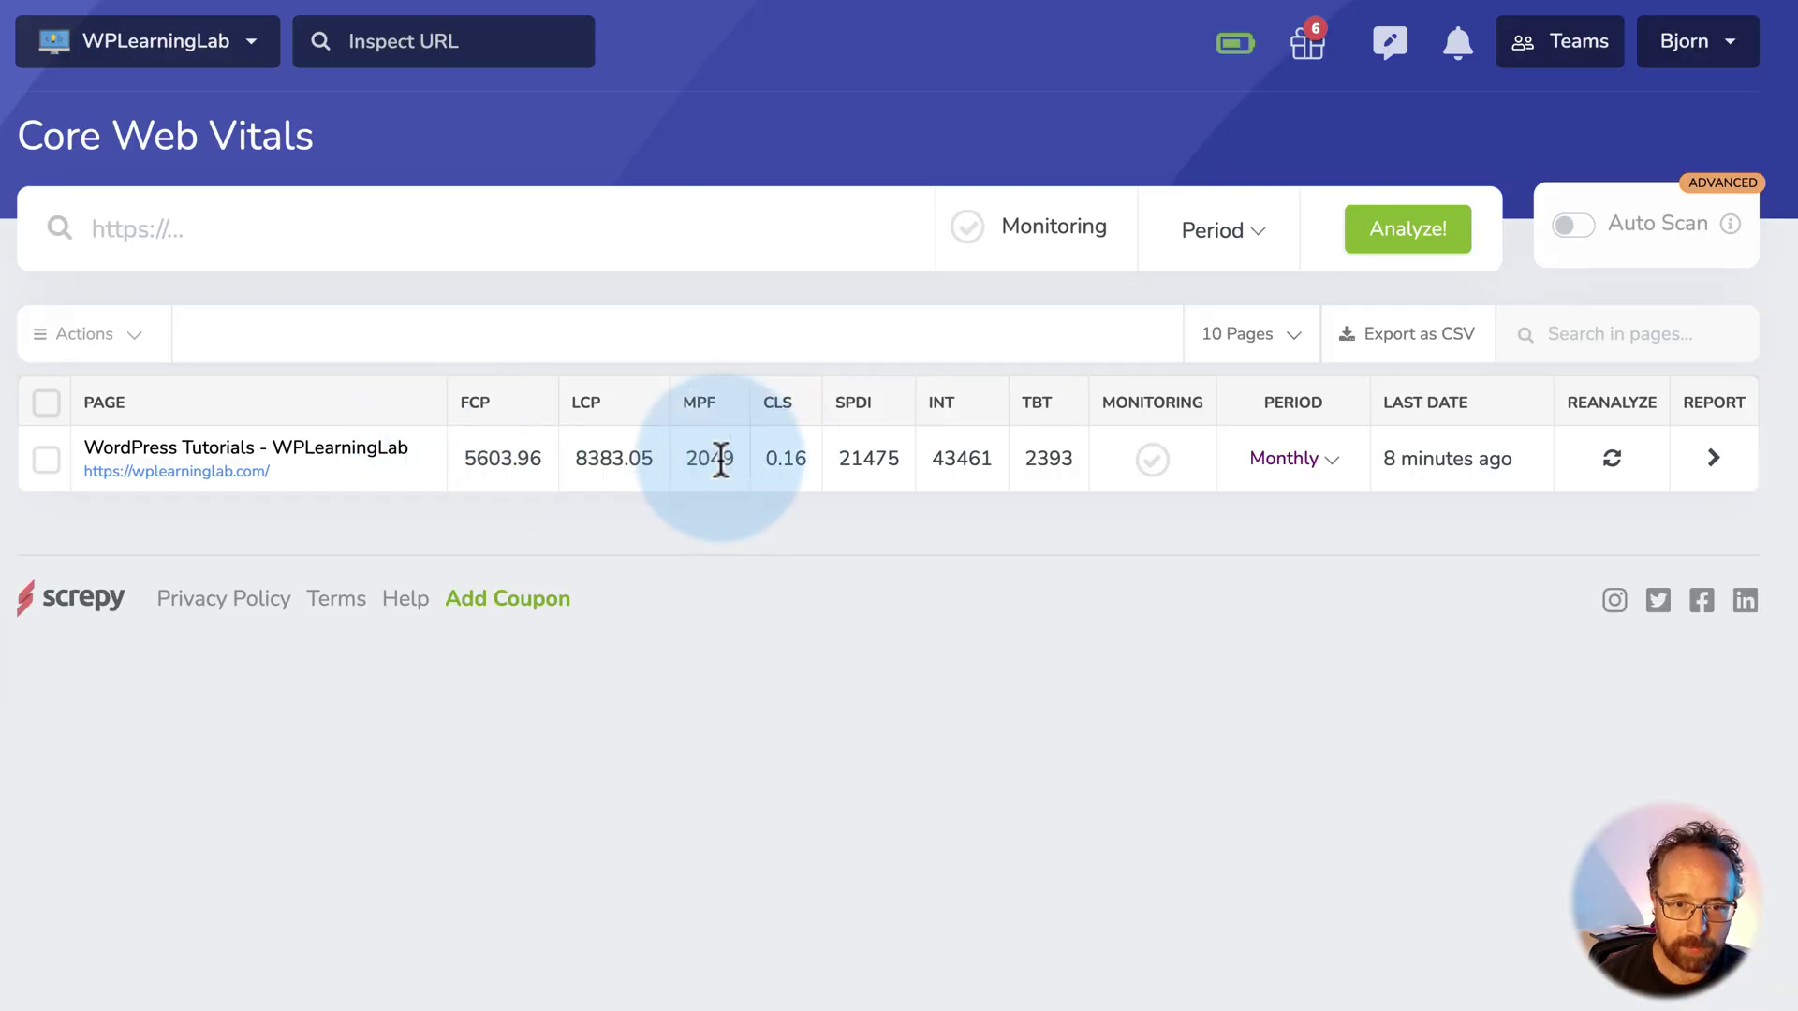
double_click(510, 459)
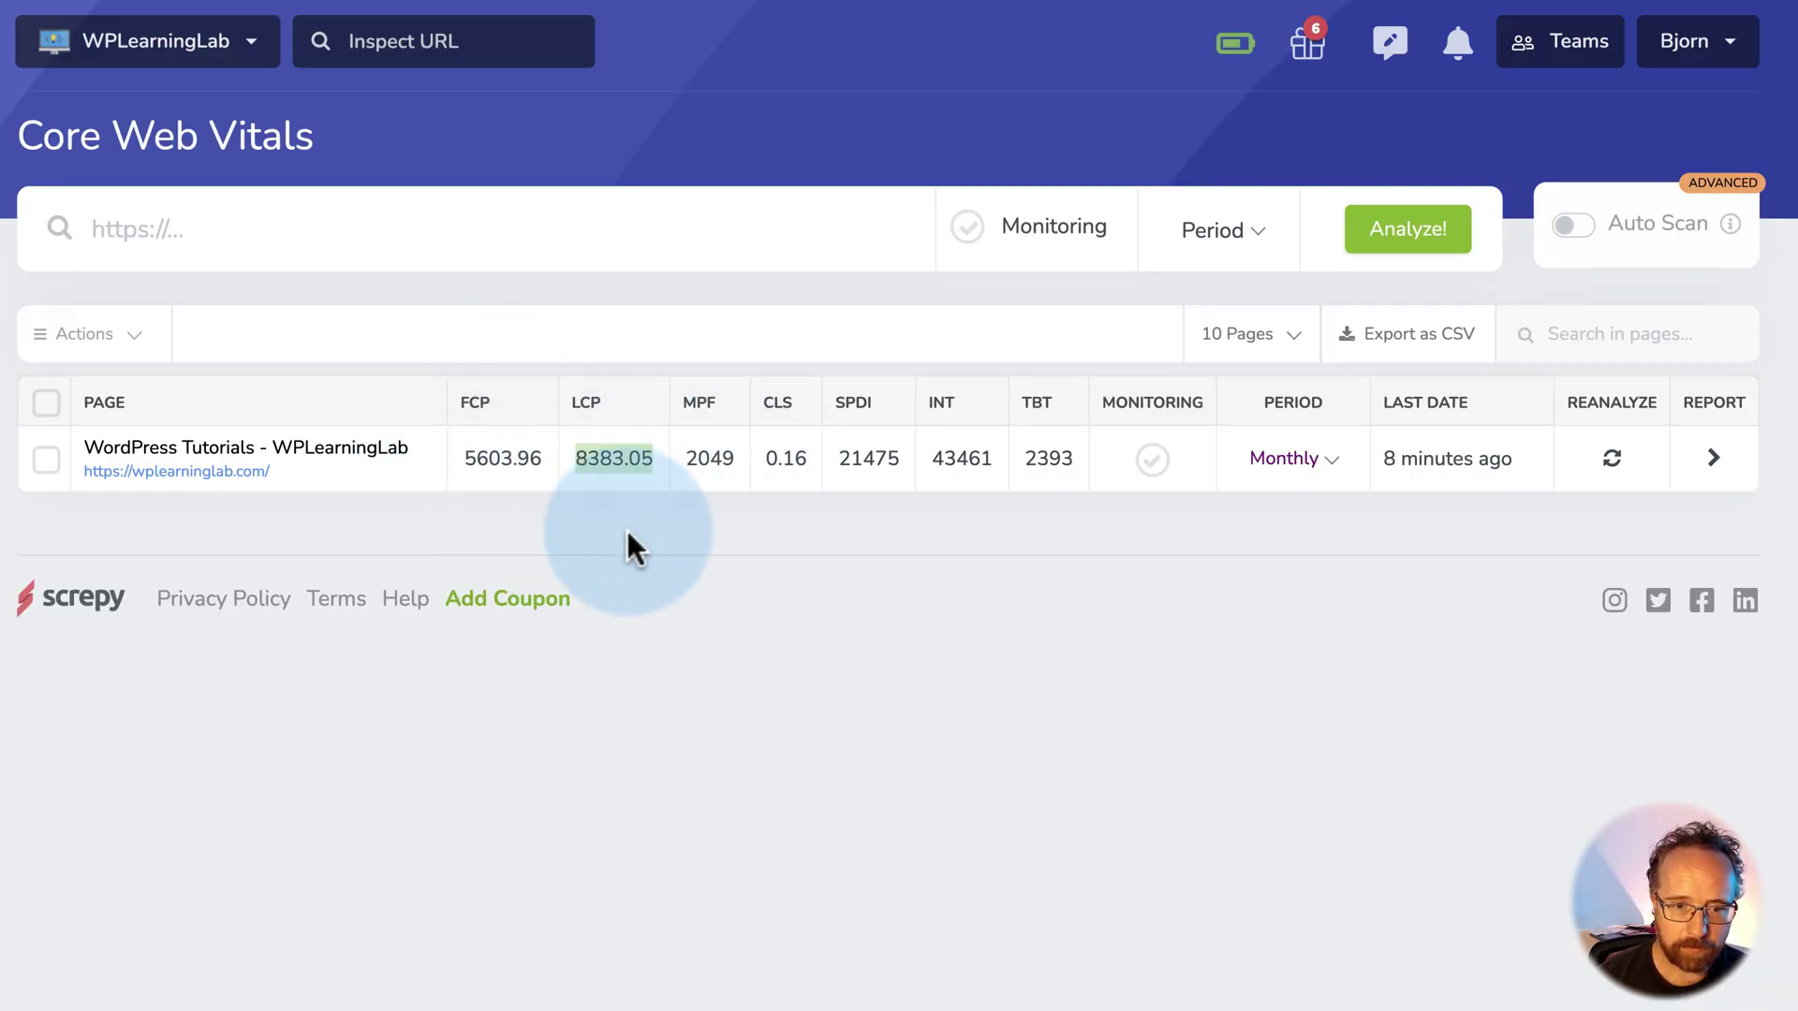
left_click_drag(734, 486, 1047, 509)
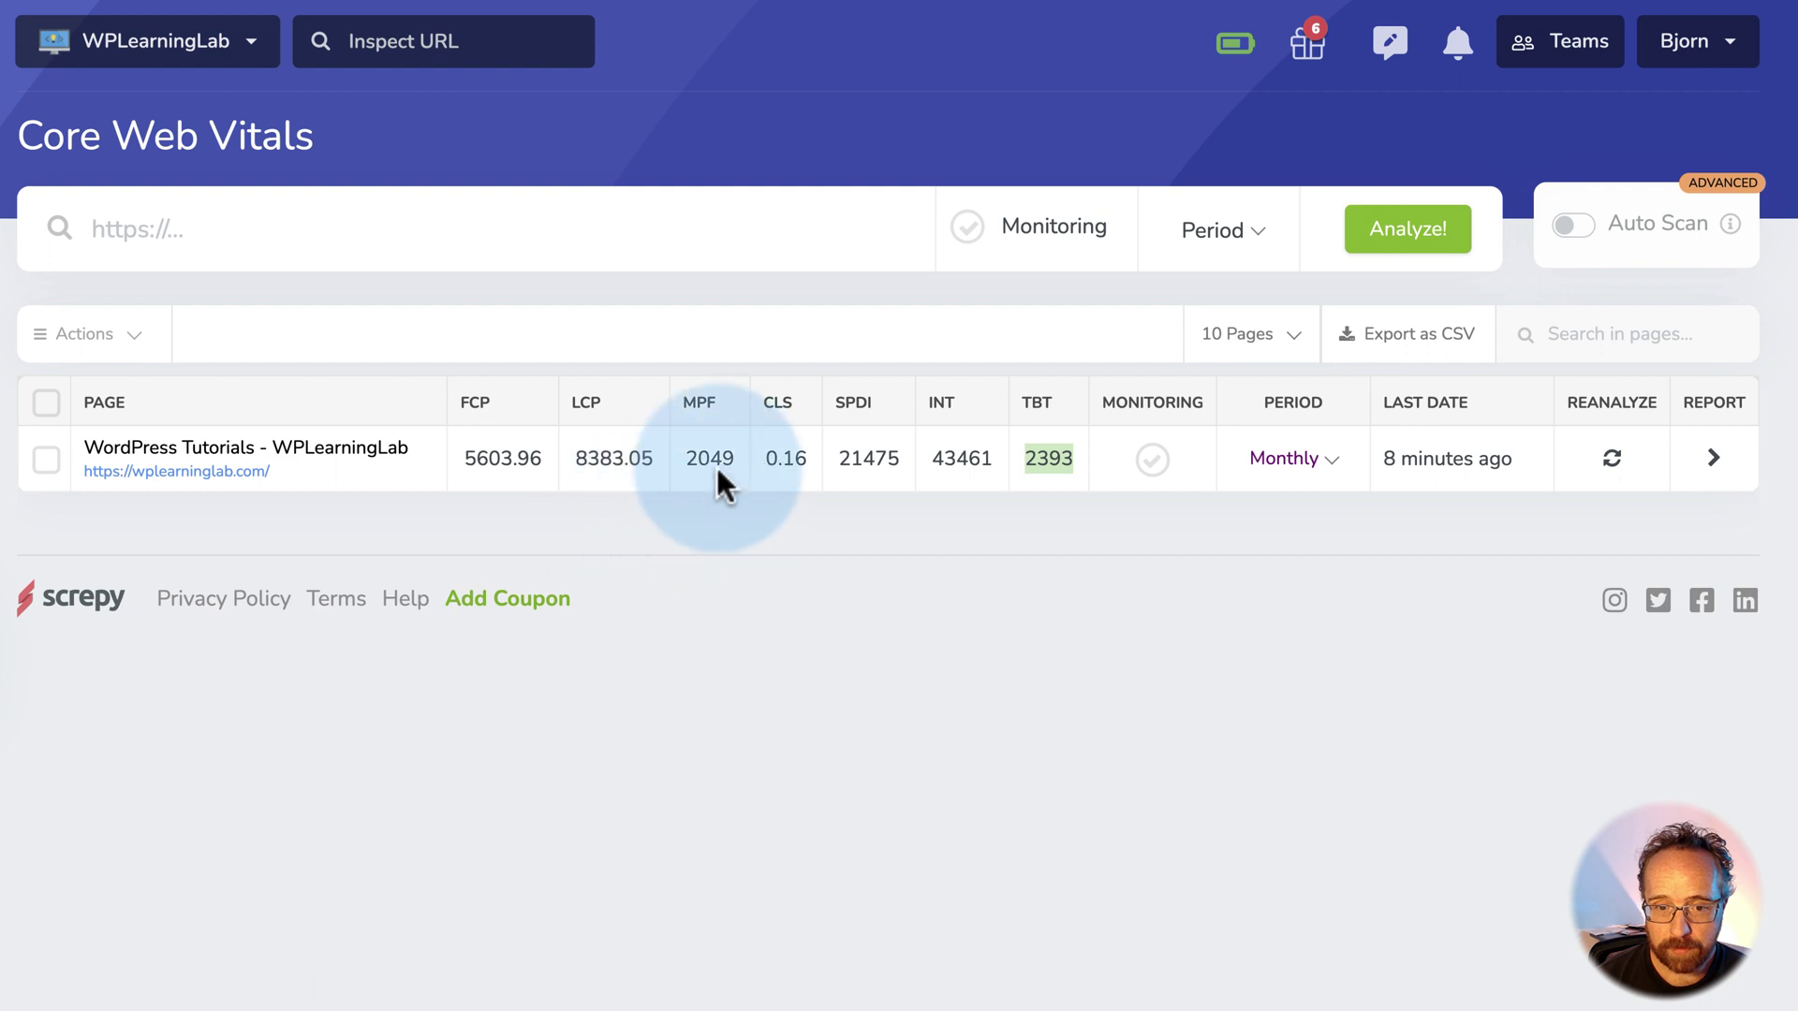
double_click(777, 459)
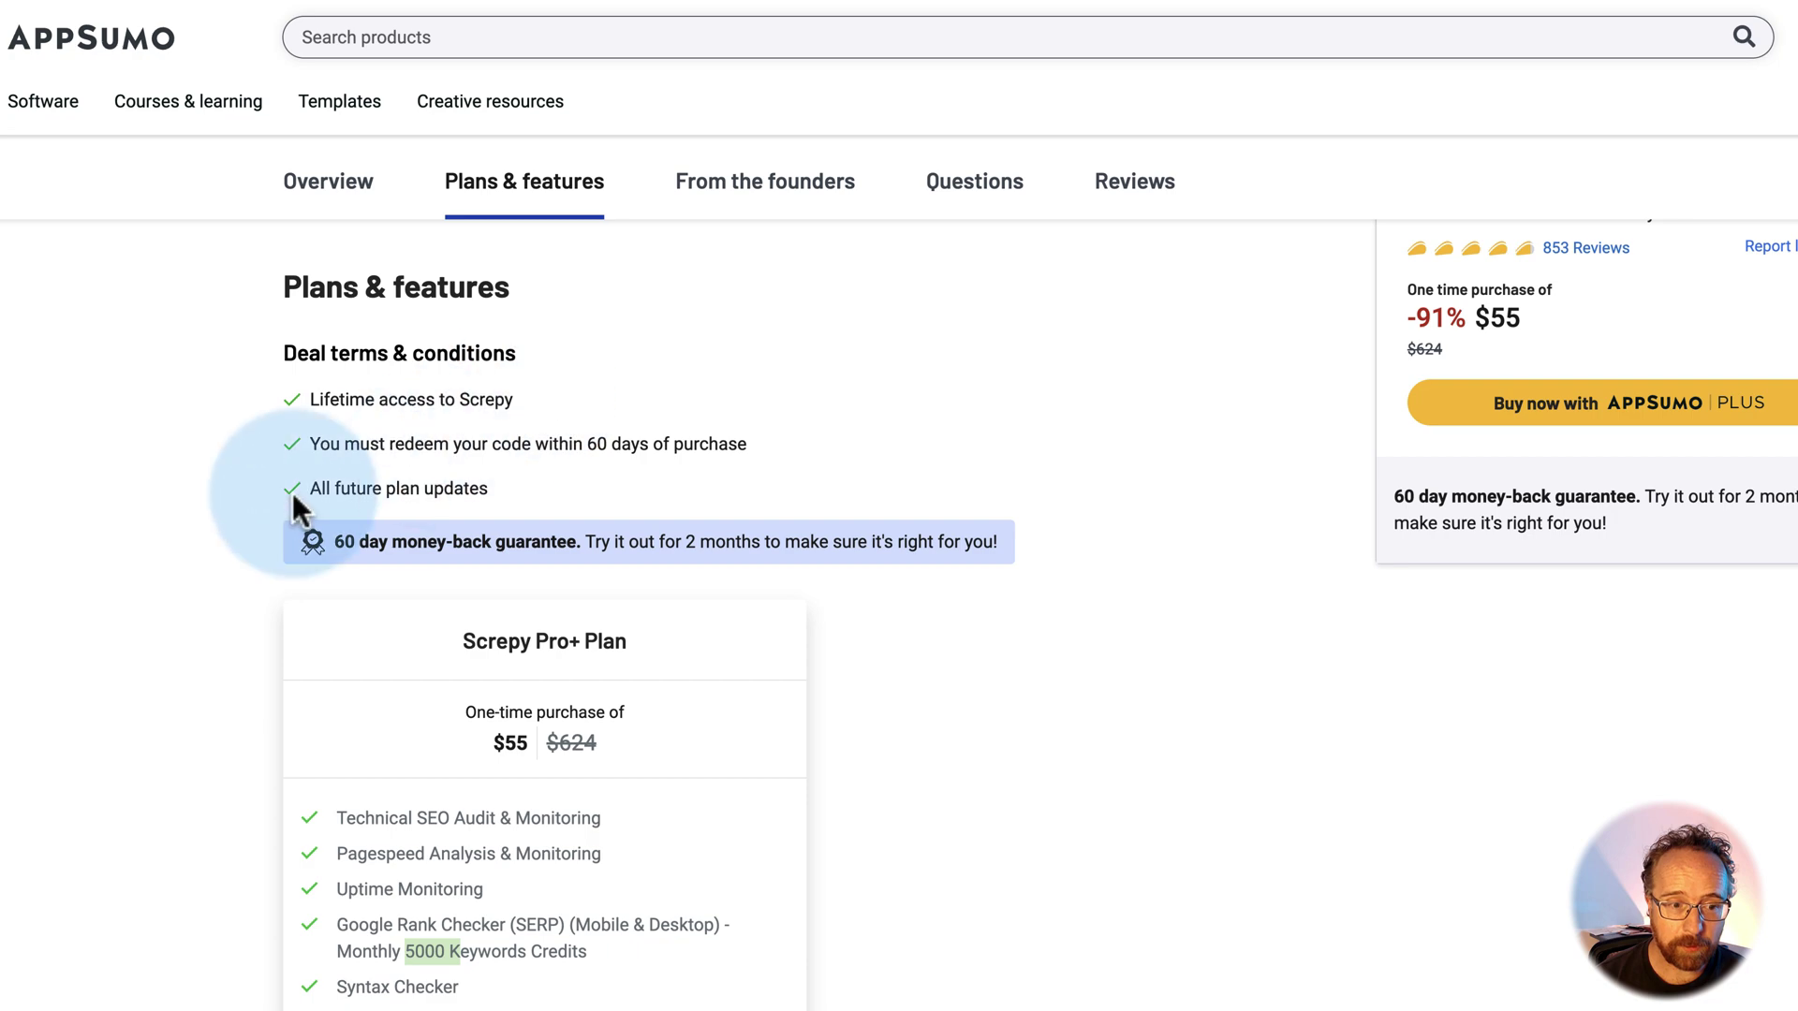
On AppSumo's Screpy deal page, read the Screpy Pro+ Plan features, including its website and monthly analysis credit allowance.
scroll(281, 506, "down", 5)
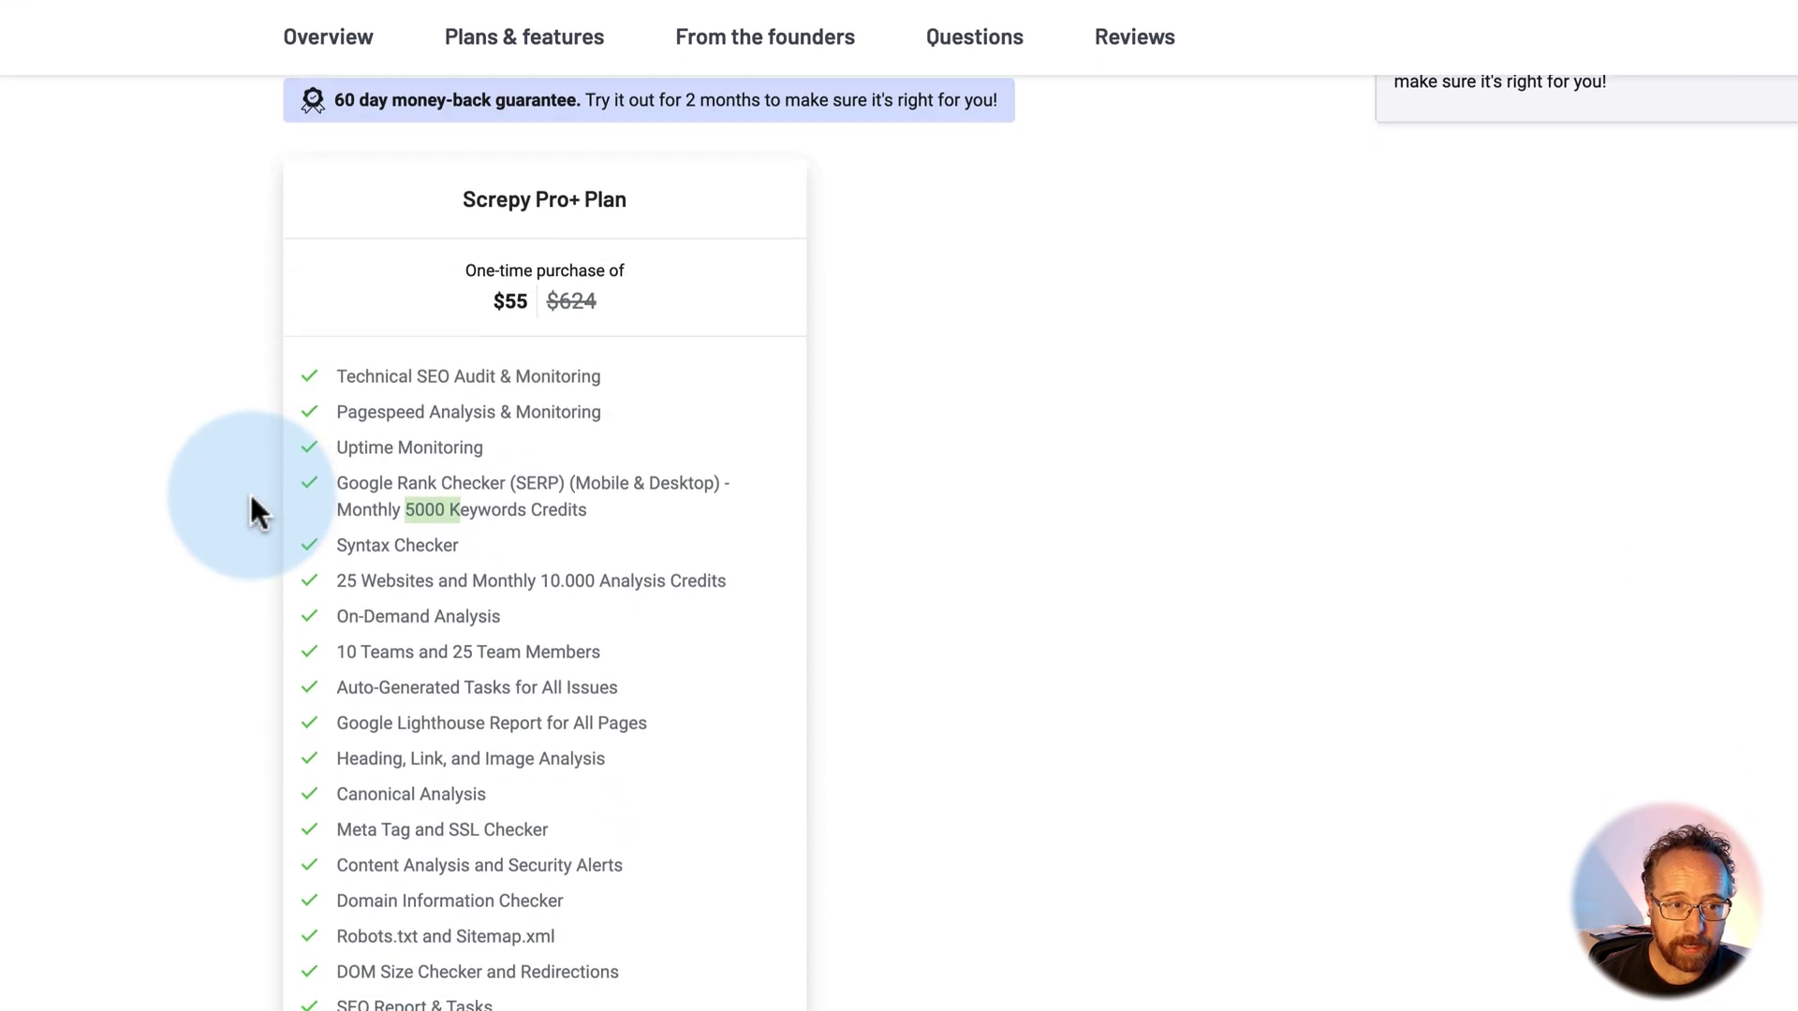
left_click_drag(338, 559, 534, 557)
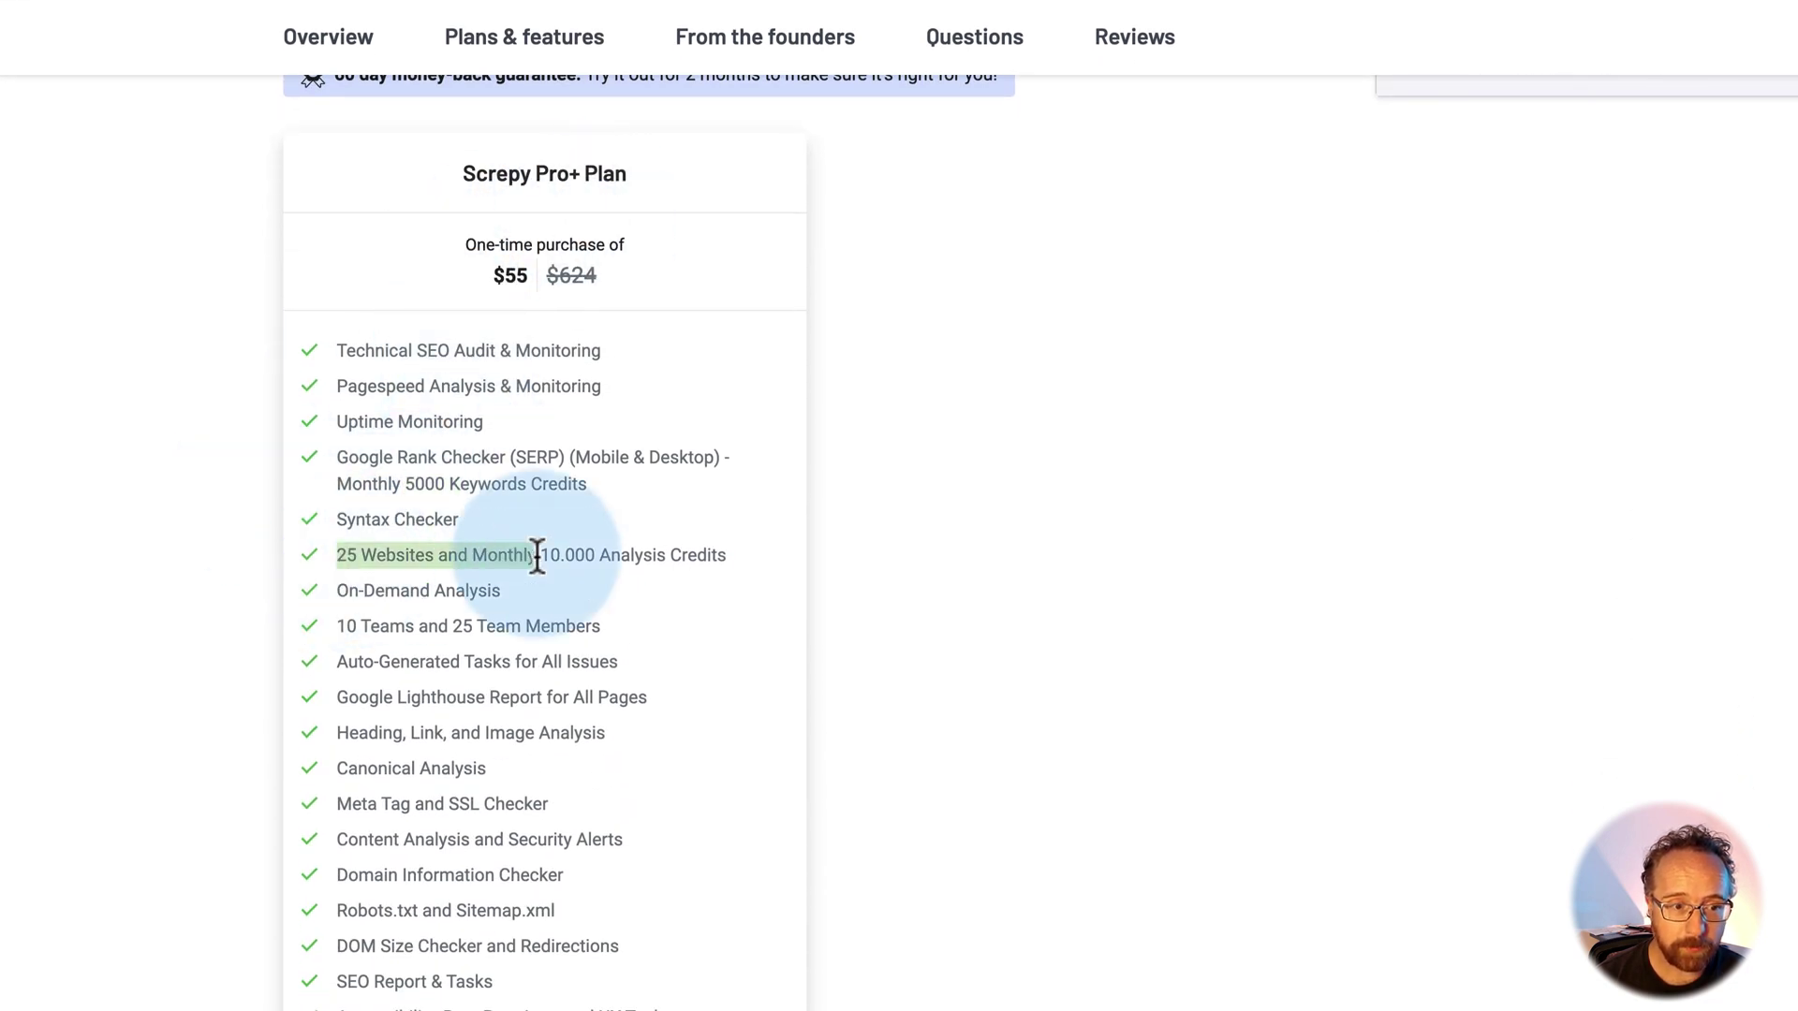
left_click(295, 562)
scroll(265, 573, "down", 1)
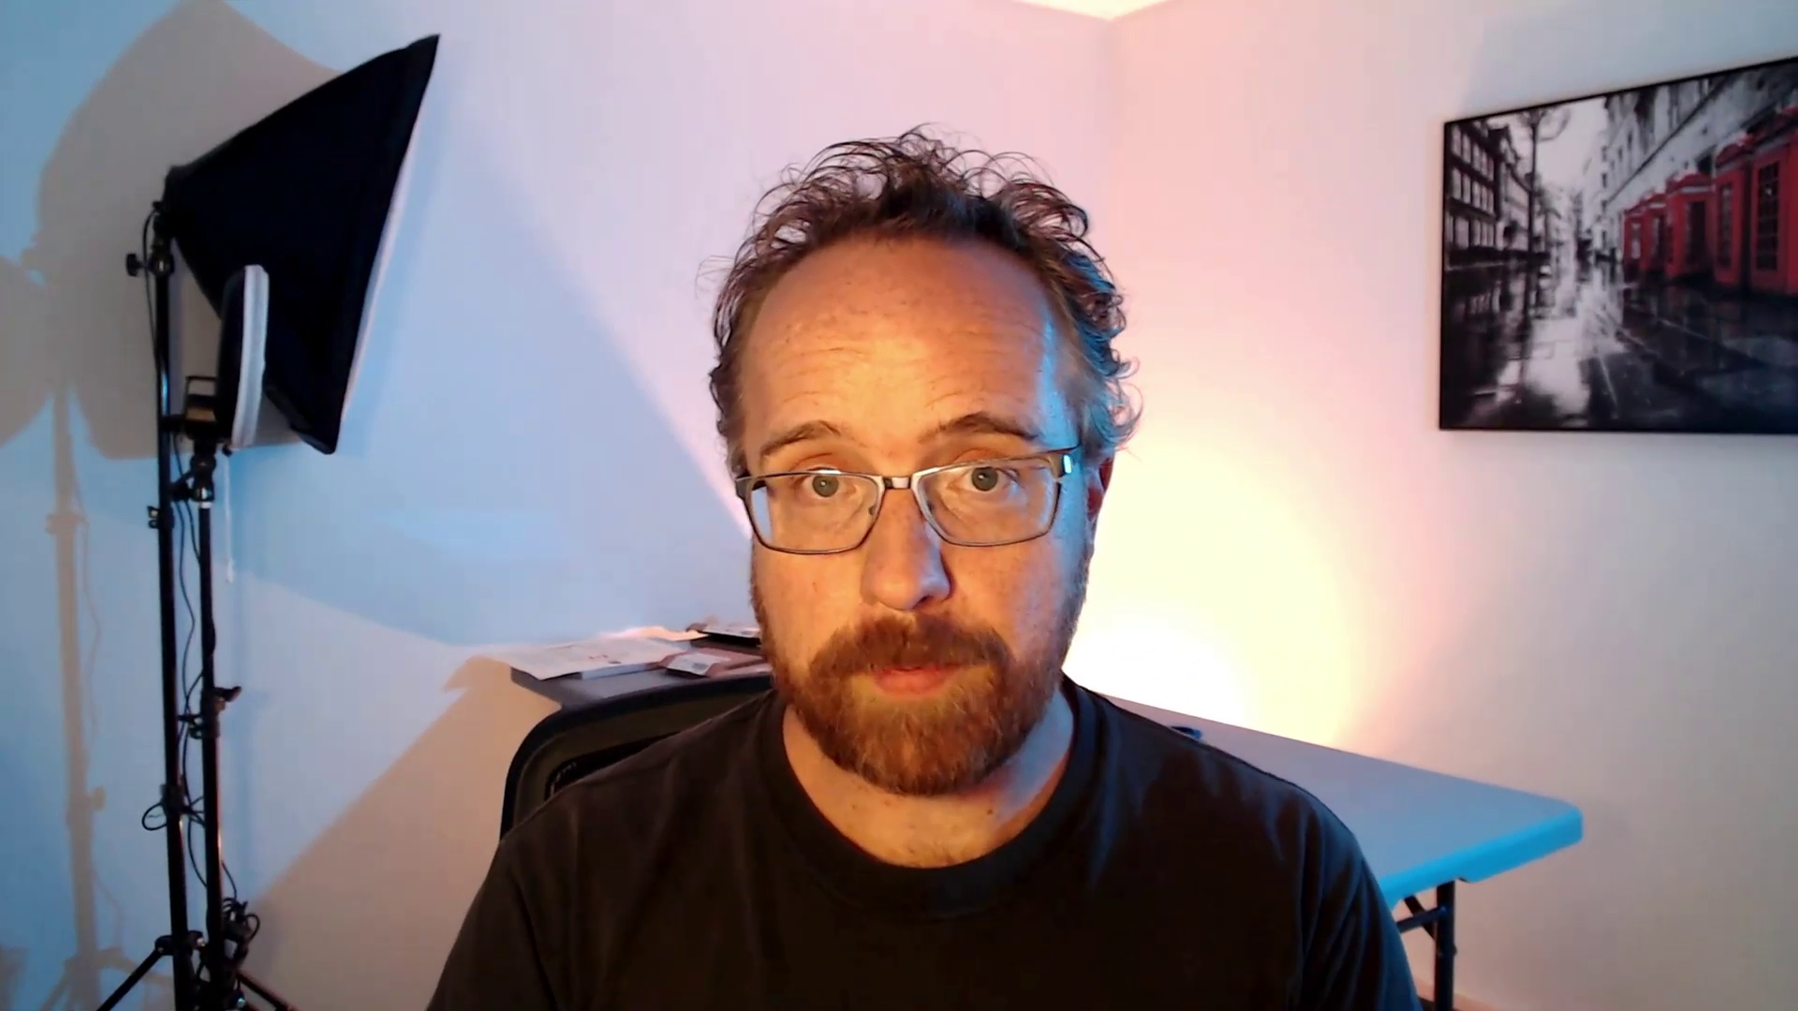